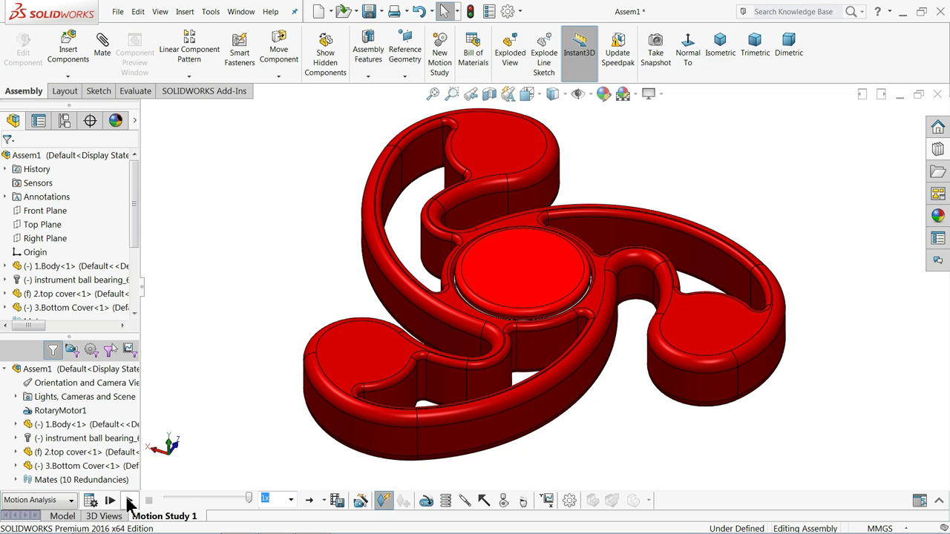
Play the Motion Analysis study of the finished spinner assembly.
left_click(128, 501)
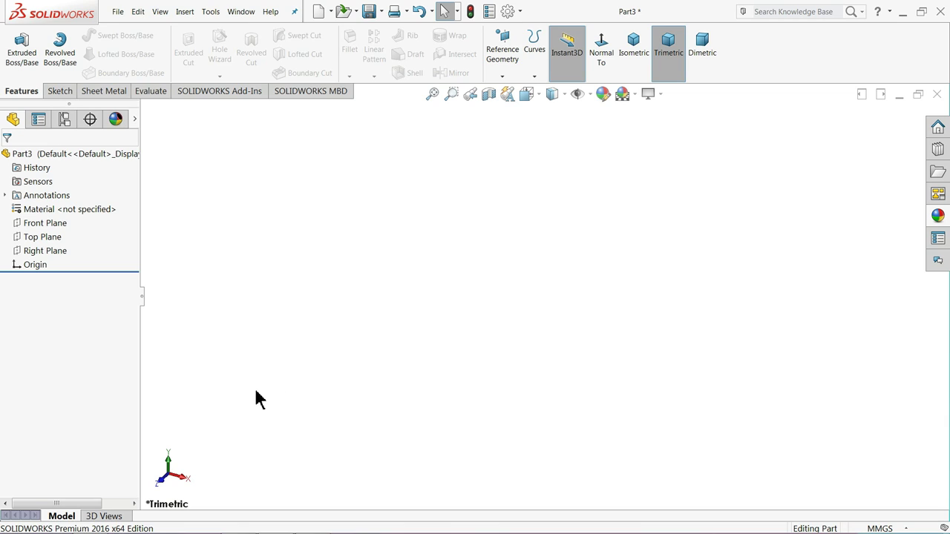
Start a sketch on the Top Plane and draw three concentric circles on the origin with radii about 167, 34 and 25 mm.
left_click(21, 235)
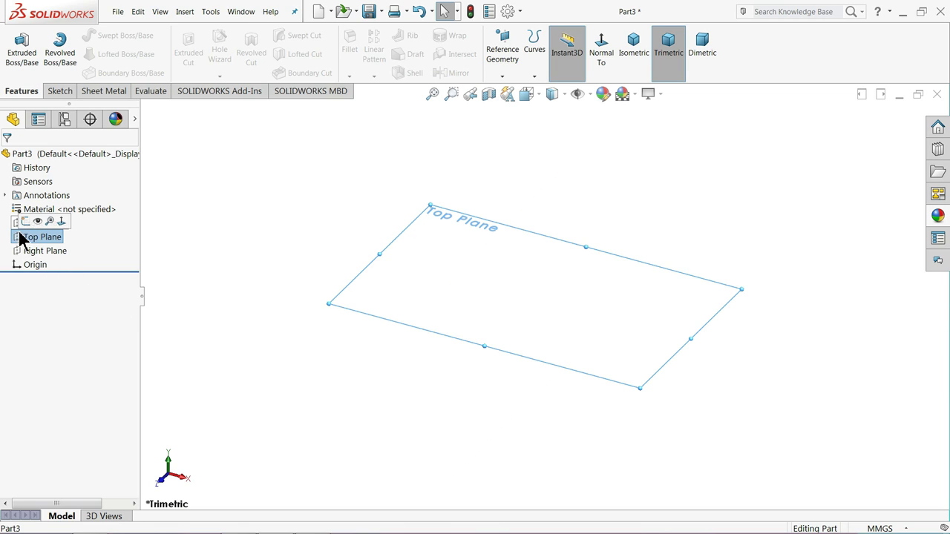
left_click(25, 221)
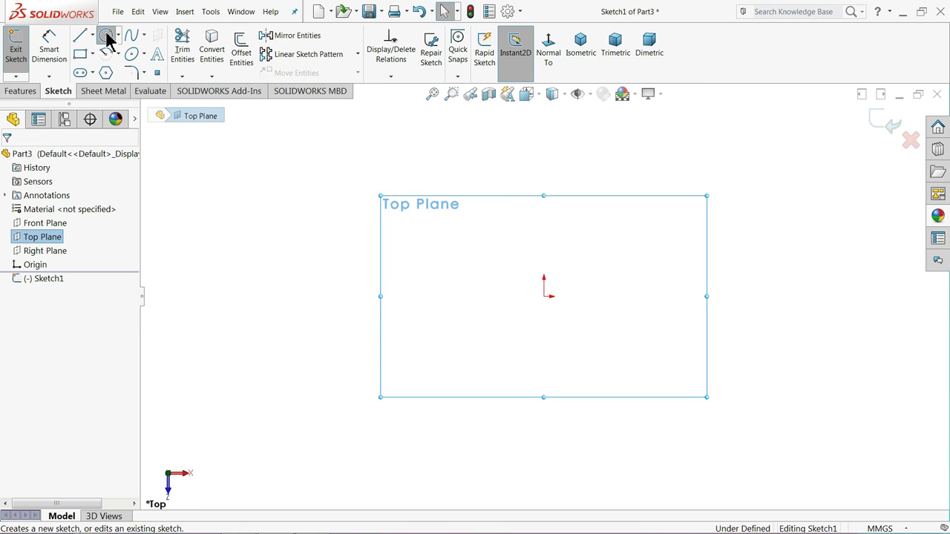
left_click(107, 35)
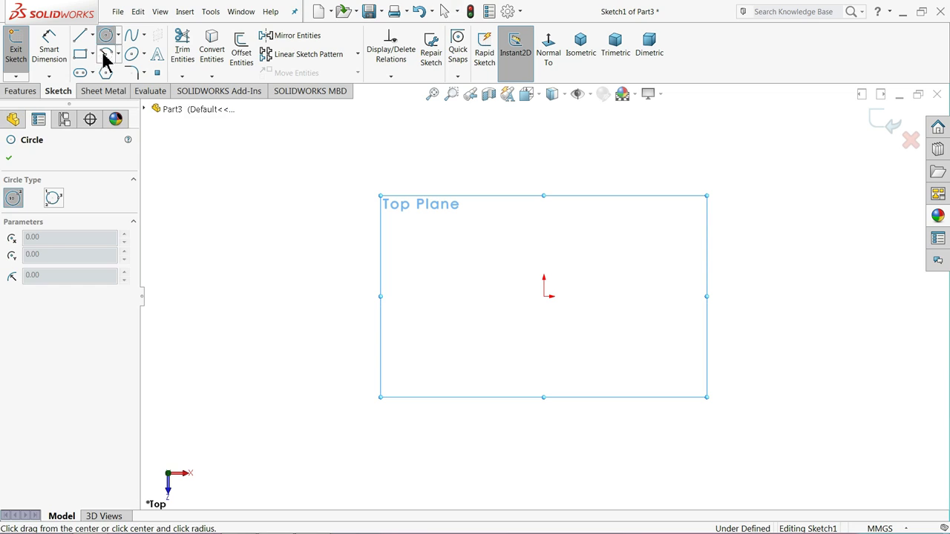
left_click(543, 297)
left_click(255, 202)
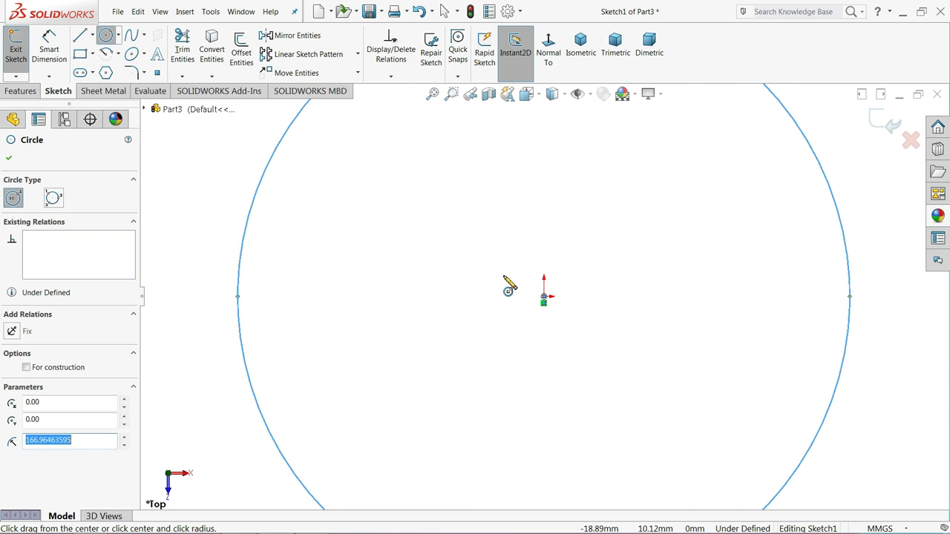
left_click(544, 297)
left_click(485, 277)
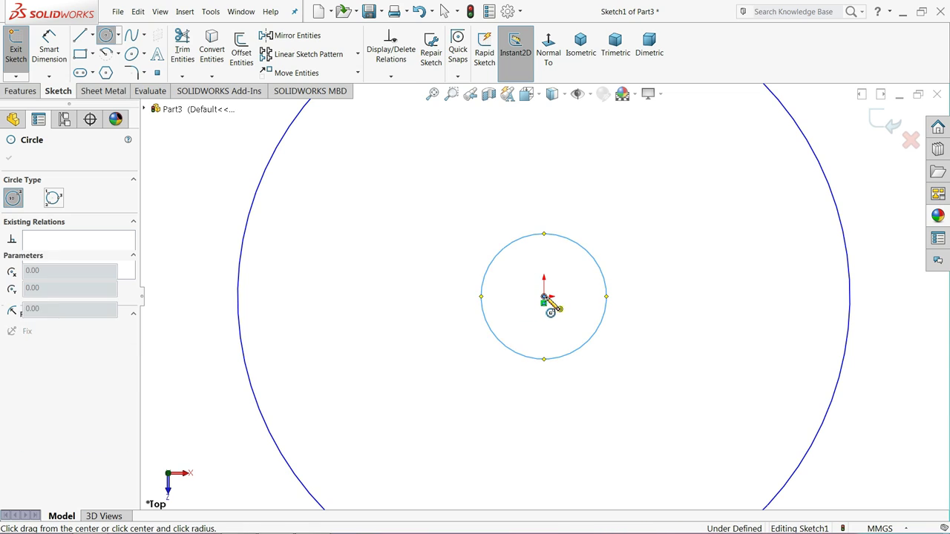
left_click(544, 297)
left_click(563, 255)
key("f")
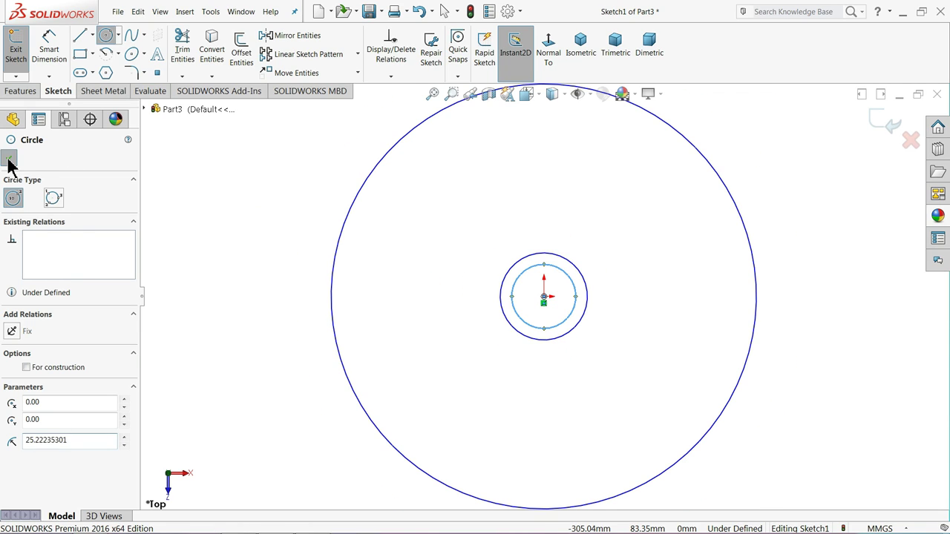
left_click(9, 161)
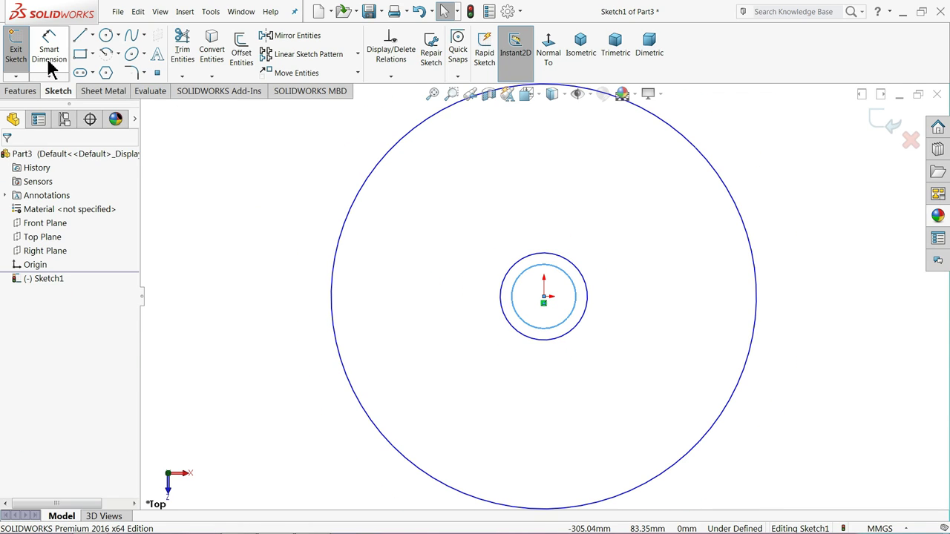
Convert the outer and middle circles to construction geometry.
left_click(338, 245)
left_click(27, 325)
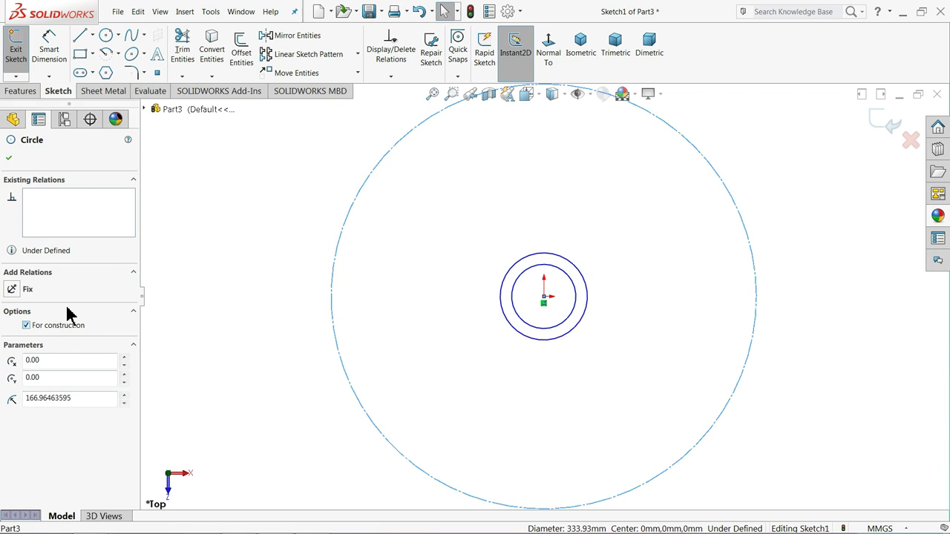
left_click(501, 300)
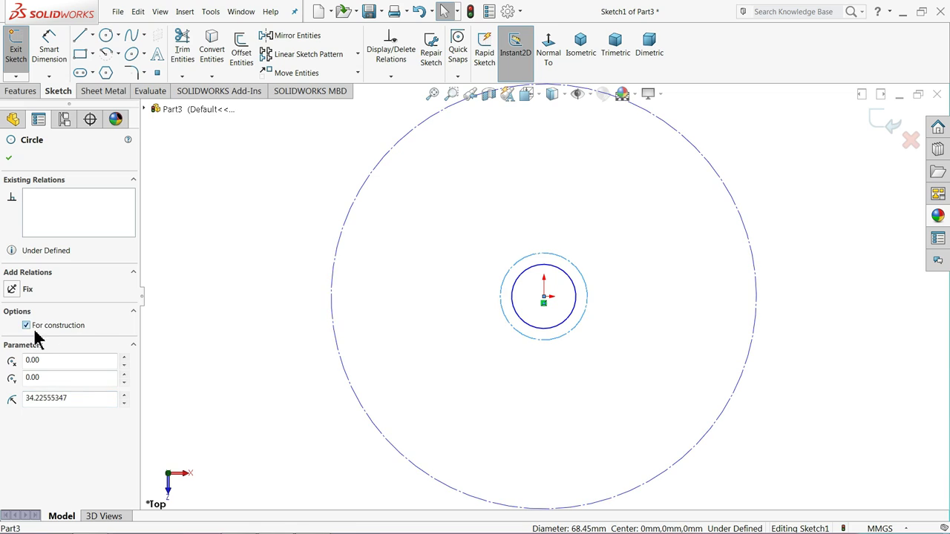
left_click(9, 159)
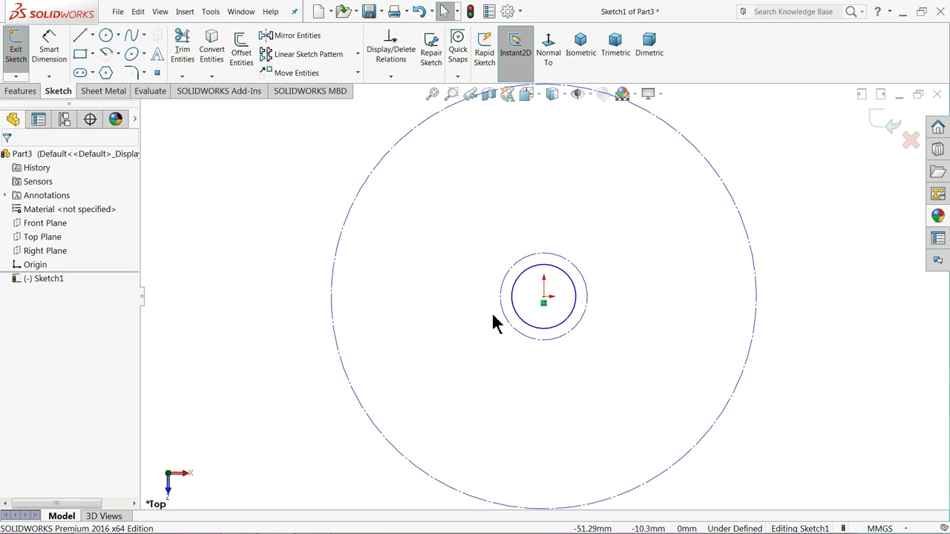
Dimension the outer construction circle with a diameter of 85 mm.
left_click(49, 50)
key("f")
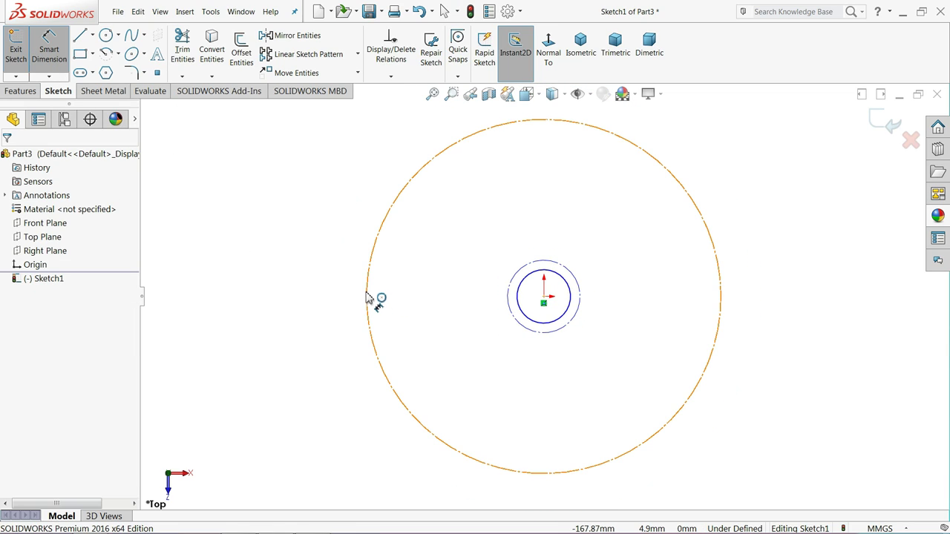
left_click(369, 297)
left_click(296, 296)
type("85")
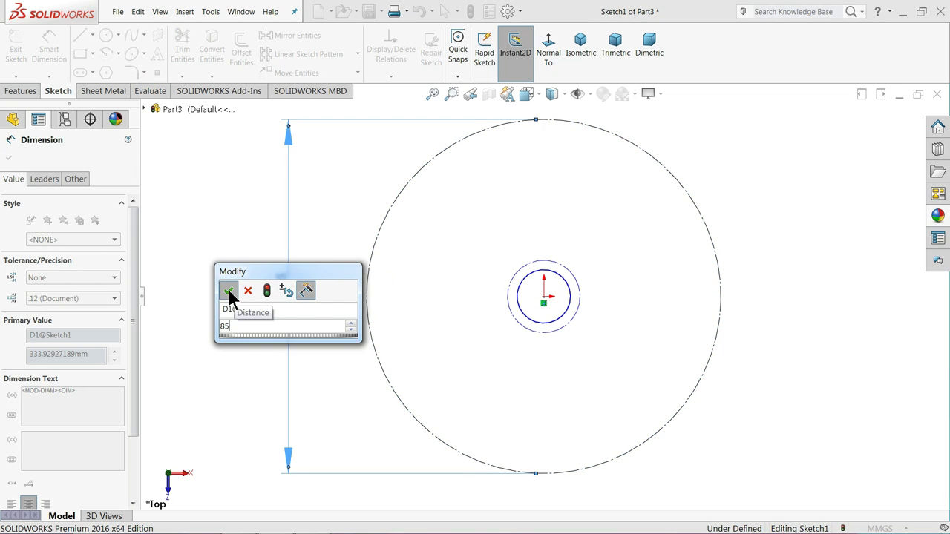
left_click(230, 292)
Dimension the middle construction circle's diameter as 30 mm and the inner solid circle's diameter as 22 mm.
left_click(509, 304)
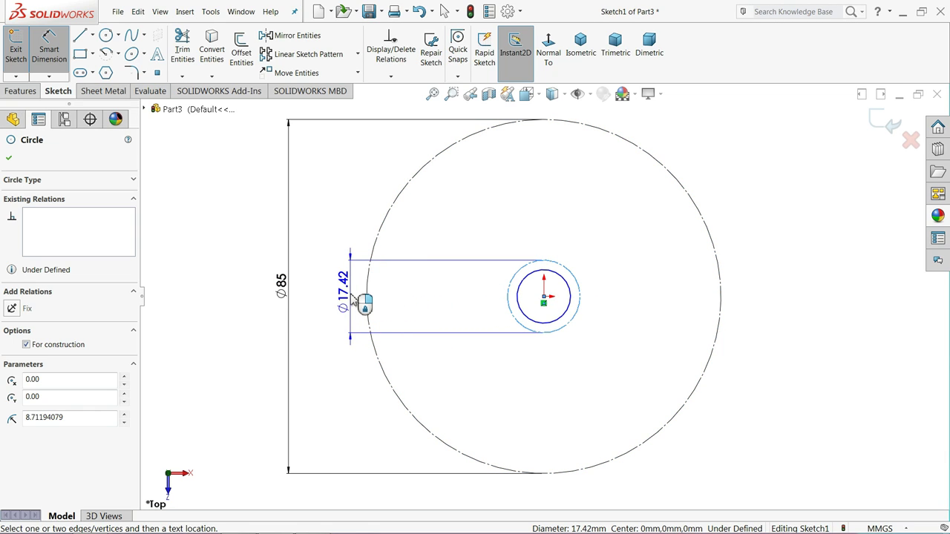
left_click(364, 303)
type("30")
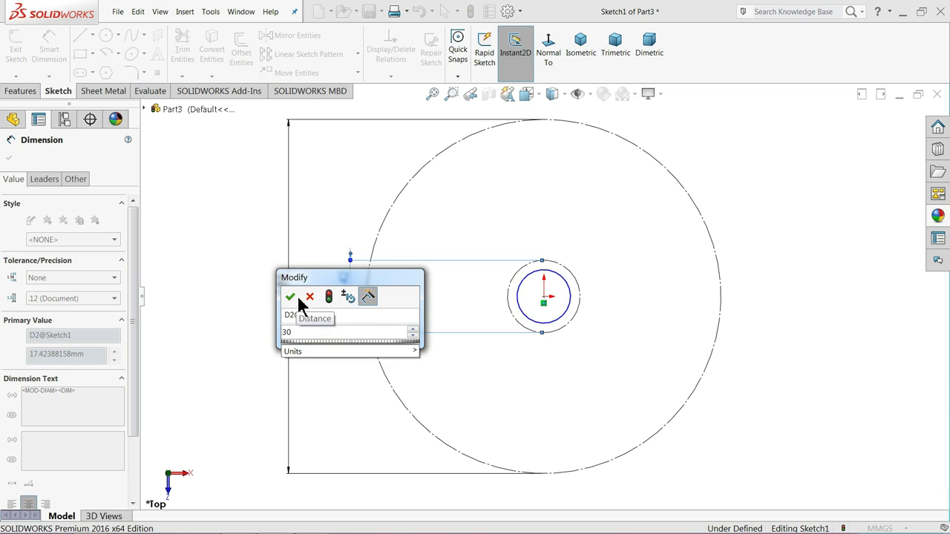
key("Return")
left_click(521, 311)
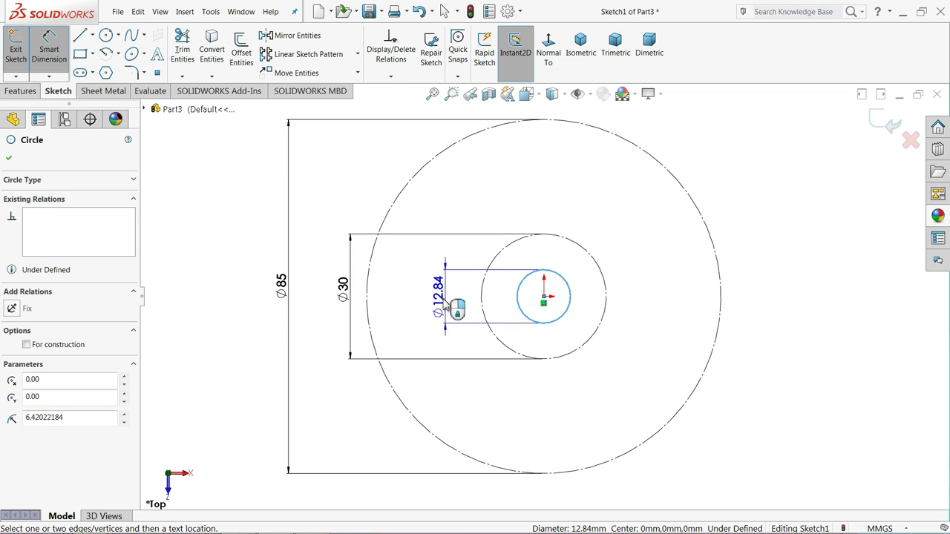
left_click(440, 306)
type("22")
left_click(368, 301)
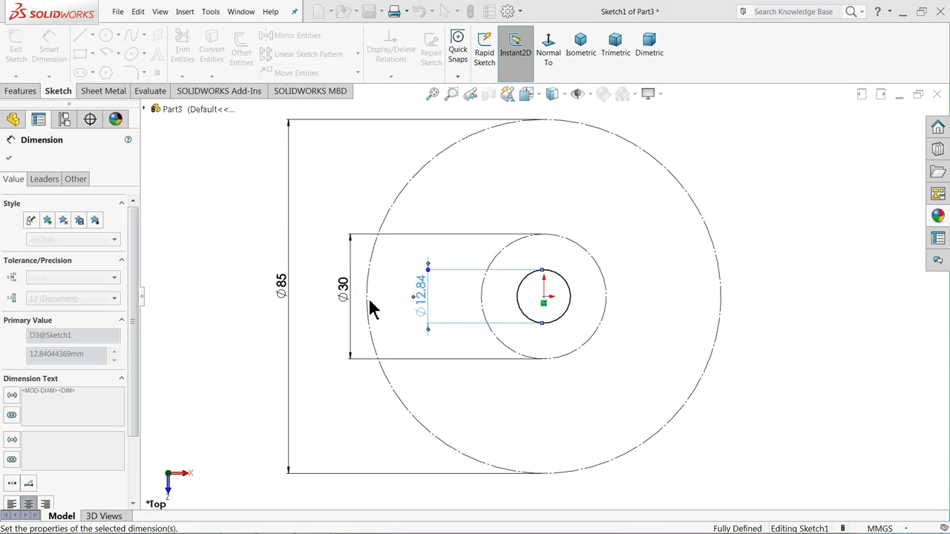
left_click(7, 159)
Draw a horizontal centerline from the 30 mm circle's left quadrant through the origin, continuing into a vertical centerline about 32 mm upward.
left_click(92, 35)
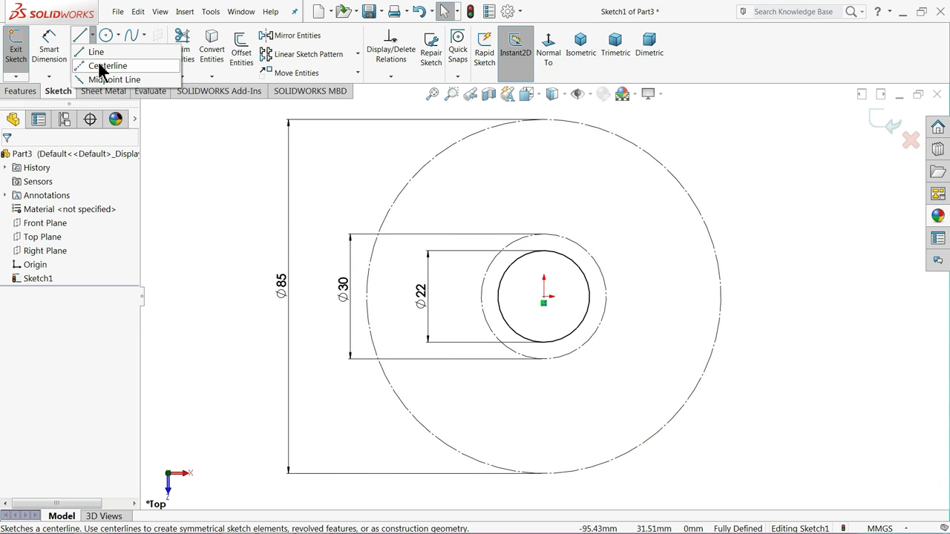
left_click(103, 64)
left_click(482, 297)
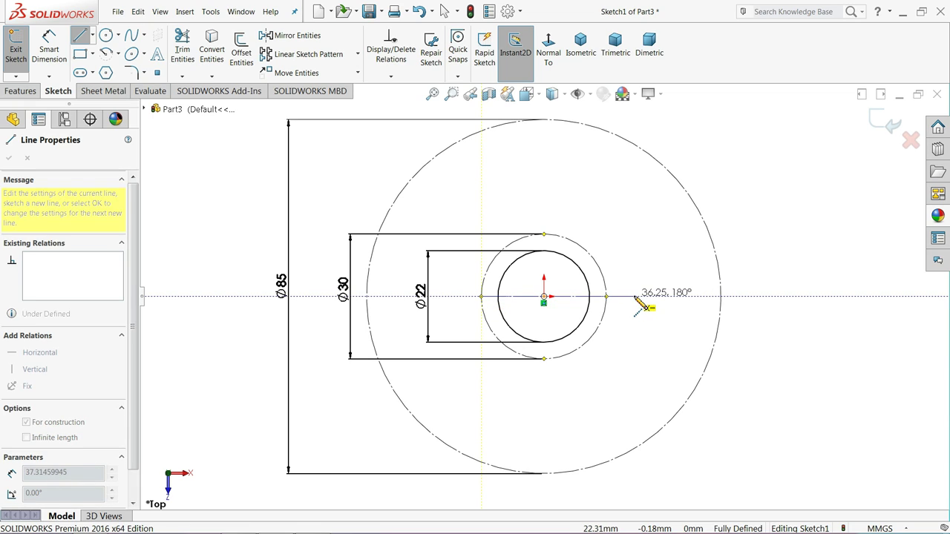
left_click(628, 296)
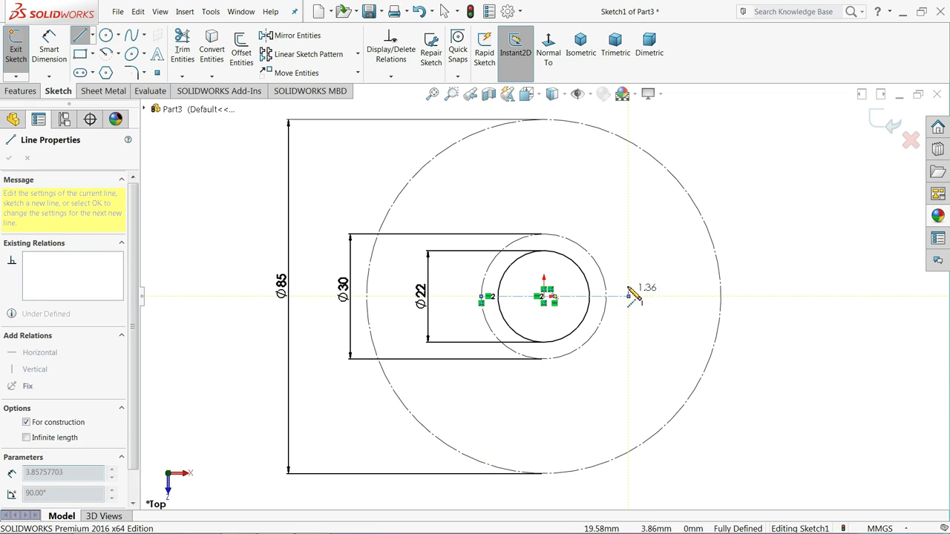
left_click(629, 165)
right_click(643, 135)
left_click(659, 177)
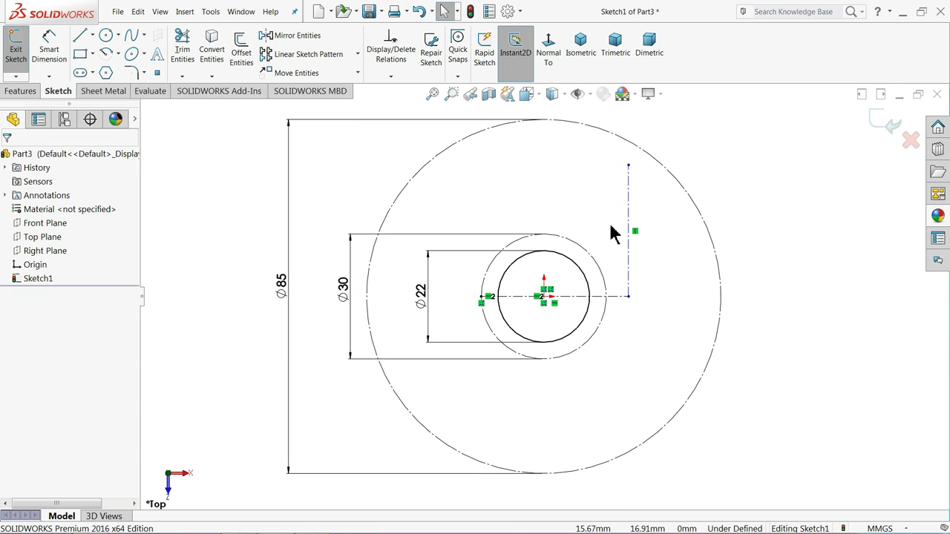
Add an Equal relation between the vertical and horizontal centerlines.
left_click(628, 271)
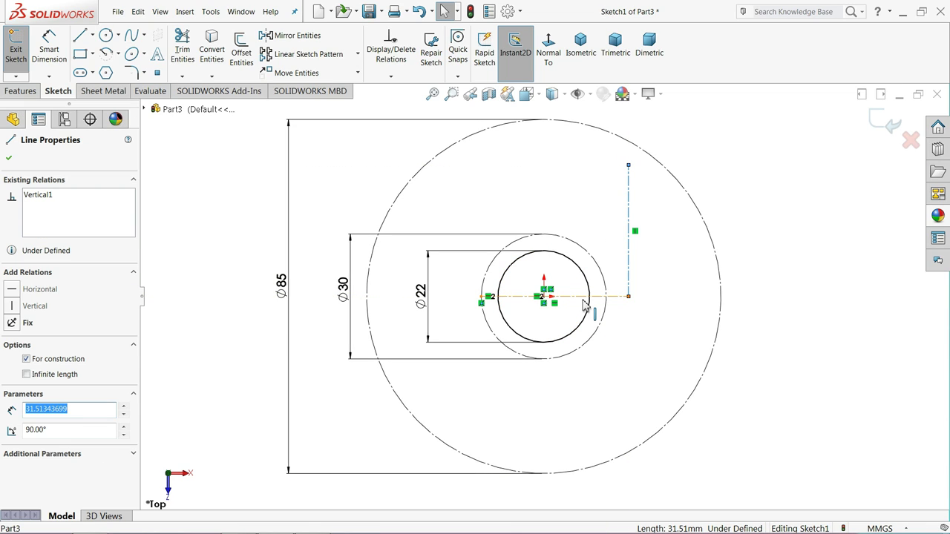
left_click(603, 310, "ctrl")
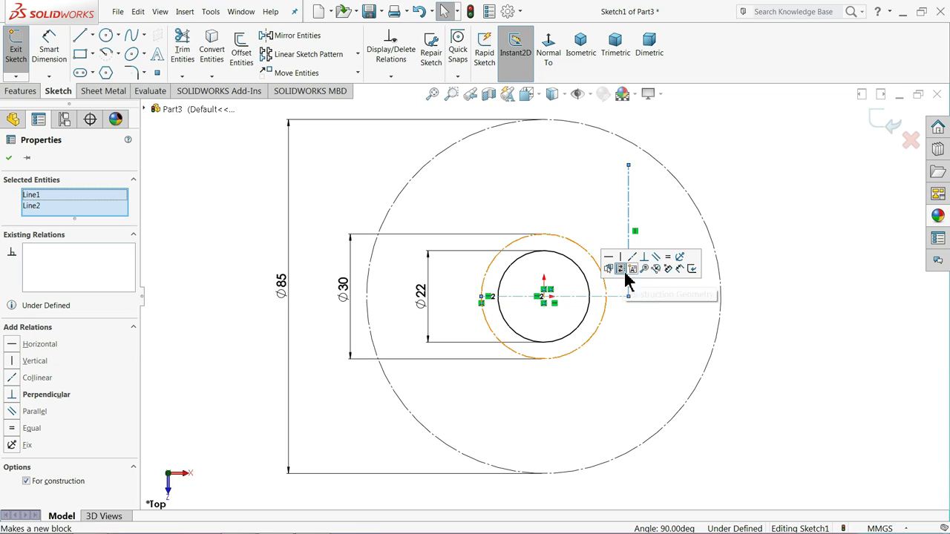
left_click(670, 264)
left_click(785, 191)
Dimension the vertical centerline's length as 34 mm.
left_click(49, 49)
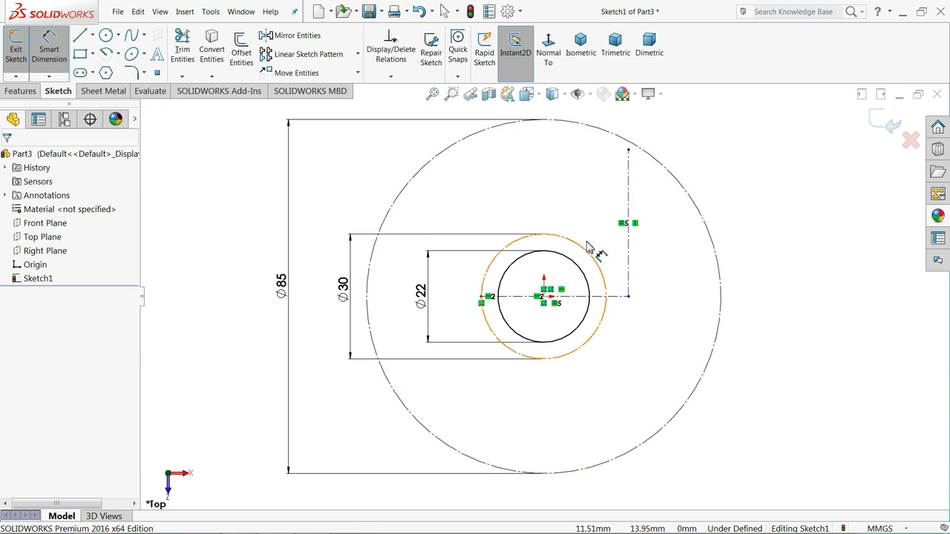
left_click(628, 230)
left_click(773, 238)
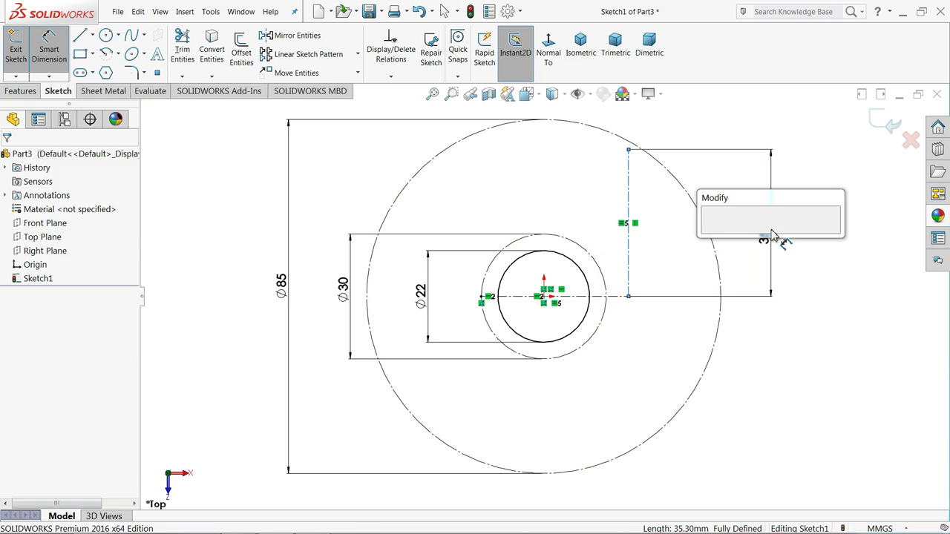
type("34")
left_click(711, 233)
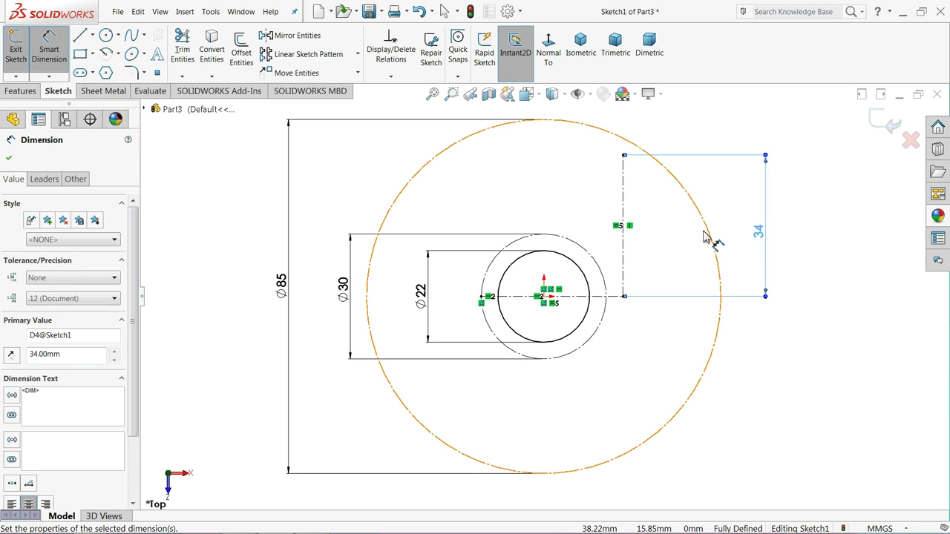
Draw a horizontal centerline about 16 mm long to the right from the midpoint of the vertical centerline.
left_click(92, 36)
left_click(104, 66)
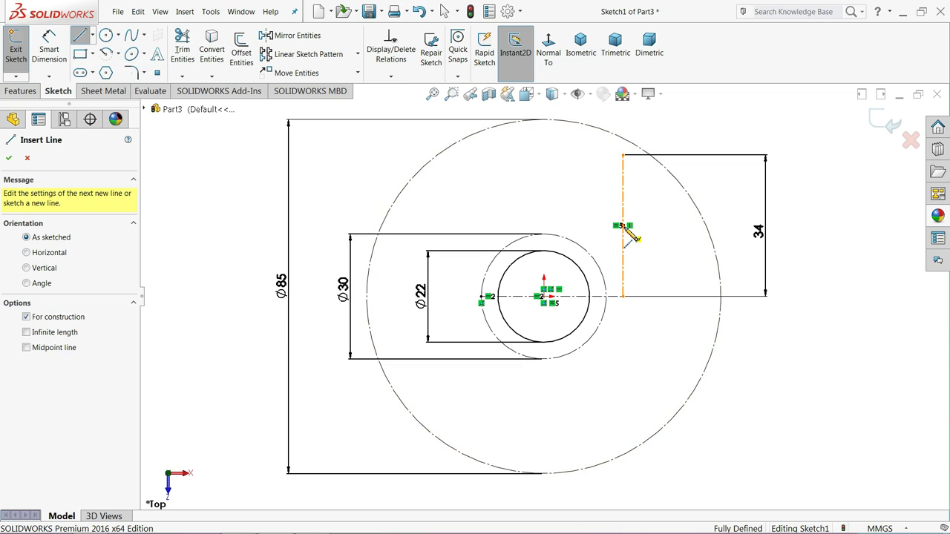
left_click(623, 226)
left_click(691, 226)
scroll(727, 211, "down", 4)
right_click(703, 214)
left_click(738, 221)
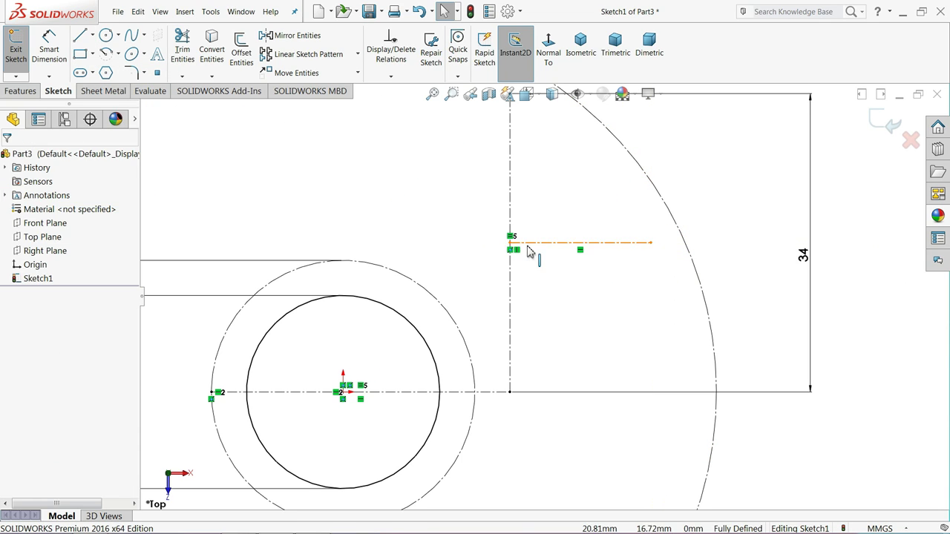
Dimension the short horizontal centerline's length as 17 mm.
scroll(520, 189, "up", 1)
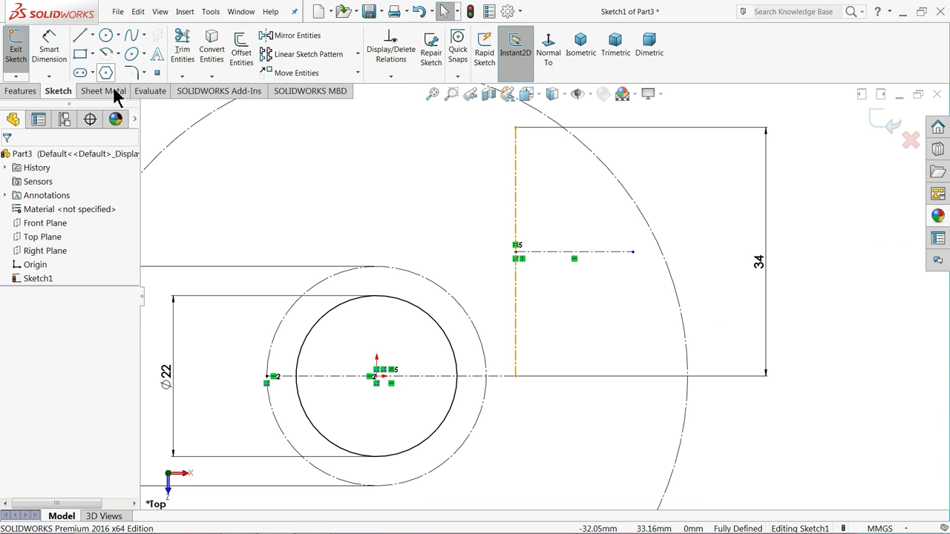
left_click(49, 51)
left_click(565, 260)
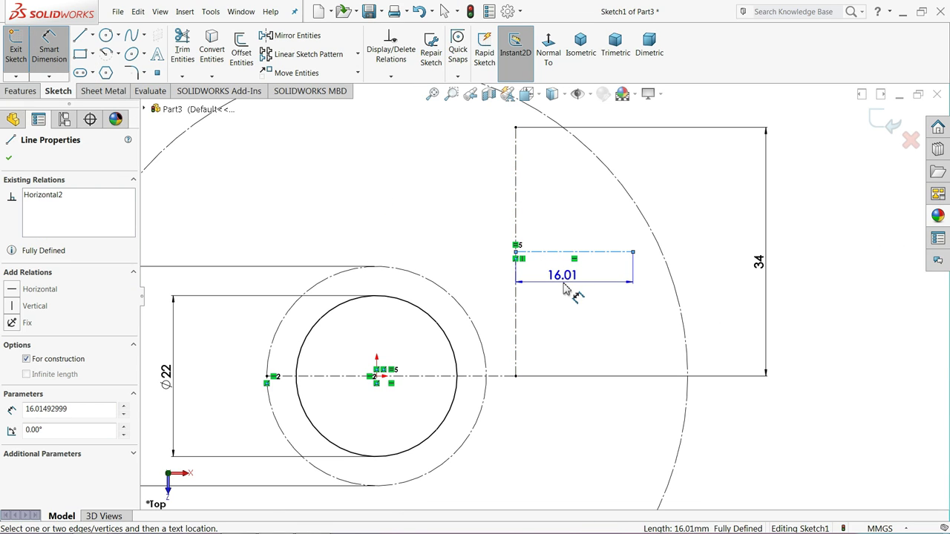
left_click(569, 290)
type("17")
left_click(503, 286)
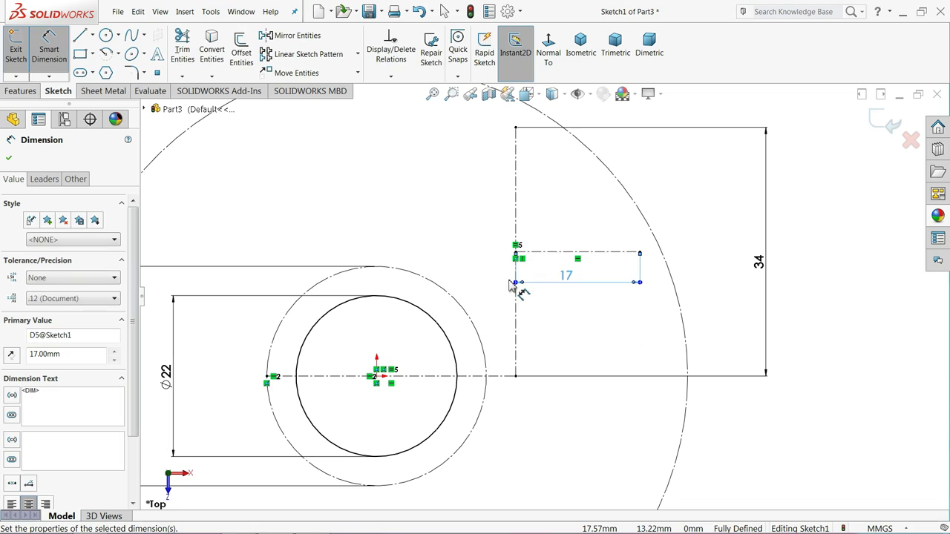
left_click(9, 161)
Draw a centerpoint arc about the vertical centerline's lower end, from the long horizontal centerline's left end to the vertical centerline's upper end.
scroll(523, 308, "up", 3)
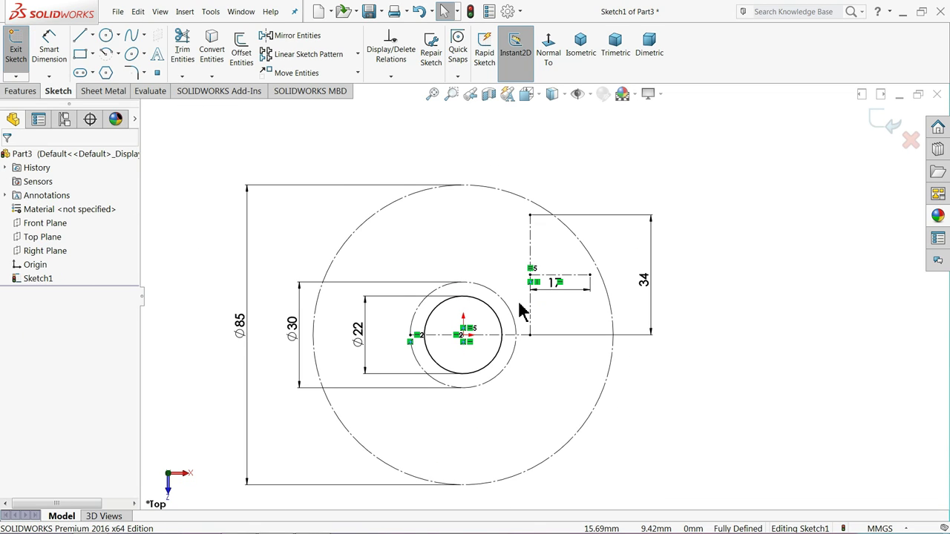
scroll(524, 307, "down", 3)
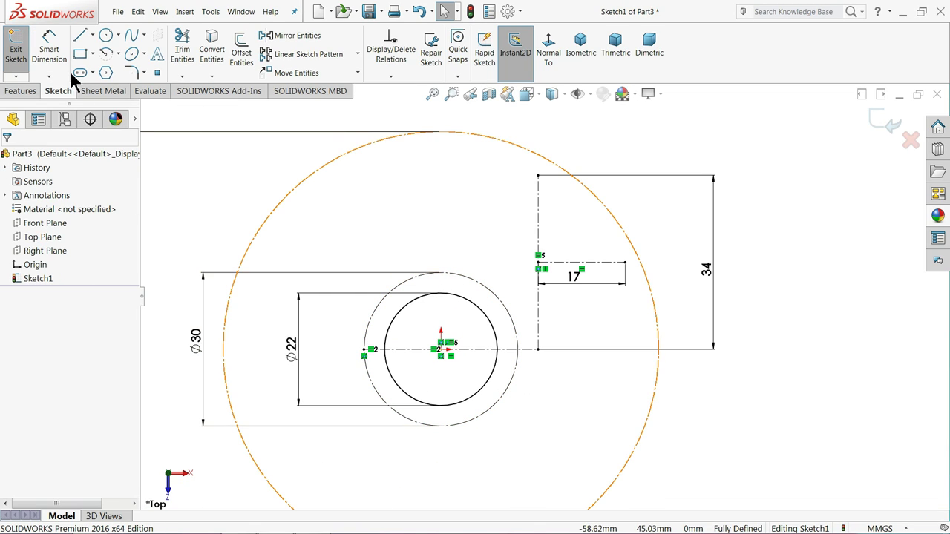
left_click(118, 55)
left_click(135, 72)
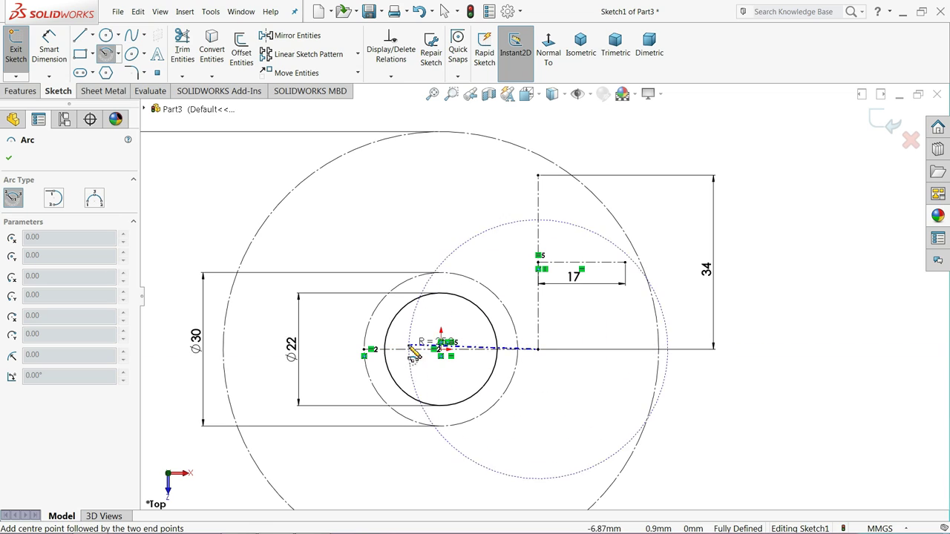
left_click(441, 349)
left_click(363, 348)
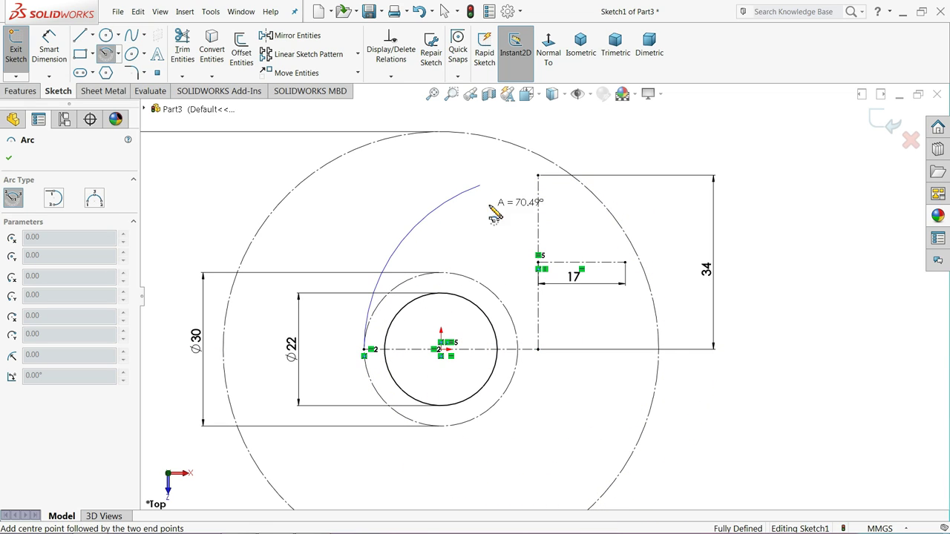
left_click(538, 176)
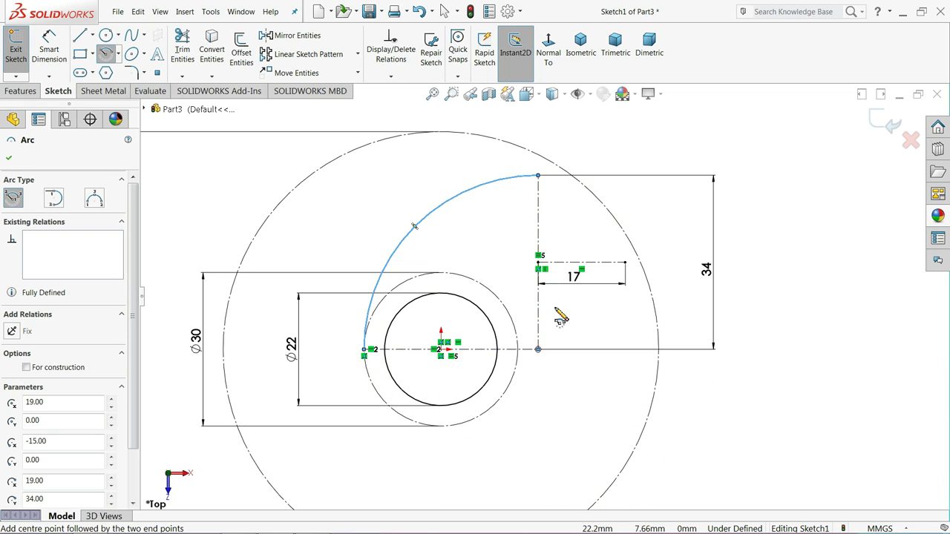
Draw a centerpoint arc about the vertical centerline's midpoint, from its upper end to the right end of the 17 mm centerline.
left_click(538, 264)
left_click(539, 177)
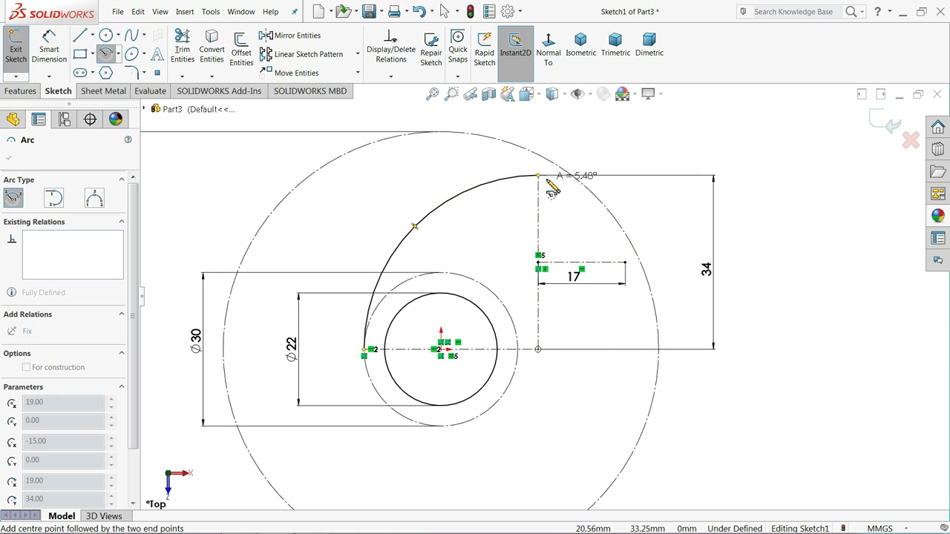
left_click(625, 264)
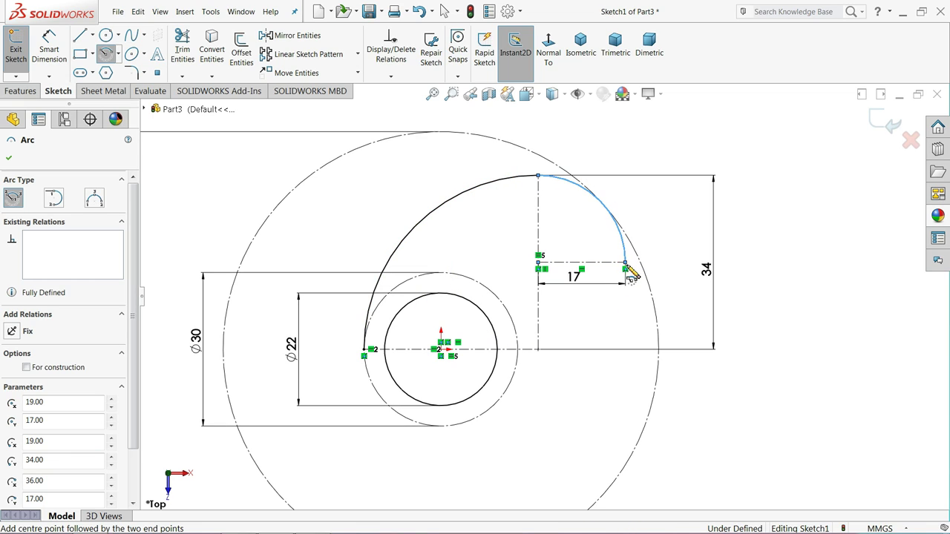
right_click(658, 232)
left_click(683, 234)
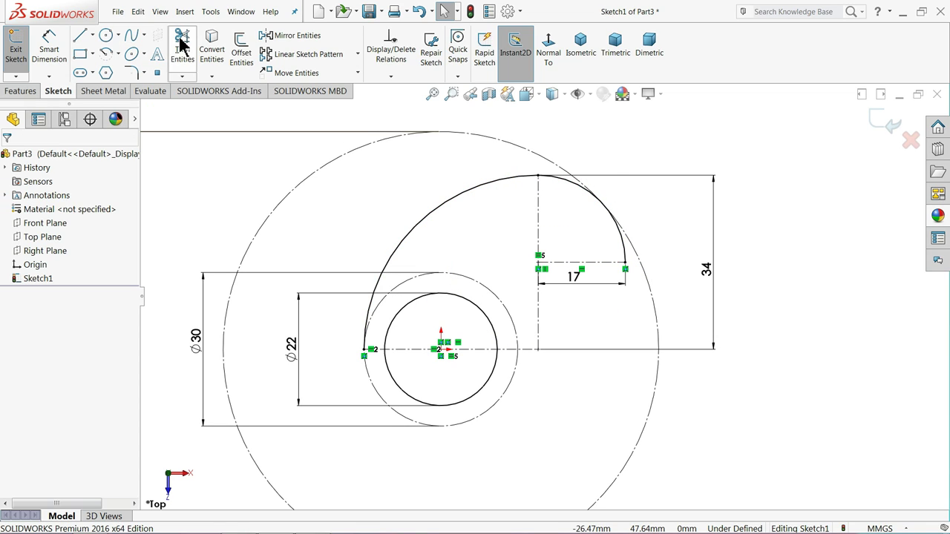
Draw an arc of about 9.6 mm radius from the right end of the 17 mm centerline, curving below it to the vertical centerline.
left_click(80, 37)
scroll(572, 371, "down", 3)
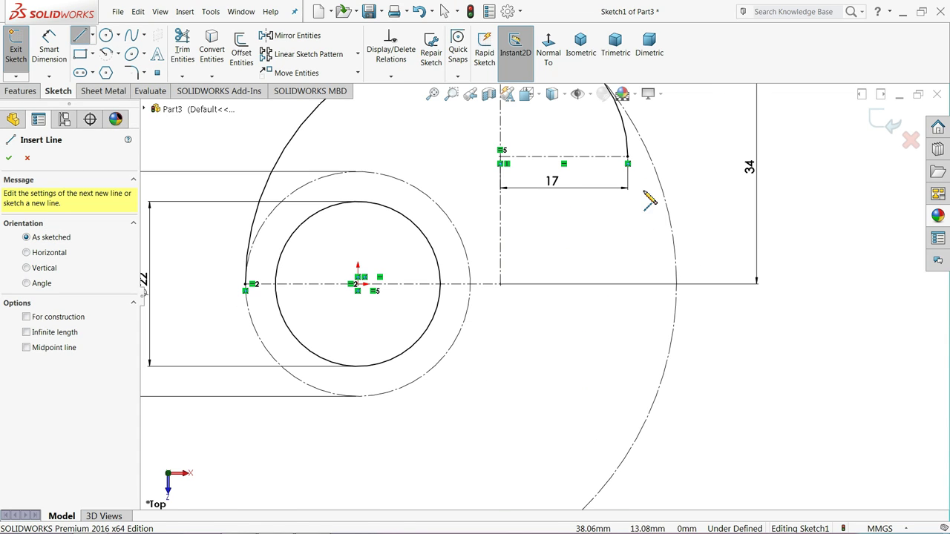
left_click(627, 163)
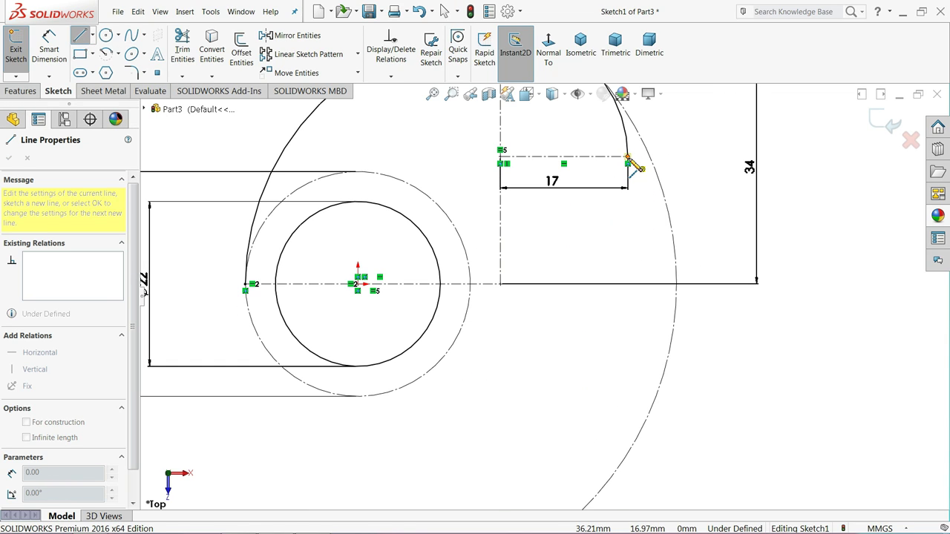
mouse_move(629, 164)
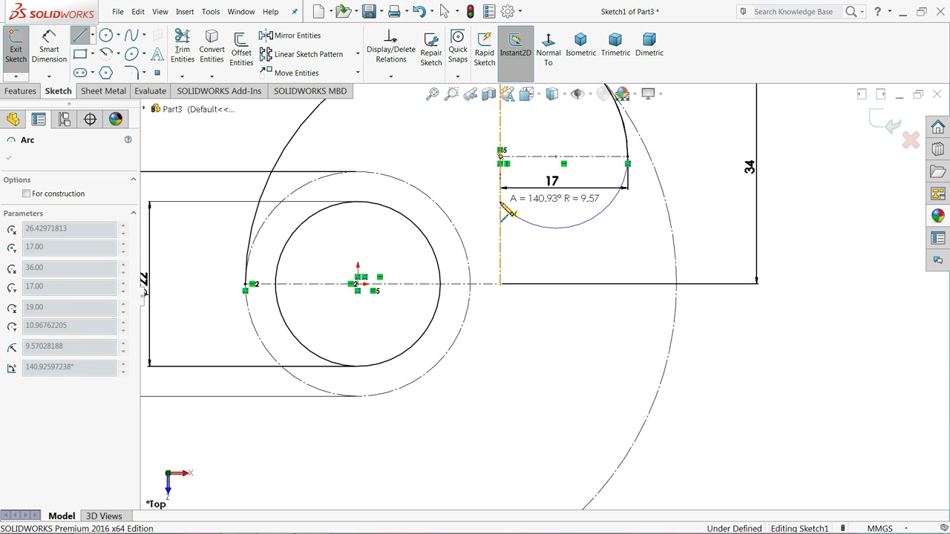
left_click(502, 202)
Continue the profile with two tangent arcs of about 21.7 mm and 2.5 mm radius, ending on the 30 mm construction circle.
mouse_move(504, 201)
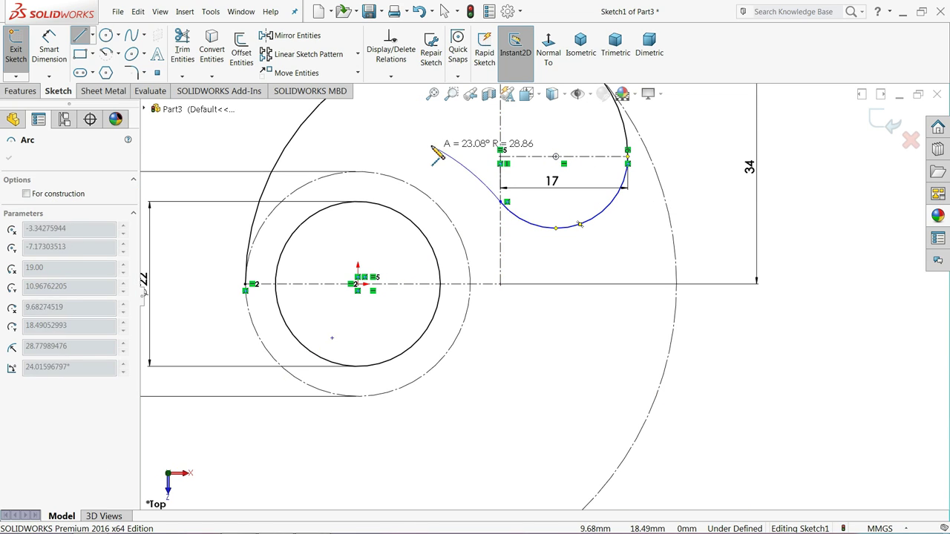
left_click(382, 142)
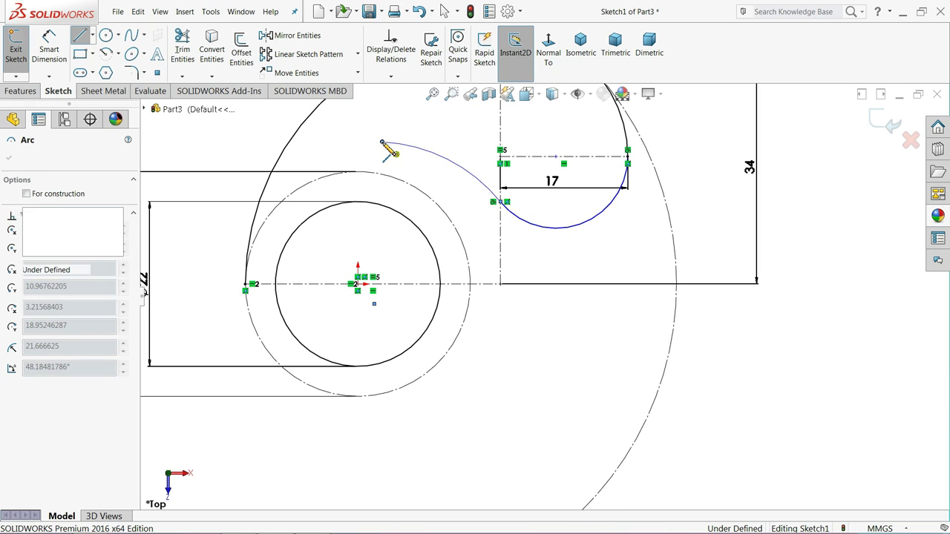
mouse_move(382, 142)
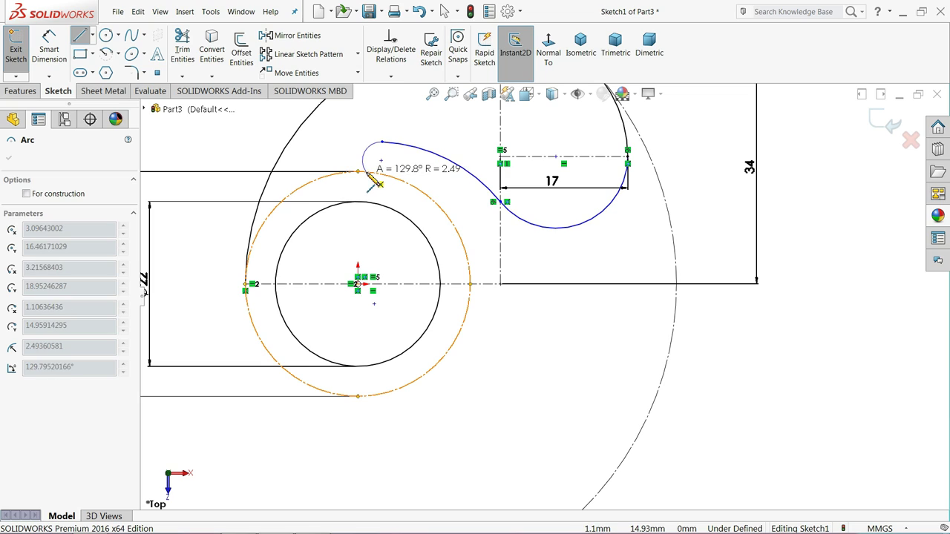
left_click(366, 173)
right_click(412, 136)
left_click(435, 171)
Add a Tangent relation between the small end arc and the 30 mm construction circle.
scroll(616, 201, "down", 3)
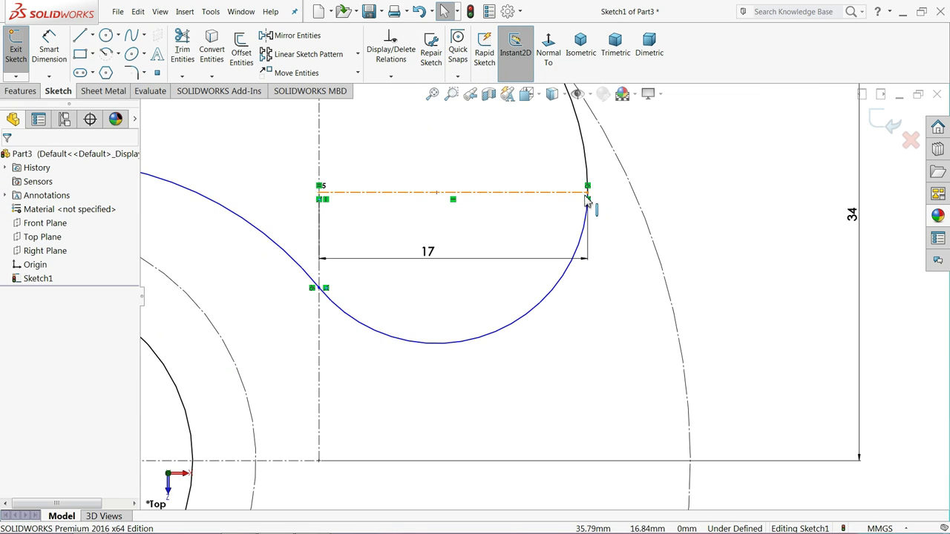
scroll(338, 297, "up", 3)
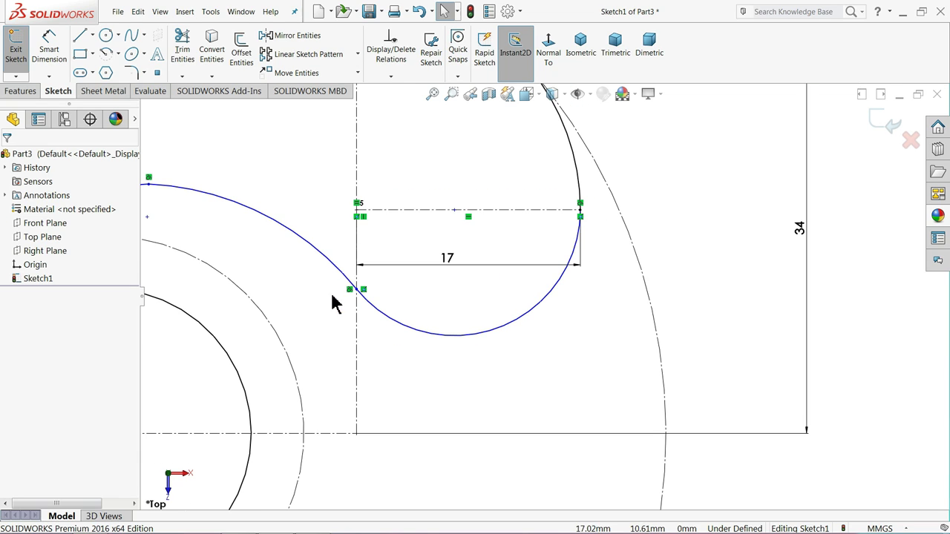
scroll(371, 260, "down", 5)
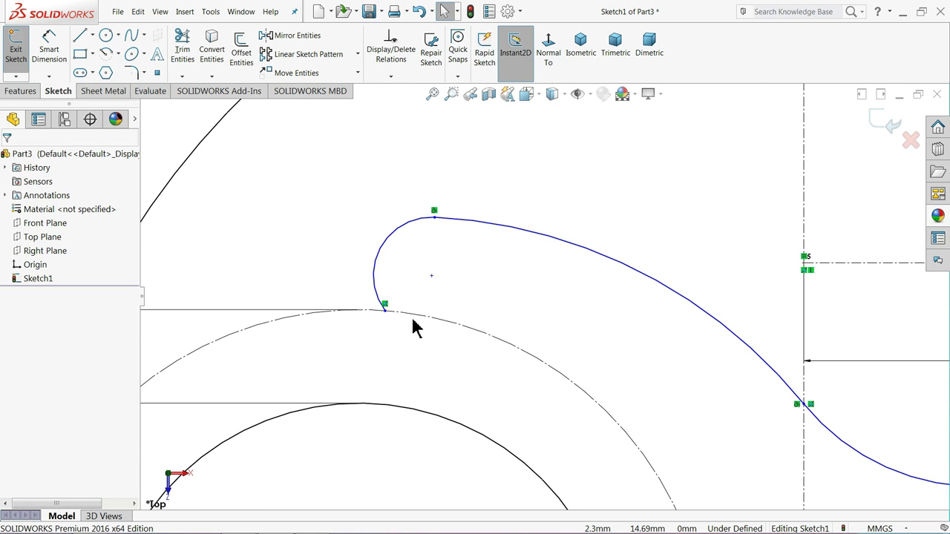
left_click(417, 321)
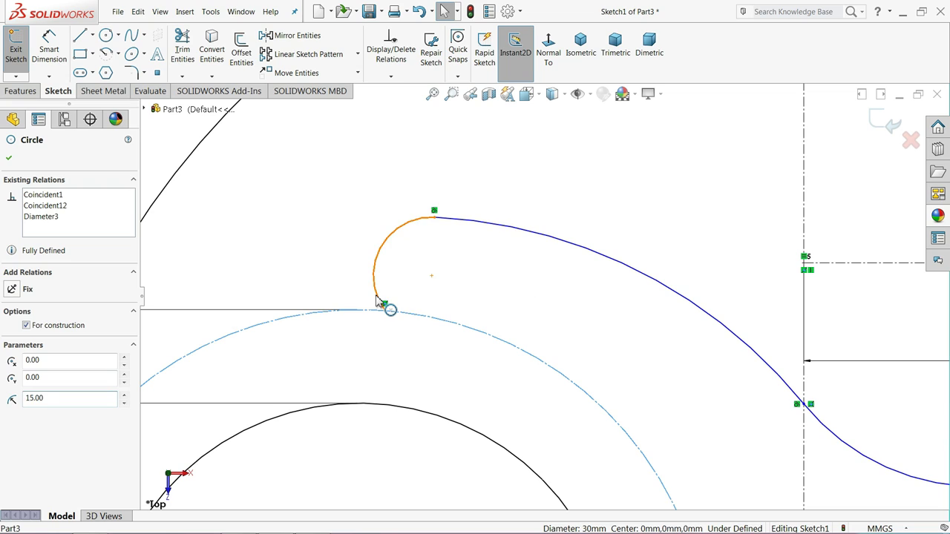
left_click(380, 308, "ctrl")
left_click(415, 256)
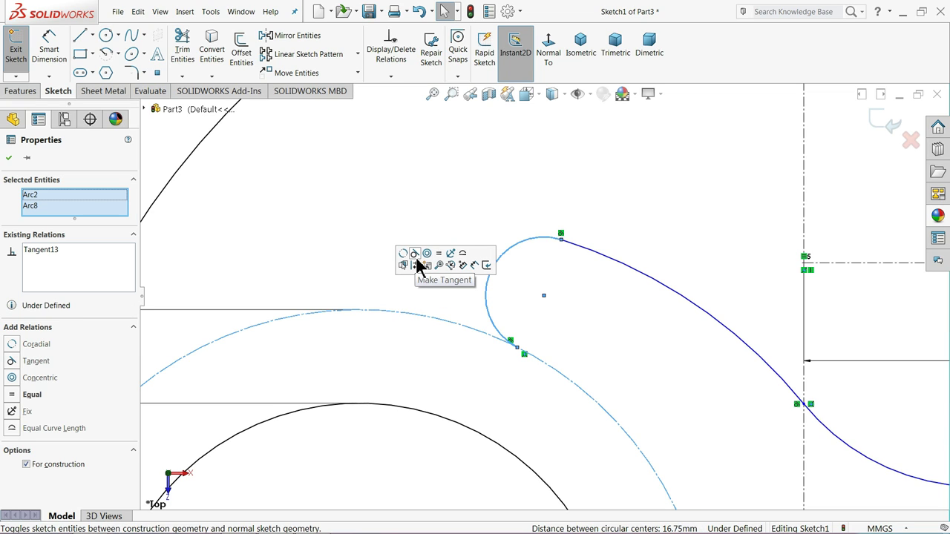
left_click(8, 157)
Dimension the small end arc's radius as 3 mm.
scroll(536, 318, "up", 5)
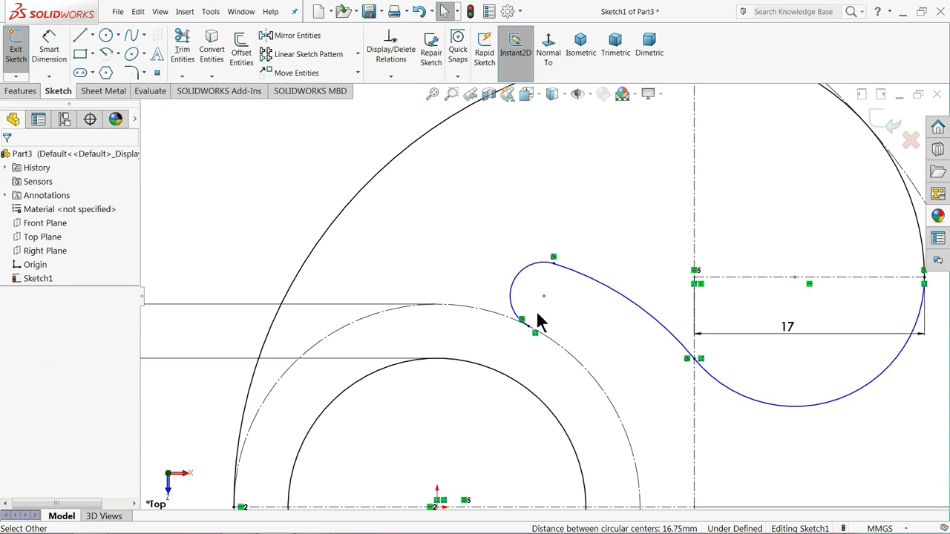
scroll(657, 367, "down", 2)
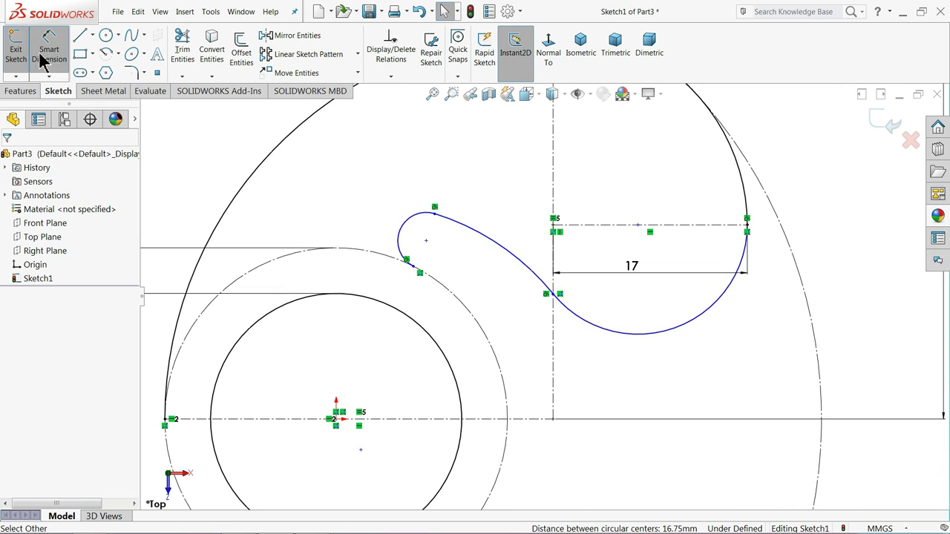
left_click(44, 58)
left_click(403, 234)
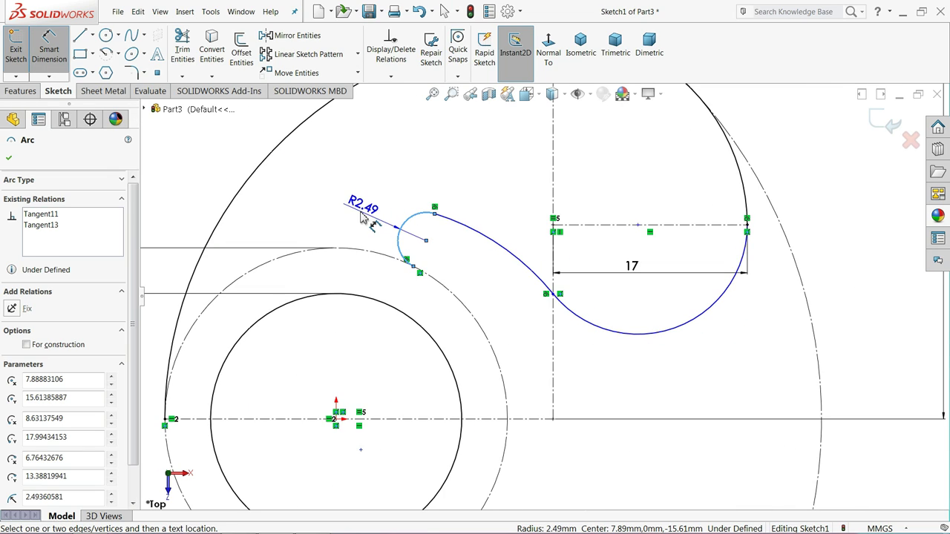
left_click(364, 218)
type("3")
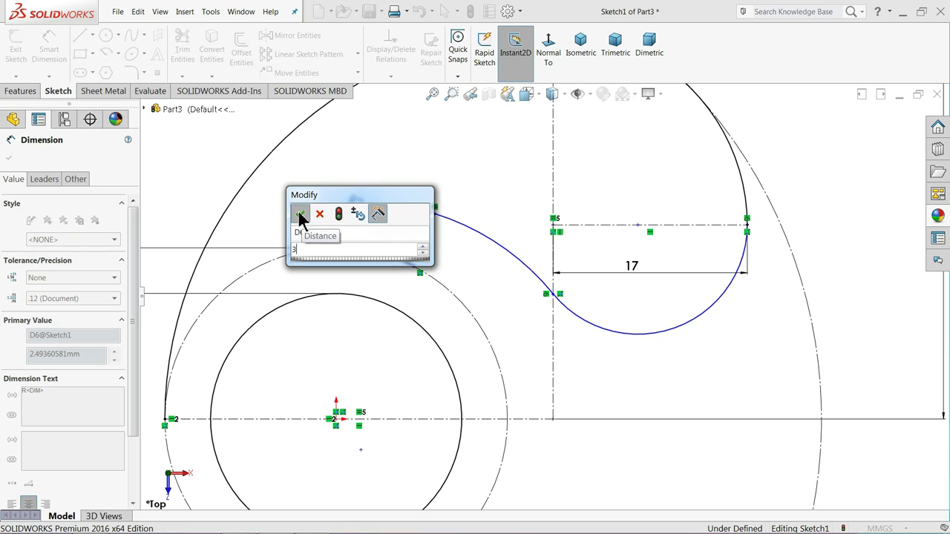
left_click(299, 214)
Dimension the radius of the arc between the small end arc and the vertical centerline as 15 mm.
left_click(518, 261)
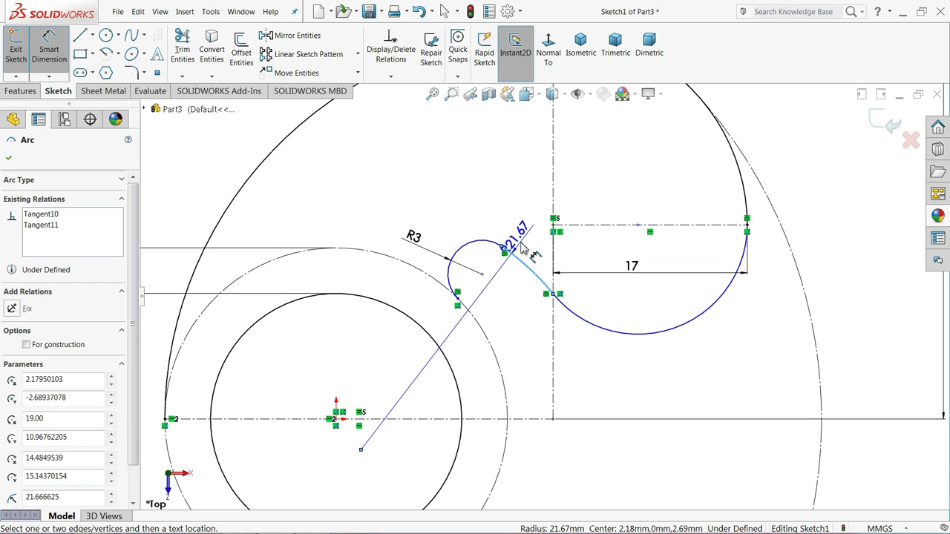
left_click(529, 243)
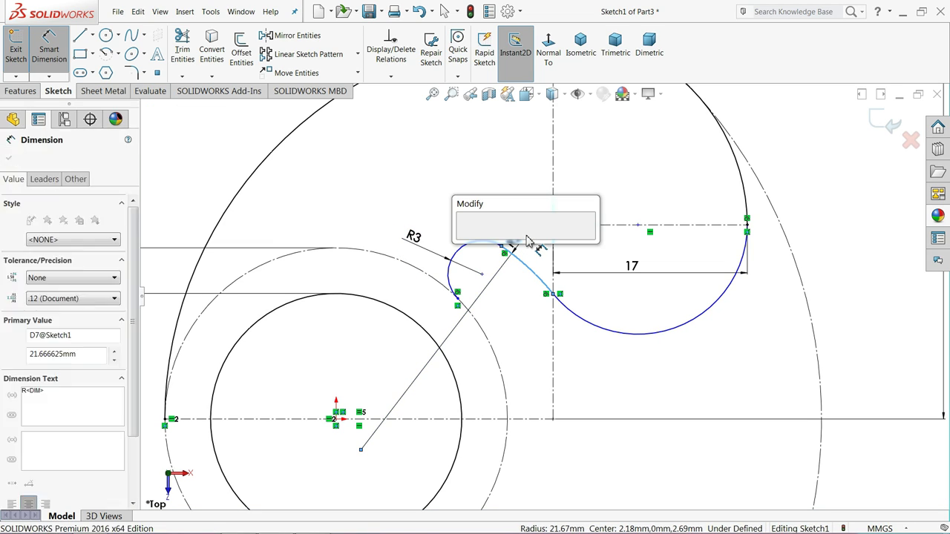
type("15")
key("Return")
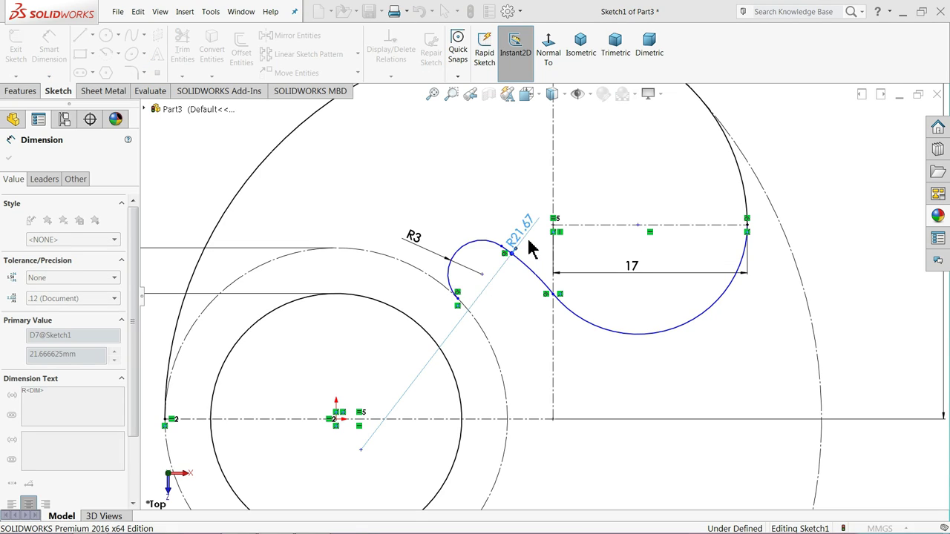
left_click(8, 158)
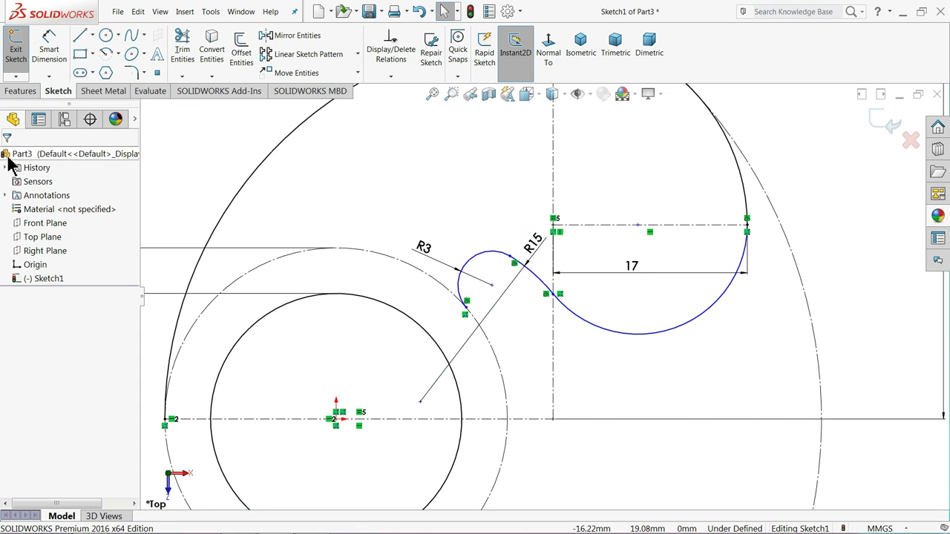
Draw a centerline from the origin to the small arc's endpoint on the 30 mm construction circle.
left_click(93, 36)
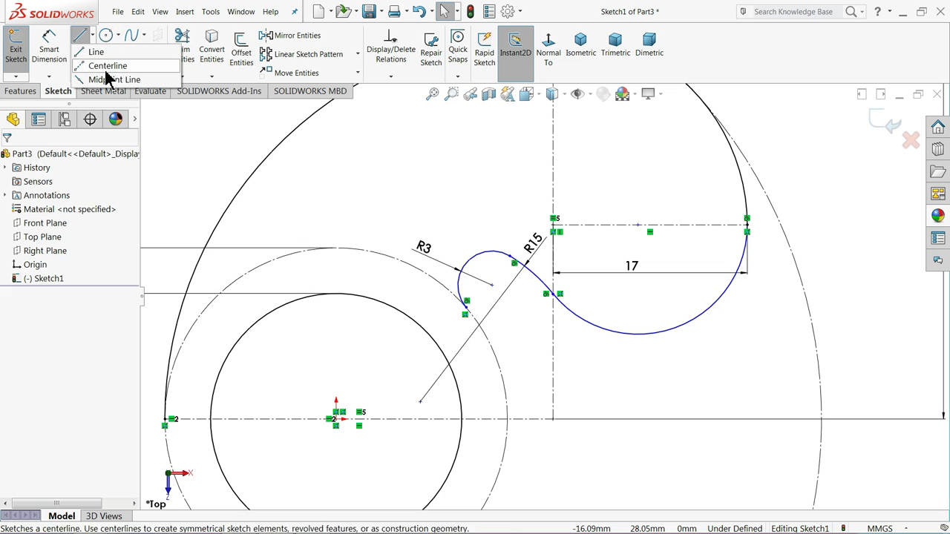
left_click(100, 65)
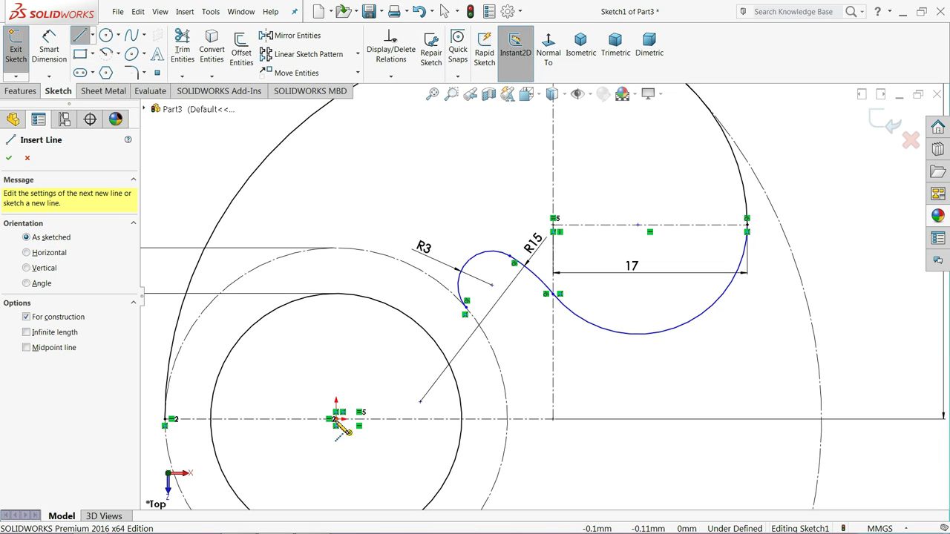
left_click(336, 419)
left_click(465, 310)
right_click(617, 310)
left_click(632, 354)
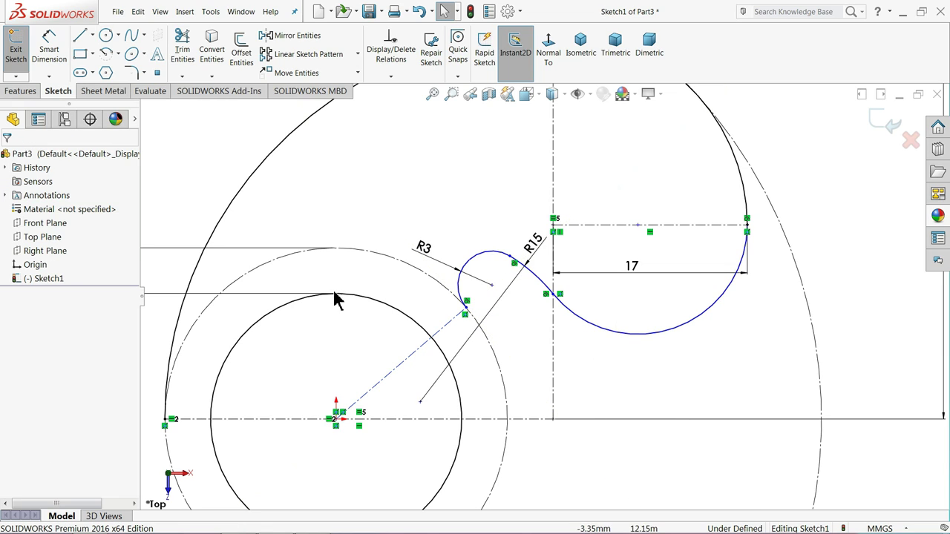
Dimension the angle between the long horizontal centerline and the new slanted centerline as 120 degrees.
left_click(49, 67)
left_click(305, 419)
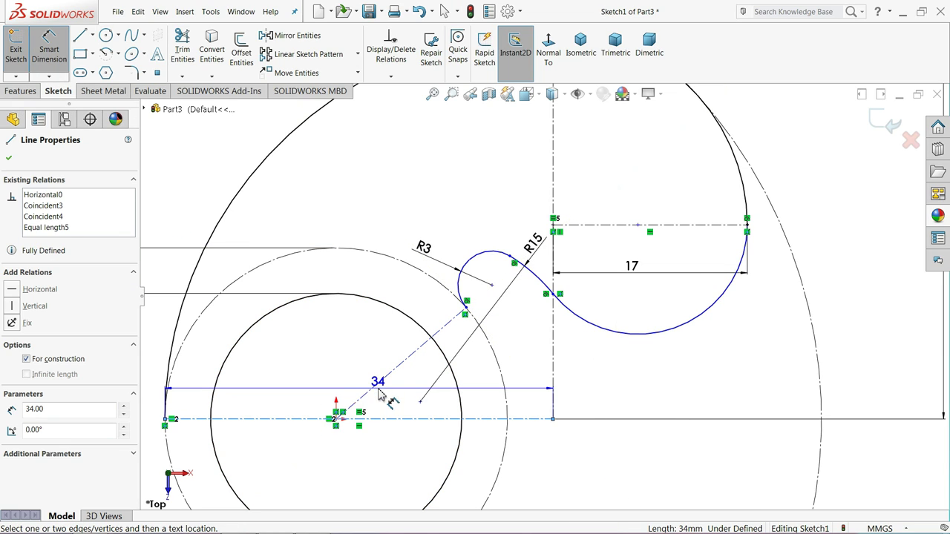
left_click(382, 380)
left_click(315, 371)
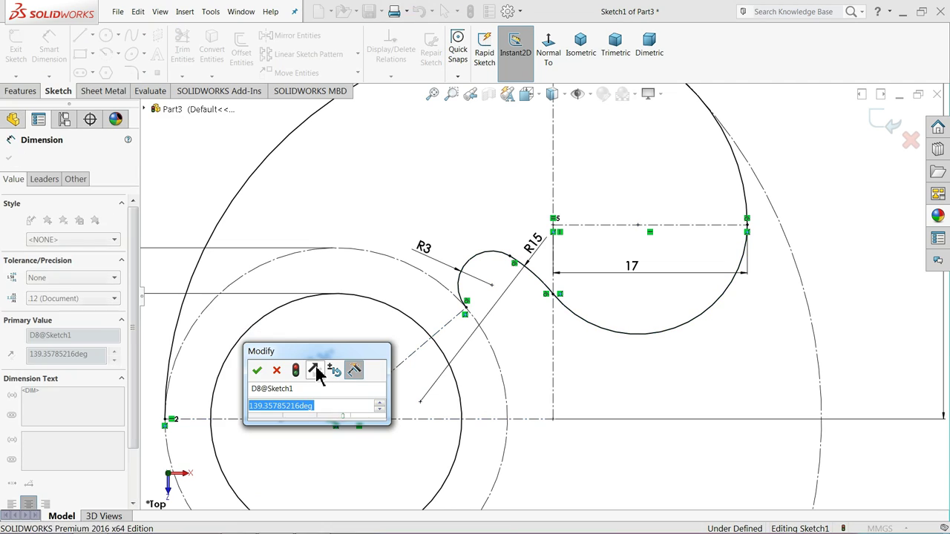
type("120")
left_click(258, 370)
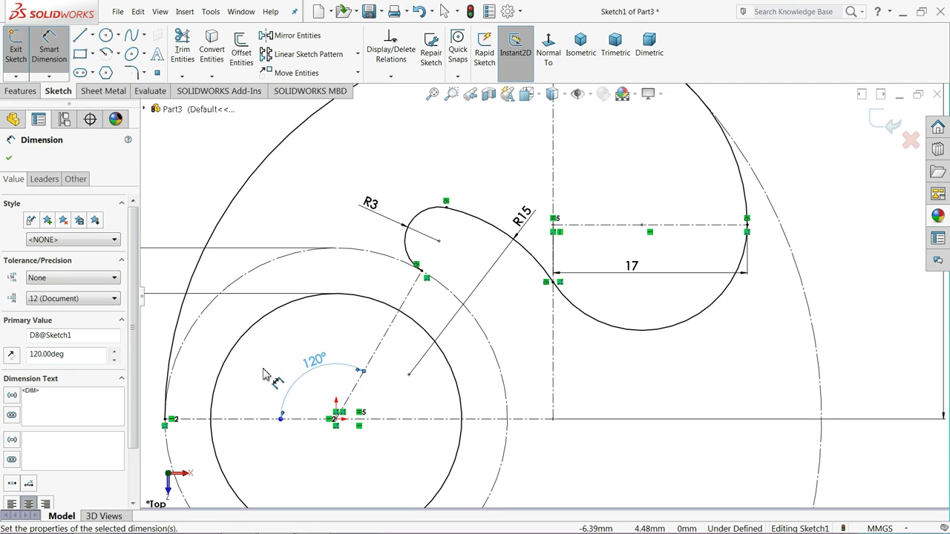
key("f")
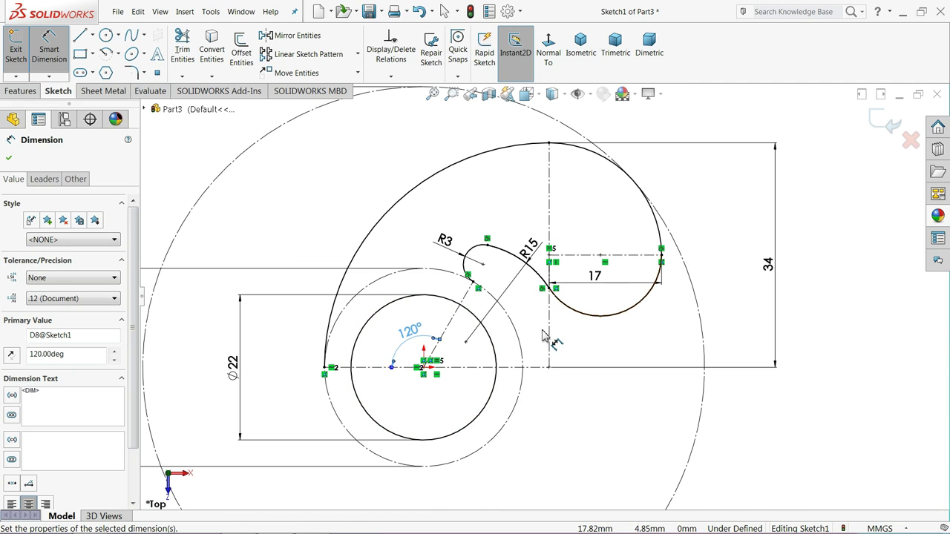
scroll(544, 334, "up", 1)
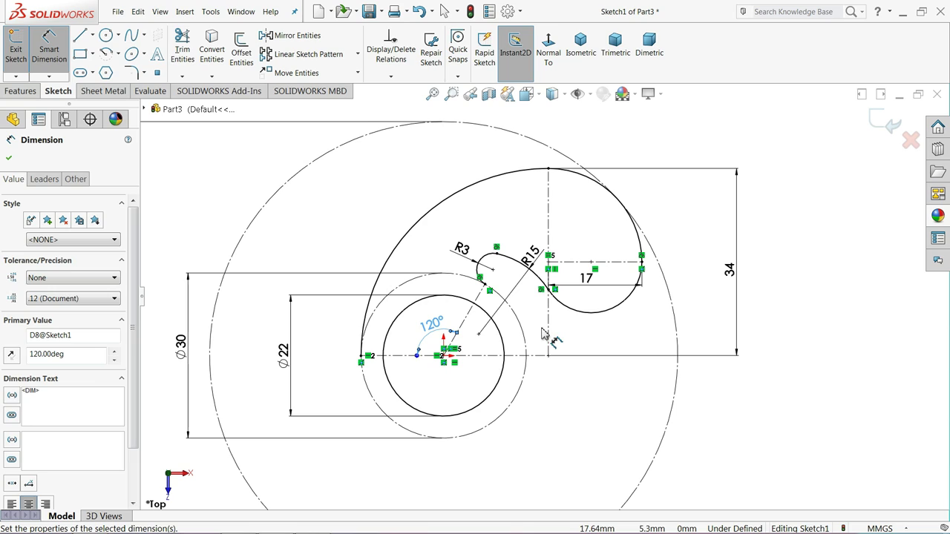
Circular-pattern the five arcs of the arm profile around the origin with 3 equally spaced instances over 360 degrees.
left_click(8, 157)
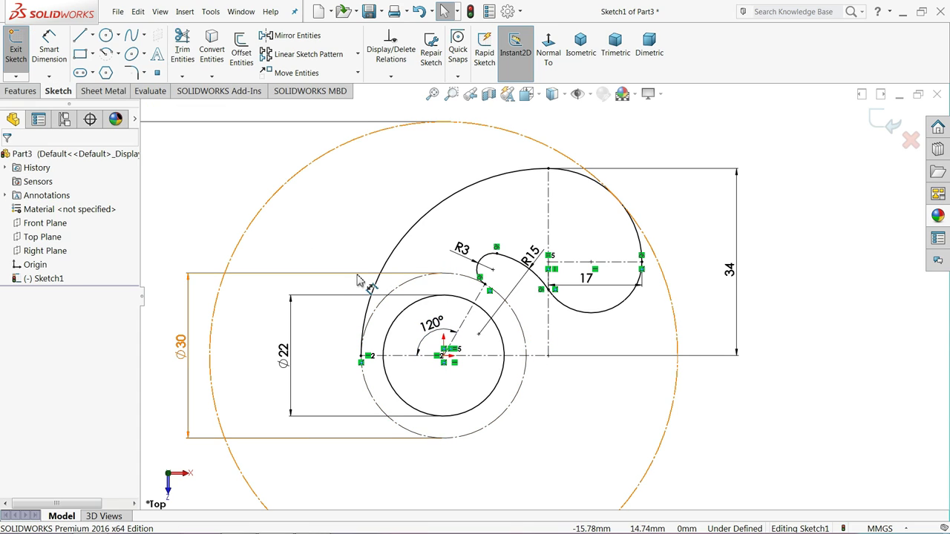
left_click(357, 54)
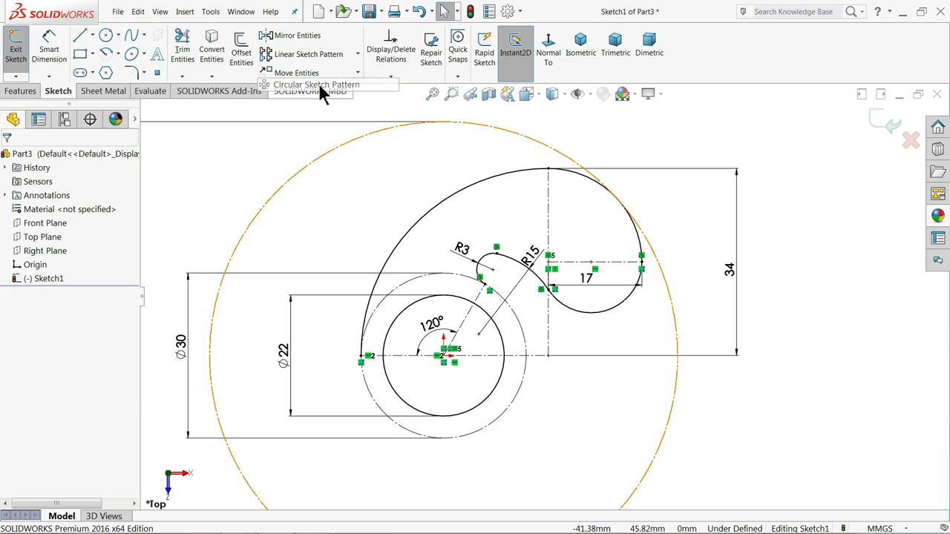
left_click(322, 87)
scroll(520, 296, "up", 3)
scroll(497, 335, "down", 2)
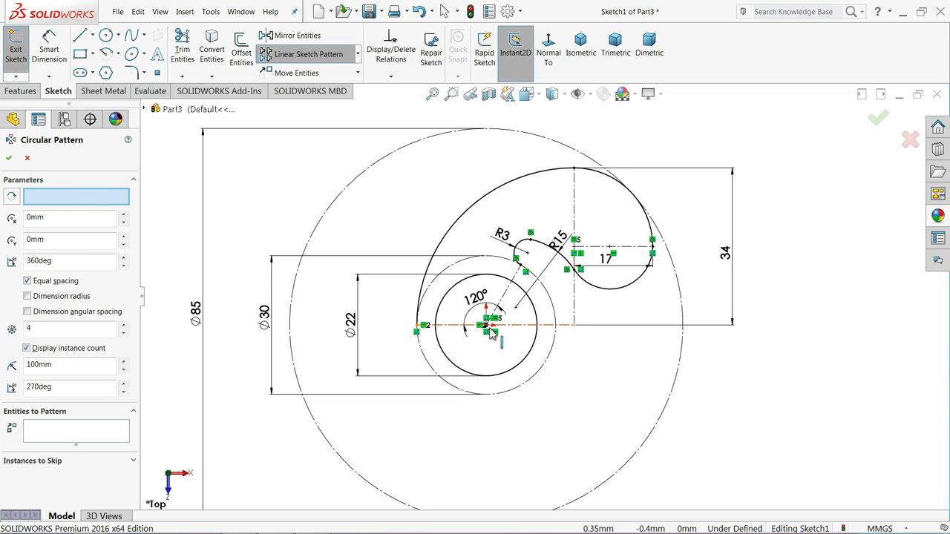
left_click(72, 433)
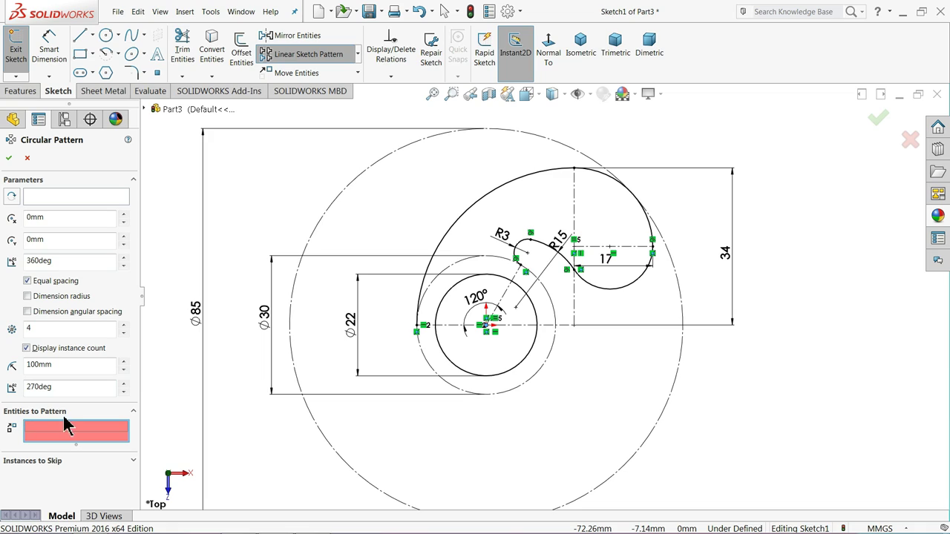
left_click(456, 218)
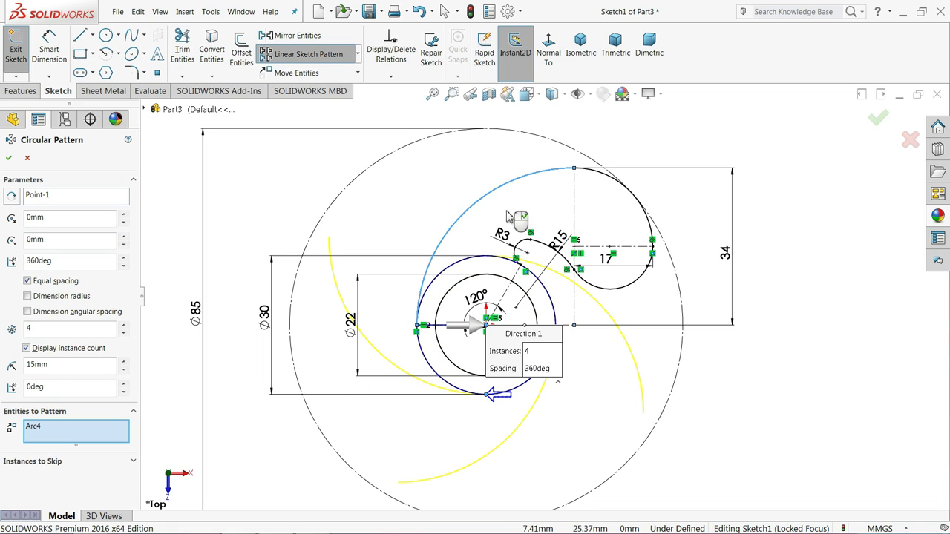
left_click(614, 193)
left_click(650, 280)
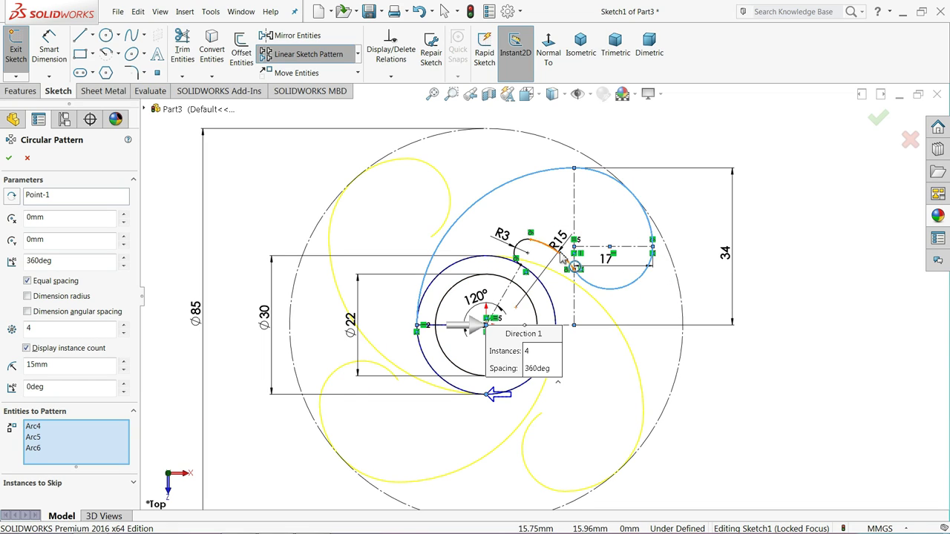
left_click(553, 252)
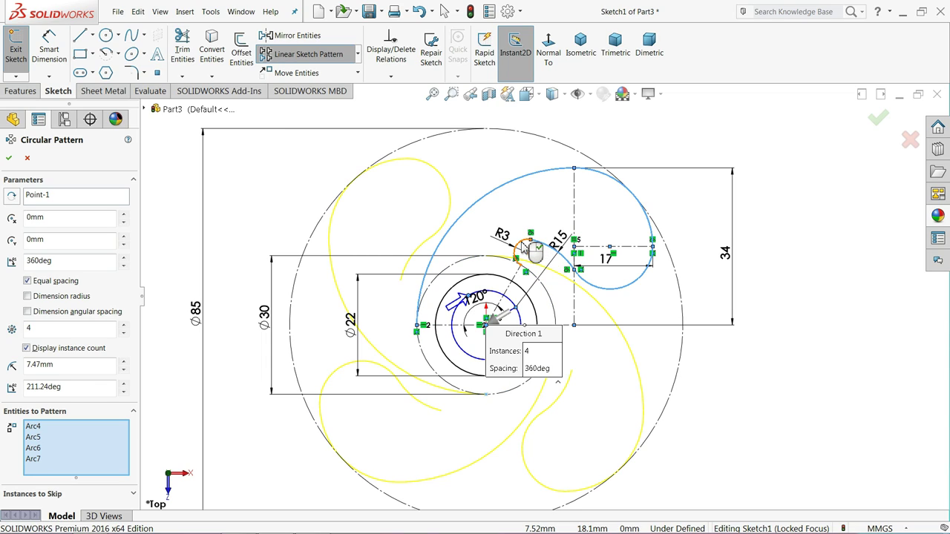
left_click(527, 246)
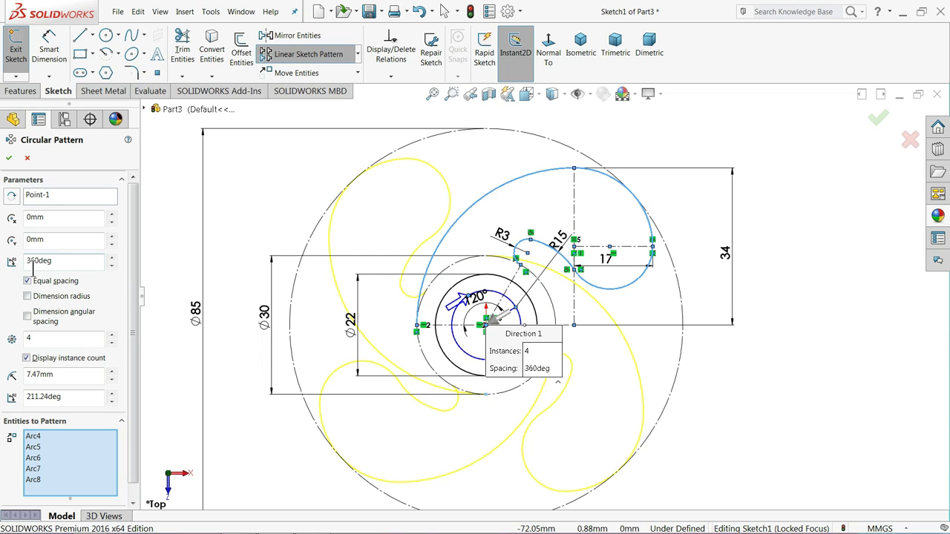
left_click(111, 343)
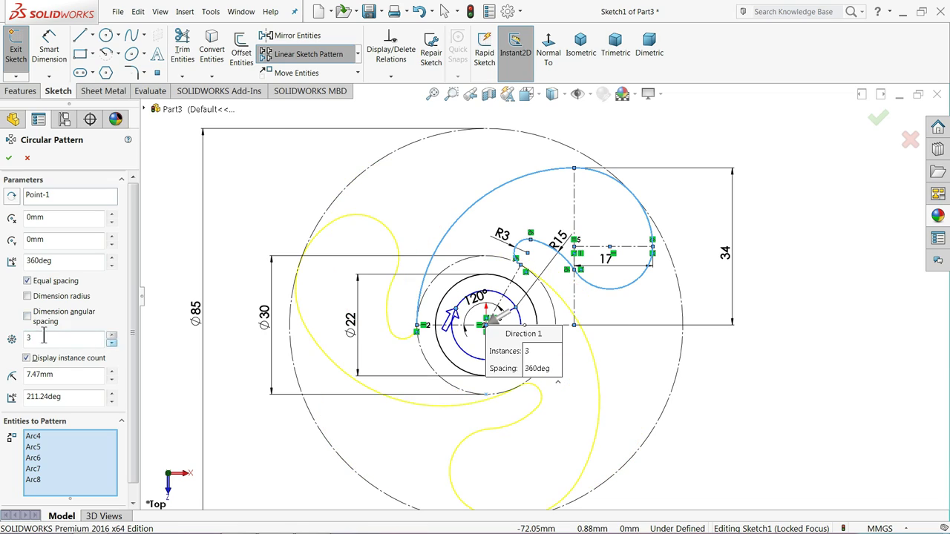
left_click(8, 157)
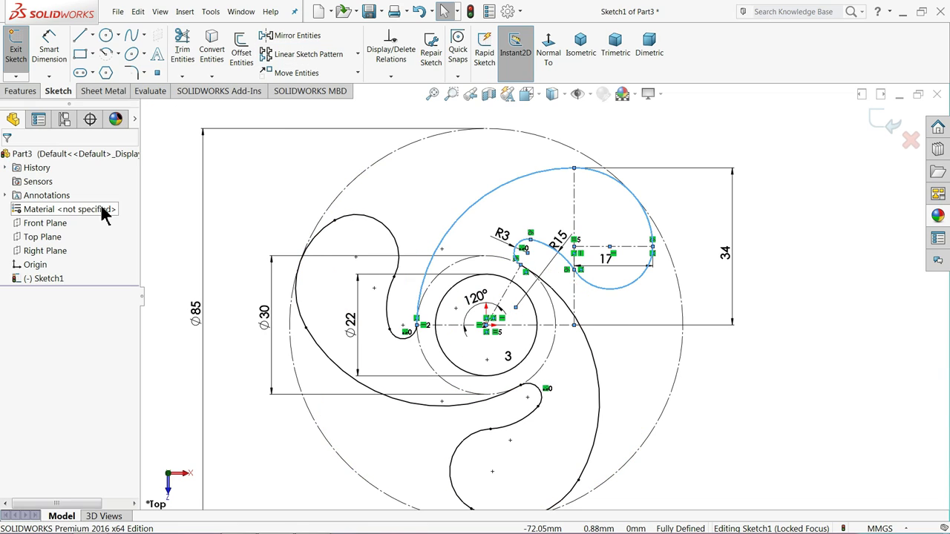
left_click(244, 175)
Extrude the three-armed spinner region around the center hole 10 mm, using the Mid Plane end condition.
scroll(324, 205, "up", 2)
scroll(547, 365, "down", 1)
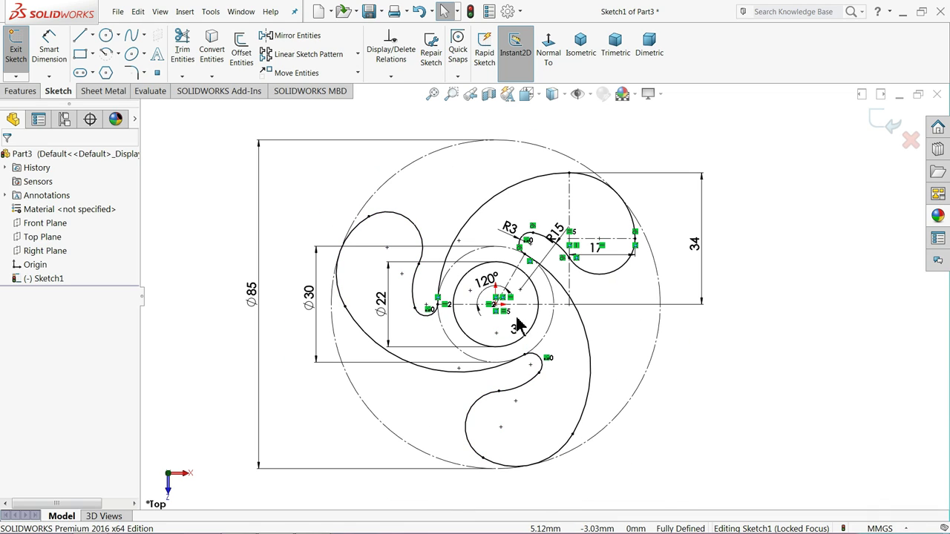
left_click(20, 92)
left_click(23, 51)
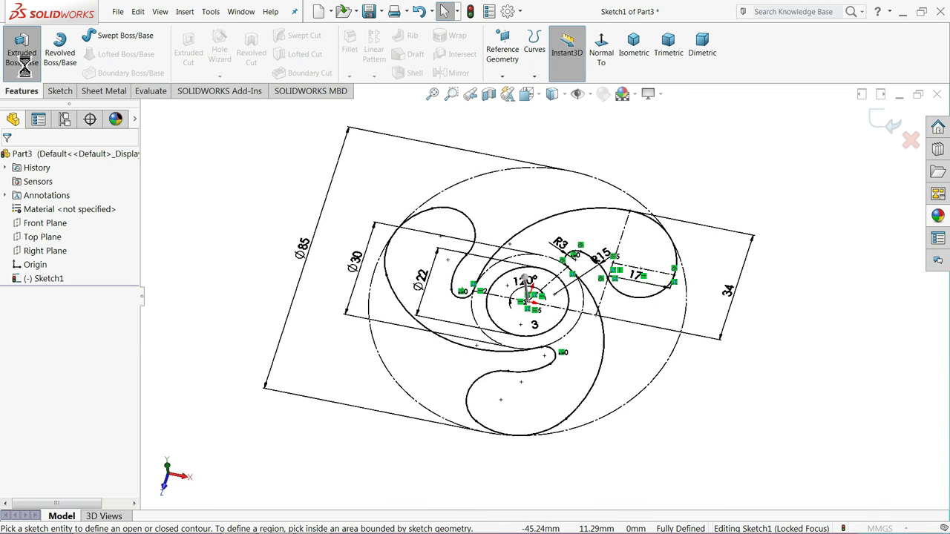
left_click(565, 349)
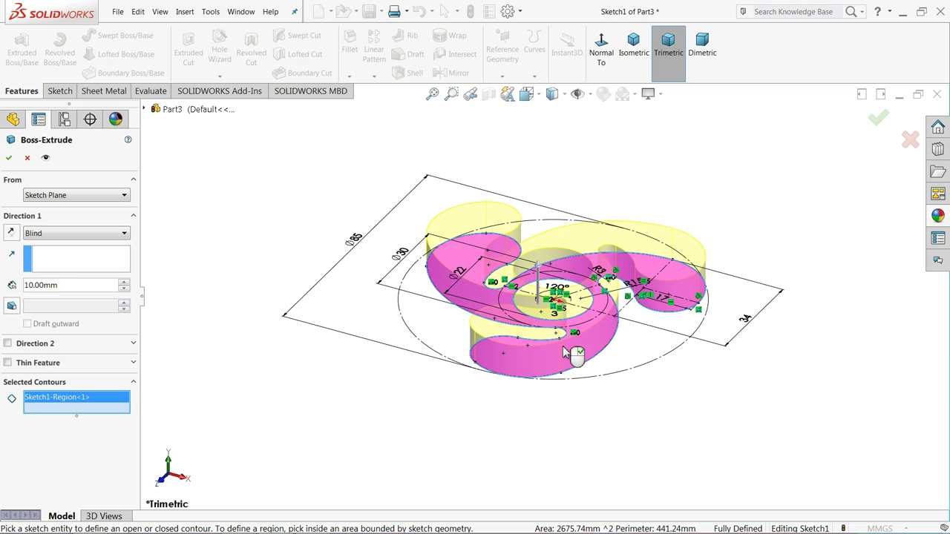
scroll(565, 349, "down", 4)
left_click(30, 234)
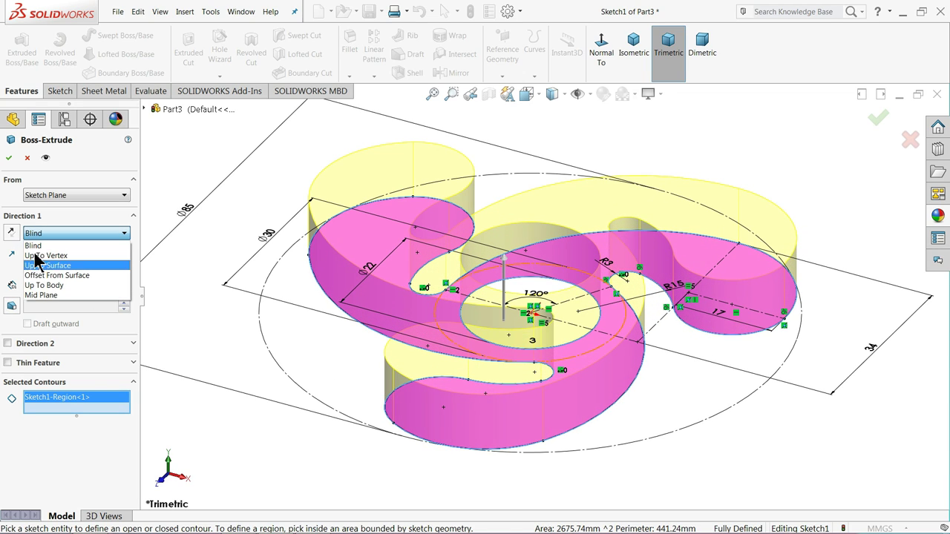
left_click(49, 297)
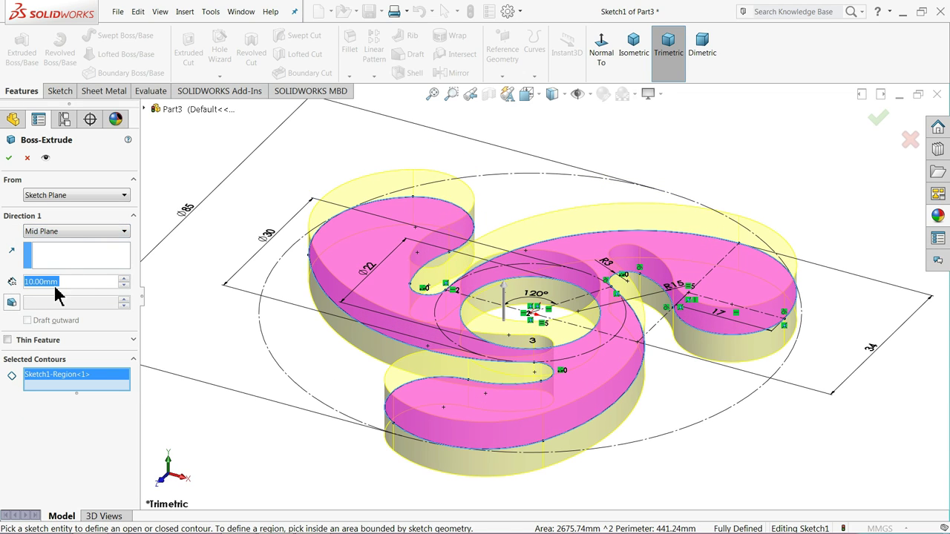
left_click(8, 161)
Fillet the upper and lower outer perimeter edges of the spinner body with a 2 mm radius.
middle_click_drag(243, 254, 277, 258)
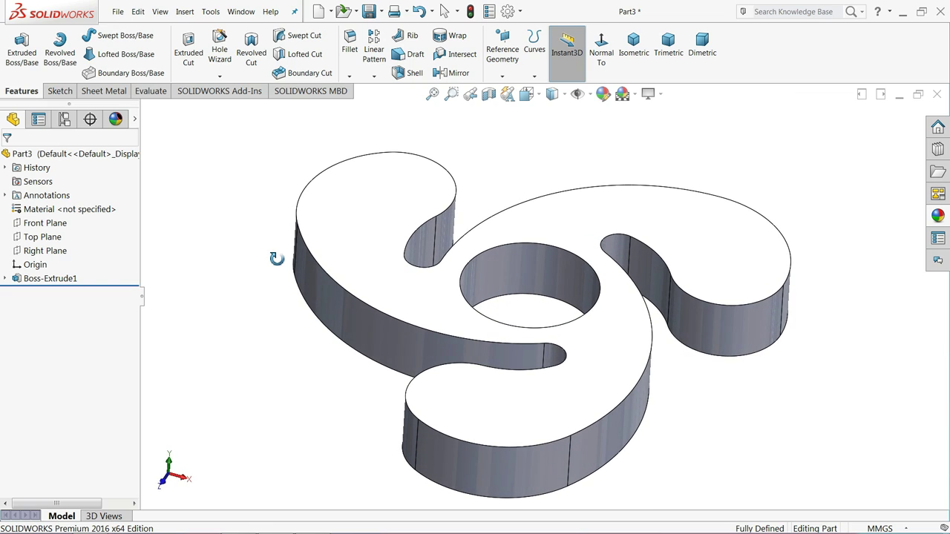
left_click(351, 70)
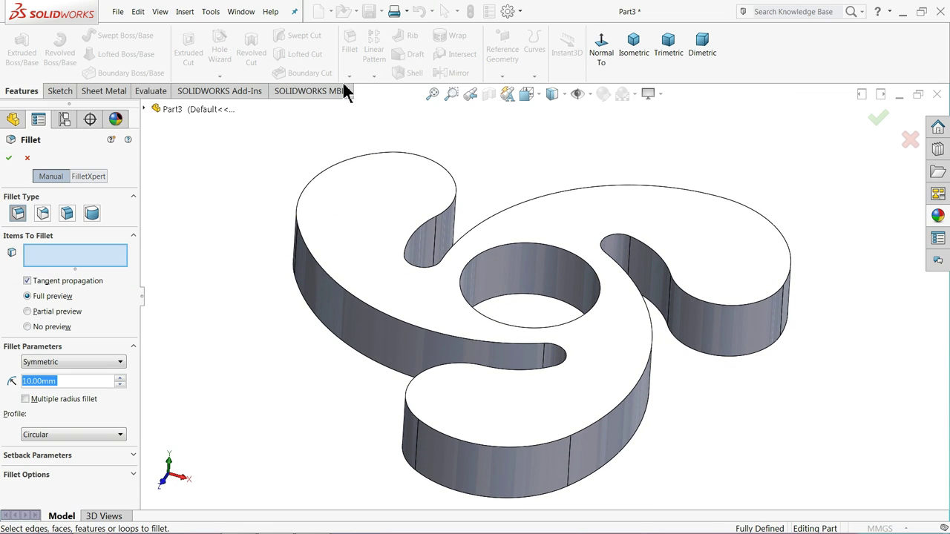
type("2")
key("Return")
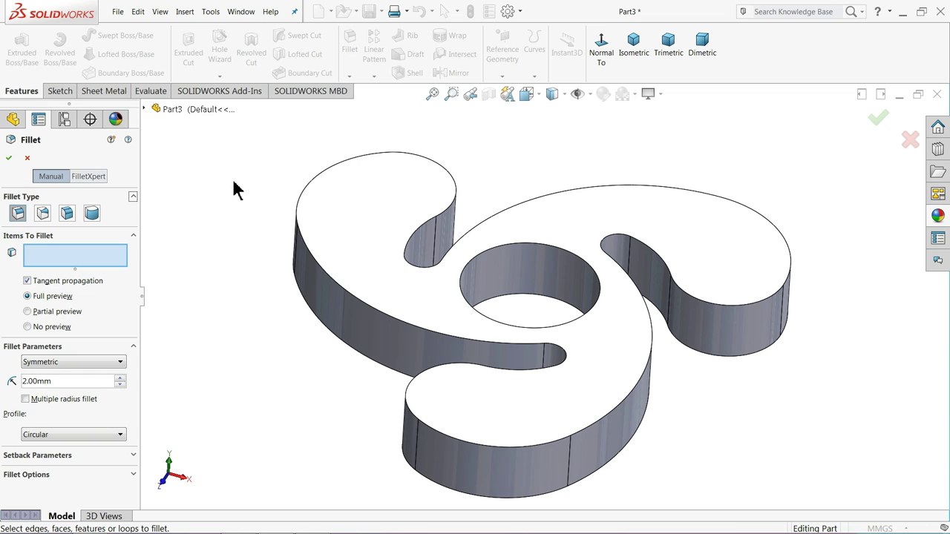
left_click(376, 315)
left_click(369, 364)
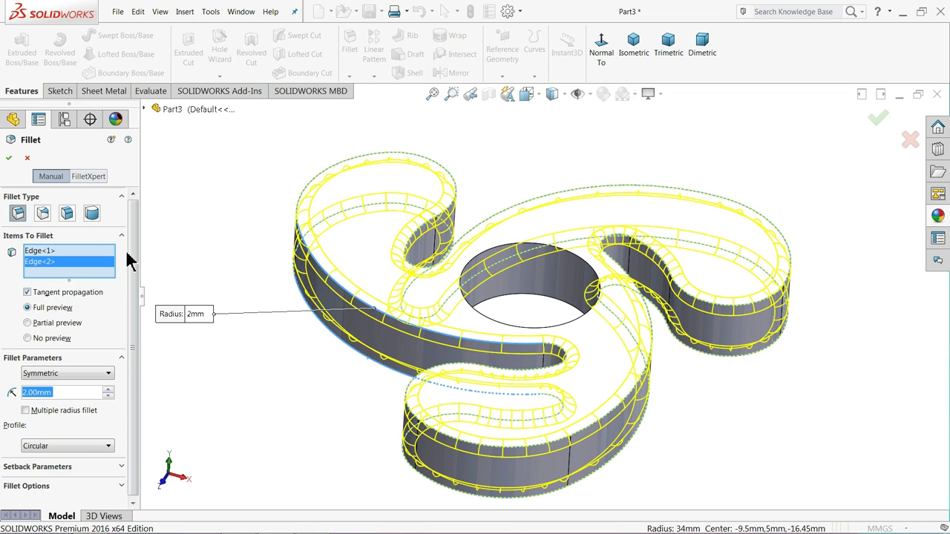
left_click(9, 159)
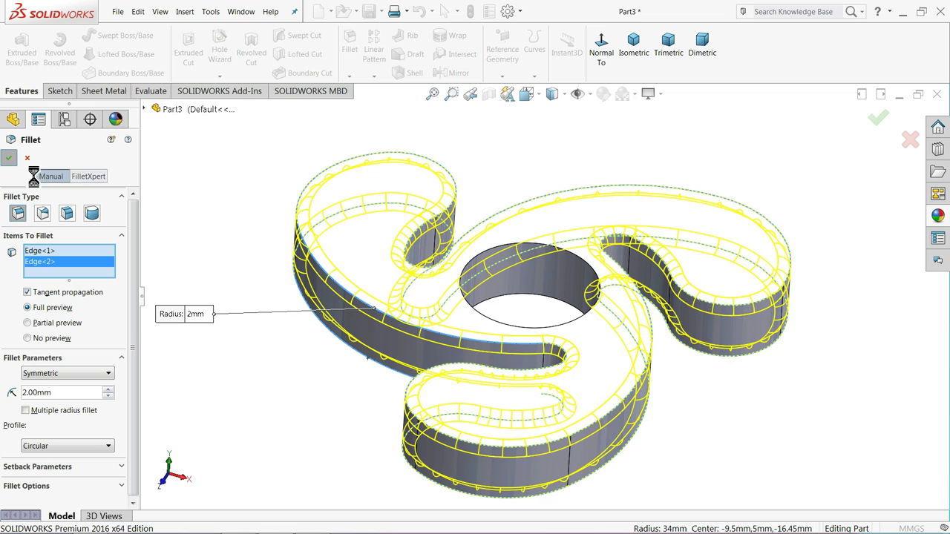
left_click(227, 227)
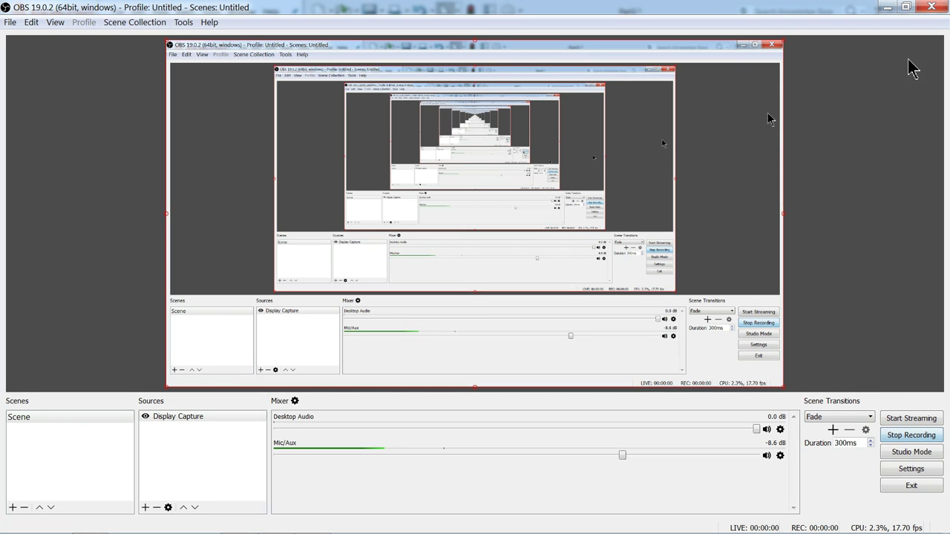
Switch back to SOLIDWORKS and start a sketch on the spinner's flat top face, viewed normal to it.
left_click(889, 8)
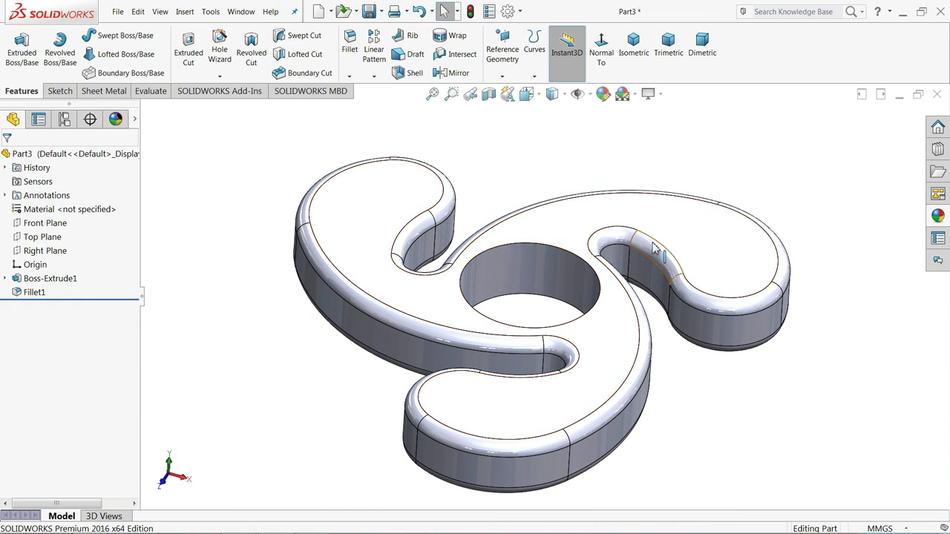
mouse_move(376, 287)
middle_mouse_down()
mouse_move(371, 272)
mouse_move(382, 292)
middle_mouse_up()
left_click(387, 294)
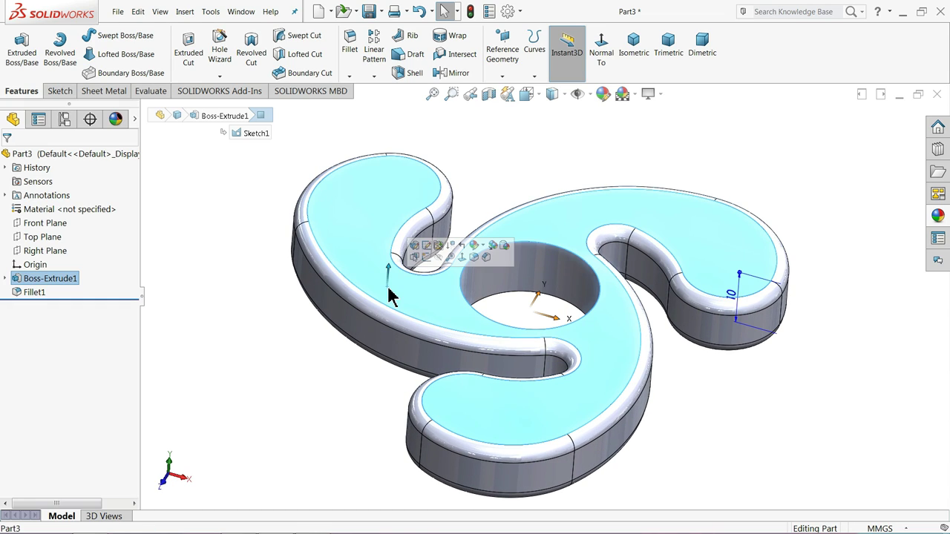
left_click(426, 262)
left_click(558, 64)
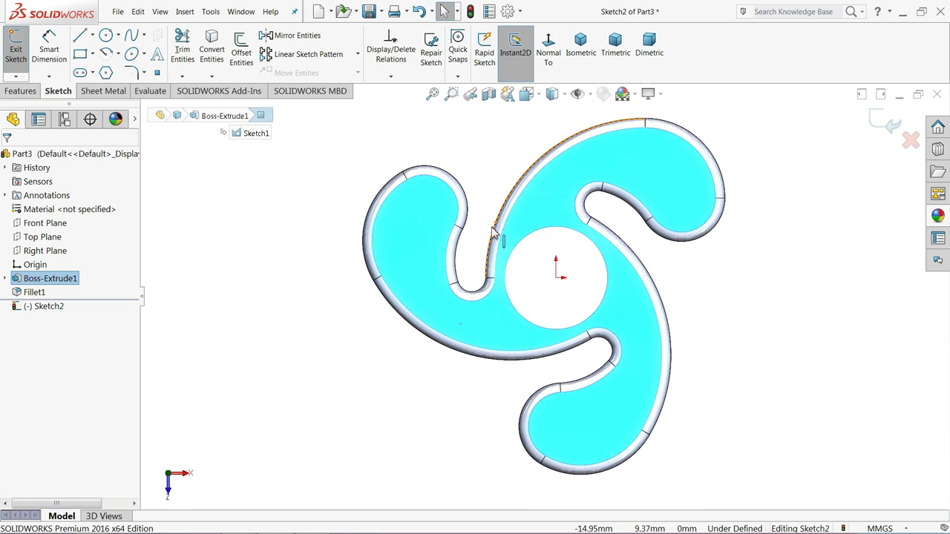
left_click(299, 258)
Offset the center hole's circular edge 2 mm outward in the top-face sketch.
scroll(503, 297, "down", 3)
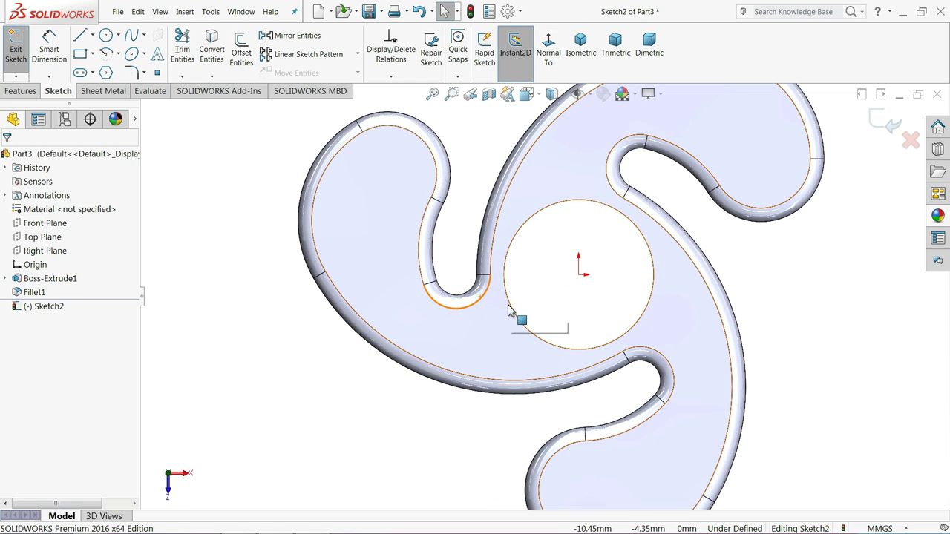
left_click(512, 313)
left_click(242, 52)
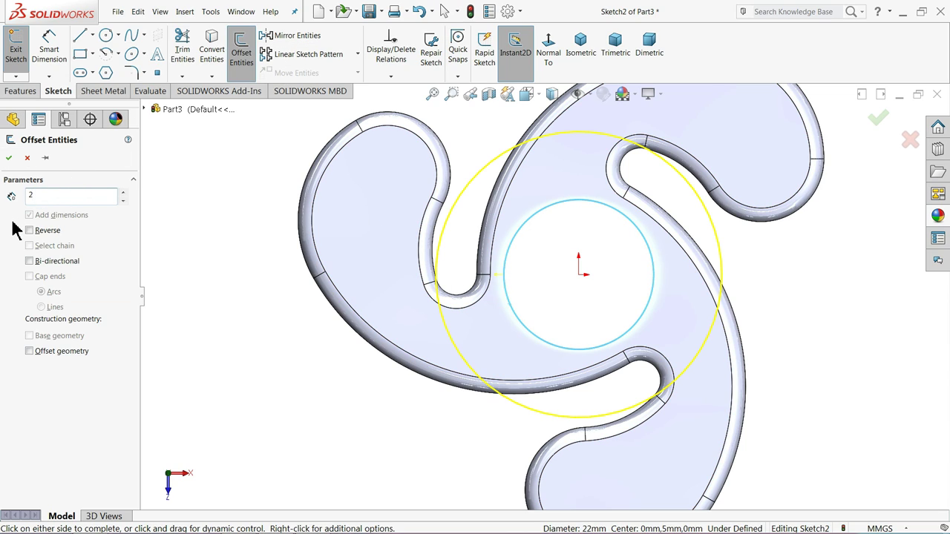
key("Return")
left_click(8, 157)
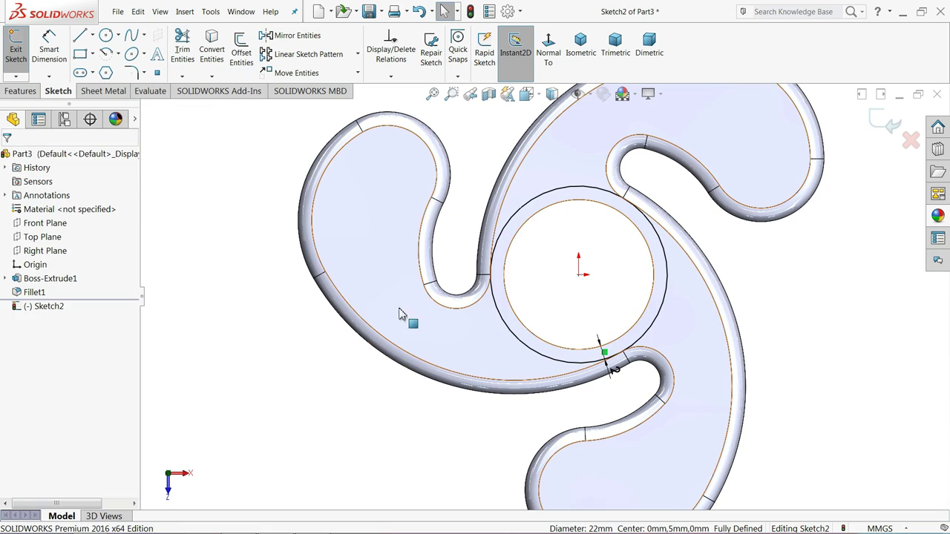
Offset the two long outer arc edges of the left arm's top face 1.2 mm toward the inside of the arm.
left_click(457, 375)
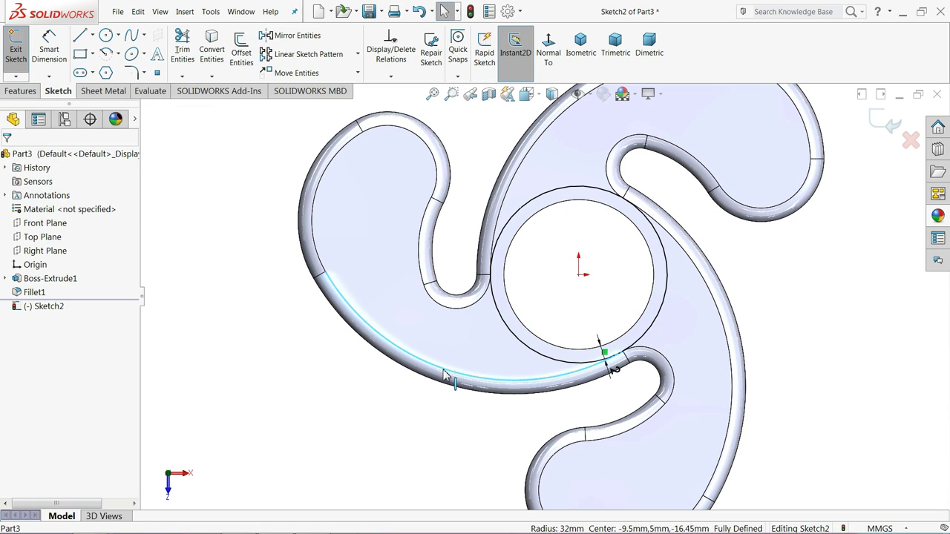
left_click(320, 261)
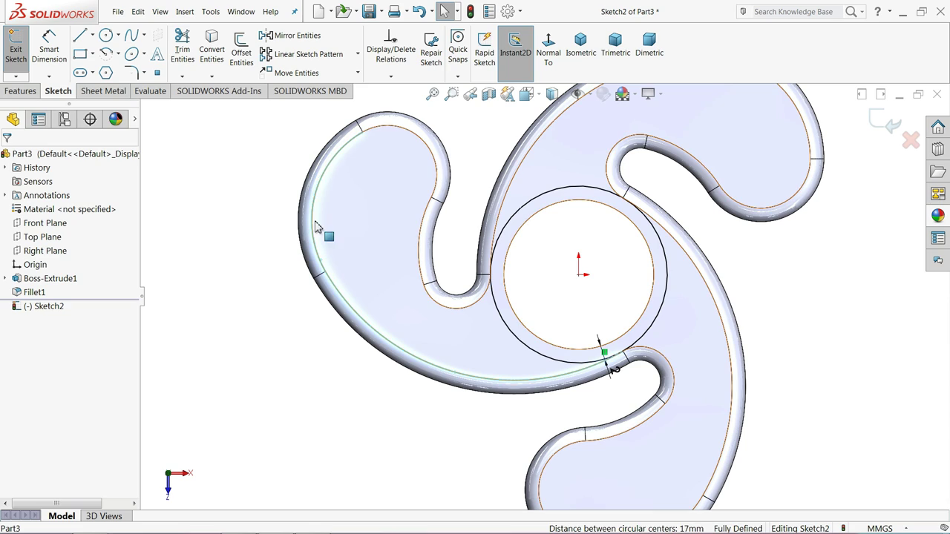
left_click(239, 60)
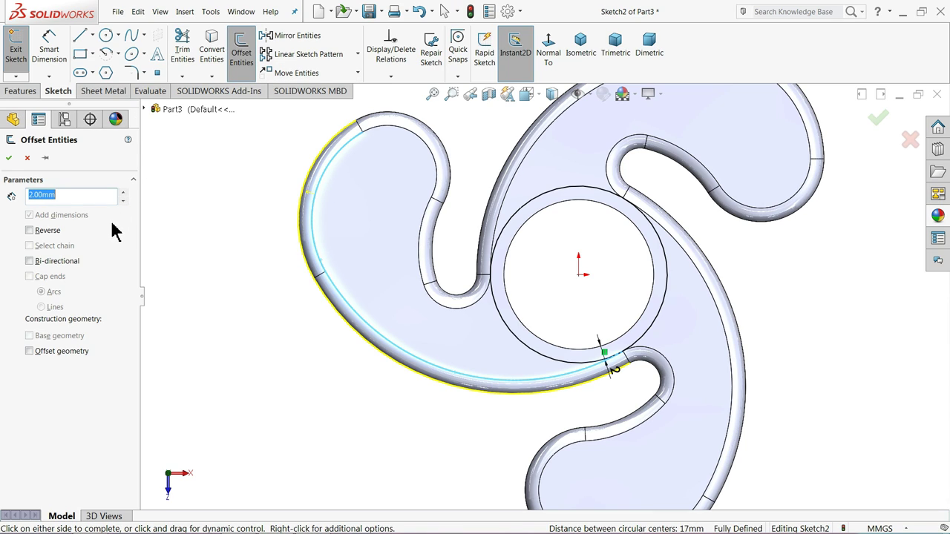
type("1.2")
key("Return")
left_click(29, 231)
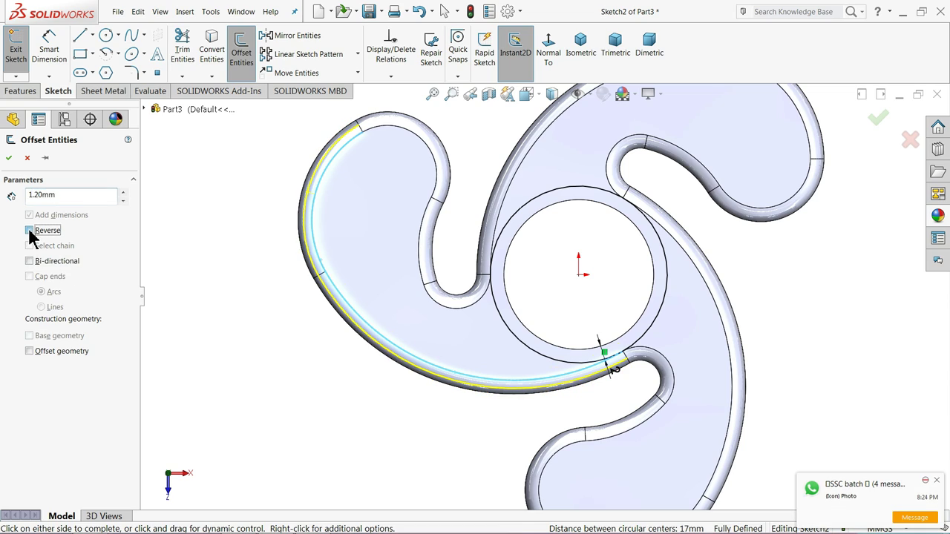
left_click(9, 159)
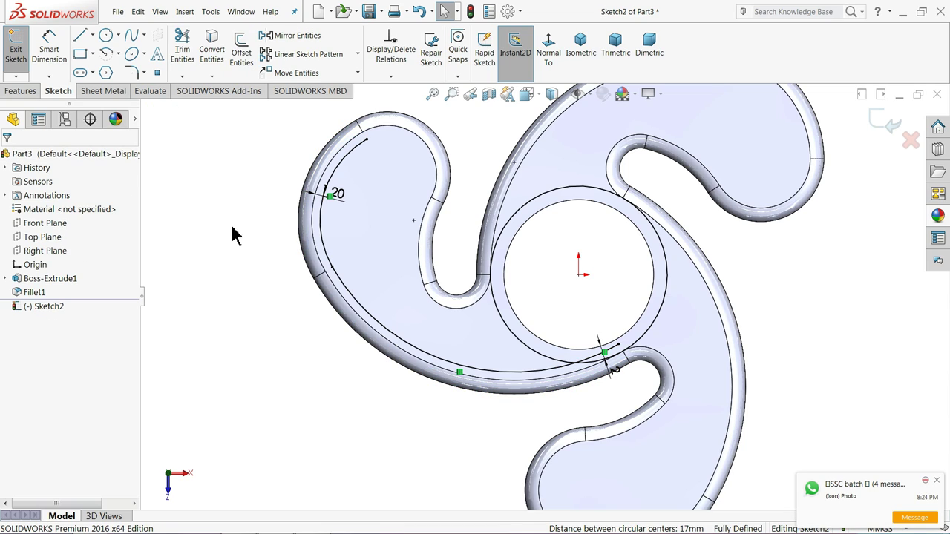
Offset the left arm's inner concave edge and the adjoining small notch arc 1.2 mm into the face.
left_click(424, 276)
left_click(247, 63)
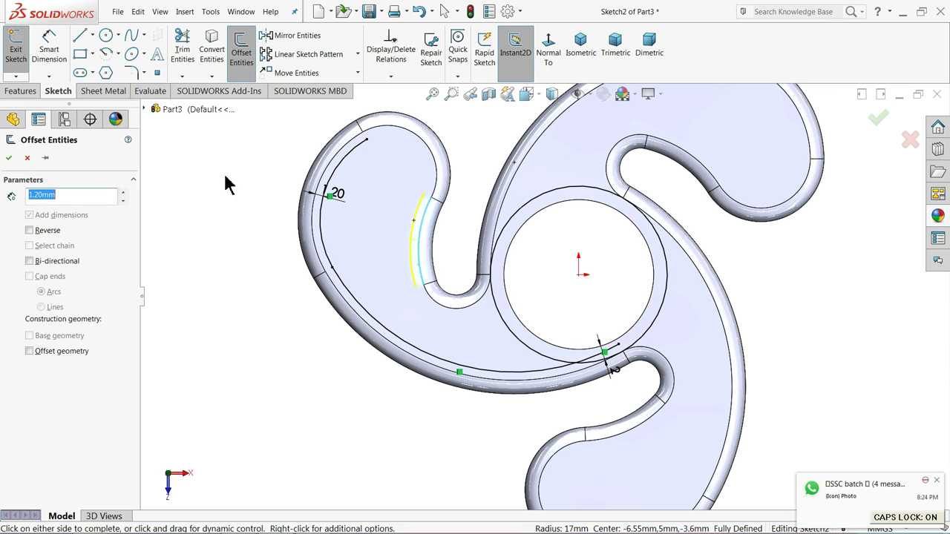
left_click(458, 312)
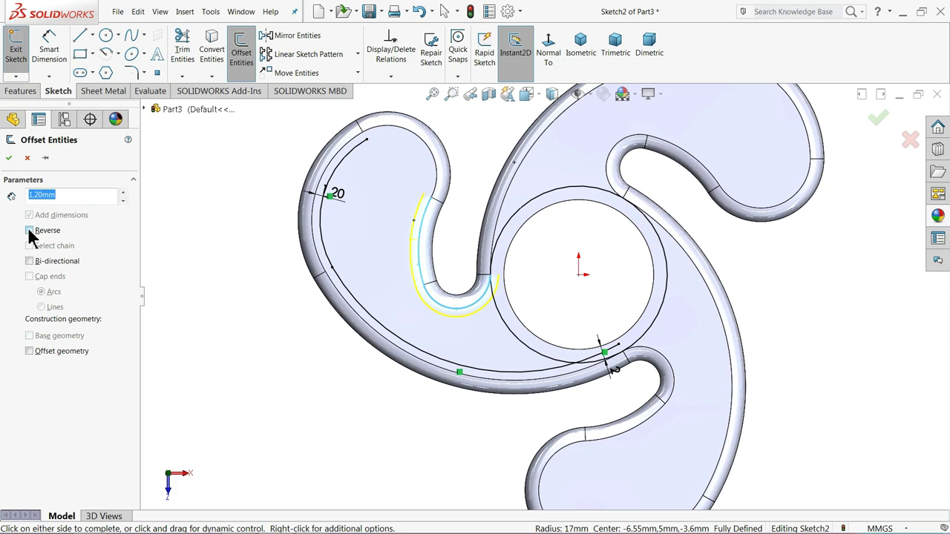
left_click(10, 159)
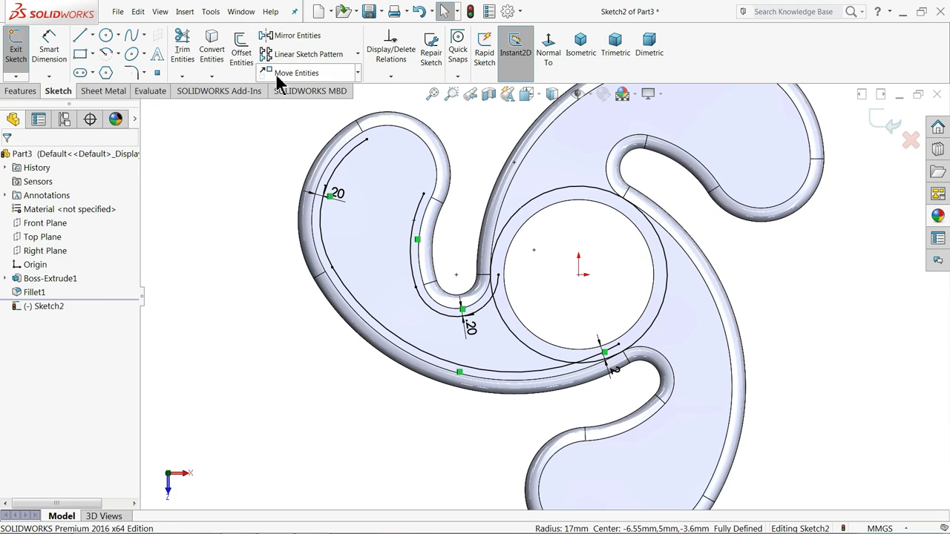
Draw a circle centered on the left arm's rounded end and dimension its diameter to 15 mm.
left_click(108, 36)
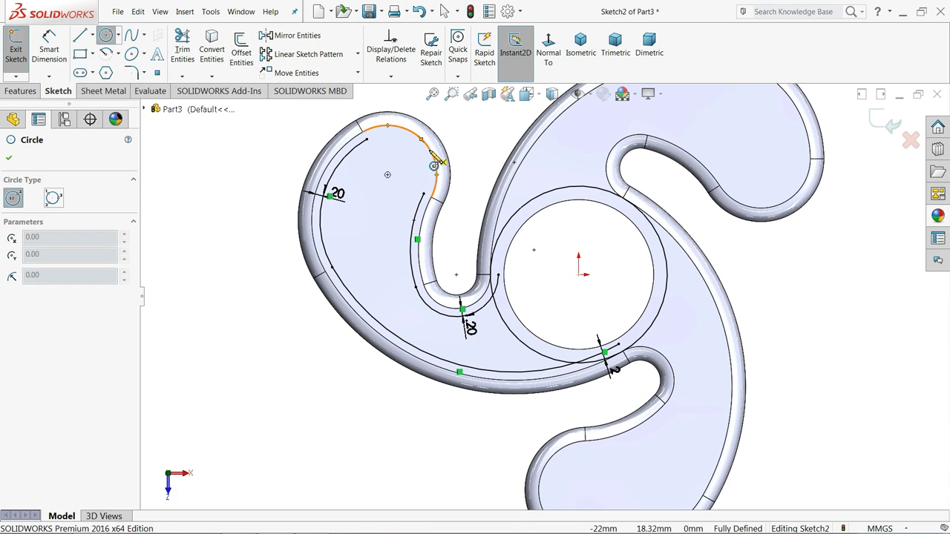
left_click(387, 180)
left_click(427, 185)
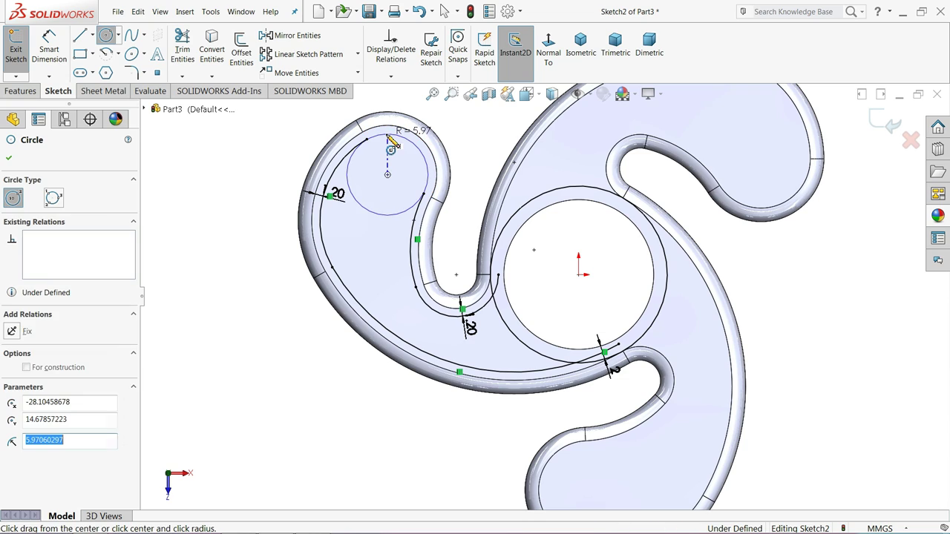
key("Escape")
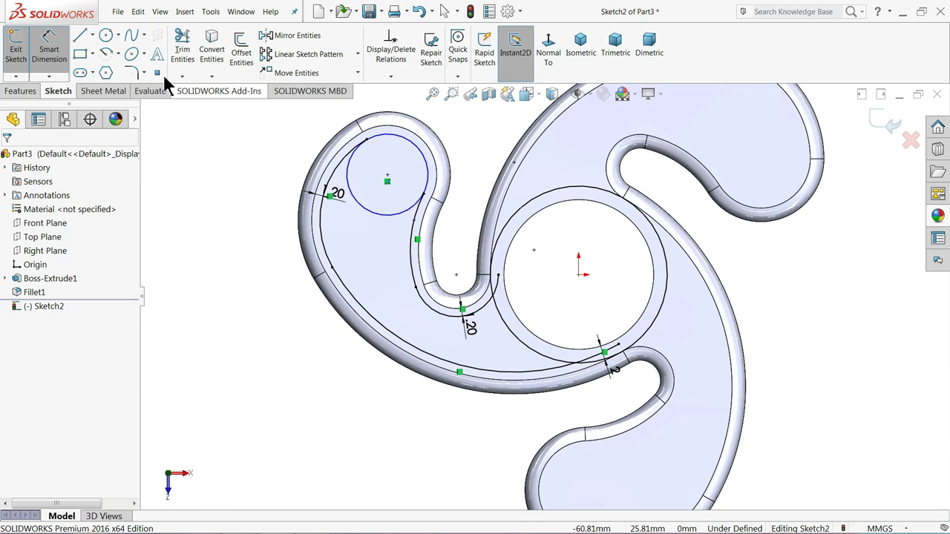
left_click(349, 160)
left_click(256, 176)
type("15")
key("Return")
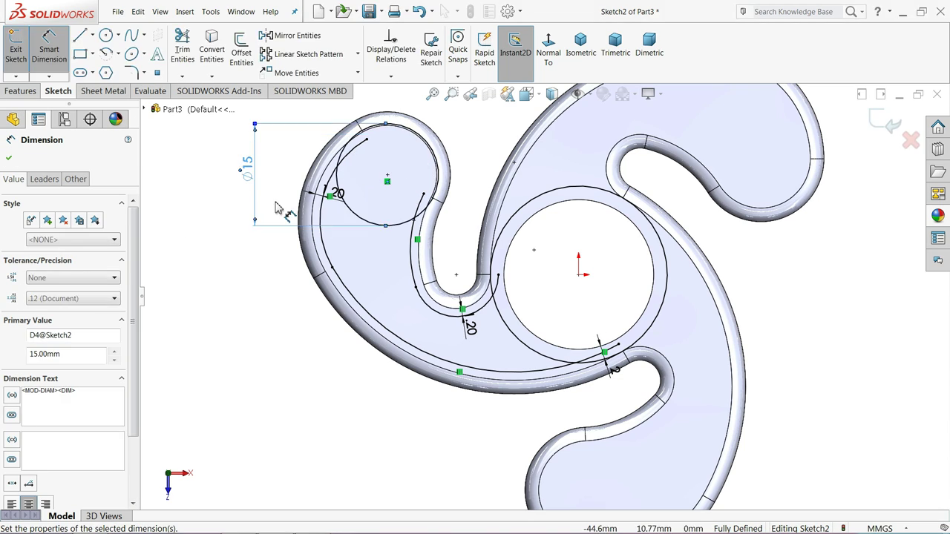
left_click(9, 158)
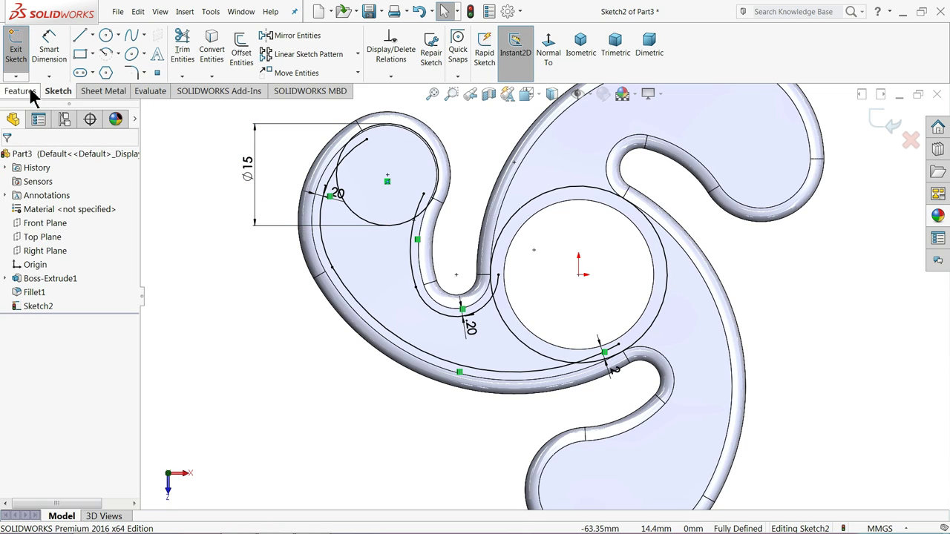
left_click(241, 52)
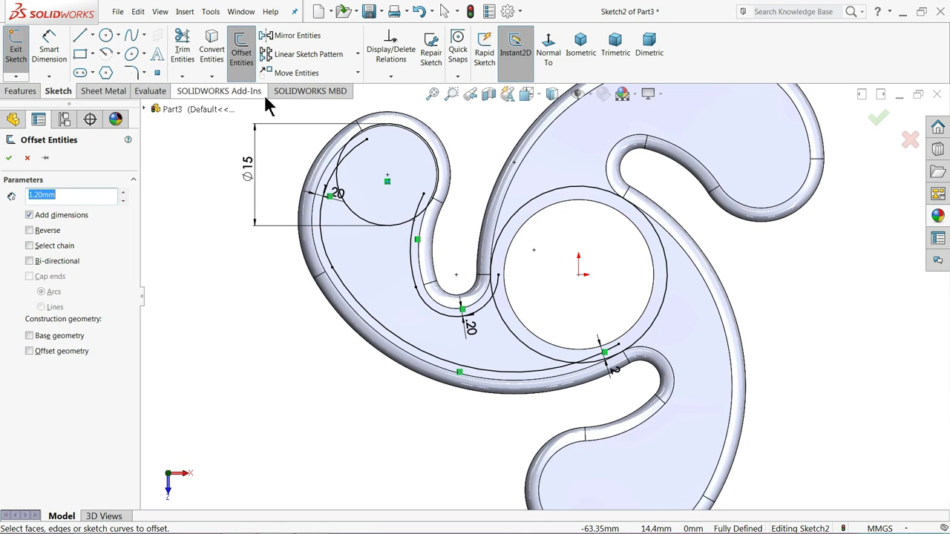
left_click(372, 228)
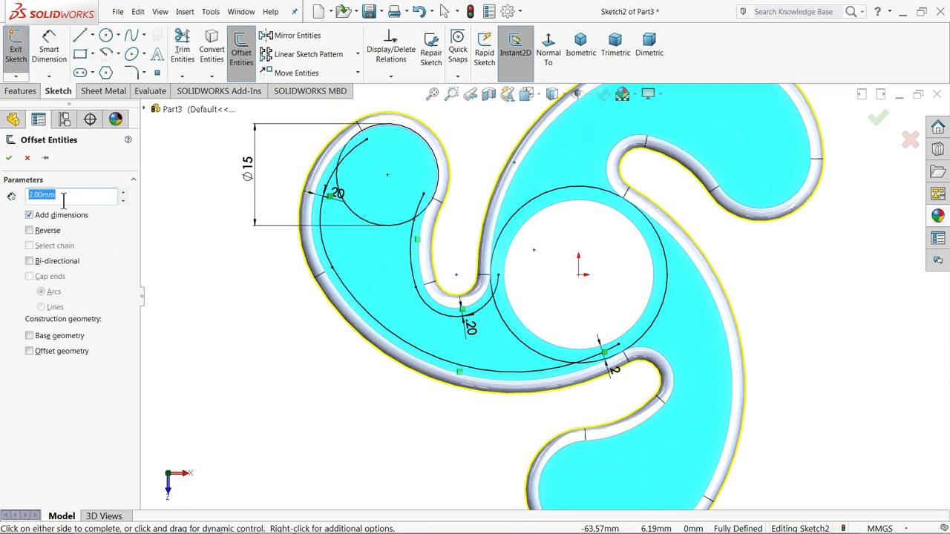
left_click(28, 158)
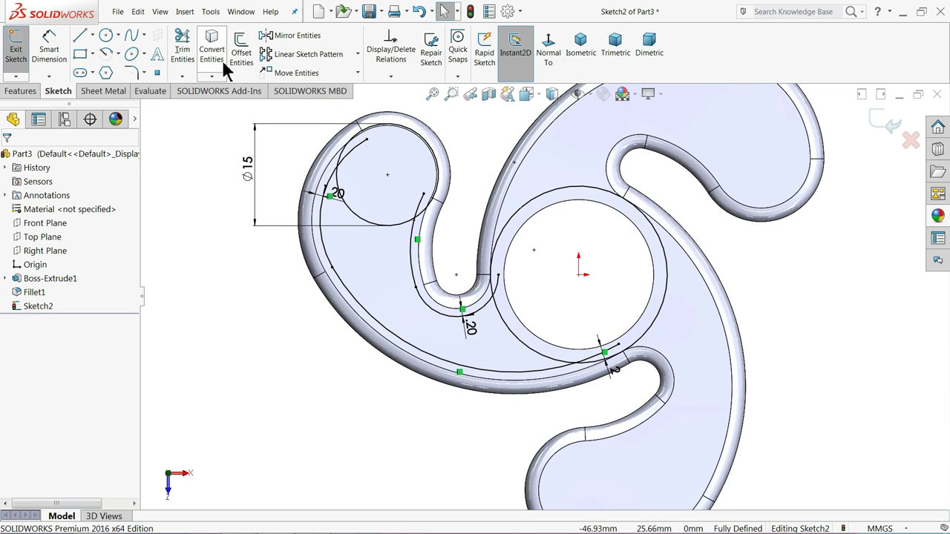
left_click(373, 222)
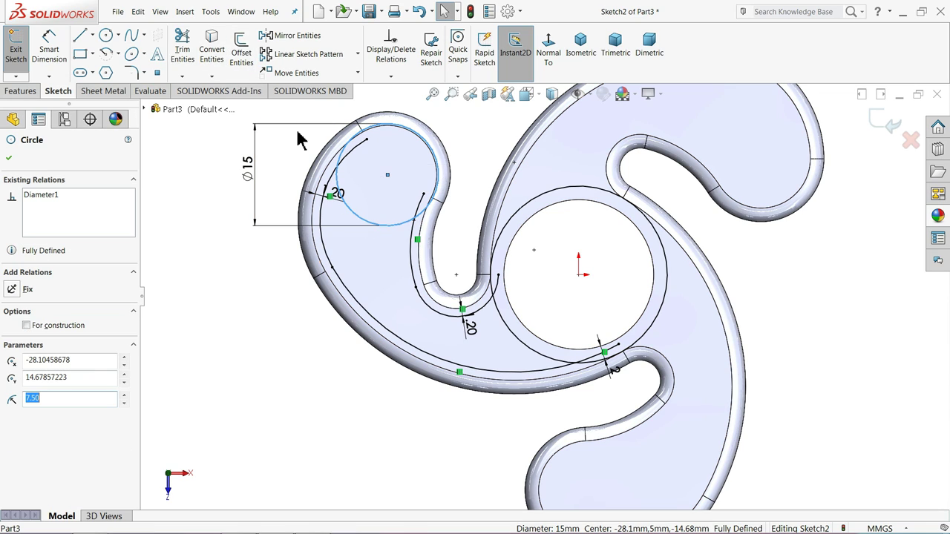
left_click(239, 64)
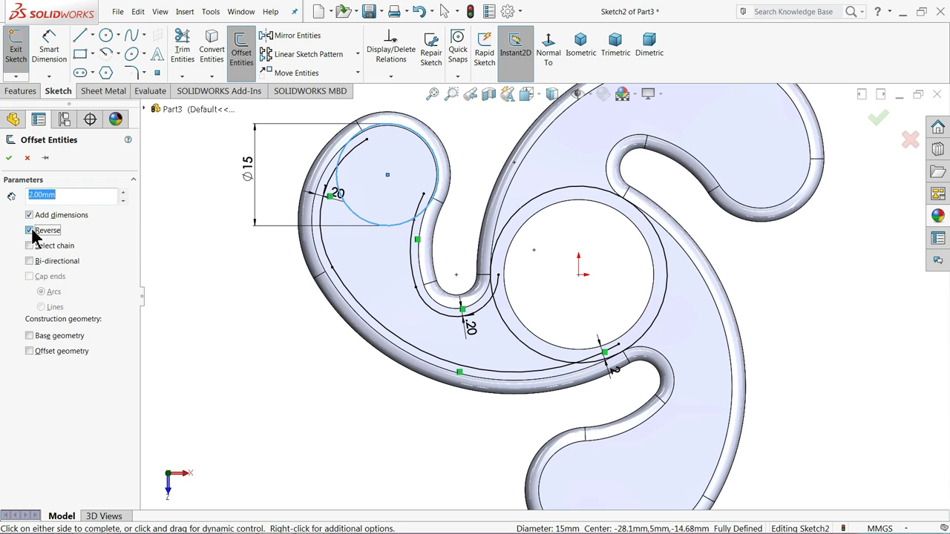
left_click(27, 158)
scroll(445, 253, "up", 3)
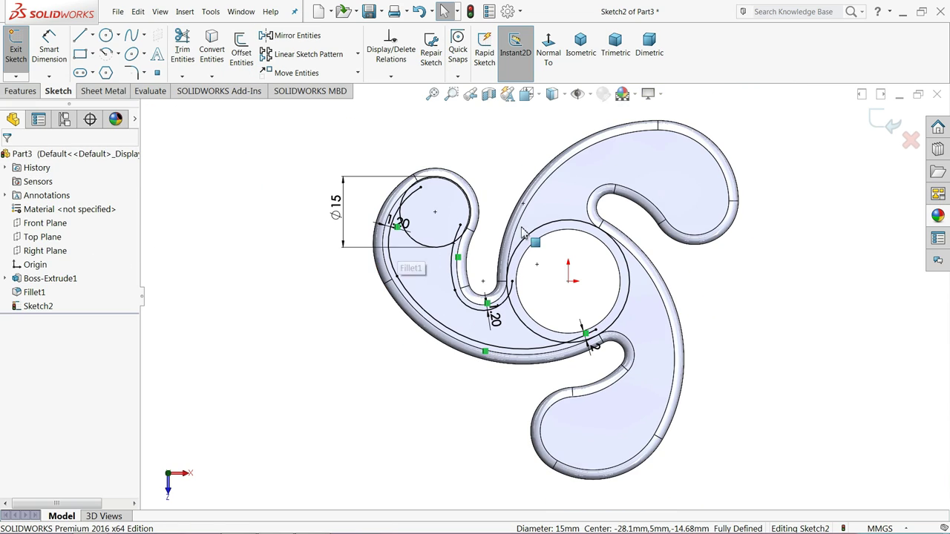
scroll(429, 256, "down", 3)
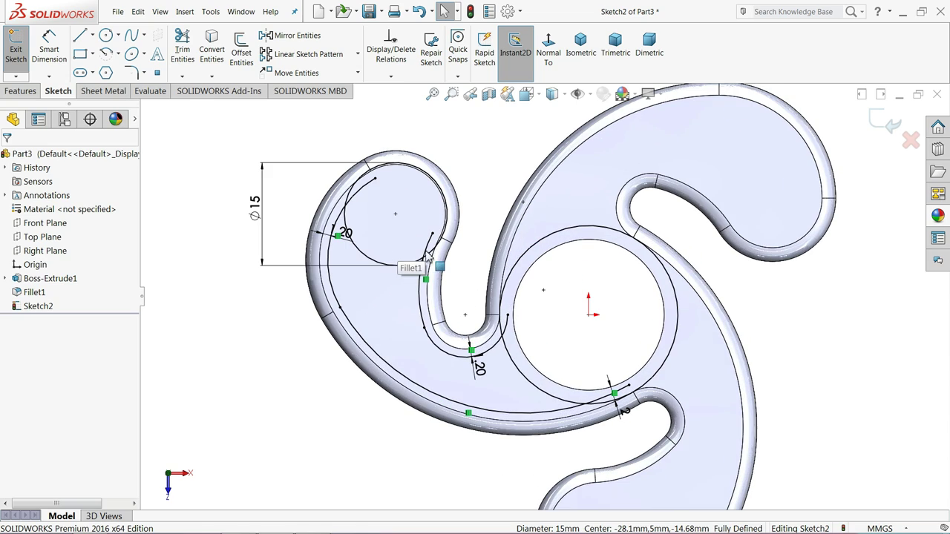
left_click(379, 265)
left_click(241, 55)
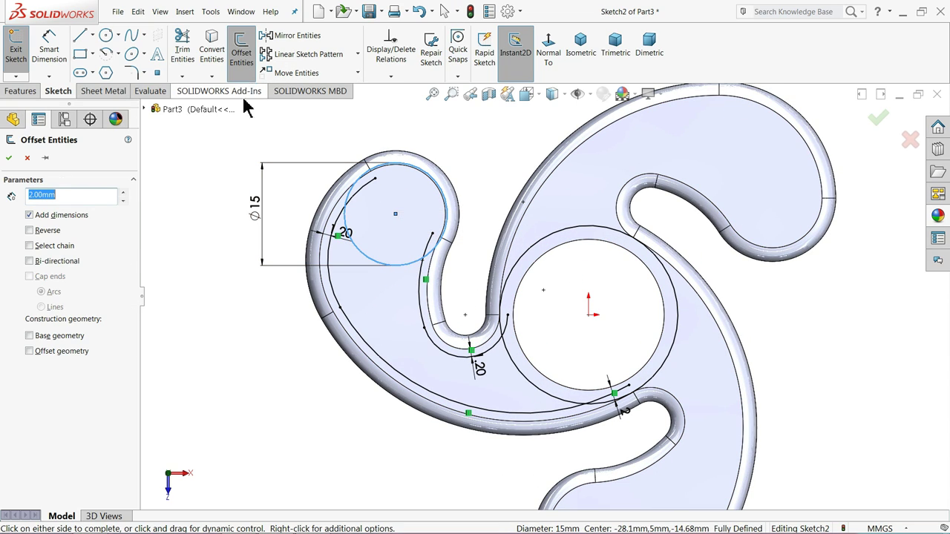
left_click(27, 159)
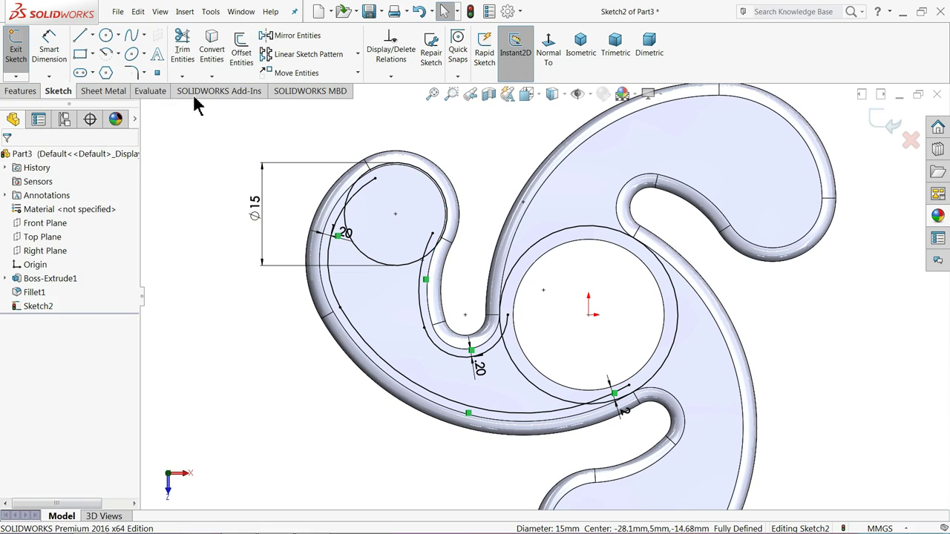
left_click(245, 57)
left_click(363, 256)
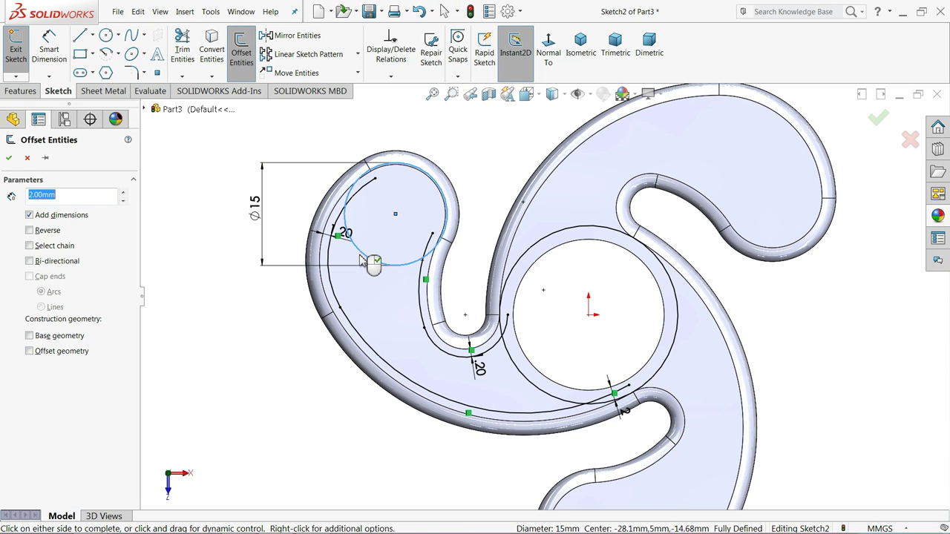
left_click(28, 158)
Set the diameter of the circle at the left arm's rounded end to 14 mm.
key("z")
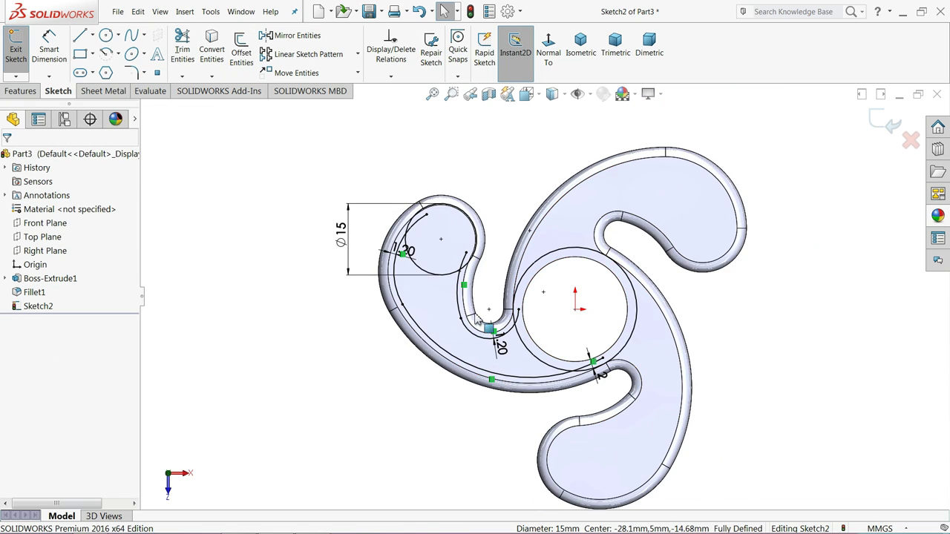
left_click(341, 238)
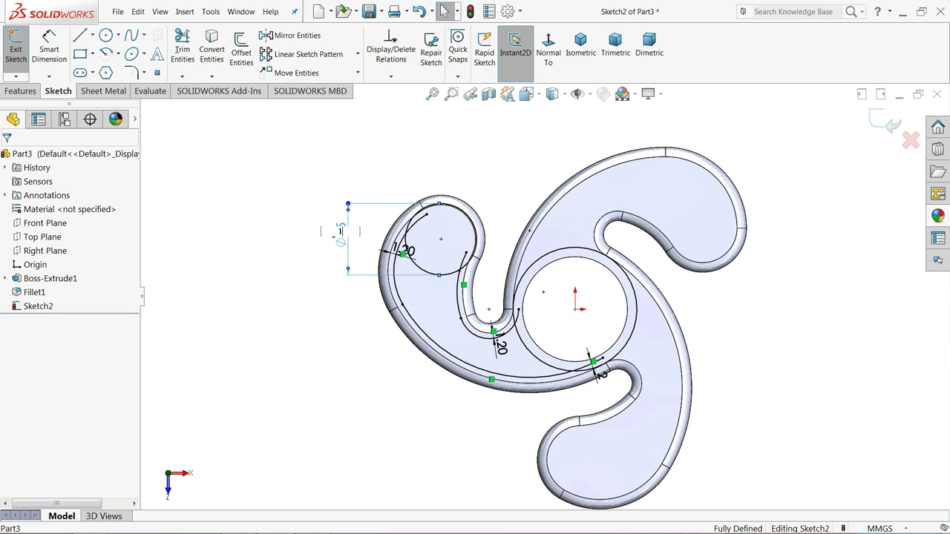
type("14")
key("Return")
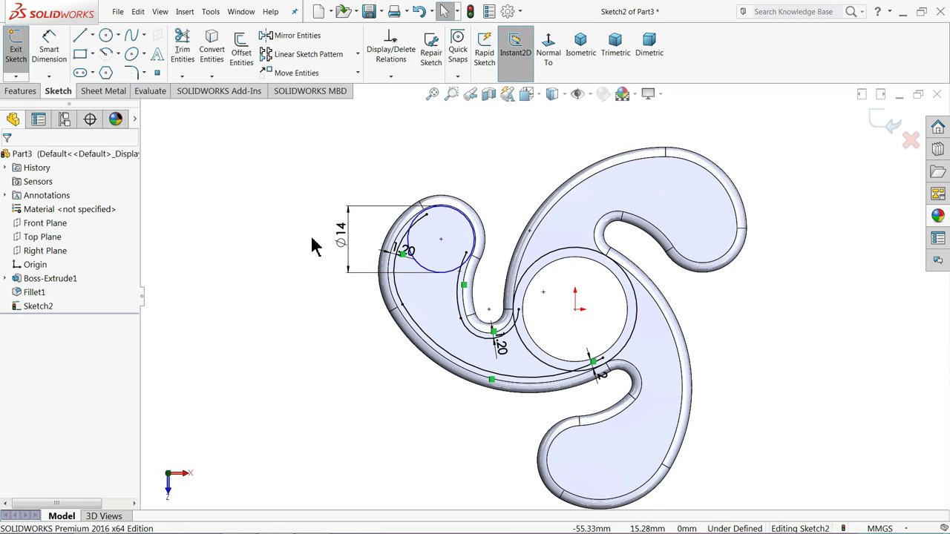
Offset the 14 mm circle 2 mm outward.
scroll(479, 222, "down", 2)
left_click(241, 51)
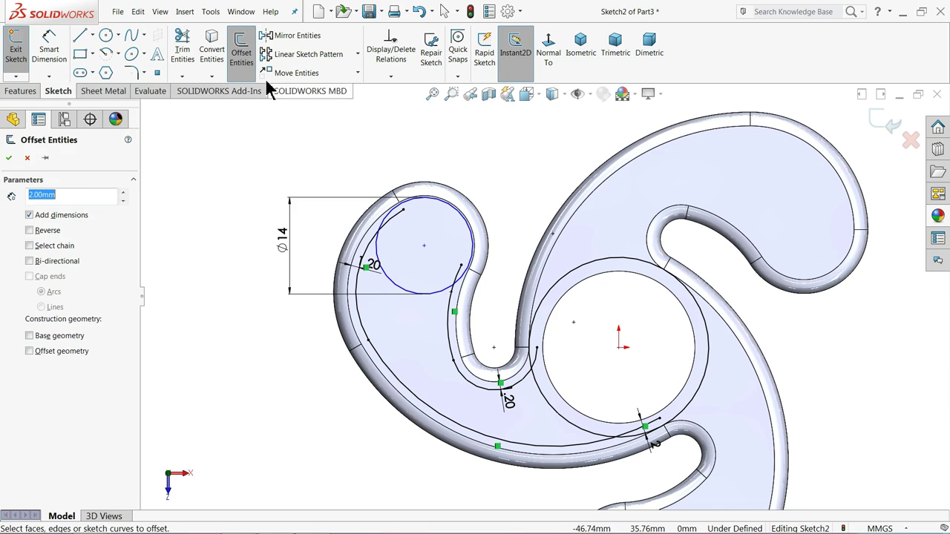
left_click(388, 282)
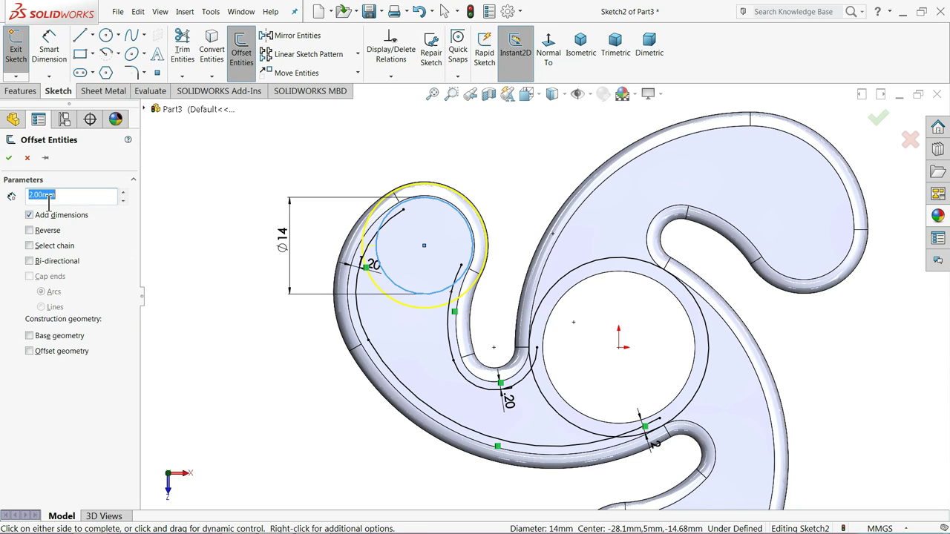
left_click(9, 159)
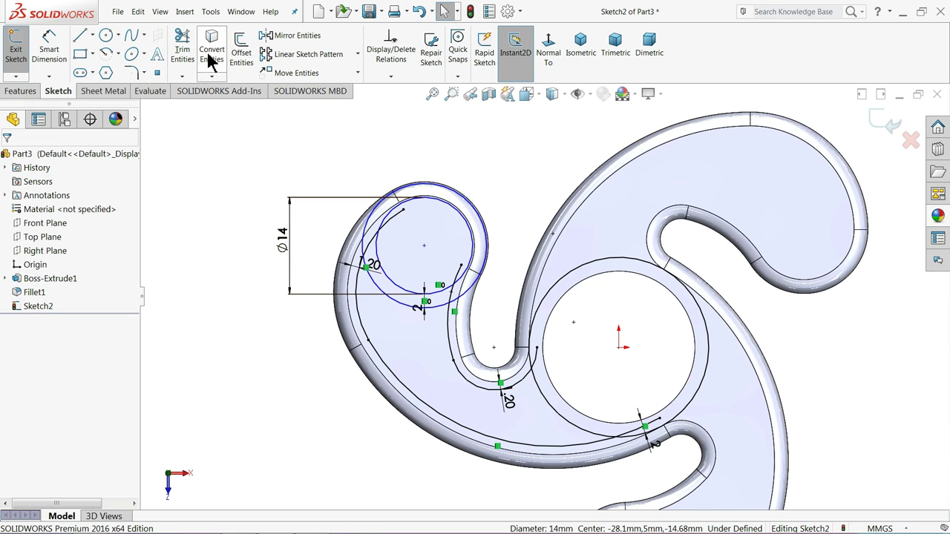
Trim the two arm-end circles and the overhanging outline ends, keeping only the outer circle's lower arc between the arm's offset curves.
left_click(184, 60)
scroll(531, 361, "down", 3)
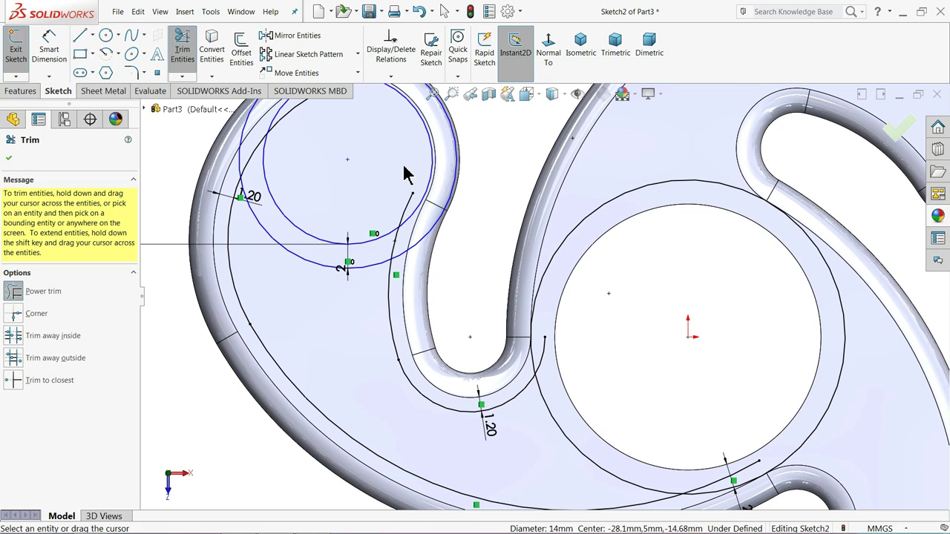
left_click_drag(436, 184, 456, 197)
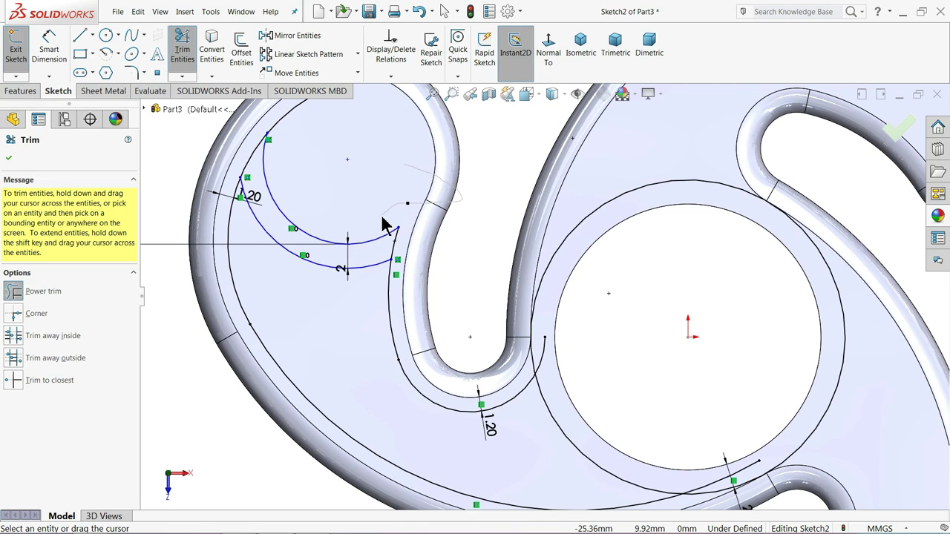
left_click_drag(380, 245, 389, 253)
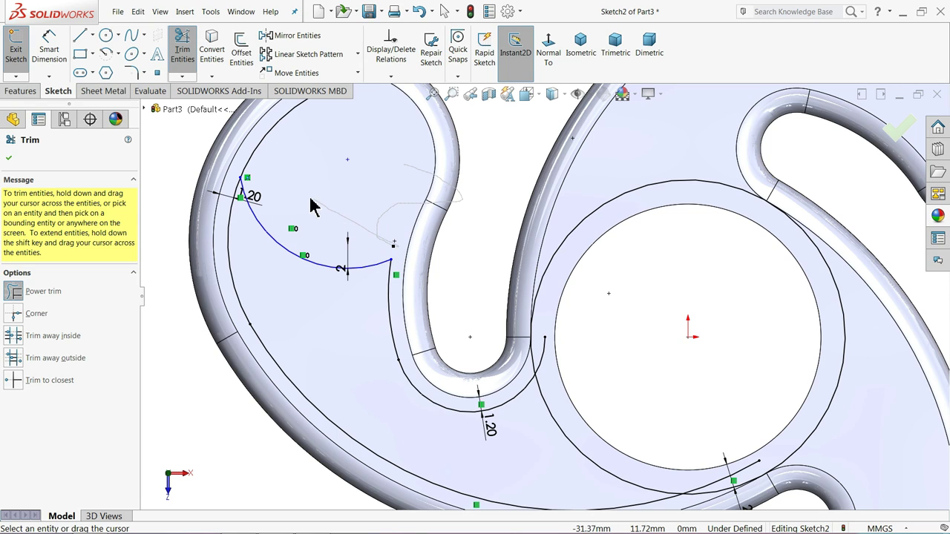
Trim the offset circle around the center hole to the arc closing the left arm's outline, and remove the outline ends extending past it.
scroll(434, 287, "up", 3)
scroll(562, 361, "down", 3)
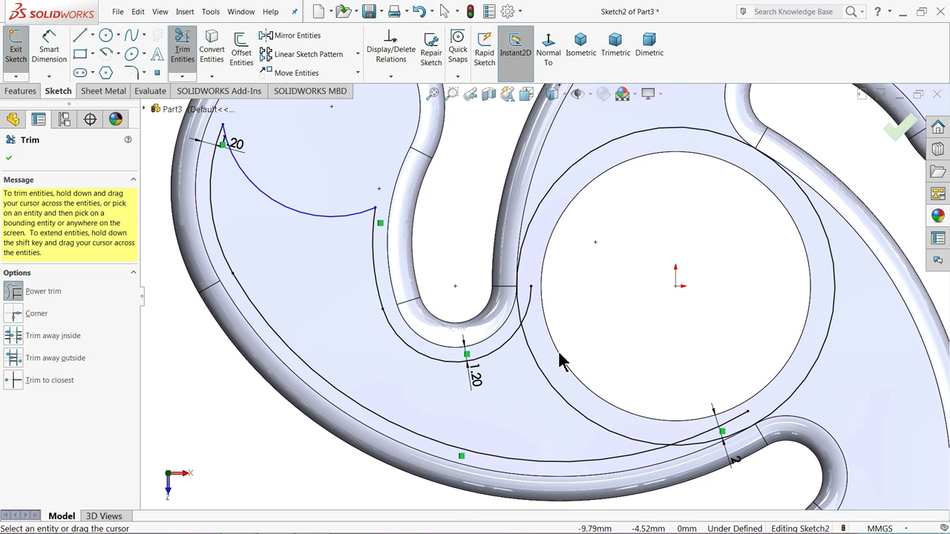
left_click_drag(530, 312, 517, 304)
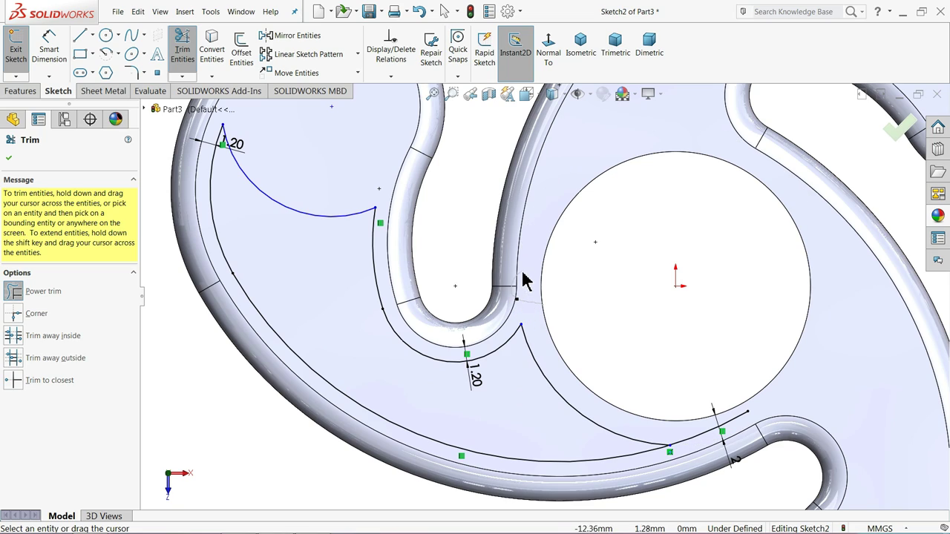
left_click_drag(691, 439, 692, 441)
scroll(412, 332, "up", 2)
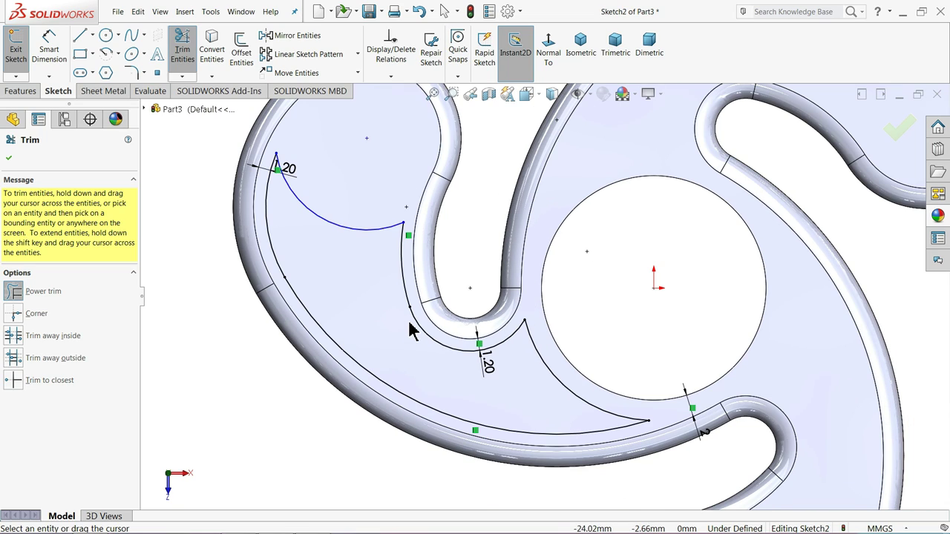
left_click(10, 160)
Apply 1 mm sketch fillets to the four sharp corners of the closed outline on the left arm.
scroll(248, 237, "up", 2)
scroll(542, 301, "up", 2)
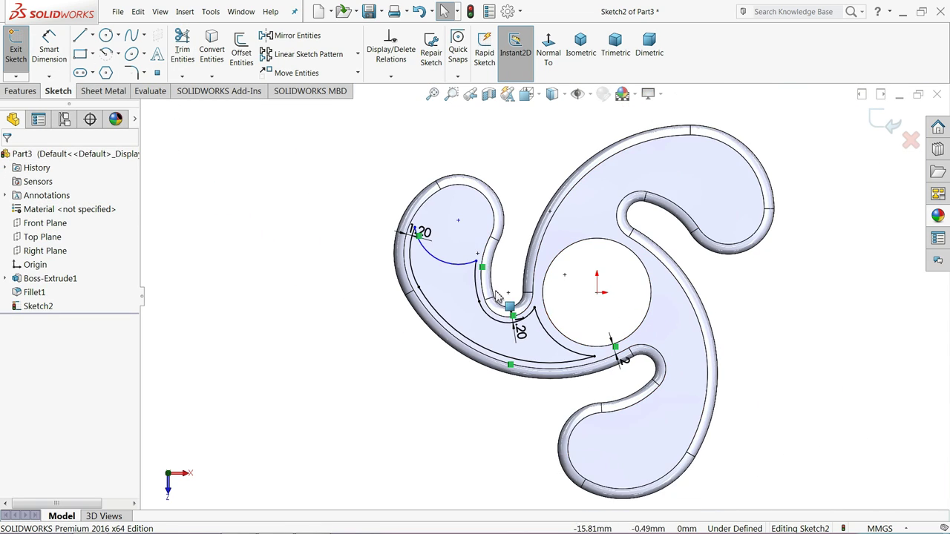
scroll(568, 322, "down", 2)
scroll(562, 339, "down", 1)
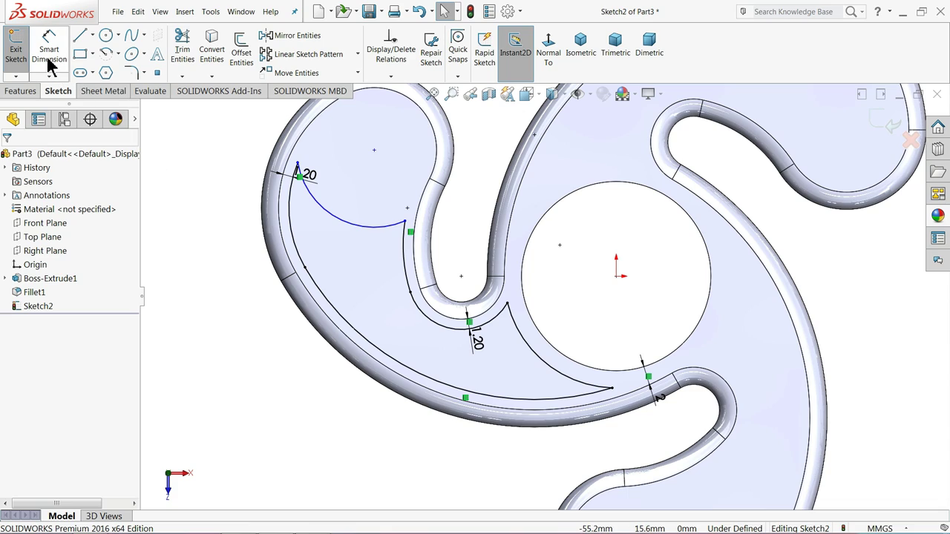
left_click(131, 72)
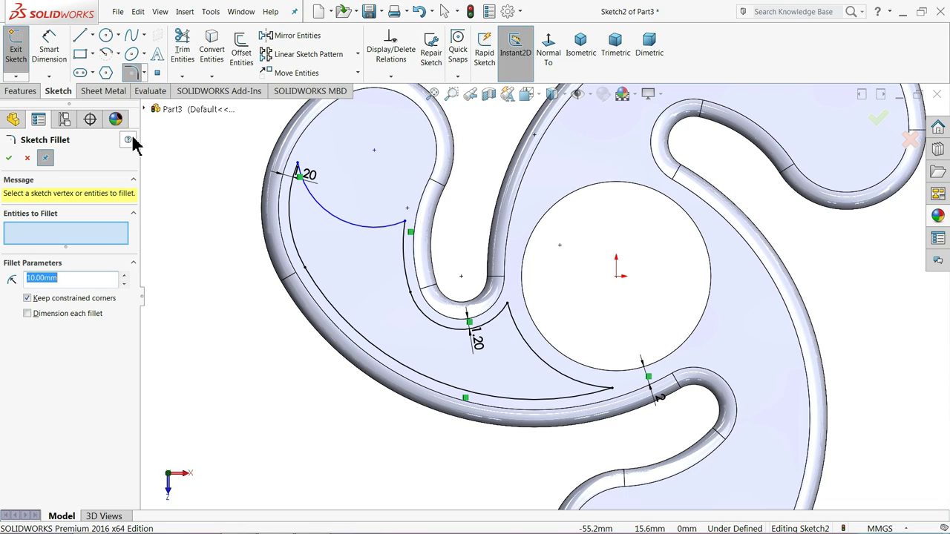
type("1")
left_click(304, 185)
left_click(405, 224)
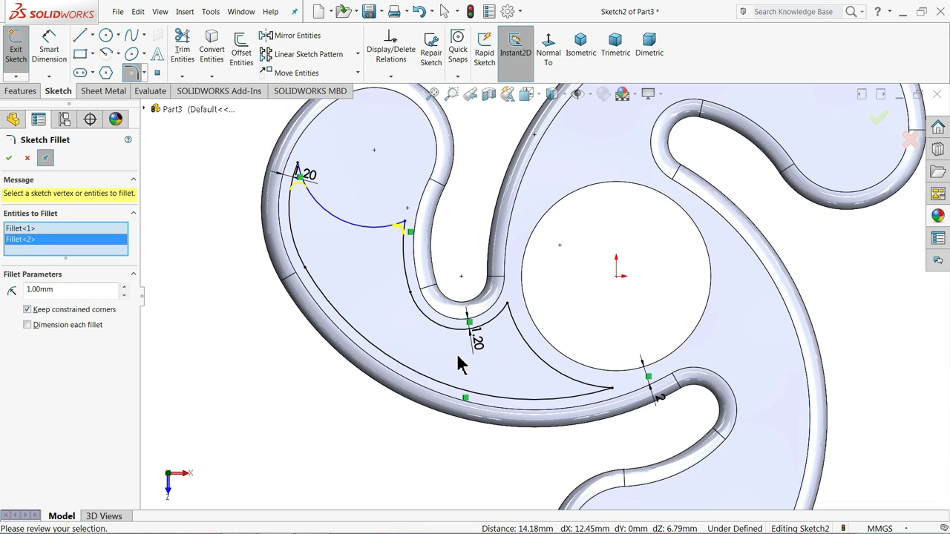
left_click(509, 306)
left_click(610, 387)
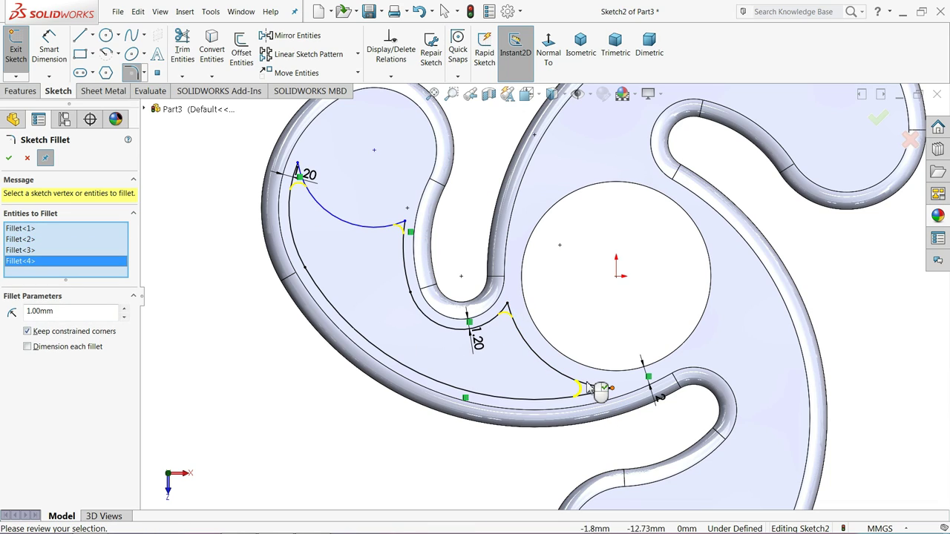
left_click(9, 157)
left_click(9, 158)
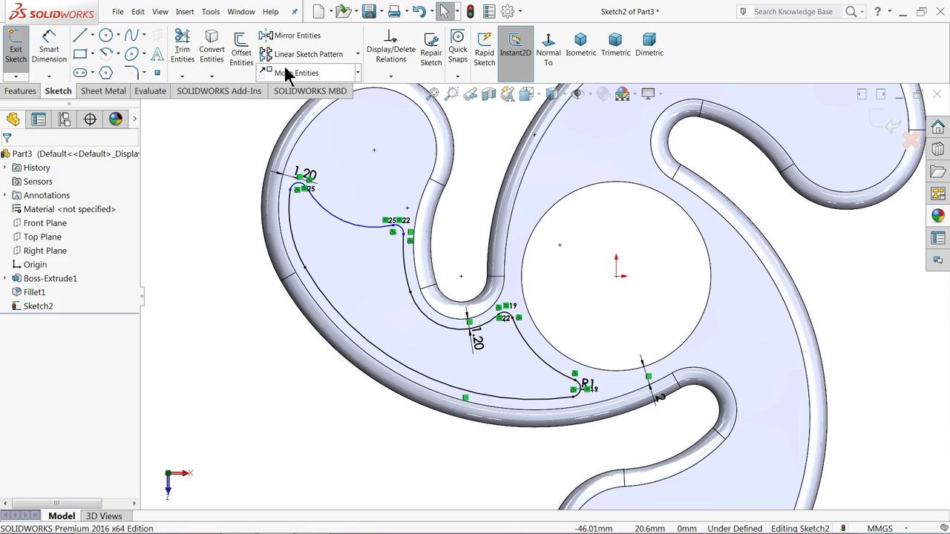
Start a circular sketch pattern about the origin, selecting the left arm outline's long outer arc, the hole-side arc, its end fillets and the notch arc.
left_click(356, 58)
left_click(341, 89)
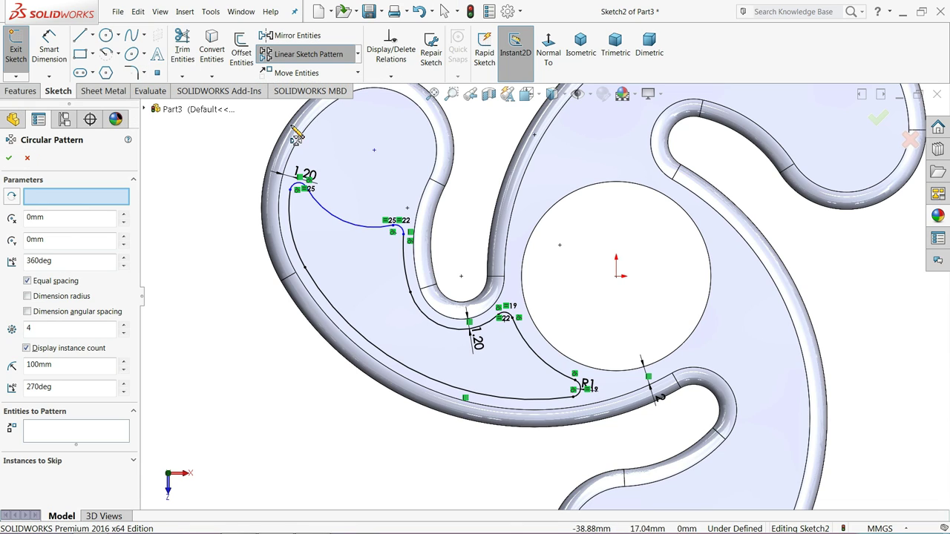
key("f")
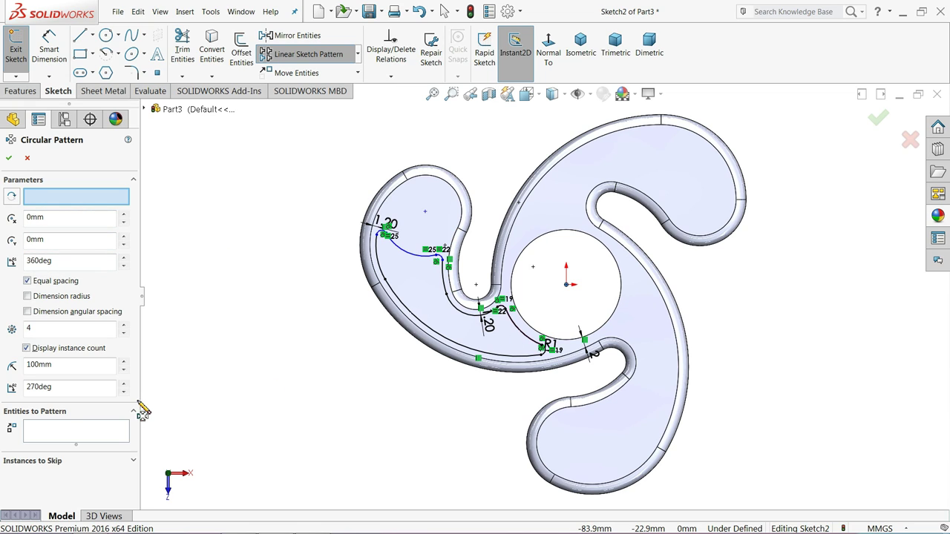
left_click(62, 433)
scroll(427, 393, "up", 3)
scroll(463, 339, "down", 2)
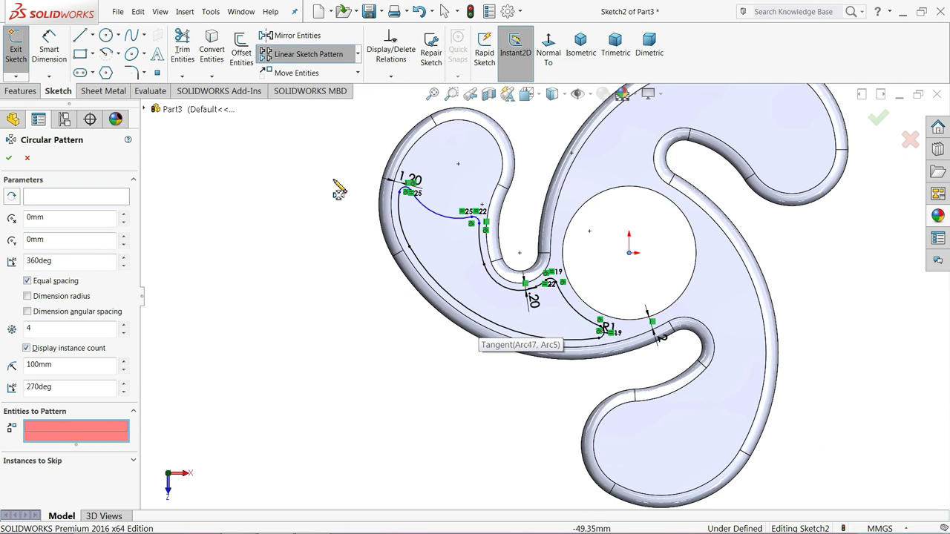
left_click(512, 338)
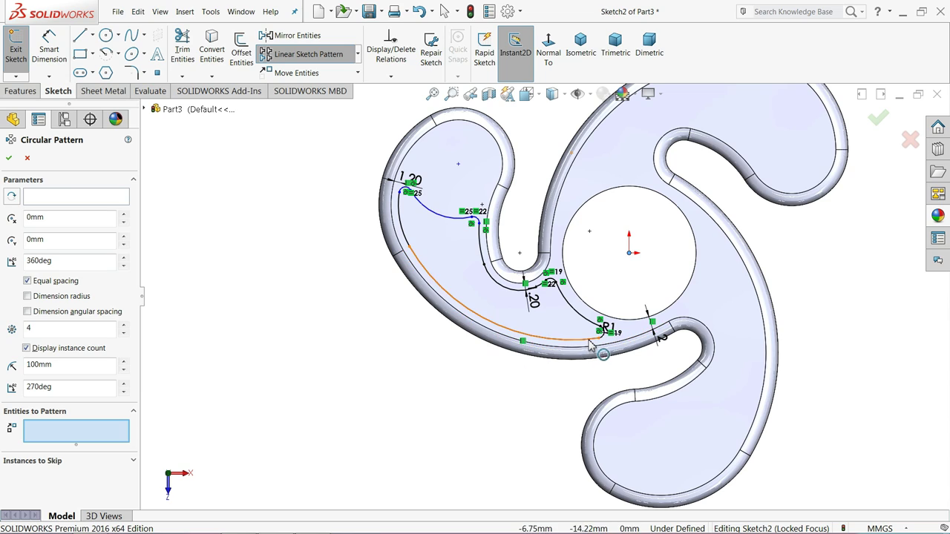
scroll(600, 339, "up", 3)
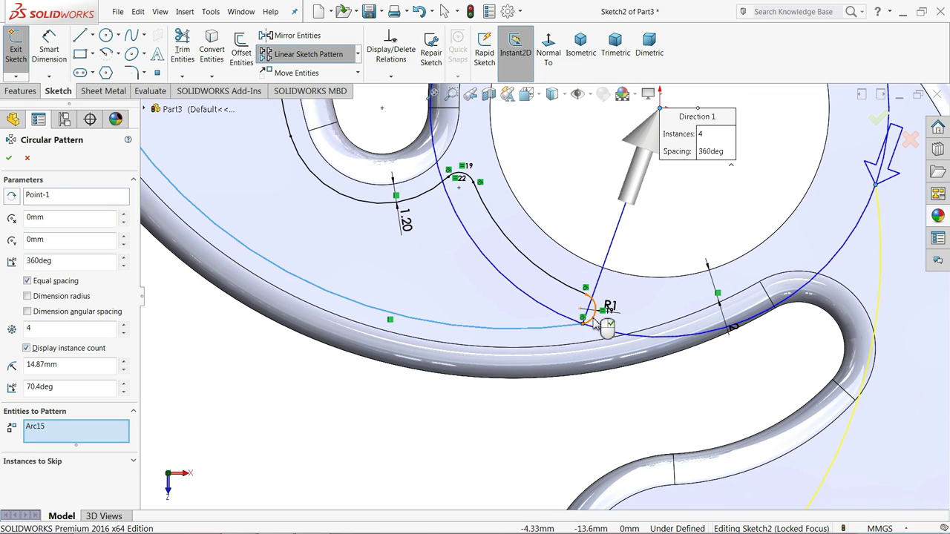
left_click(593, 317)
left_click(576, 300)
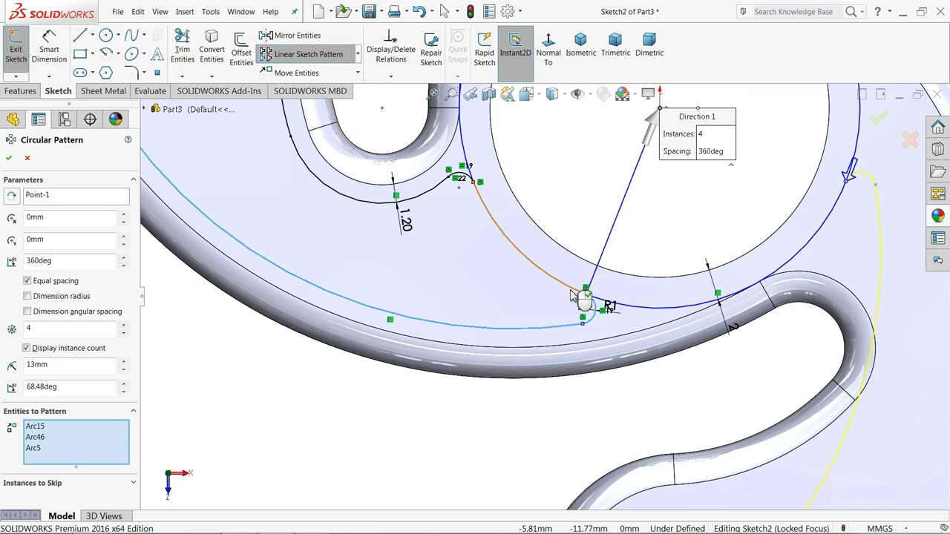
left_click(460, 181)
left_click(445, 187)
Add the remaining arcs and fillets of the left arm's closed outline to the circular pattern.
scroll(348, 187, "down", 2)
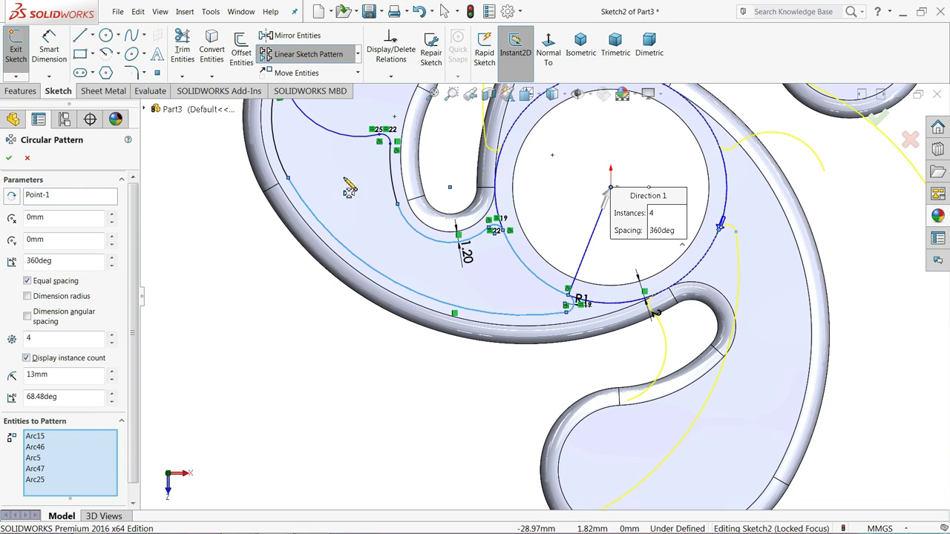
scroll(349, 187, "up", 2)
left_click(410, 169)
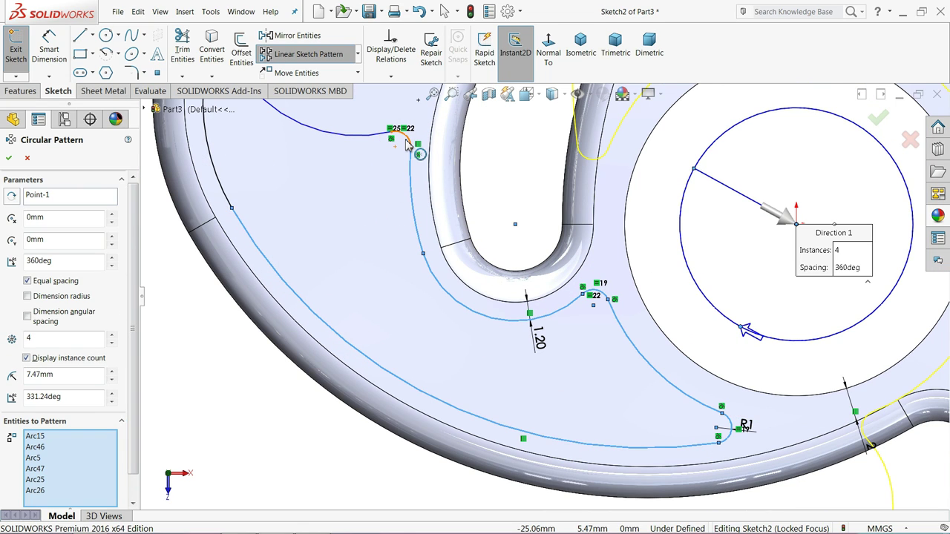
left_click(406, 143)
scroll(382, 160, "down", 3)
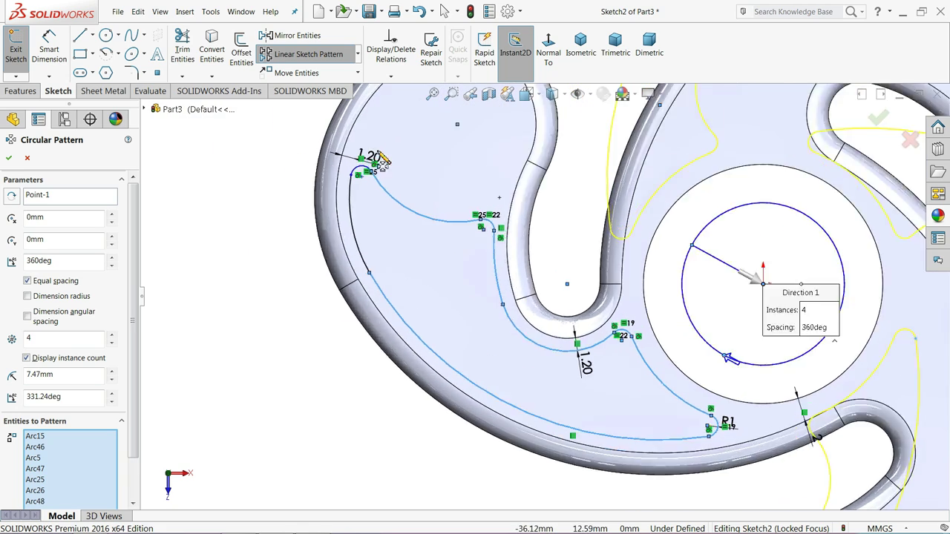
scroll(380, 161, "up", 2)
left_click(356, 234)
key("z")
key("z")
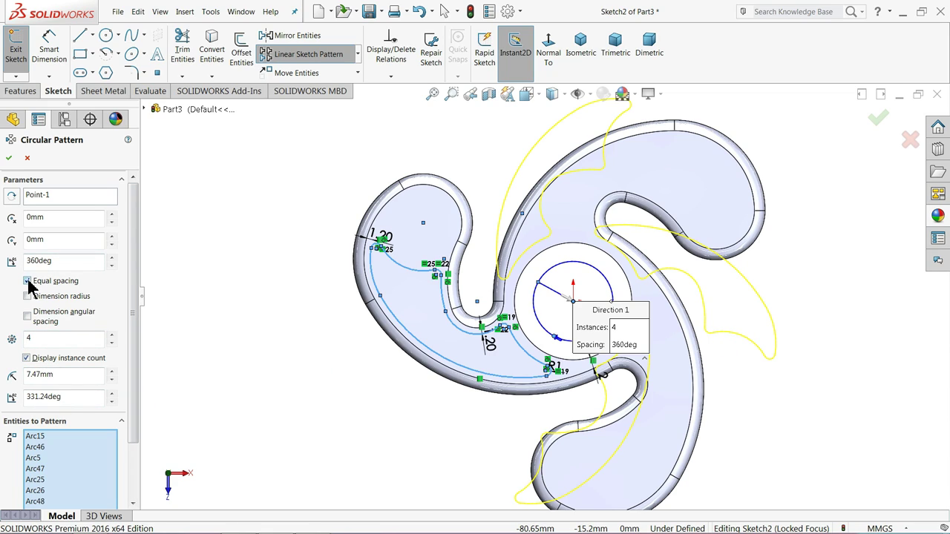
Set the circular pattern to 3 equally spaced instances over 360 degrees and create it.
type("3")
scroll(512, 371, "up", 3)
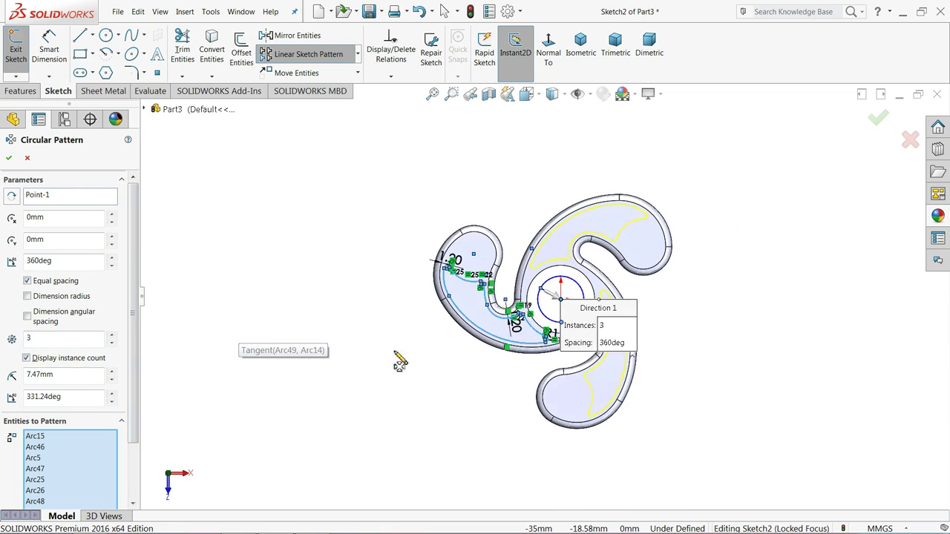
scroll(597, 364, "down", 2)
left_click(9, 158)
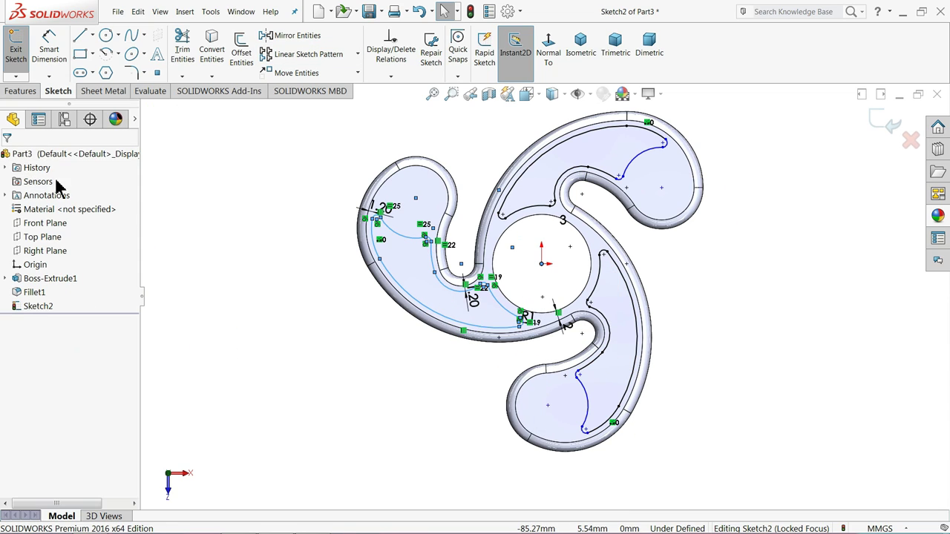
left_click(326, 293)
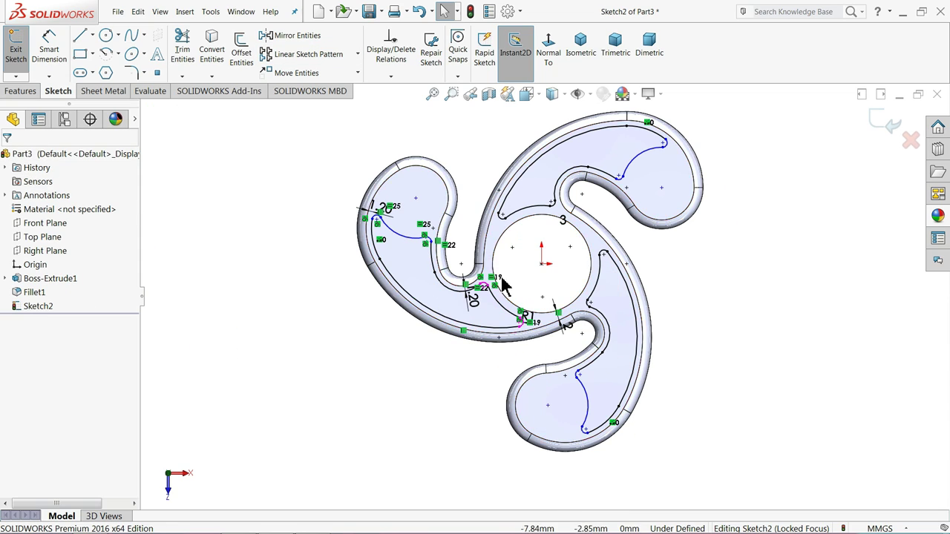
Cut the three patterned outlines through the whole spinner with a Through All extruded cut.
left_click(21, 90)
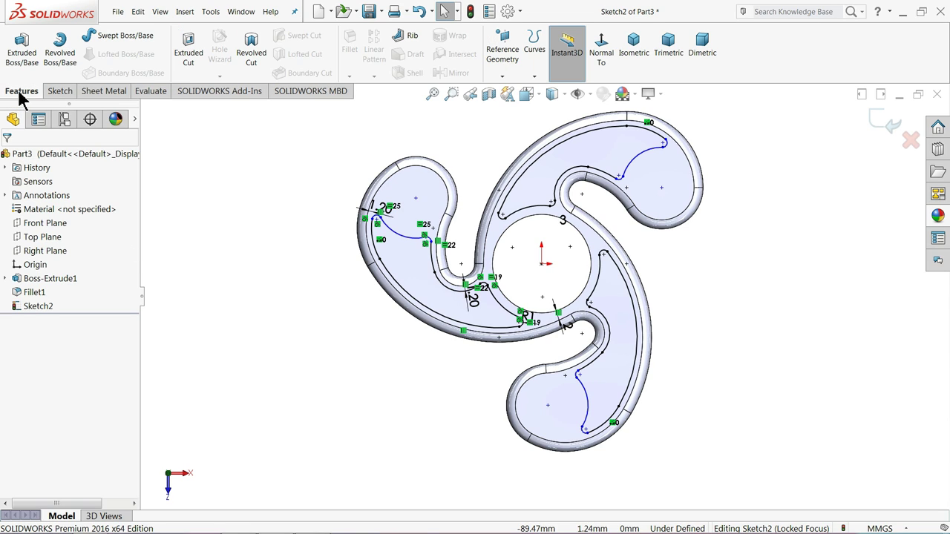
left_click(187, 52)
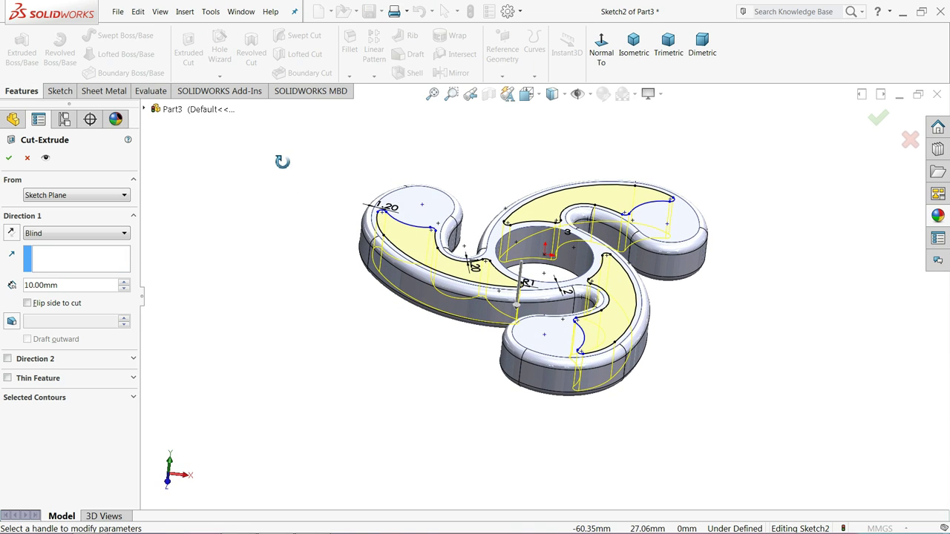
left_click(74, 233)
left_click(41, 256)
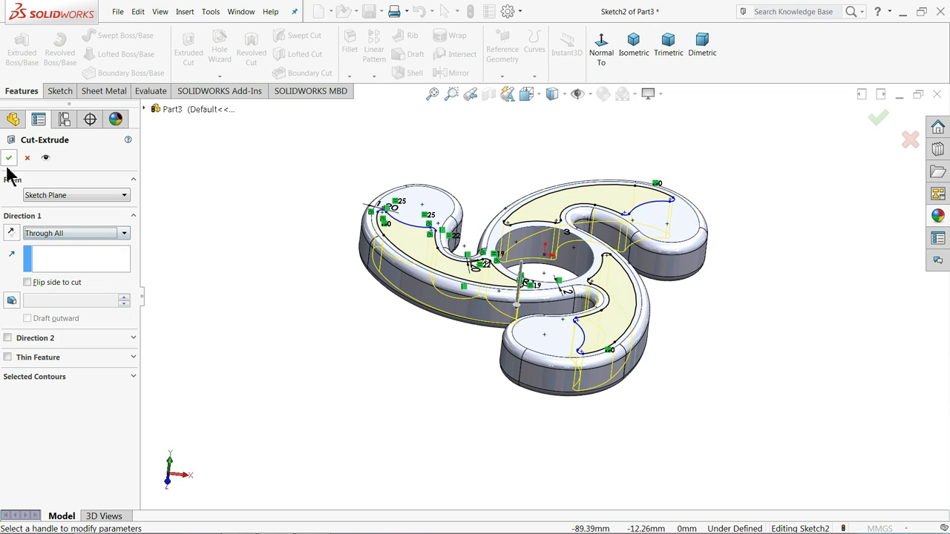
left_click(8, 157)
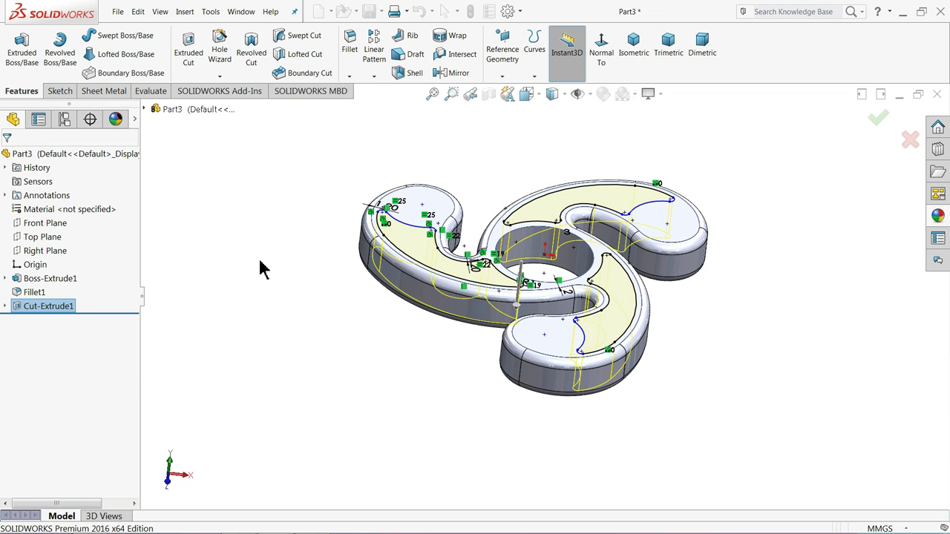
Fillet the edges of all three arm cutouts with a 1 mm radius by selecting one inner wall face in each.
mouse_move(288, 274)
middle_mouse_down()
mouse_move(256, 331)
mouse_move(304, 315)
mouse_move(275, 314)
mouse_move(311, 281)
middle_mouse_up()
scroll(622, 271, "down", 3)
scroll(519, 279, "up", 1)
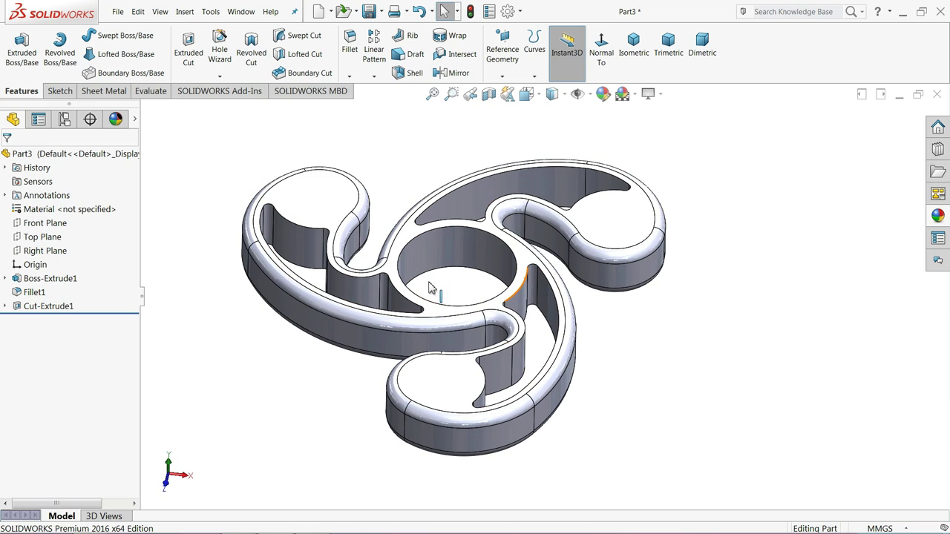
scroll(424, 287, "down", 1)
left_click(349, 59)
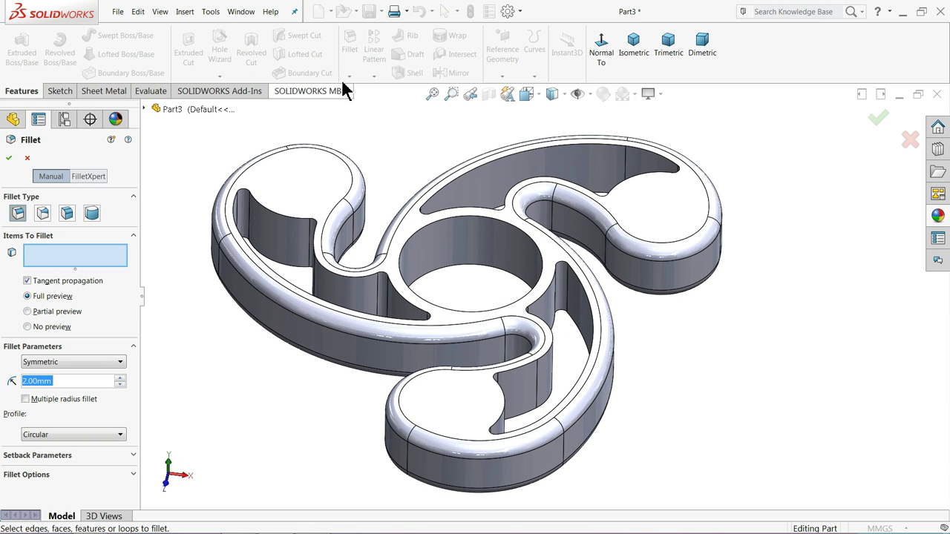
type("1")
key("Return")
left_click(355, 293)
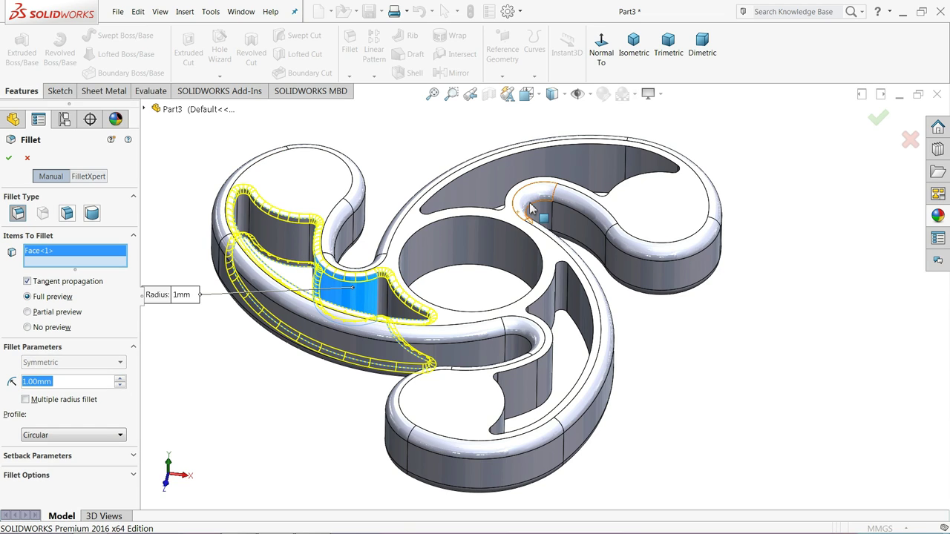
left_click(562, 170)
left_click(588, 314)
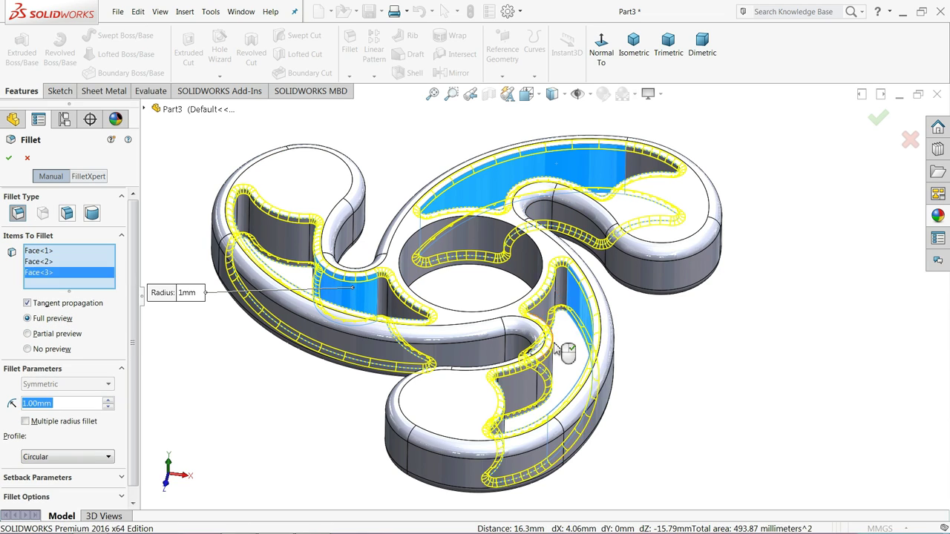
left_click(9, 158)
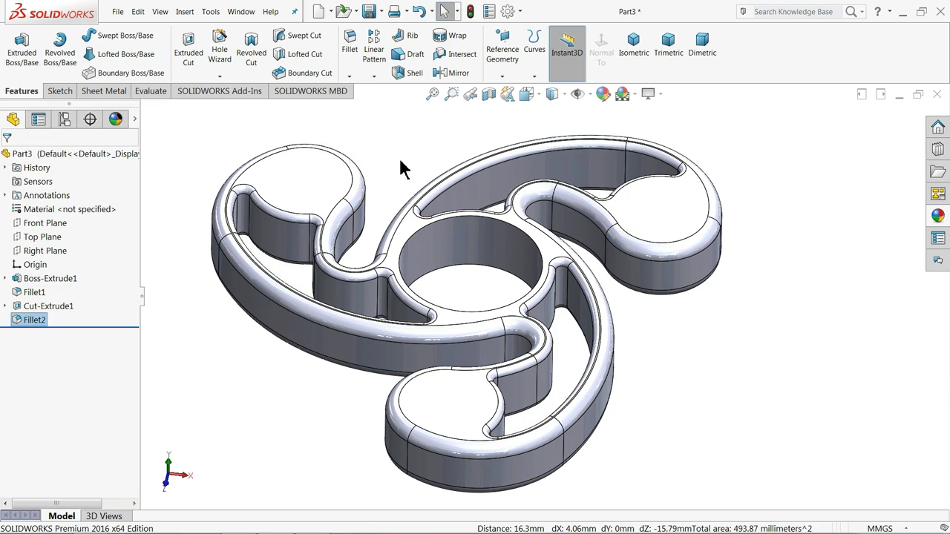
Chamfer the edges of the center hole with a 0.5 mm distance at 45 degrees.
mouse_move(401, 169)
middle_mouse_down()
mouse_move(418, 205)
mouse_move(409, 163)
middle_mouse_up()
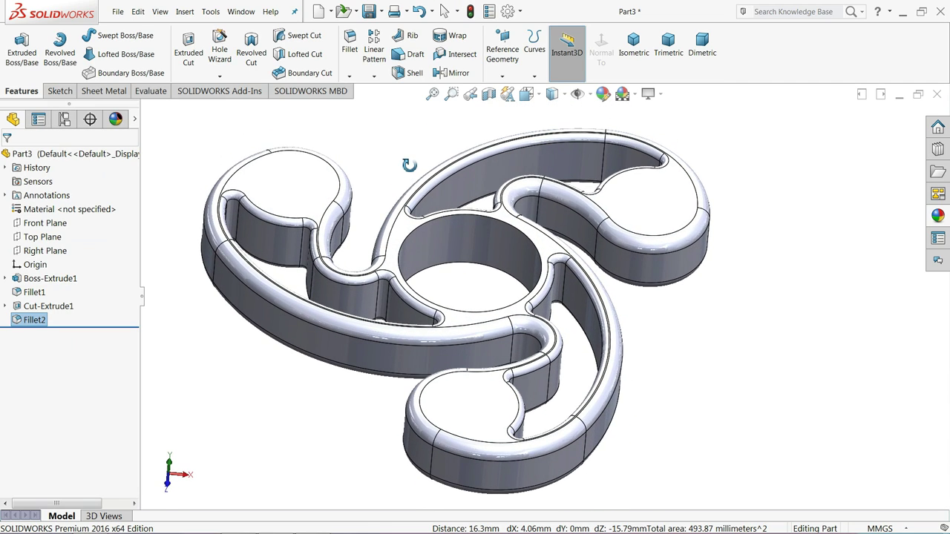
left_click(348, 77)
left_click(352, 109)
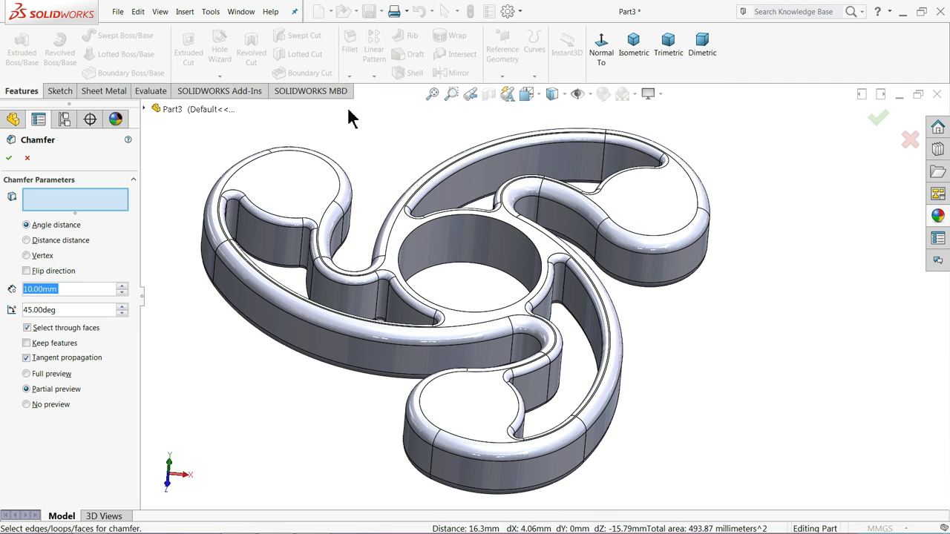
type("0.5")
left_click(444, 245)
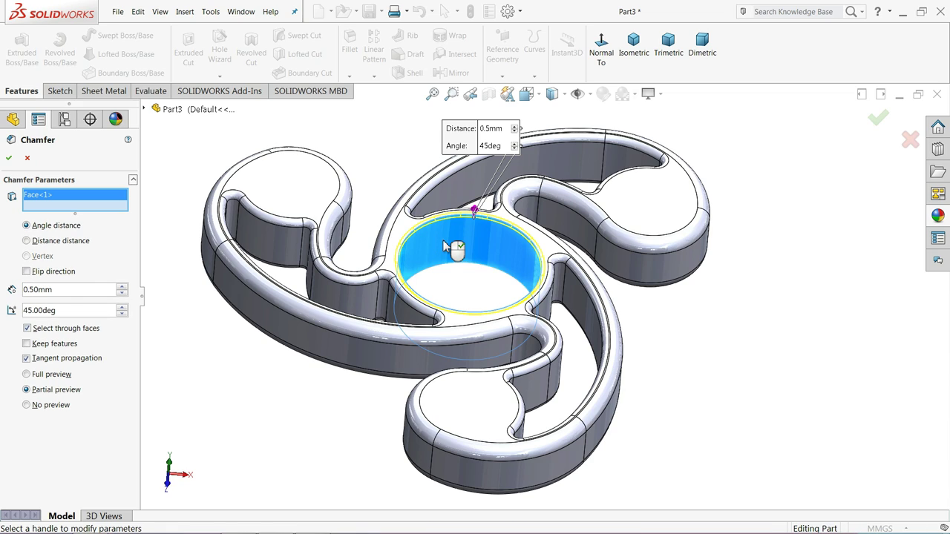
left_click(9, 158)
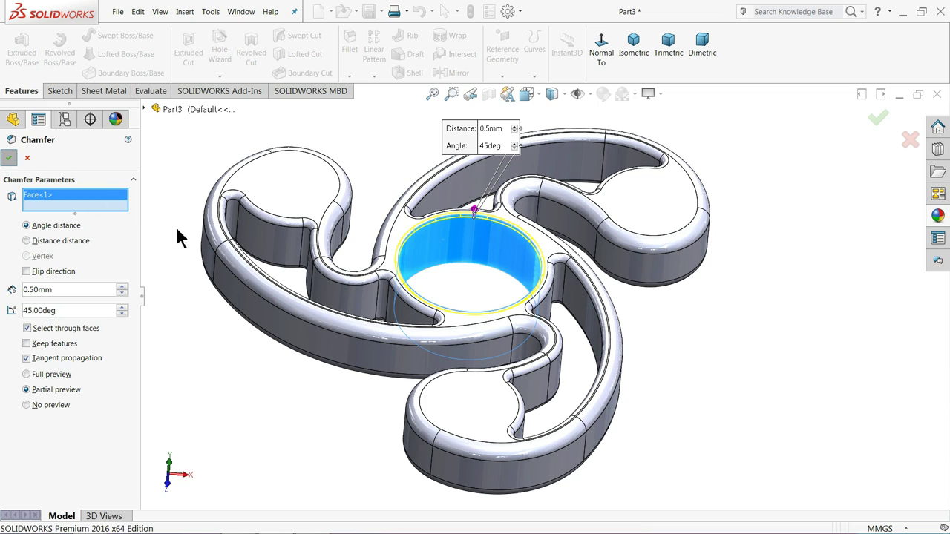
Apply the blue polished ABS plastic high gloss appearance to the whole part.
middle_click_drag(198, 275, 197, 286)
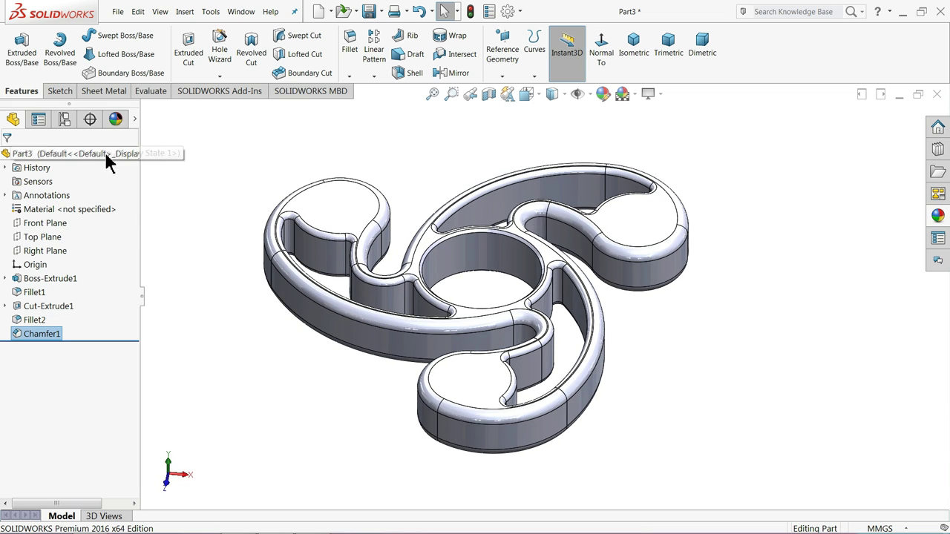
left_click(89, 154)
left_click(937, 217)
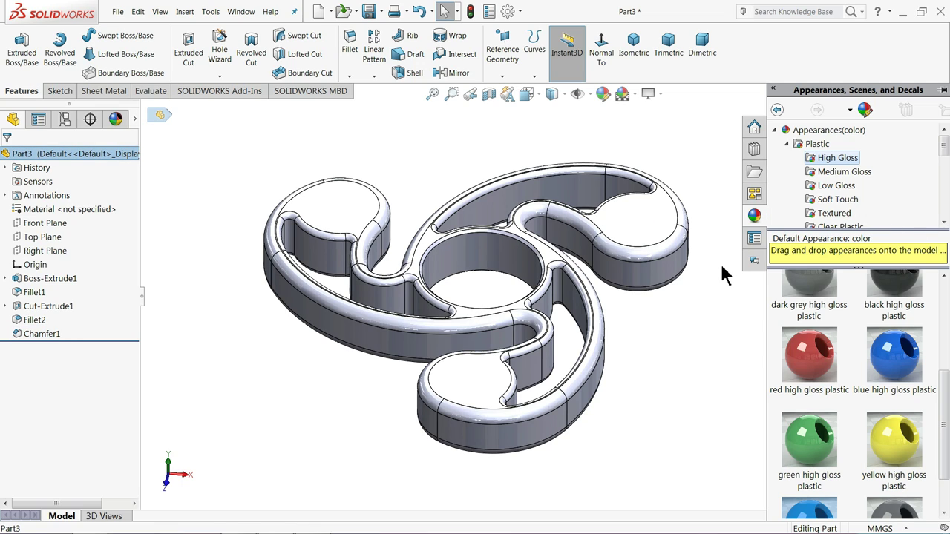
scroll(831, 408, "down", 2)
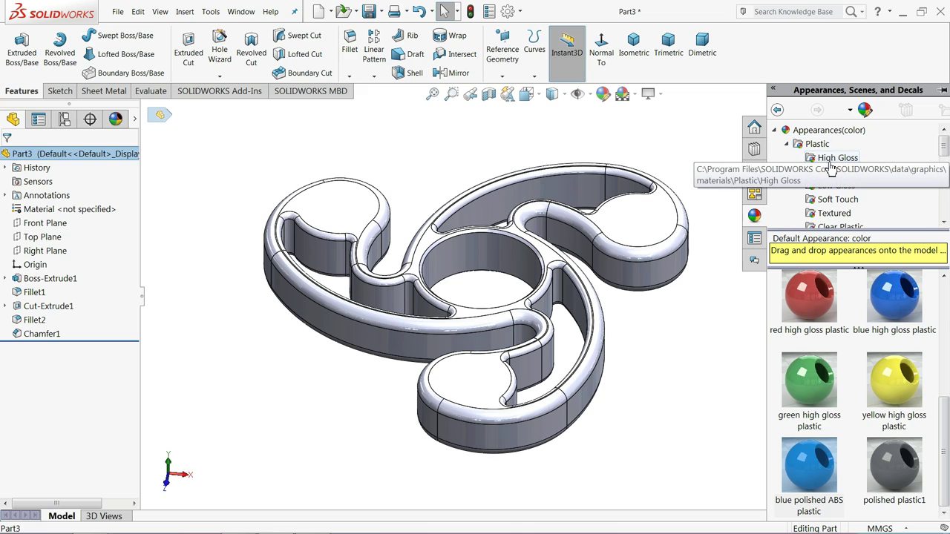
double_click(790, 475)
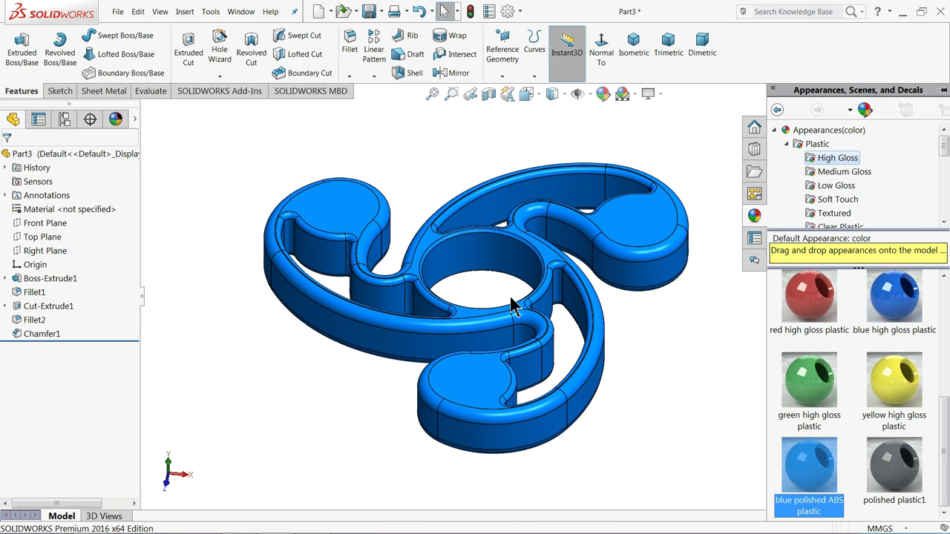
Try red from the standard swatches as the part's appearance color, and discard the change.
scroll(511, 305, "down", 2)
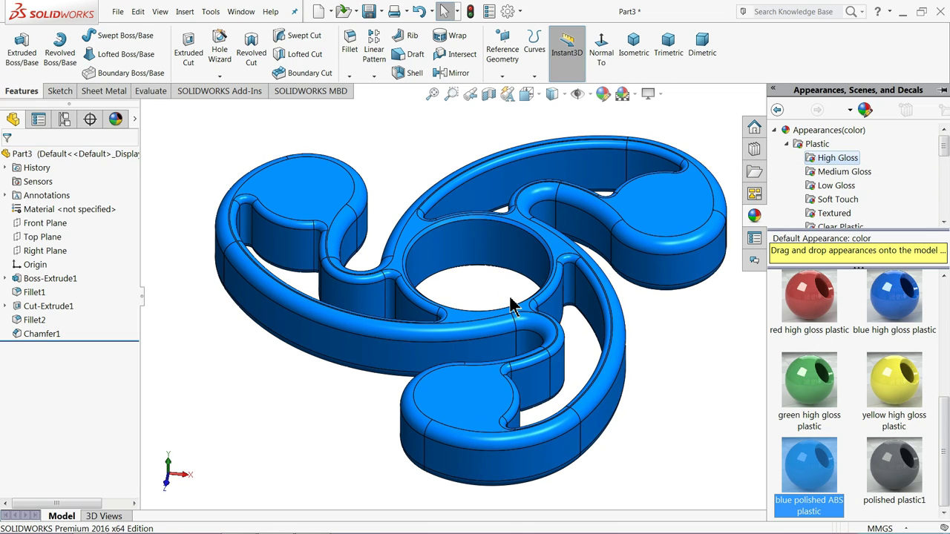
left_click(601, 95)
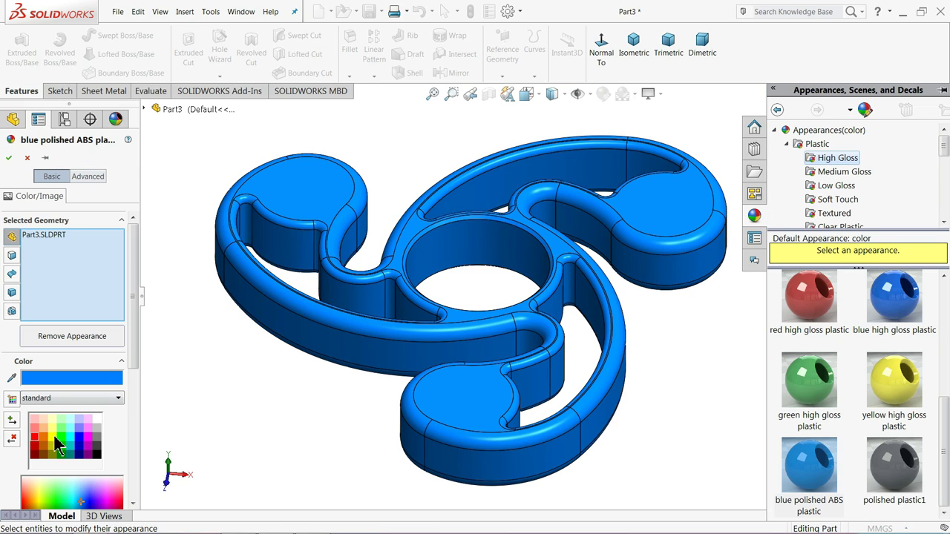
left_click(37, 444)
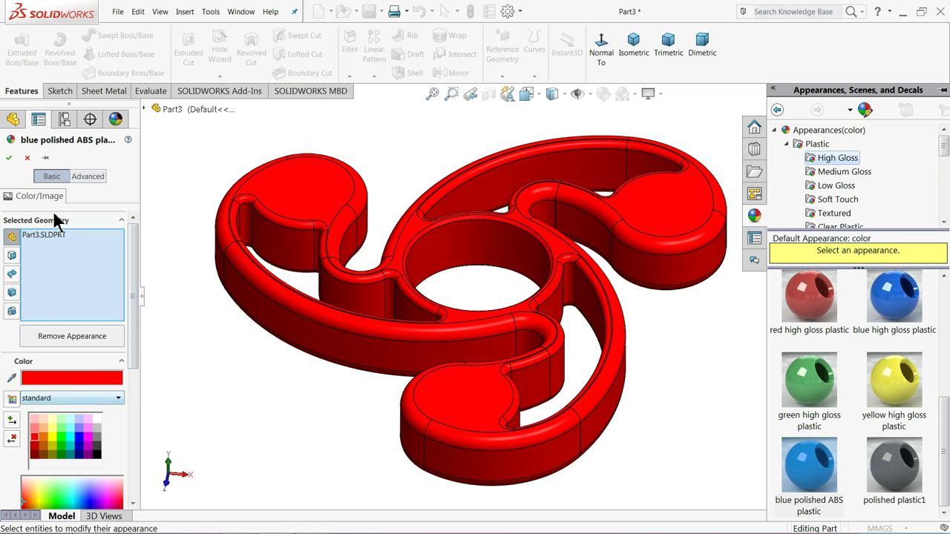
left_click(26, 158)
middle_click_drag(701, 334, 674, 328)
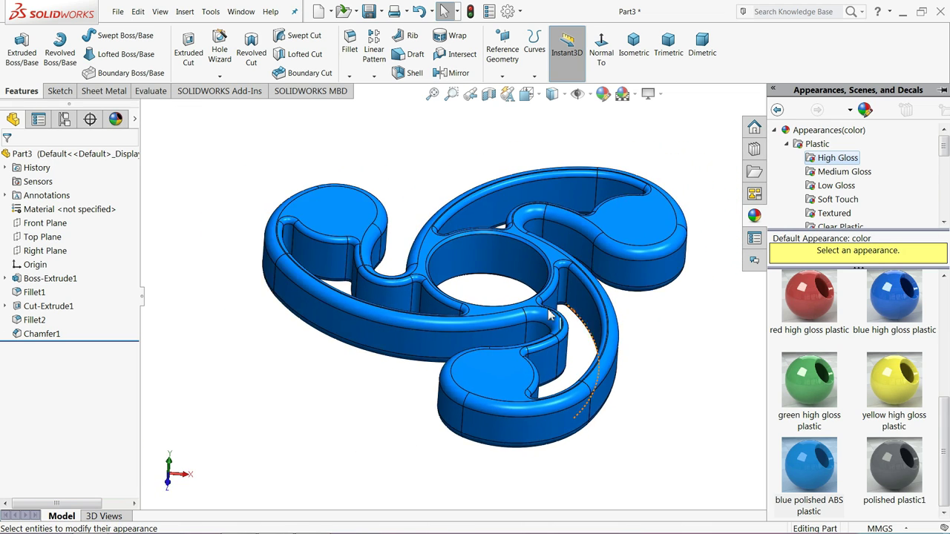
scroll(479, 294, "down", 2)
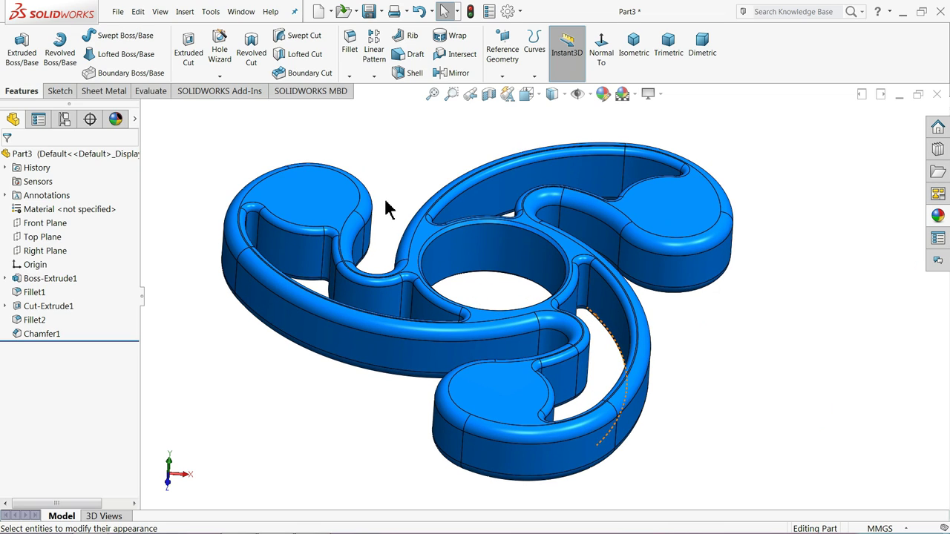
Set the green value of the whole part's blue polished ABS plastic appearance color to 165 and accept it.
middle_click_drag(398, 212, 413, 236)
left_click(608, 93)
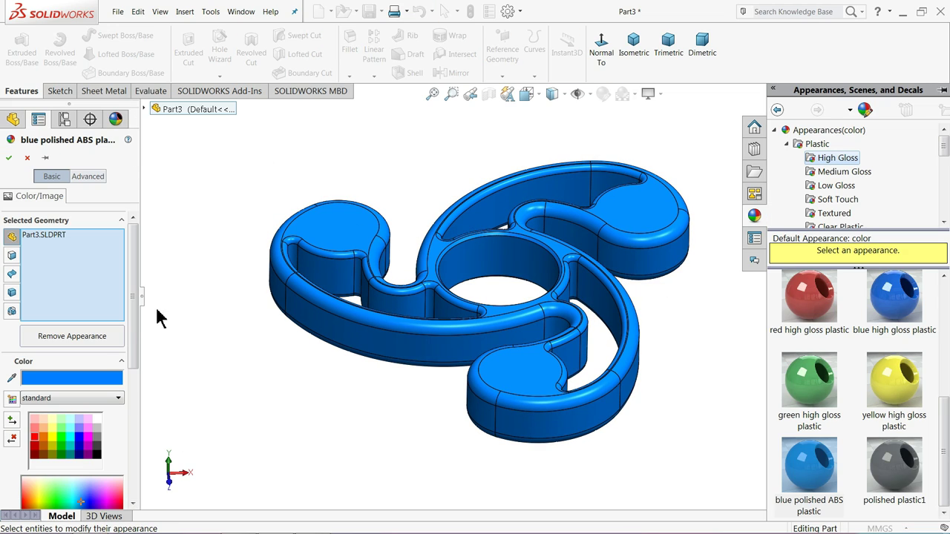
left_click_drag(136, 326, 138, 423)
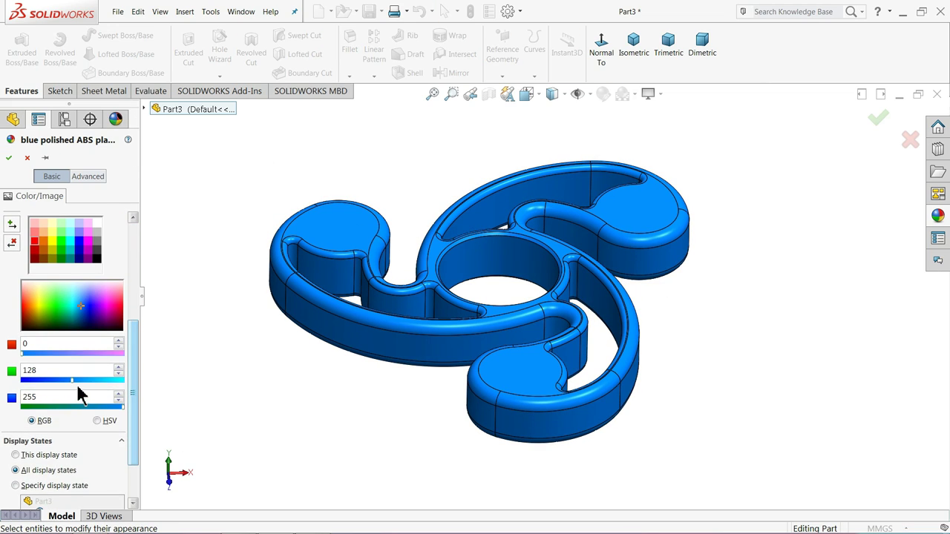
left_click_drag(71, 379, 92, 382)
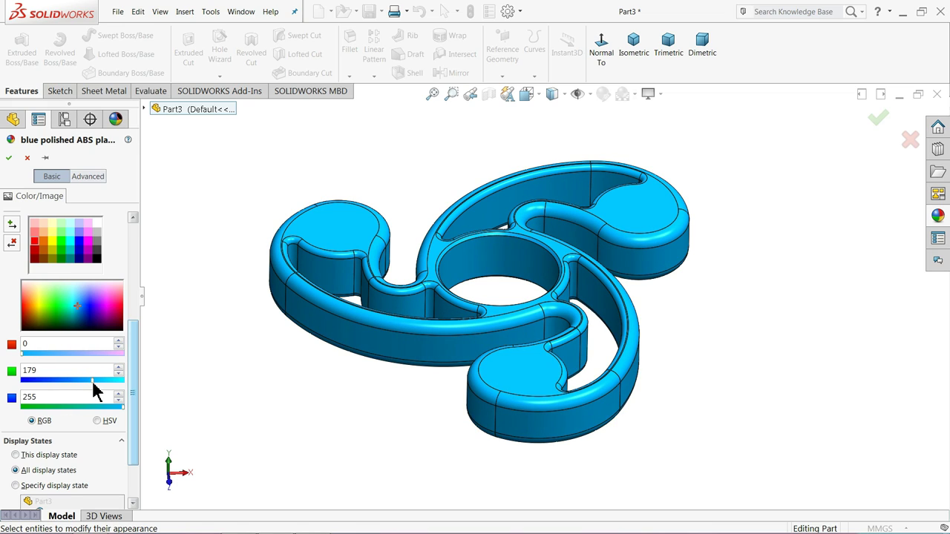
mouse_move(96, 388)
left_mouse_down()
mouse_move(112, 388)
mouse_move(86, 384)
left_mouse_up()
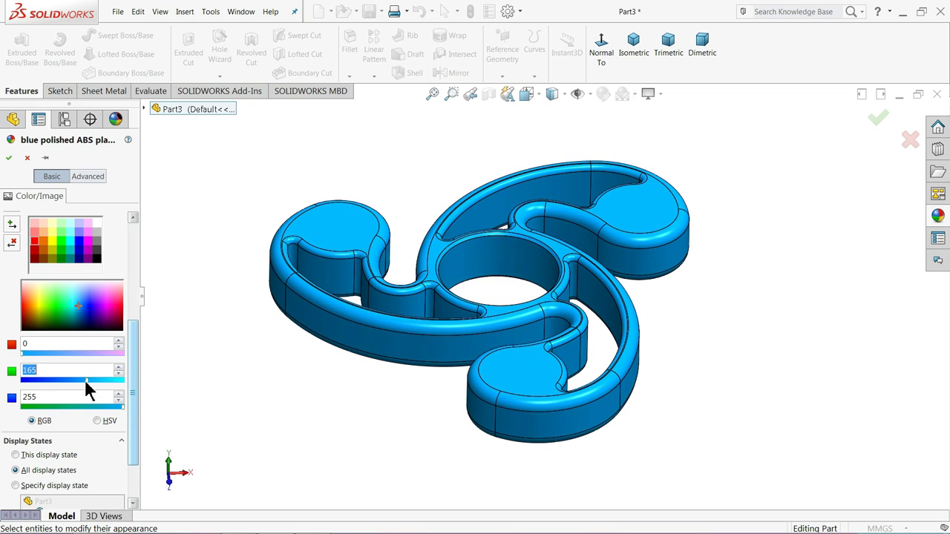
left_click(9, 158)
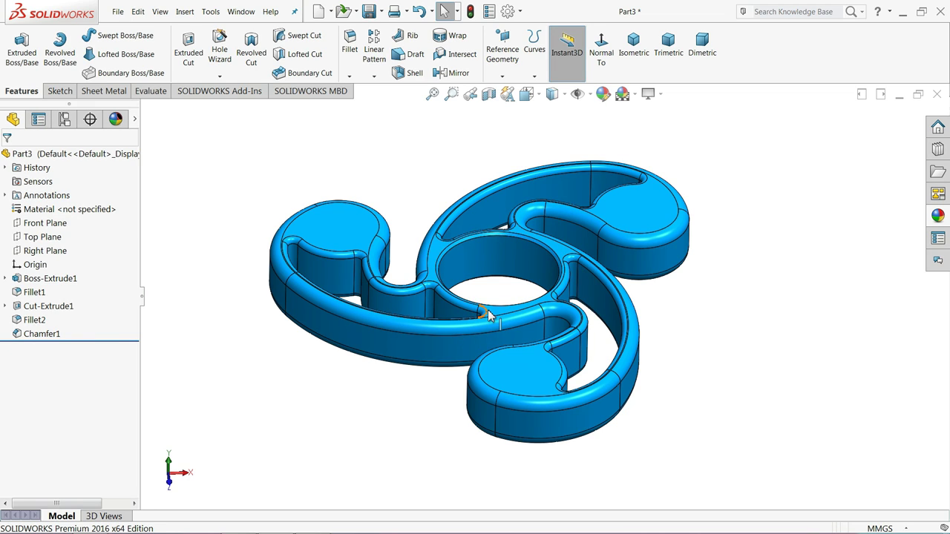
middle_click_drag(486, 315, 455, 341)
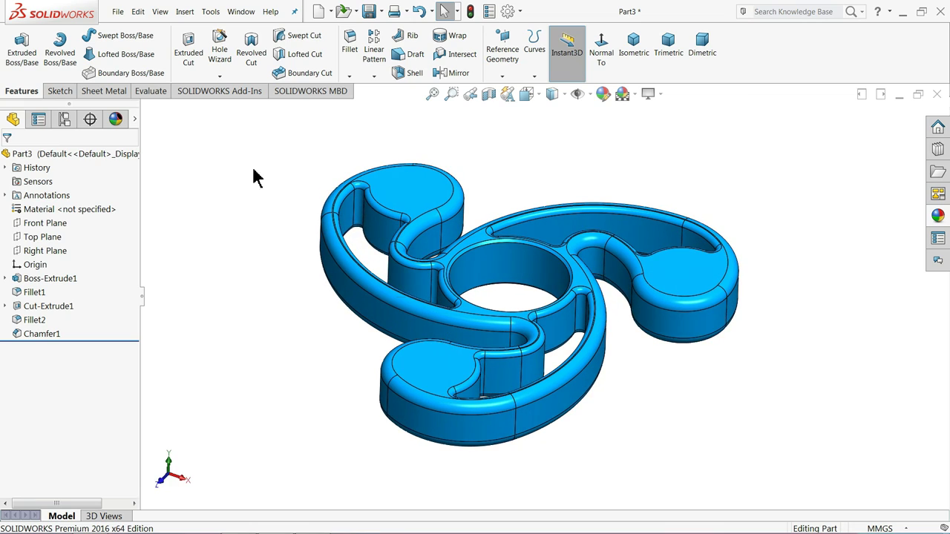
Start saving the part and create a folder named "figdet spinner" on the Desktop.
left_click(118, 11)
left_click(119, 12)
left_click(120, 14)
left_click(369, 11)
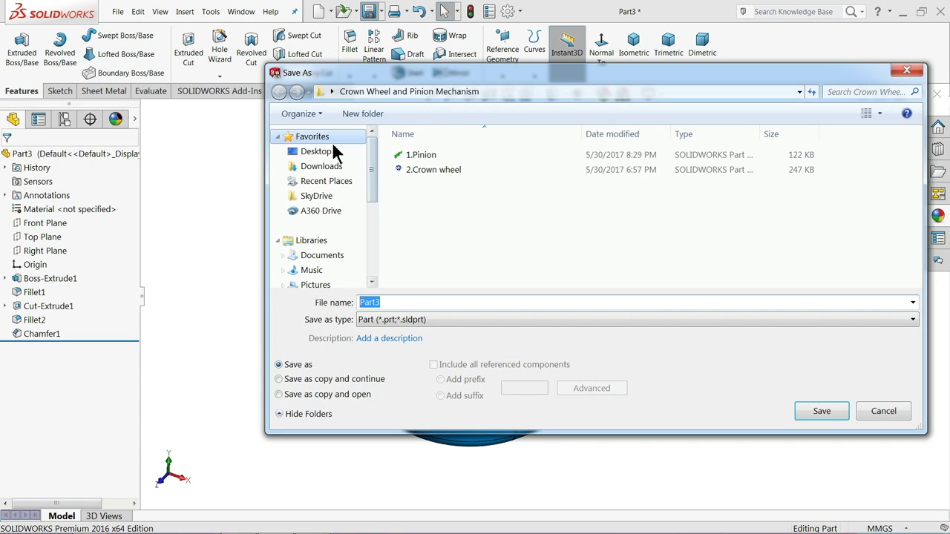
left_click(328, 153)
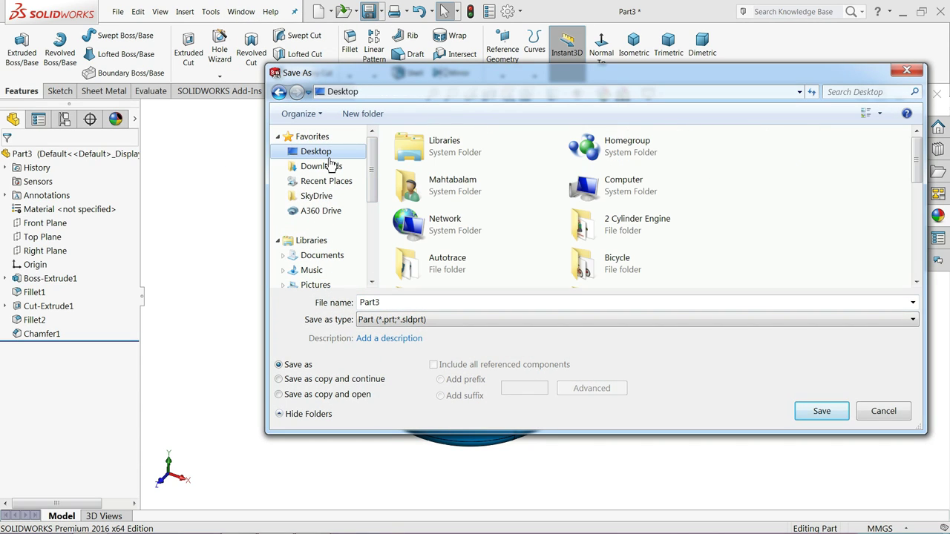
left_click(361, 113)
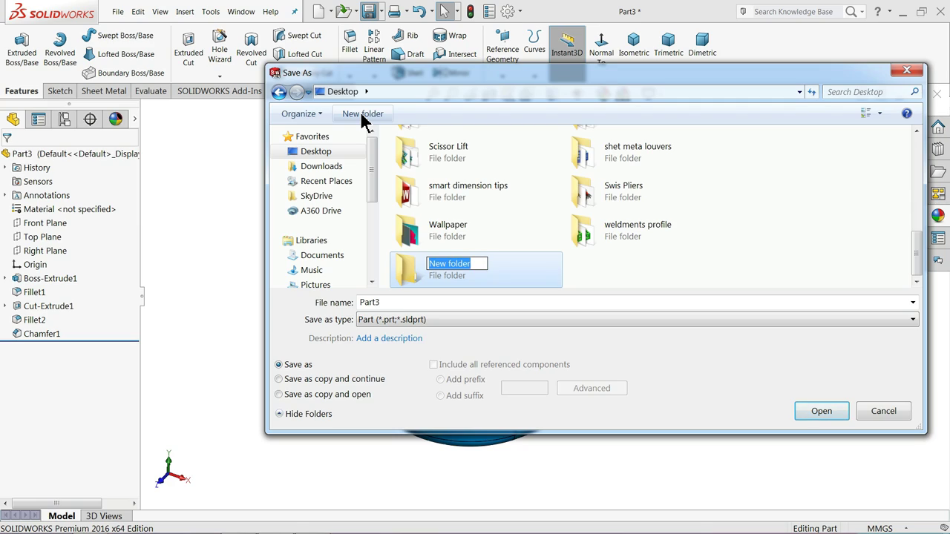
type("f")
key("Caps_Lock")
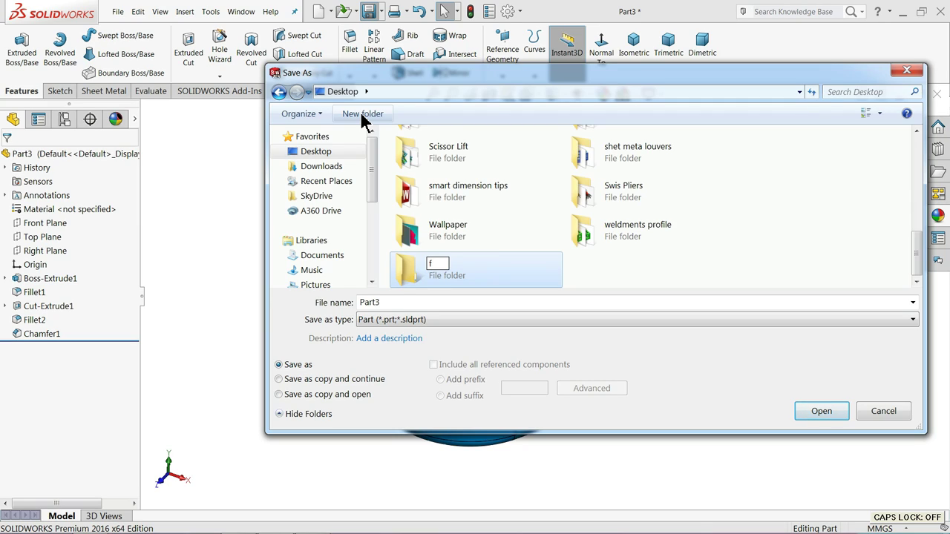
type("igdet spinn")
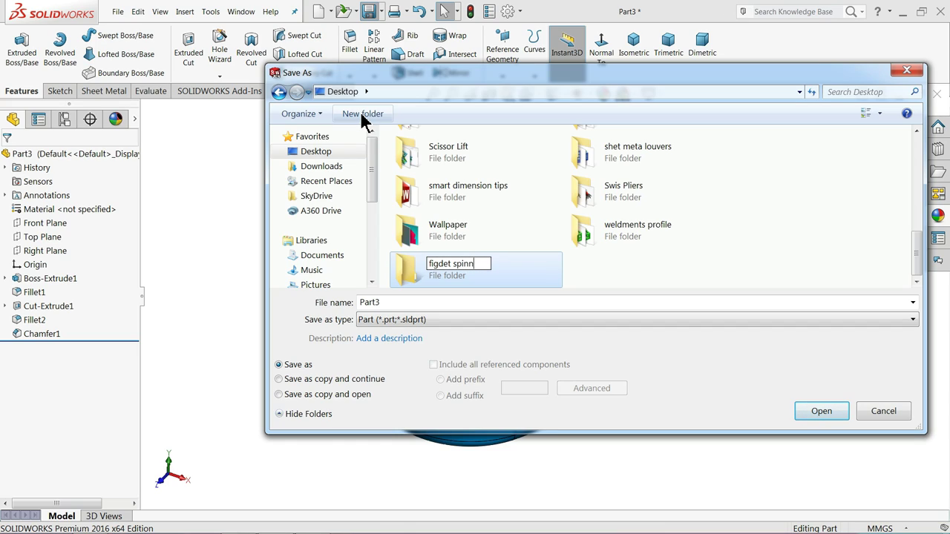
type("er")
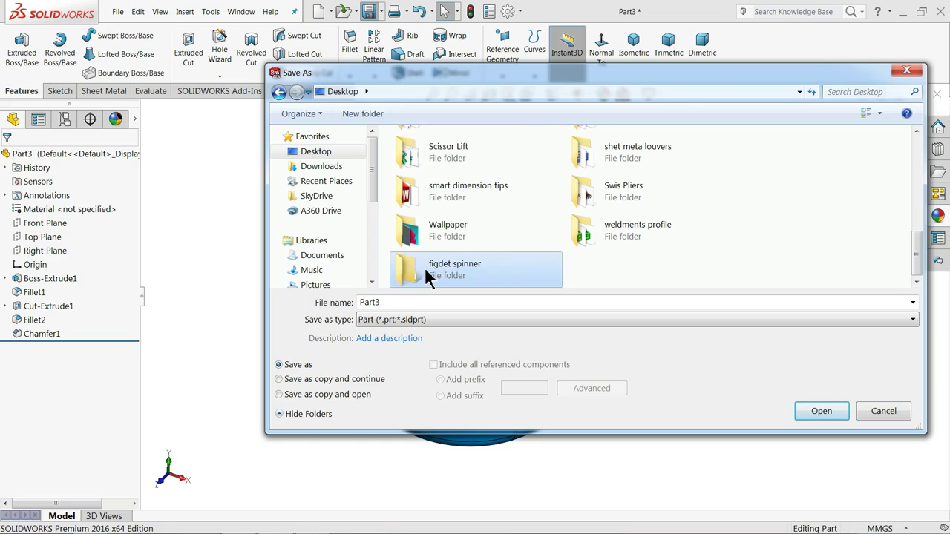
Save the part as 1.Body inside the figdet spinner folder.
double_click(436, 264)
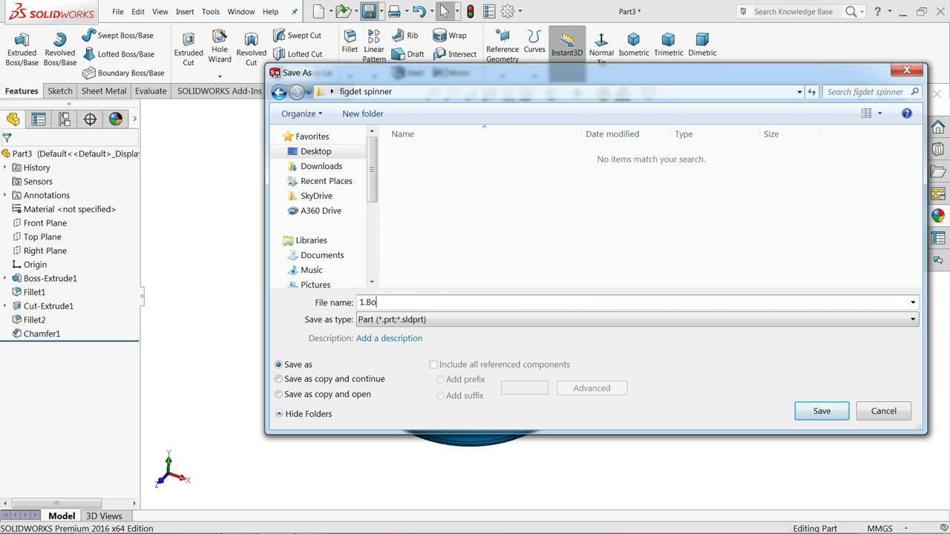
left_click(817, 412)
scroll(519, 296, "down", 2)
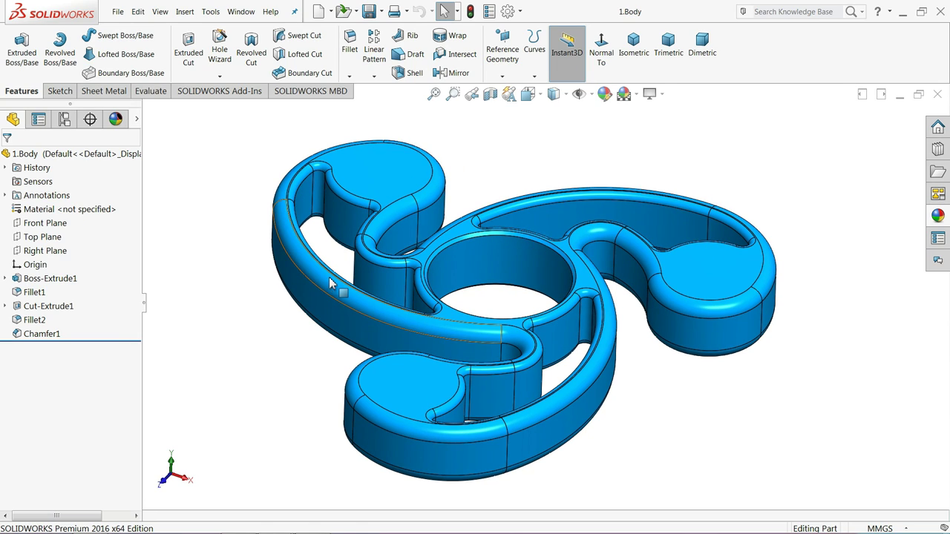
Open the whole part's appearance color for editing and choose the dark red standard swatch with red value 192.
left_click(61, 156)
left_click(604, 93)
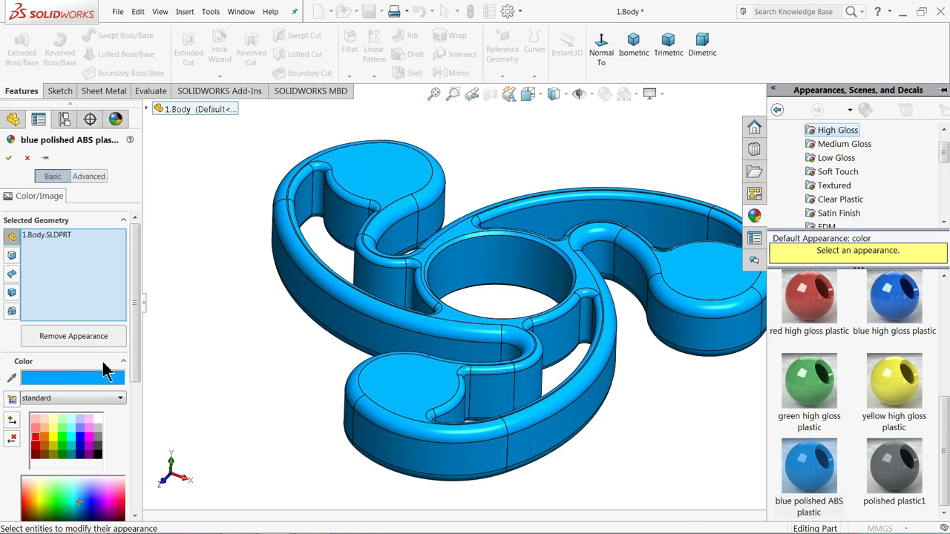
scroll(138, 356, "down", 2)
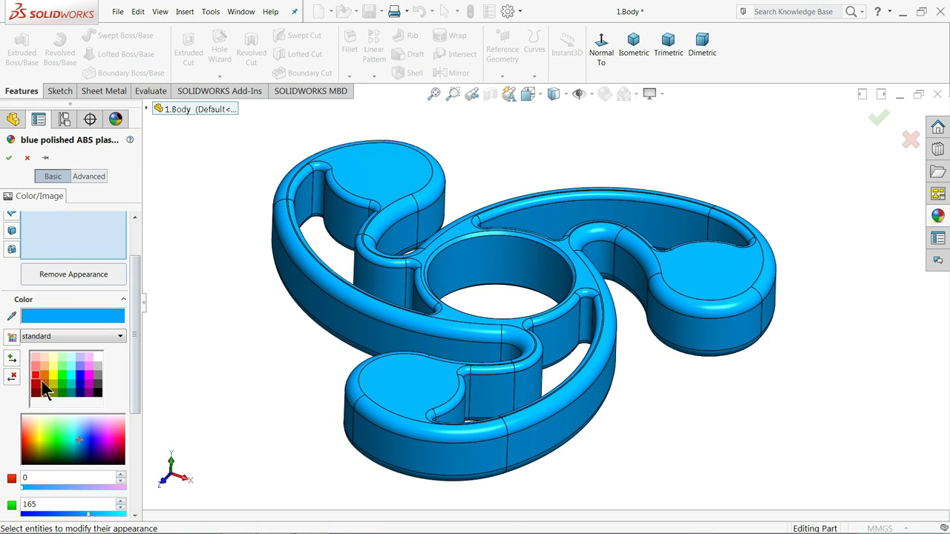
left_click(36, 387)
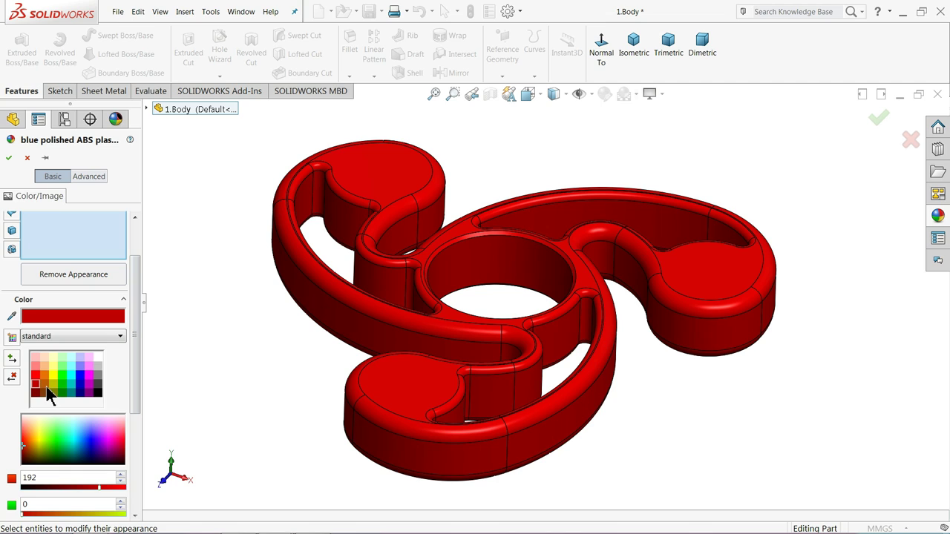
Try the orange and cyan standard swatches on the part, lowering the cyan color's green value to 206.
left_click(46, 387)
left_click(44, 376)
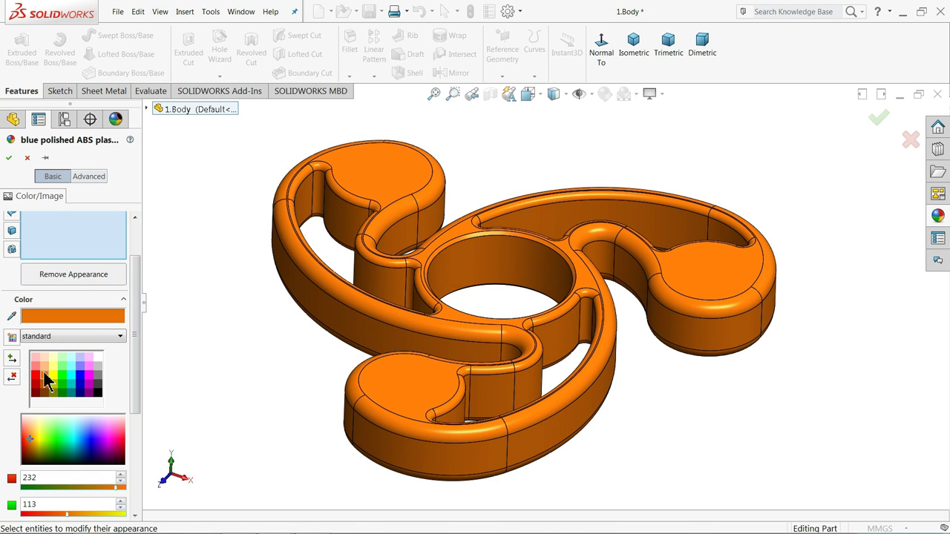
mouse_move(205, 367)
middle_mouse_down()
mouse_move(199, 331)
mouse_move(216, 354)
middle_mouse_up()
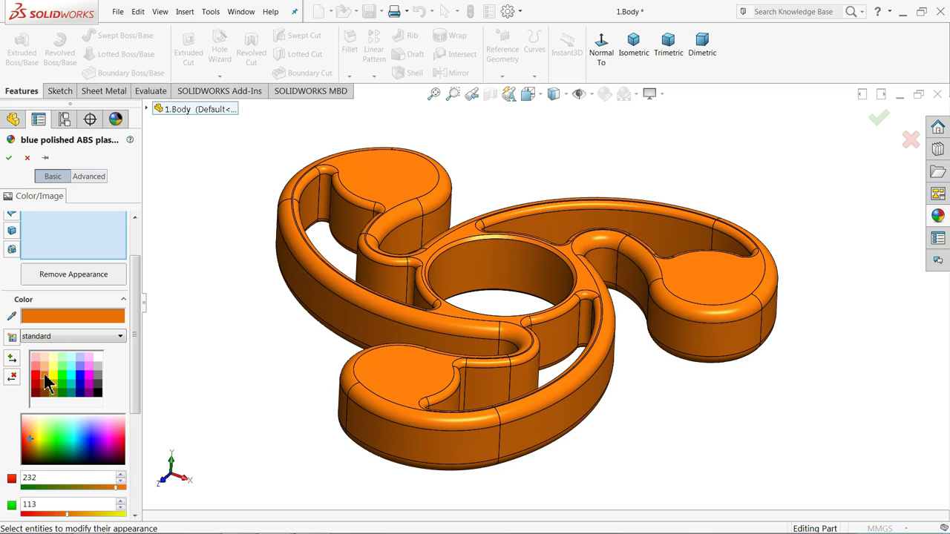
left_click(71, 376)
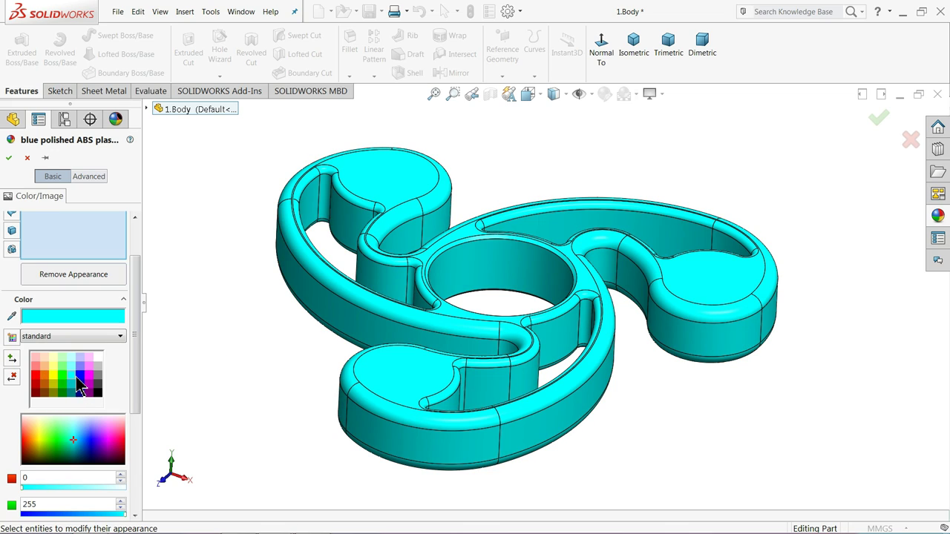
left_click(106, 514)
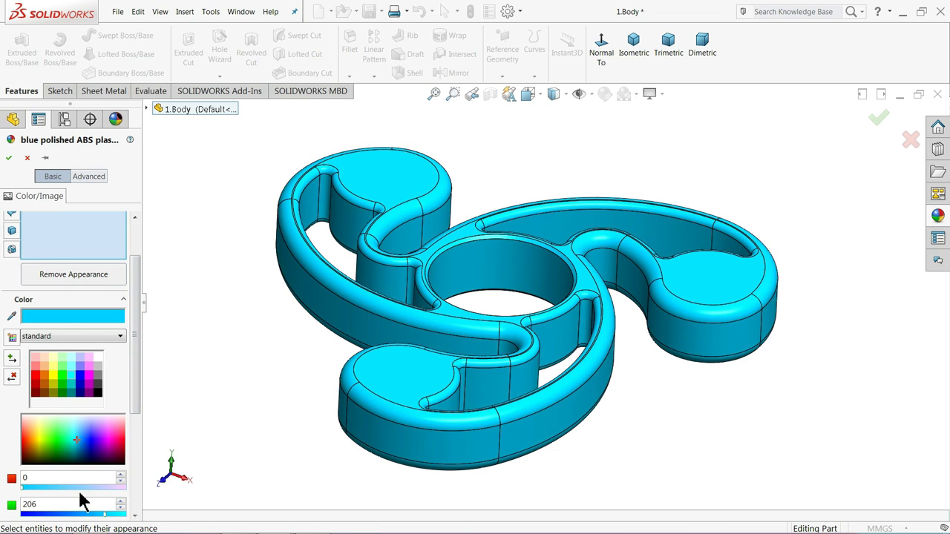
Compare the bright red and darkest red swatches, and accept the dark red swatch with RGB 192, 0, 0 for the part.
left_click(38, 385)
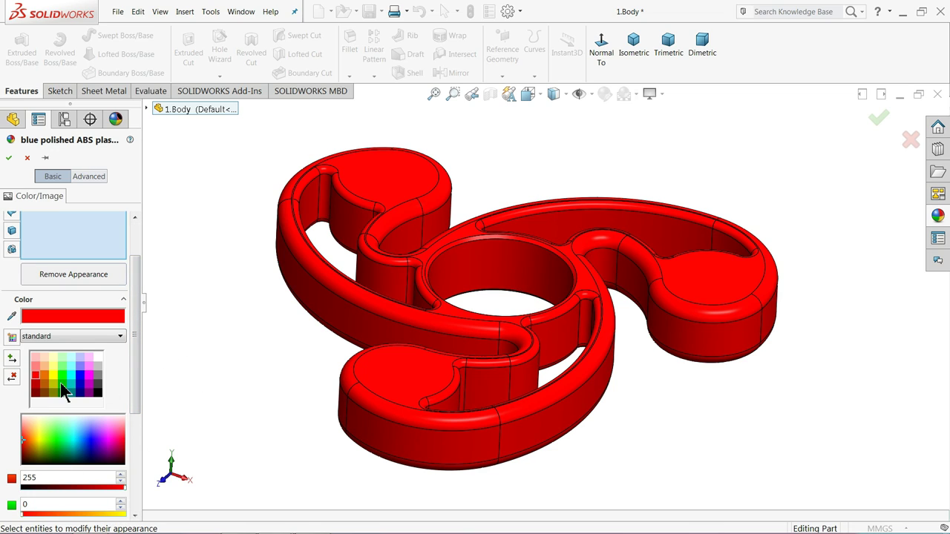
left_click(37, 392)
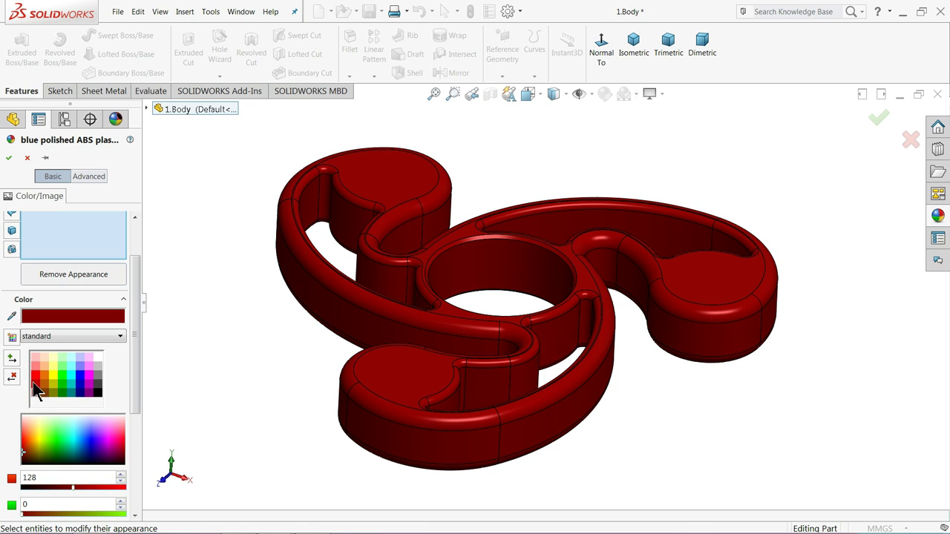
left_click(36, 384)
scroll(132, 341, "down", 3)
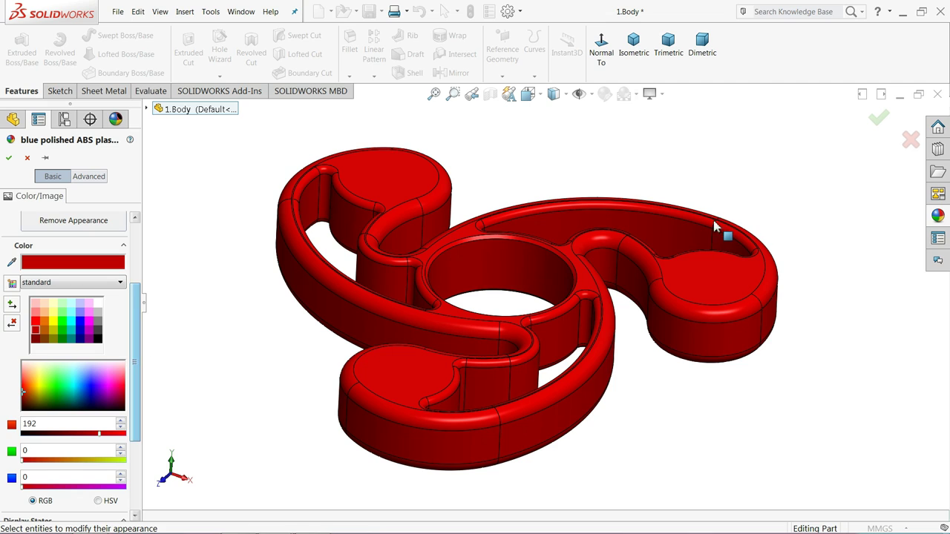
left_click(9, 158)
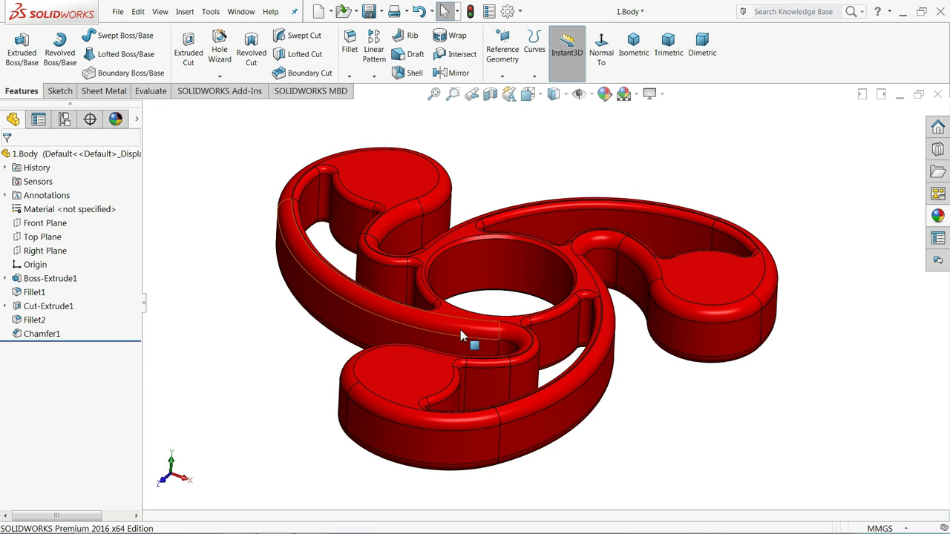
middle_click_drag(460, 329, 448, 312)
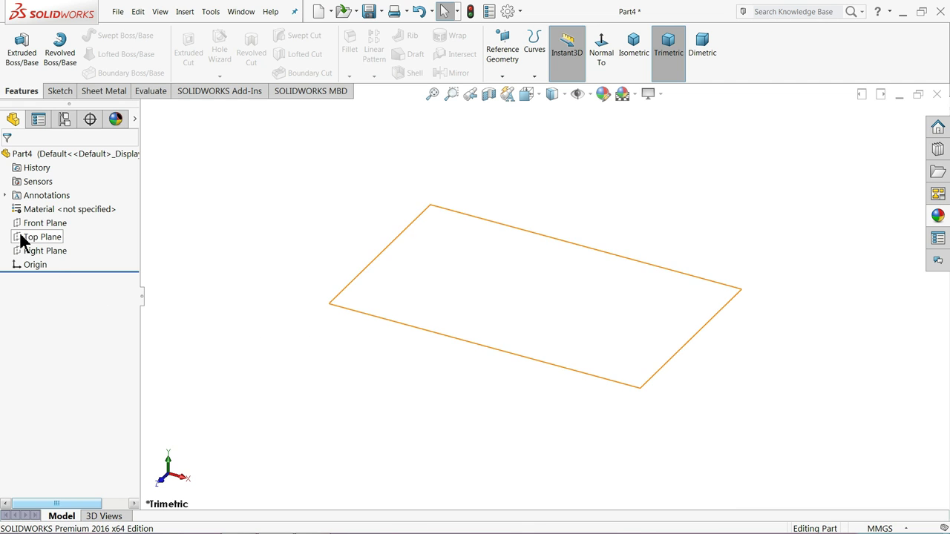
Sketch a vertical centerline about 91 mm long and a horizontal centerline to its right on the Top Plane, meeting at the origin.
left_click(30, 238)
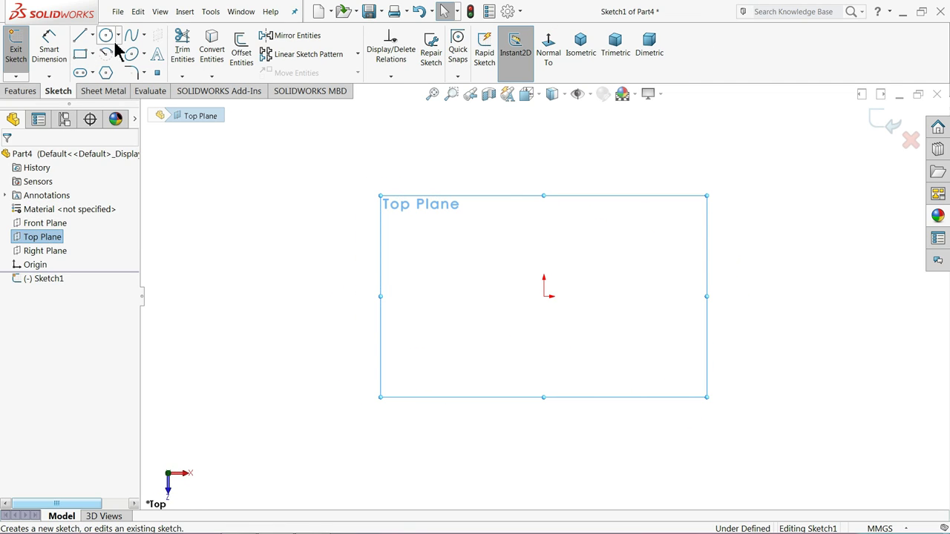
left_click(79, 36)
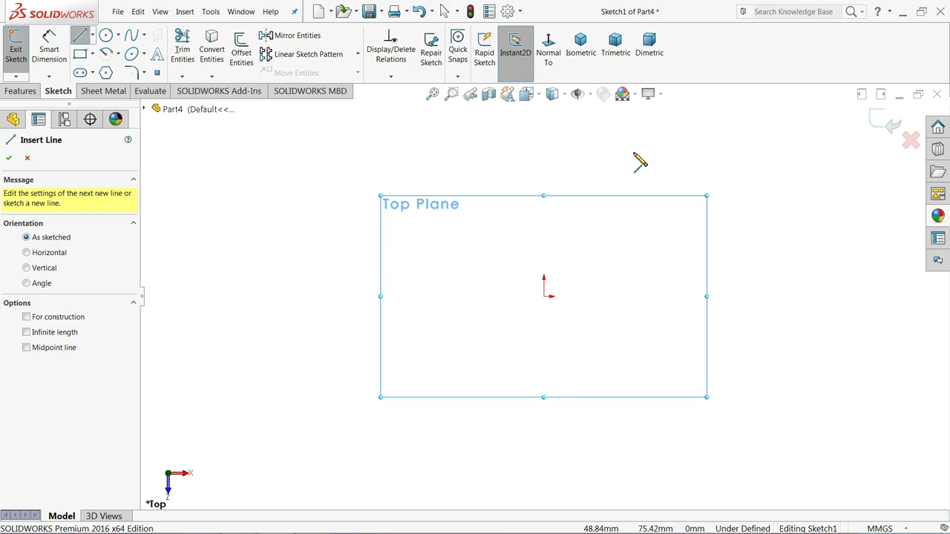
left_click(92, 36)
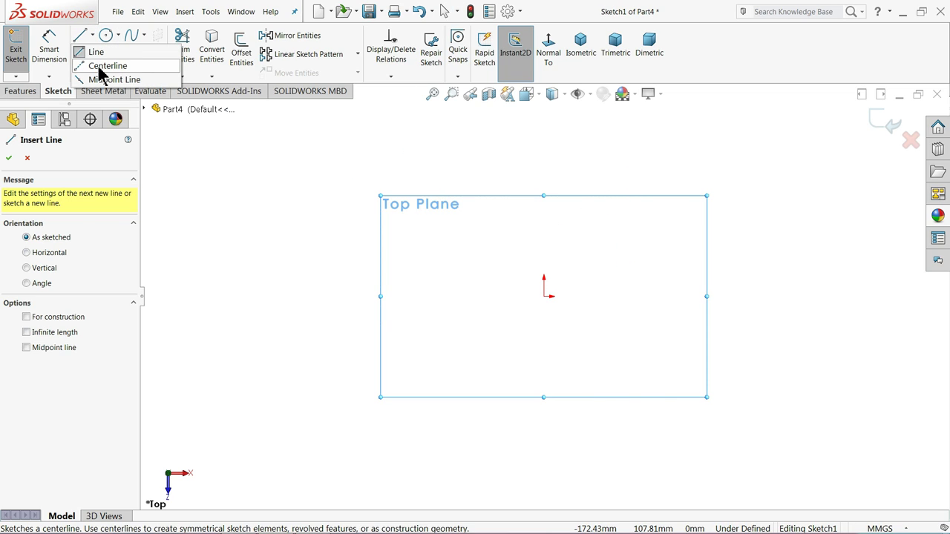
left_click(101, 66)
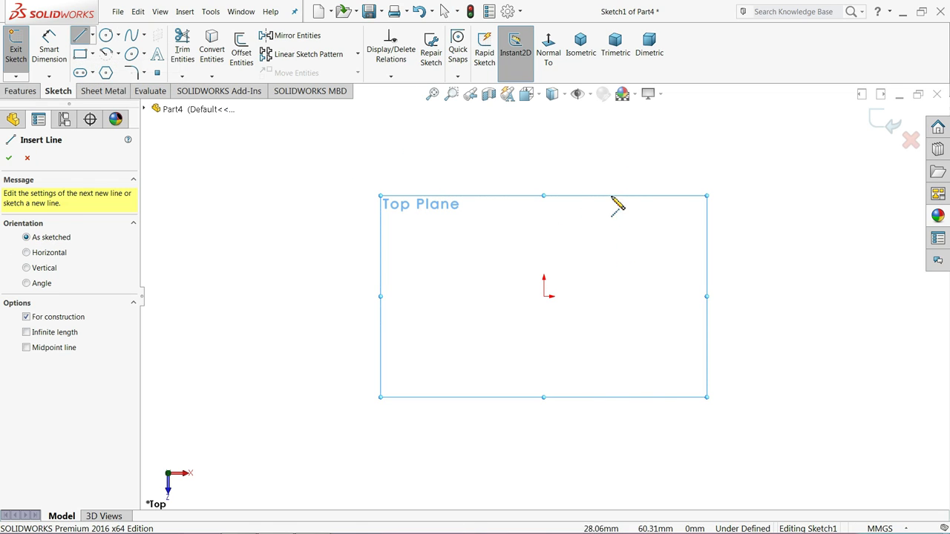
left_click(544, 131)
left_click(543, 296)
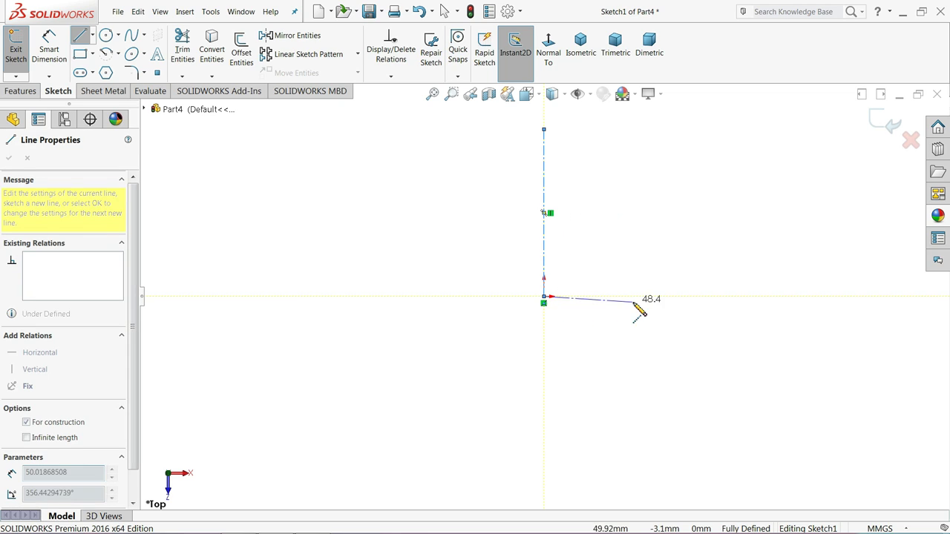
left_click(694, 297)
right_click(712, 211)
left_click(741, 226)
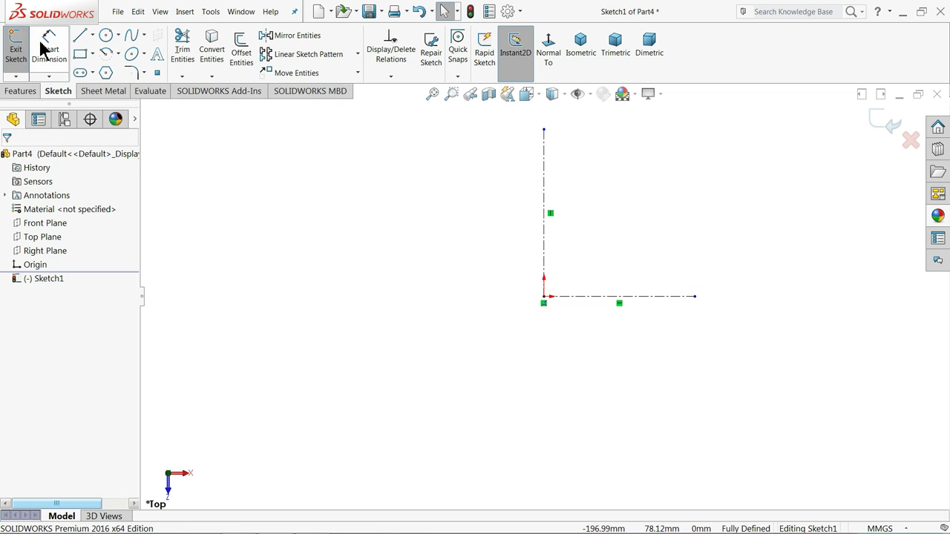
Sketch the profile's base about 20 mm long on the horizontal centerline, its inner stepped side up to the vertical centerline's endpoint, the top edge about 128 mm long, and the short outer edge.
left_click(80, 35)
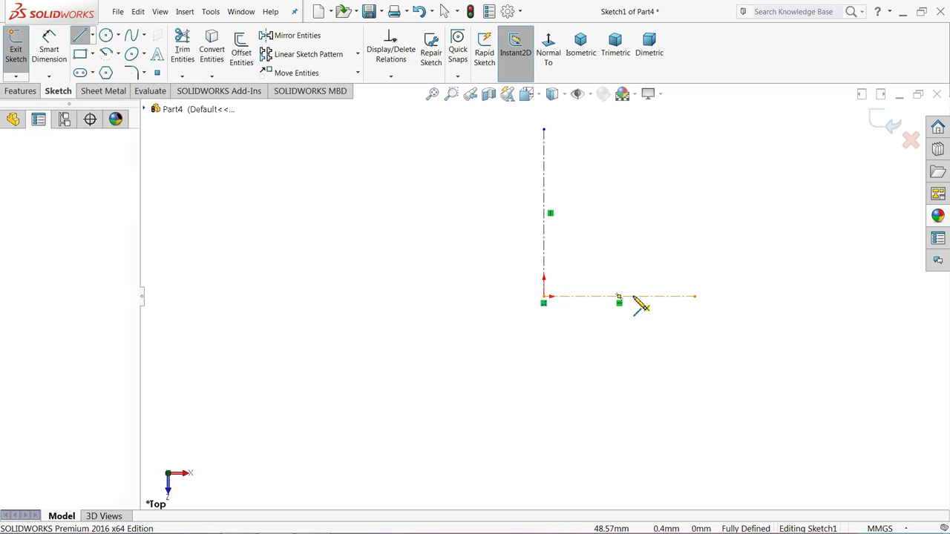
left_click(594, 297)
left_click(595, 181)
left_click(543, 181)
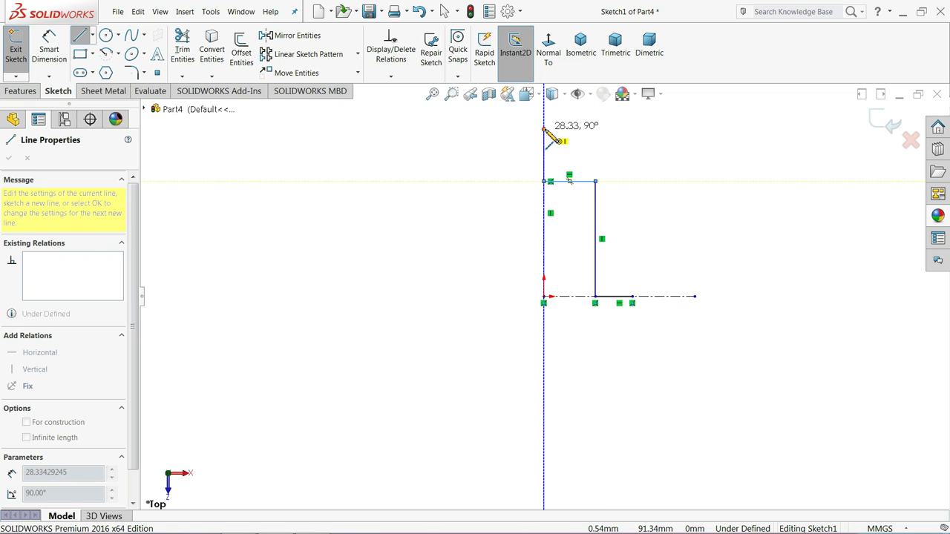
left_click(544, 129)
left_click(778, 129)
left_click(777, 164)
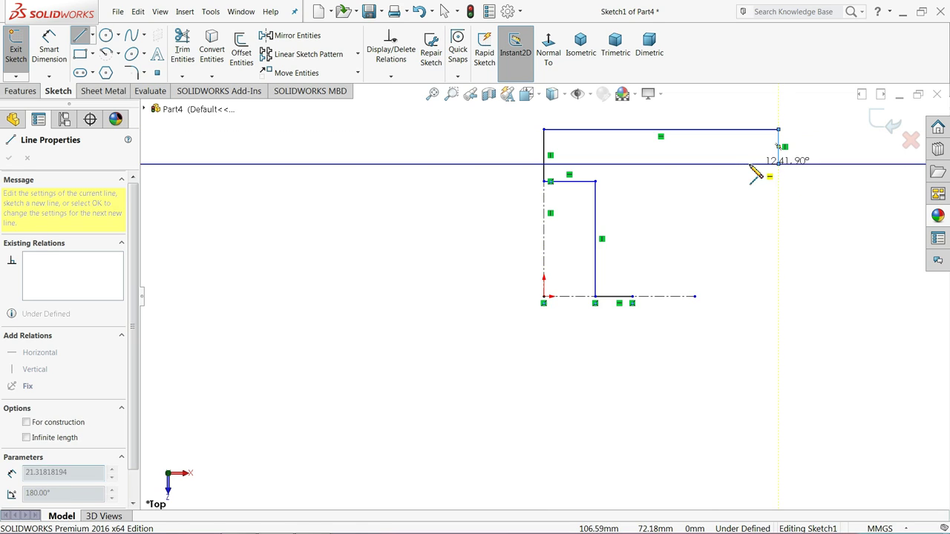
Close the profile with the flange's underside, a small step down, and the stem's outer side ending at the base on the horizontal centerline.
left_click(673, 163)
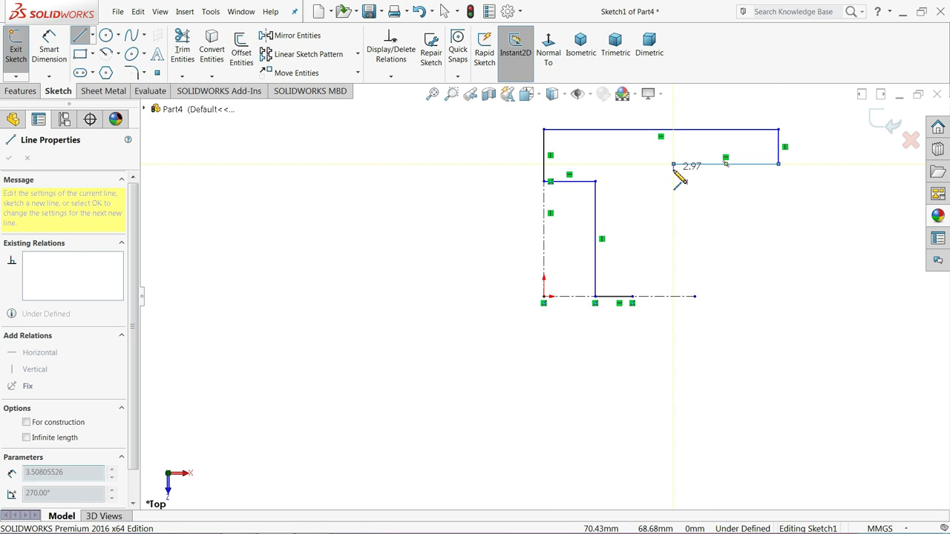
left_click(632, 172)
left_click(632, 297)
right_click(461, 243)
left_click(487, 244)
scroll(715, 144, "down", 4)
Dimension the profile's overall height from the base line to the top edge as 9 mm.
left_click(49, 52)
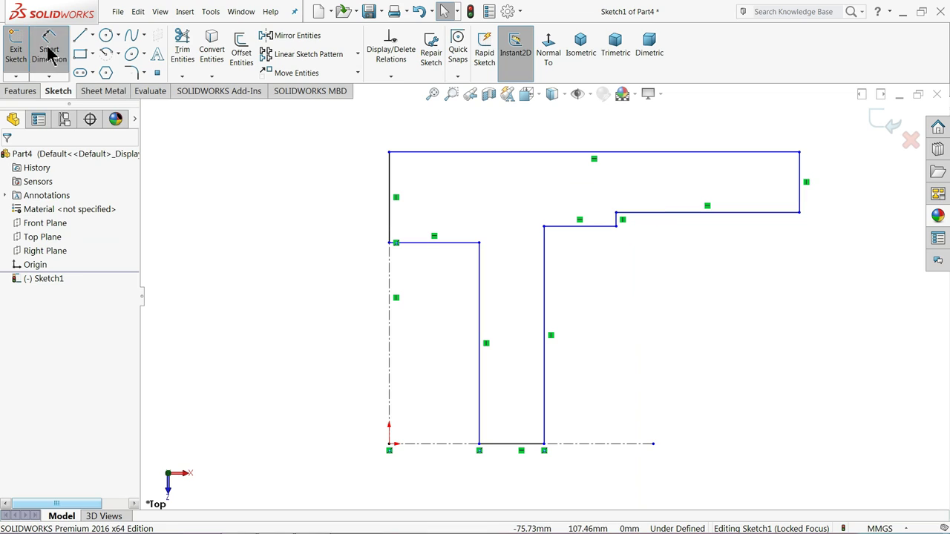
left_click(460, 153)
left_click(512, 445)
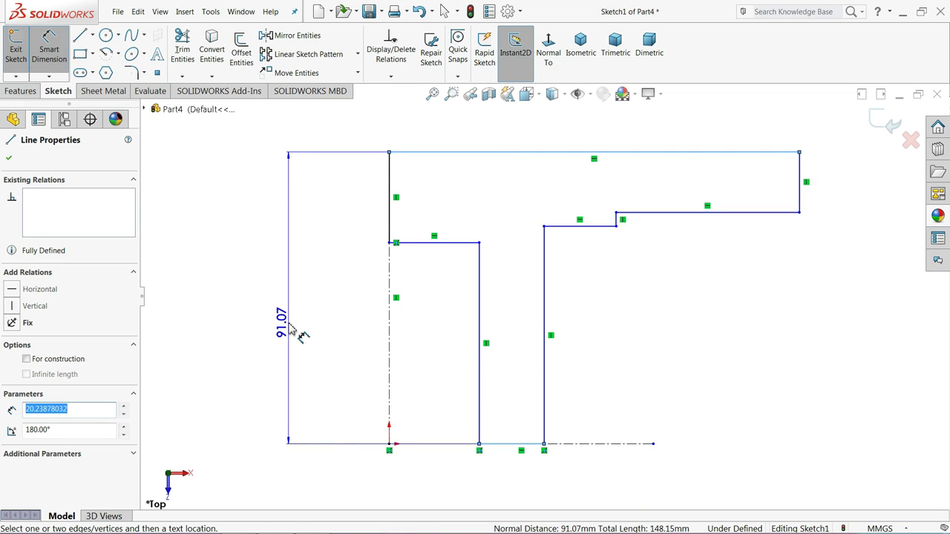
left_click(291, 333)
type("9")
left_click(229, 327)
Dimension the stem's inner vertical line as 6 mm.
left_click(482, 312)
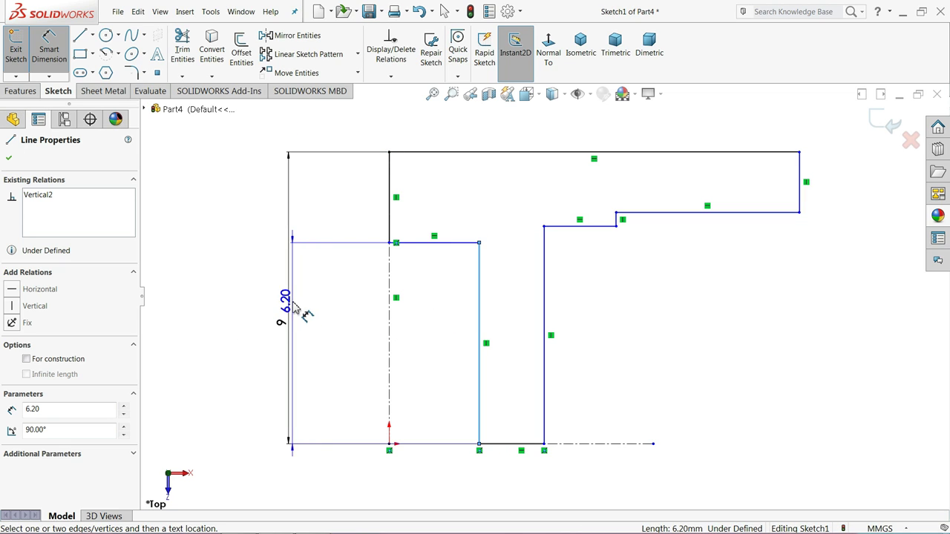
left_click(327, 317)
type("6")
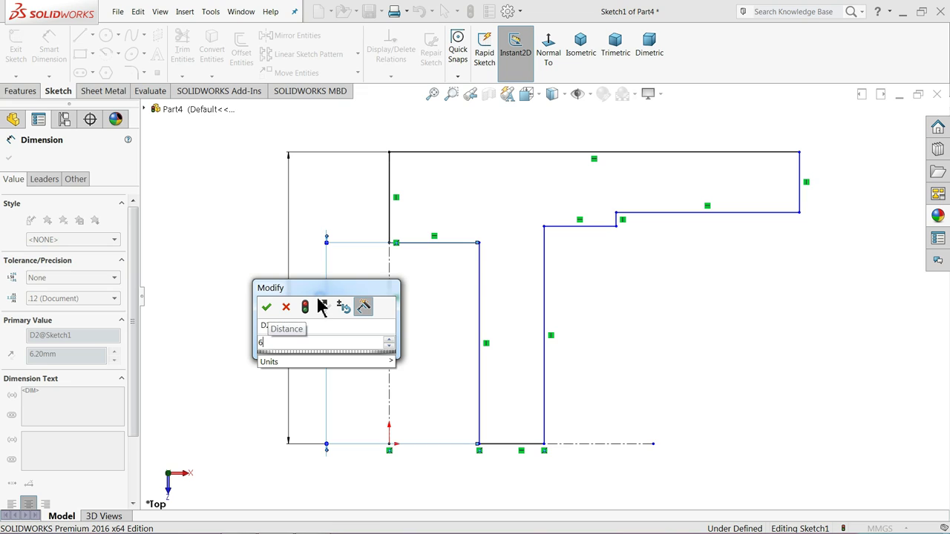
key("Return")
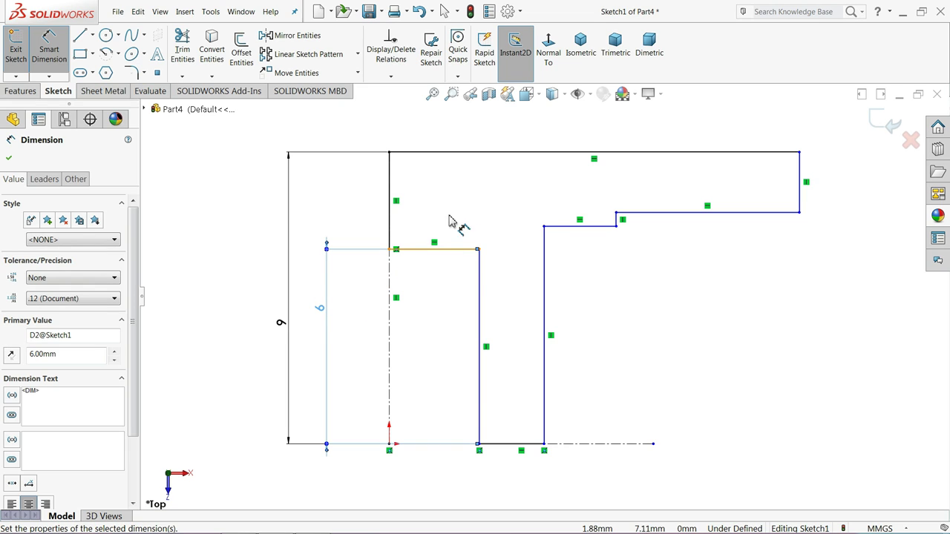
Dimension the distance from the top edge to the short horizontal ledge beside the stem as 2 mm.
left_click(657, 153)
left_click(606, 225)
left_click(842, 195)
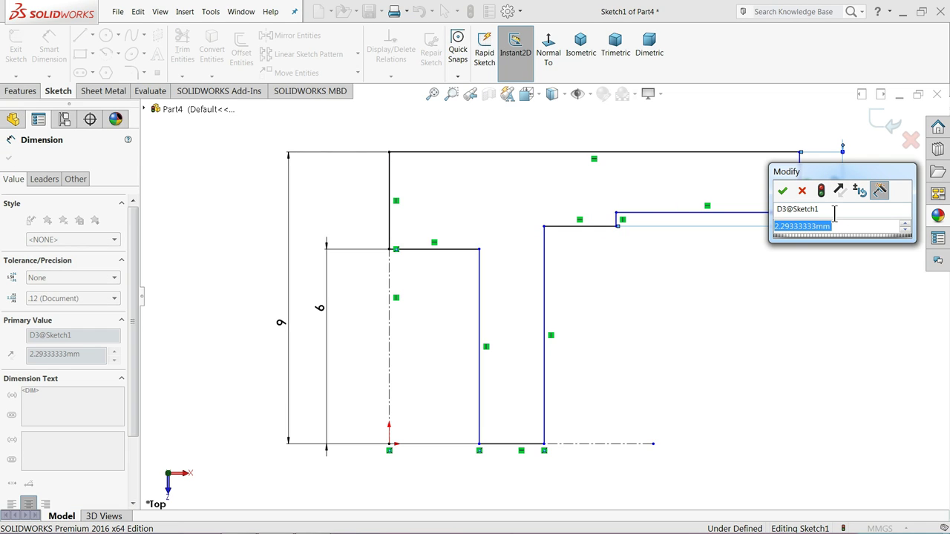
type("2")
left_click(782, 191)
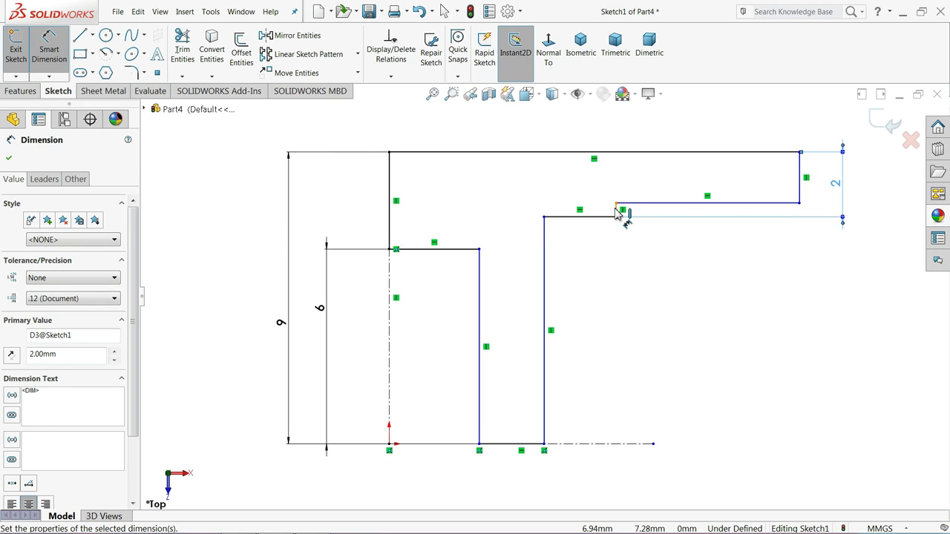
Dimension the small vertical step under the flange as 0.4 mm.
left_click(617, 210)
left_click(587, 195)
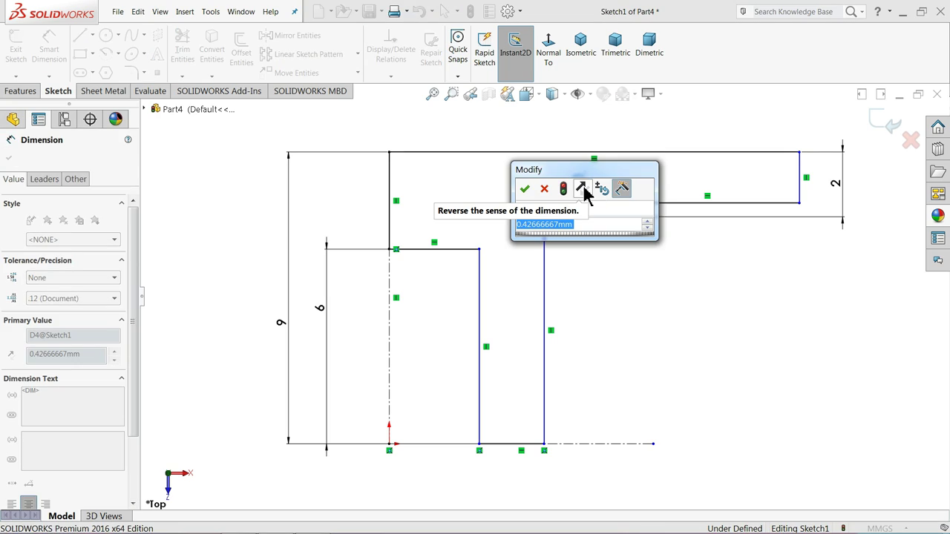
type("0.4")
key("Return")
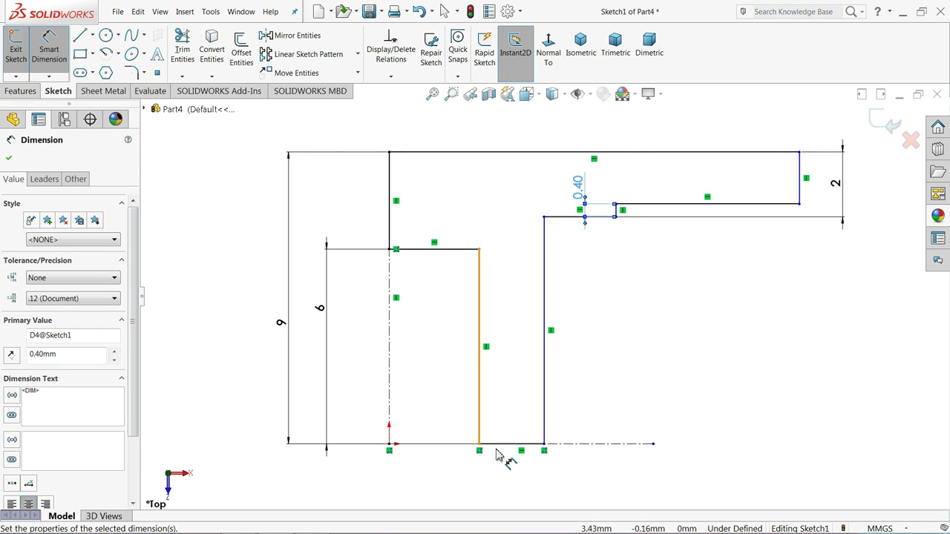
Dimension the stem's outer vertical line 4 mm from the vertical centerline.
left_click(546, 424)
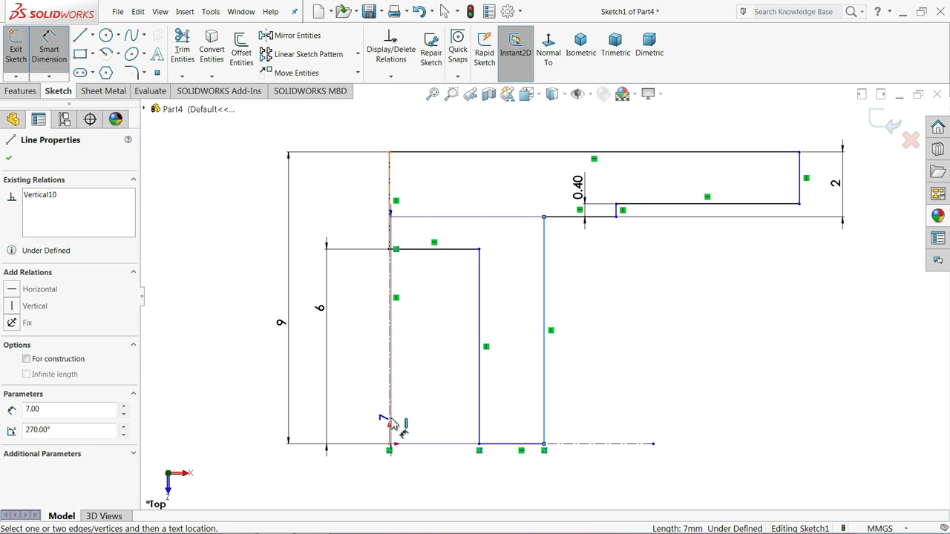
left_click(389, 425)
left_click(445, 496)
type("4")
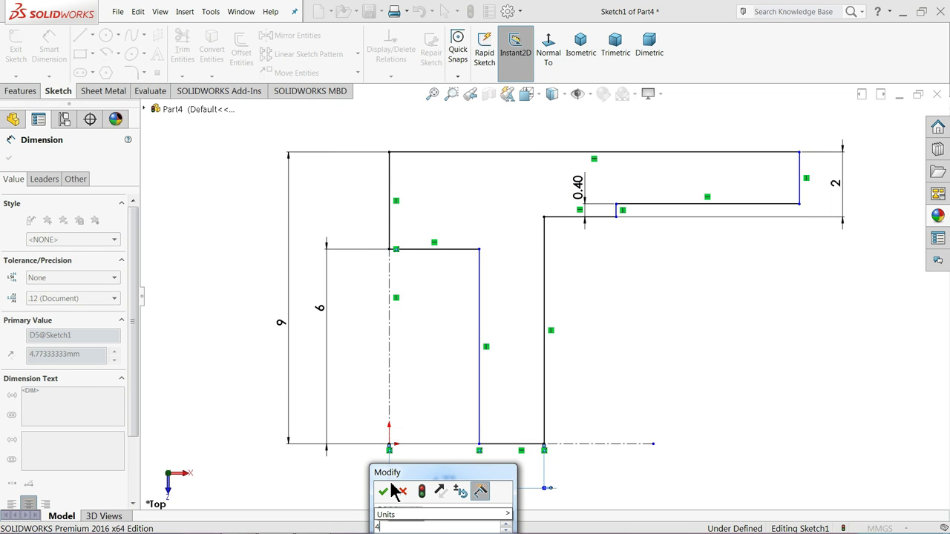
left_click(381, 489)
Dimension the short horizontal line at the stem's base to a wall thickness of 1.5 mm.
left_click(501, 445)
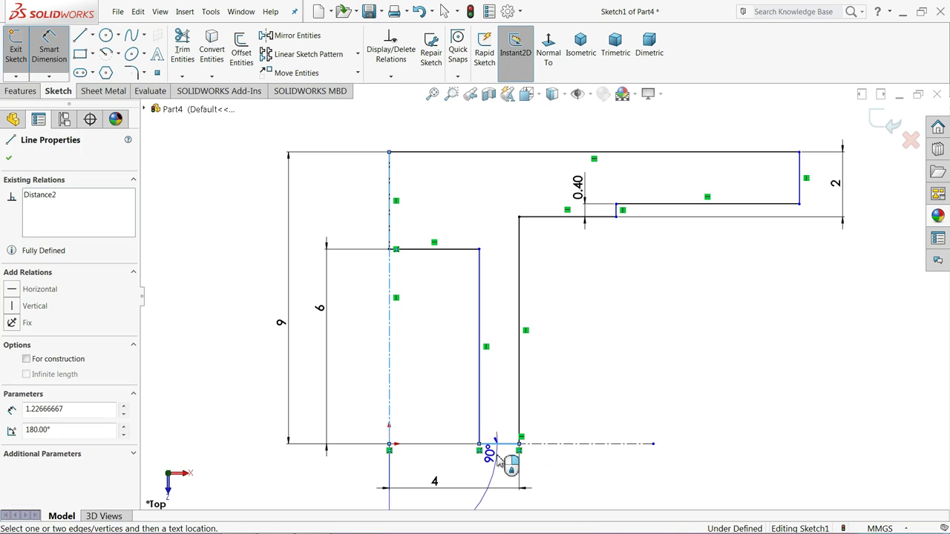
left_click(513, 445)
left_click(558, 473)
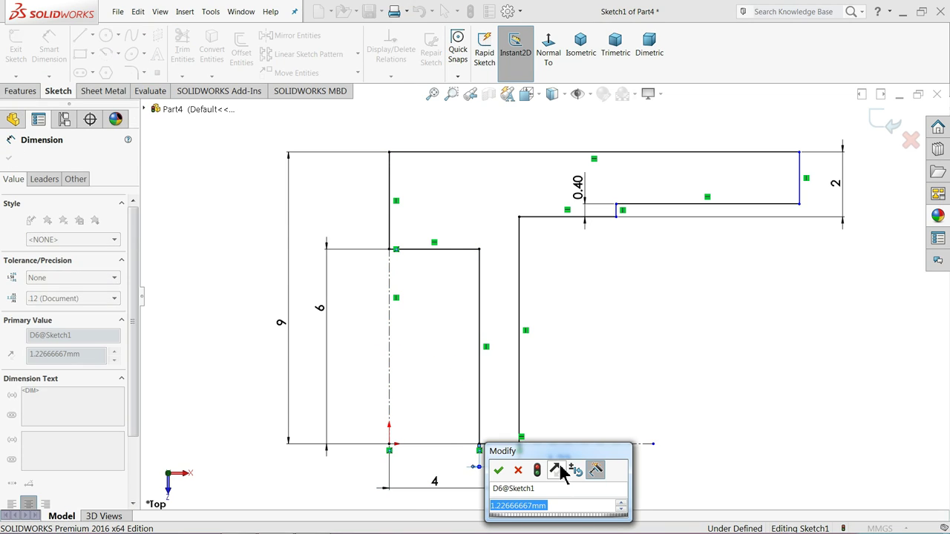
type("1.5")
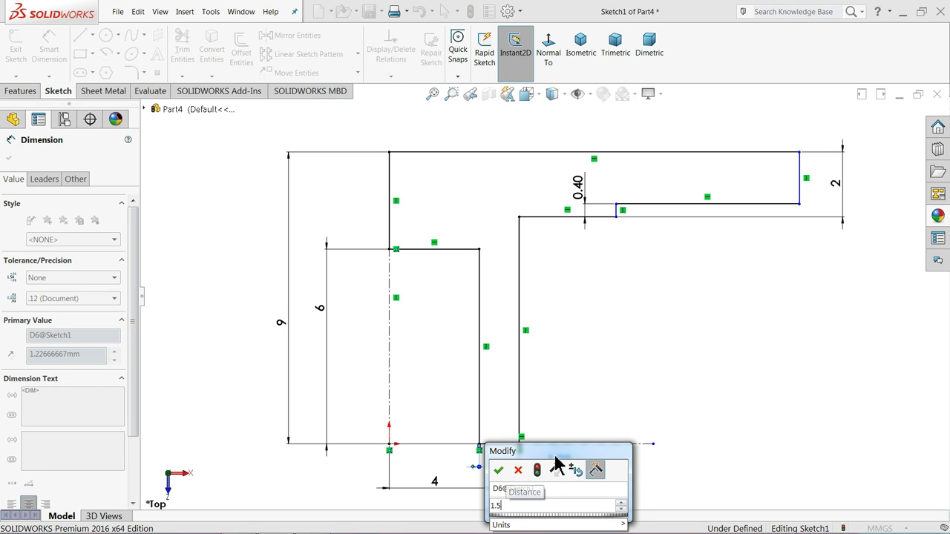
key("Return")
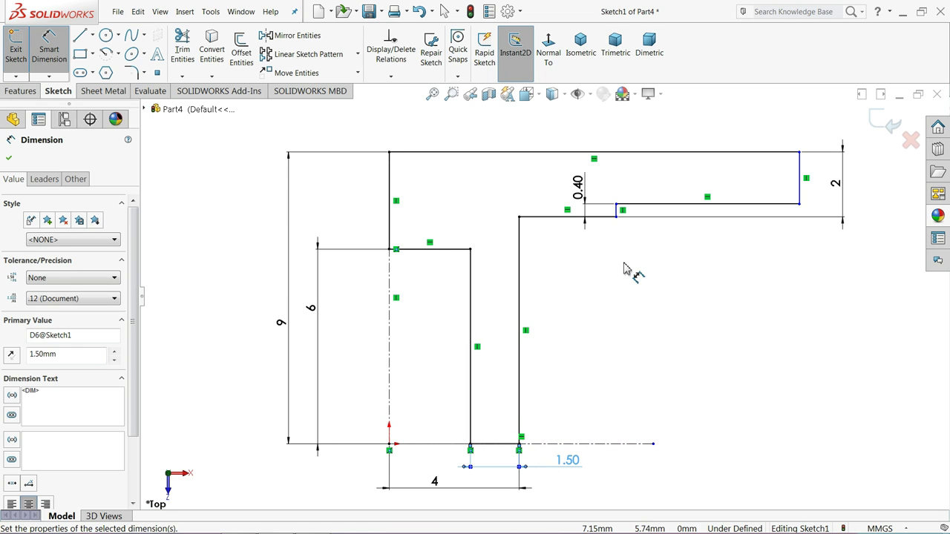
Dimension the flange's outer vertical edge from the profile's inner vertical line and set the distance to 10.75 mm.
scroll(622, 264, "up", 3)
left_click(720, 210)
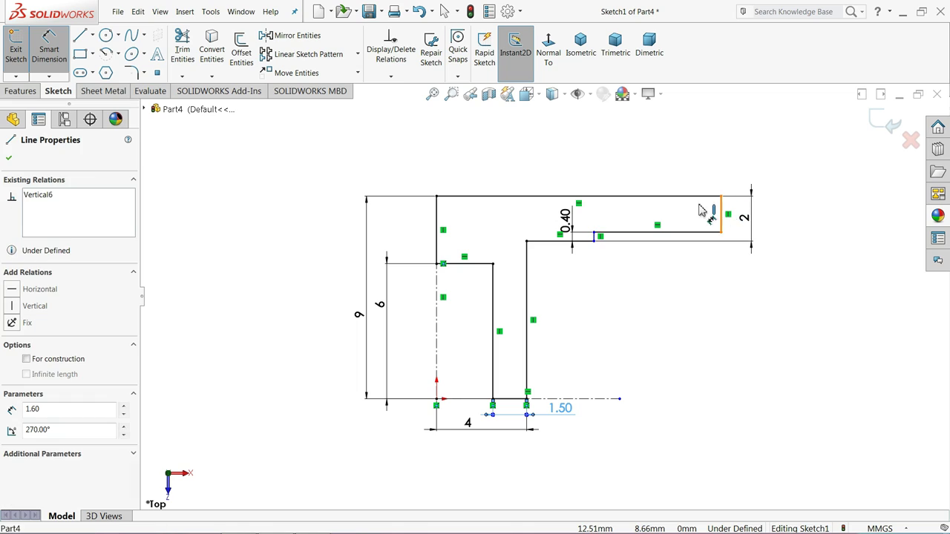
left_click(437, 223)
left_click(527, 152)
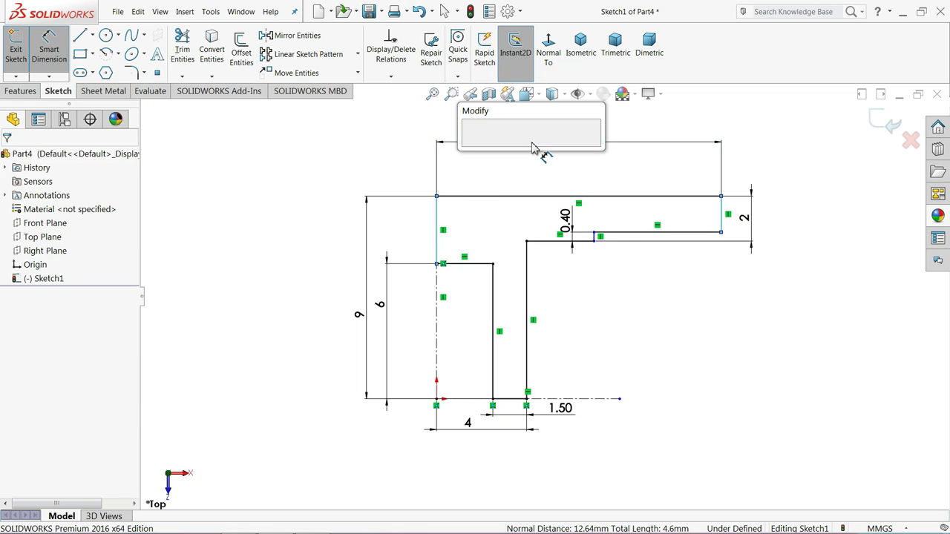
type("10.")
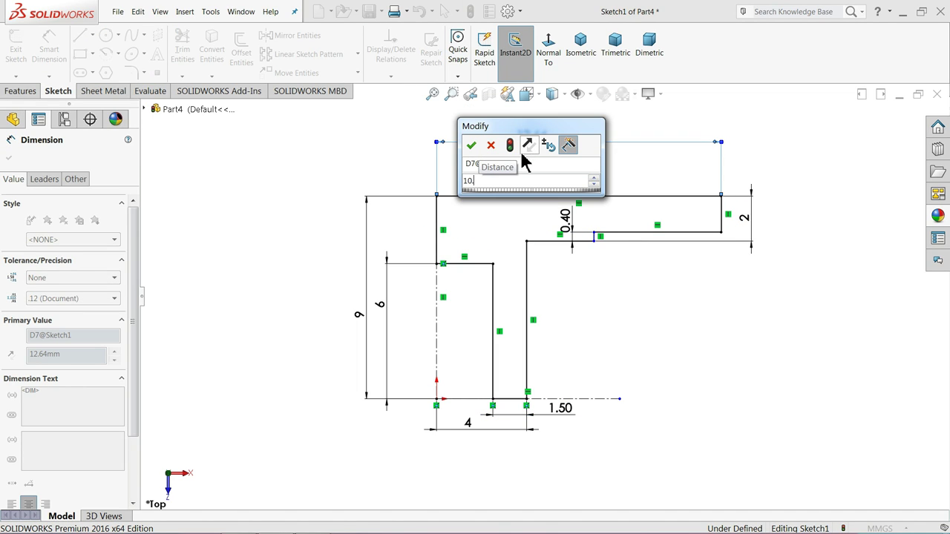
type("45")
key("Return")
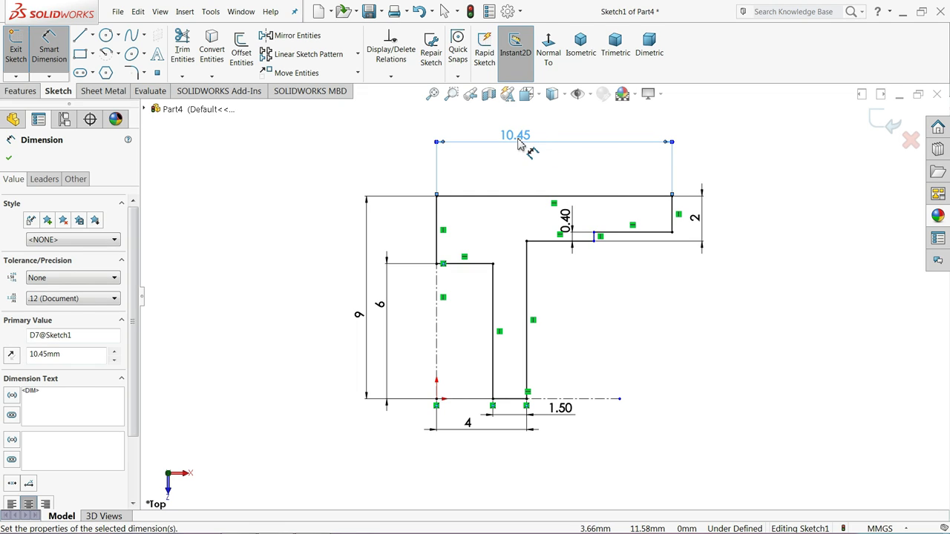
left_click(531, 141)
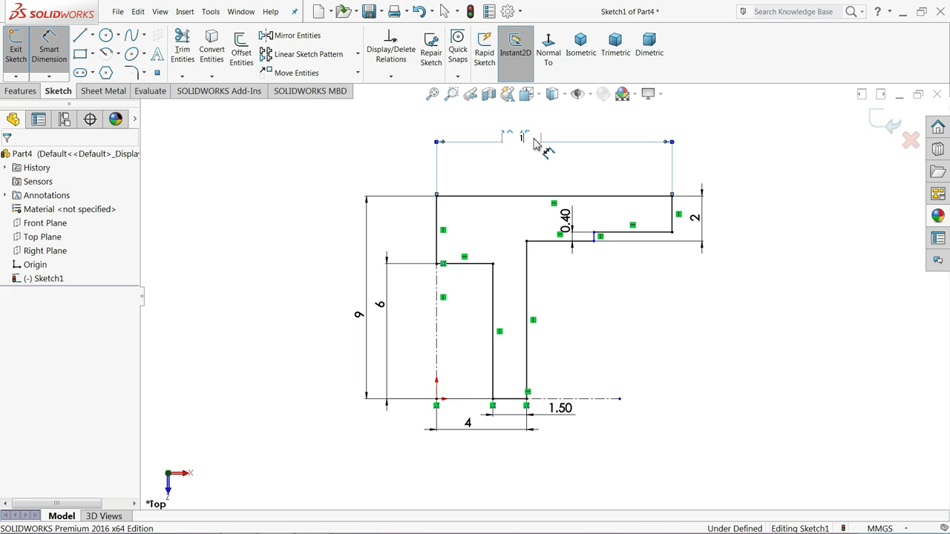
type("10.75")
key("Return")
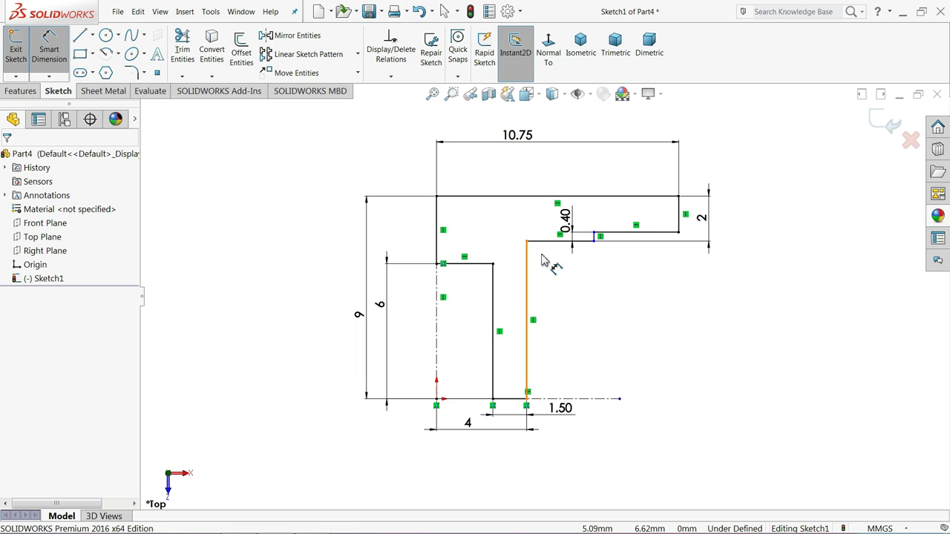
Dimension the small step's corner from the profile's inner vertical line at 5.75 mm.
left_click(595, 244)
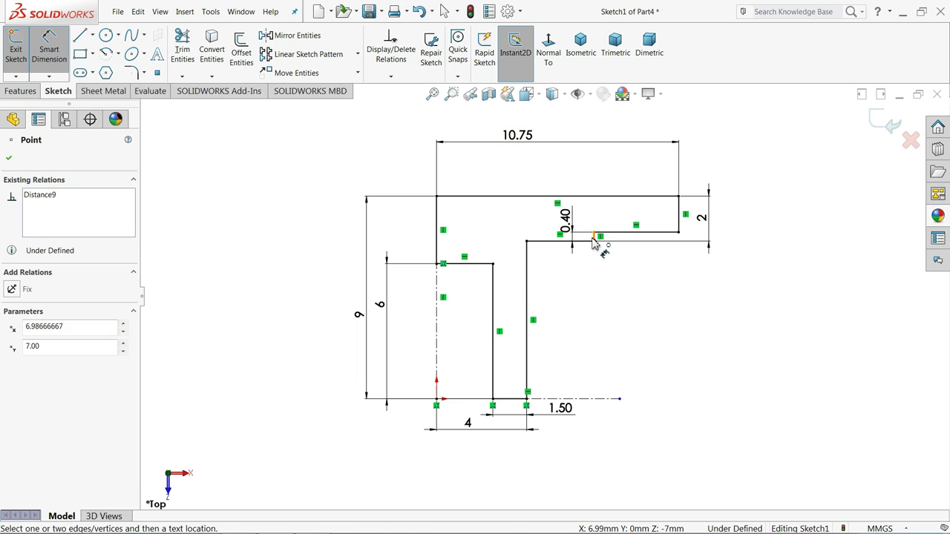
left_click(441, 229)
left_click(502, 175)
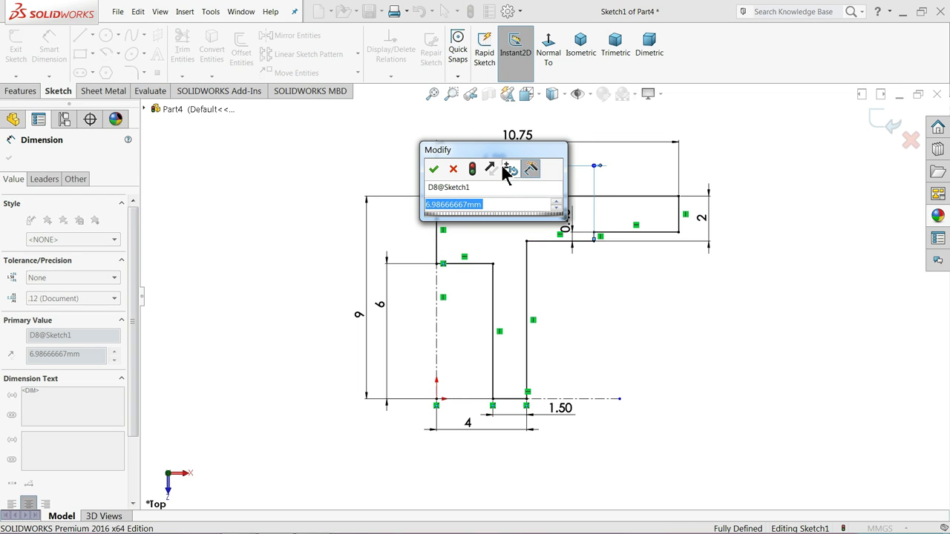
type("5.75")
key("Return")
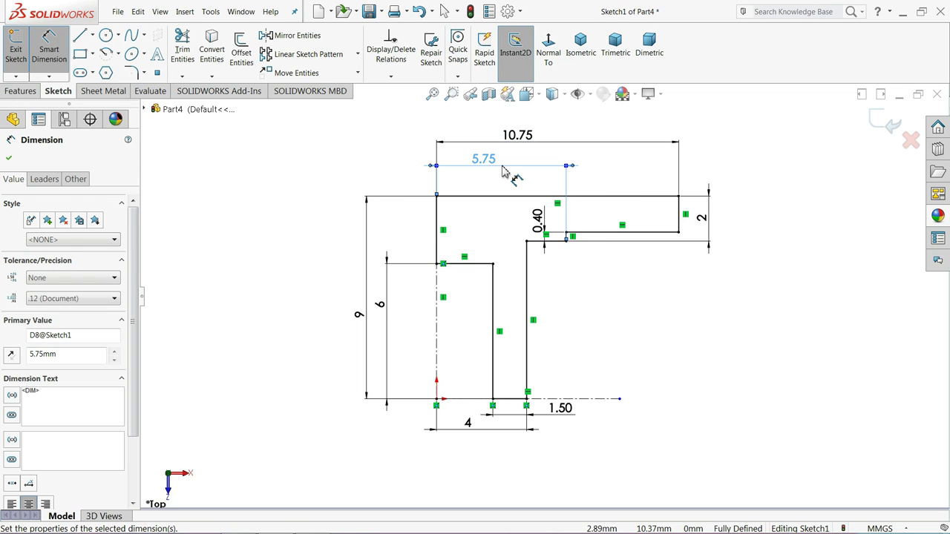
left_click(301, 232)
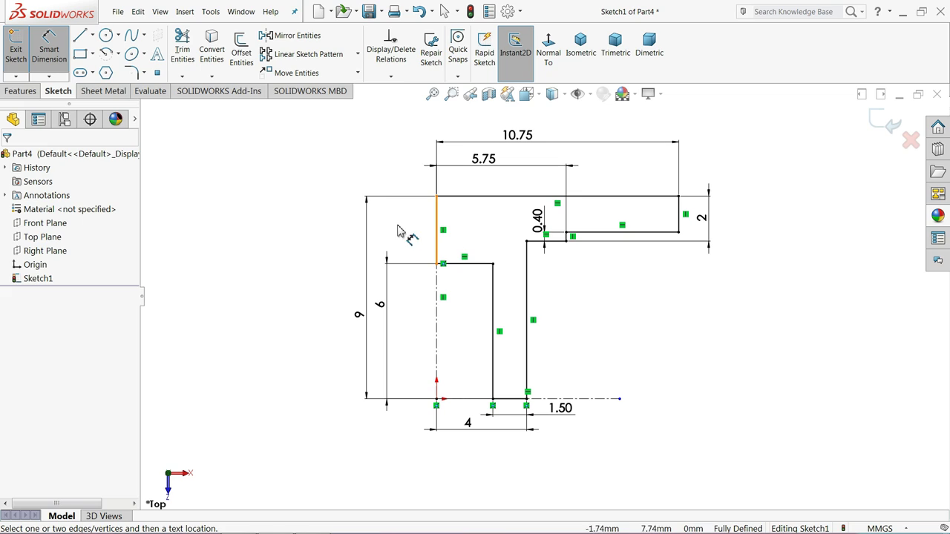
Revolve the profile 360 degrees about the vertical centerline to create the solid cap.
left_click(26, 92)
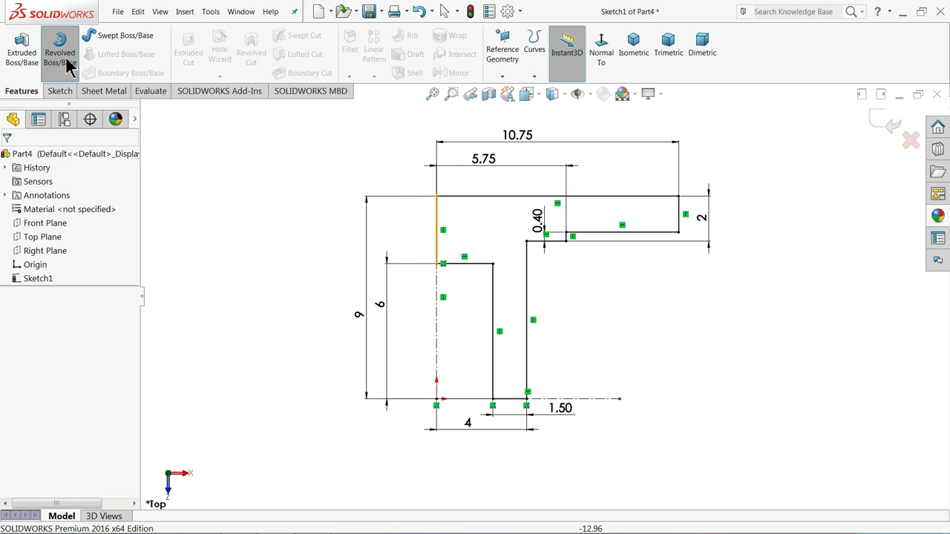
left_click(61, 56)
left_click(440, 299)
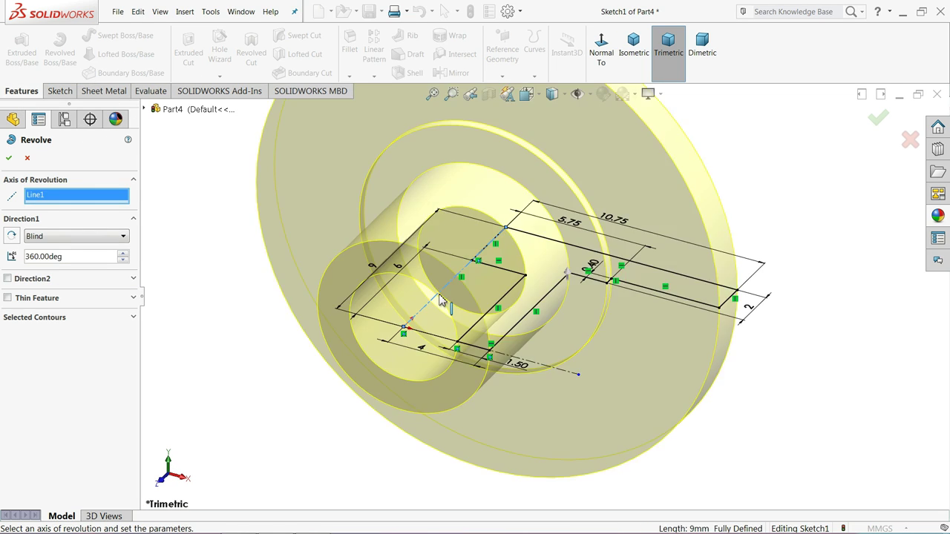
left_click(9, 158)
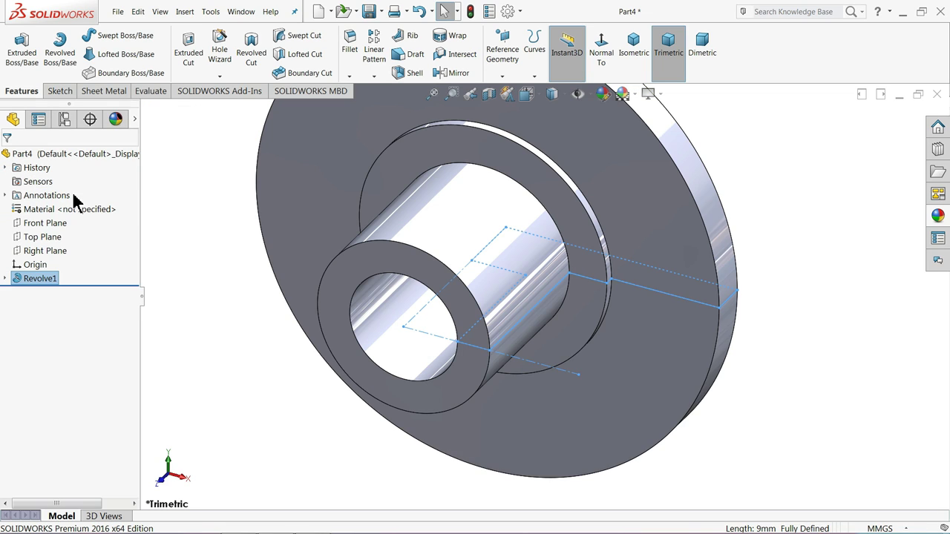
left_click(248, 215)
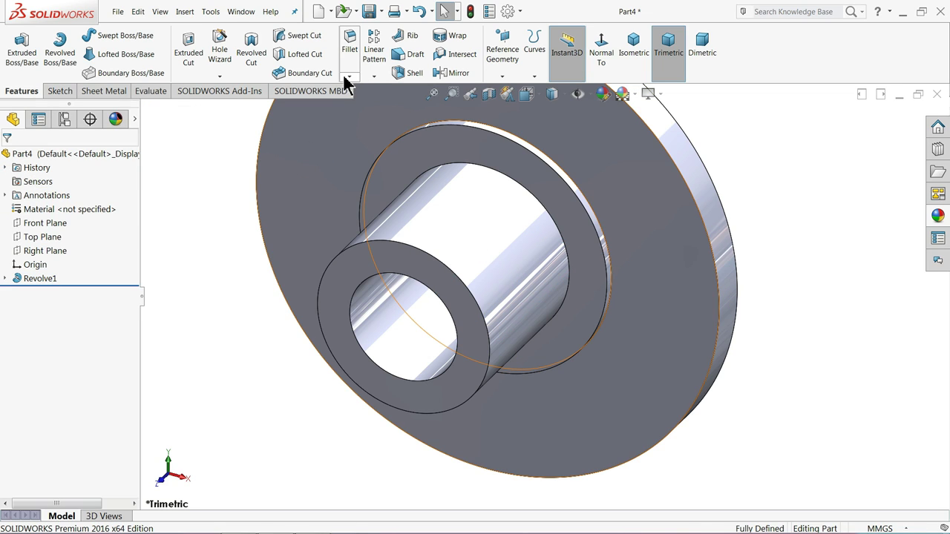
Chamfer the edges of the hollow stem's ring-shaped end face by 0.2 mm at 45 degrees.
left_click(347, 76)
left_click(371, 103)
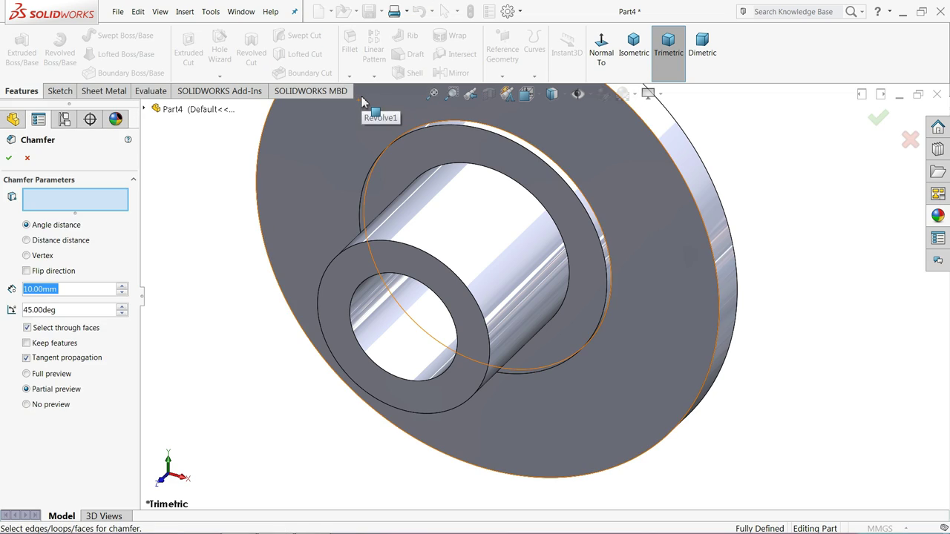
type("0.2")
key("Return")
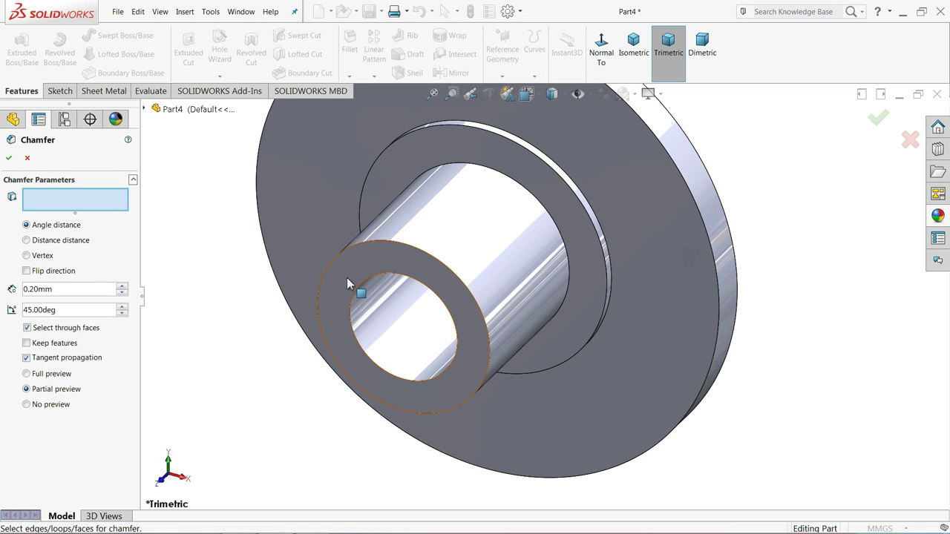
left_click(349, 278)
left_click(9, 159)
Fillet the outer edge of the cap's flat circular face with a 1 mm radius.
scroll(250, 222, "down", 3)
middle_click_drag(318, 171, 201, 245)
scroll(535, 253, "down", 3)
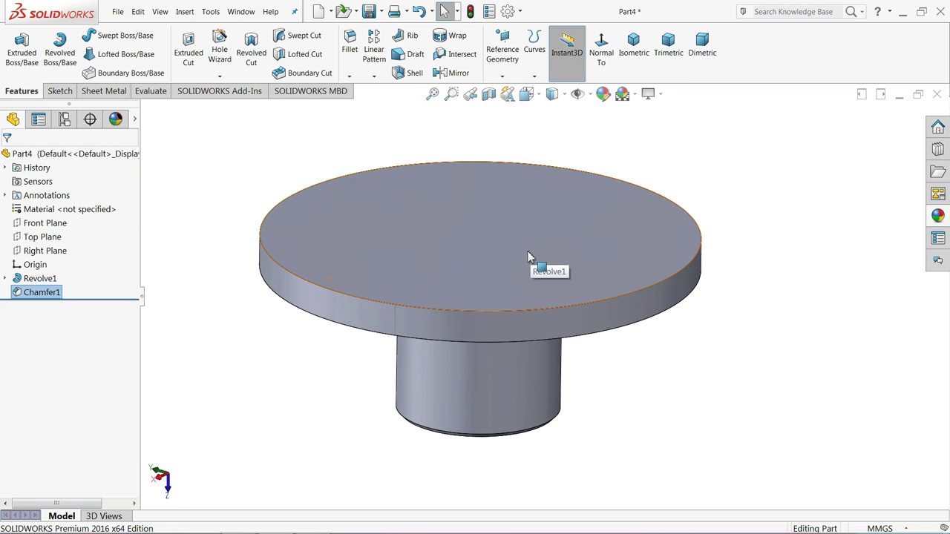
left_click(356, 53)
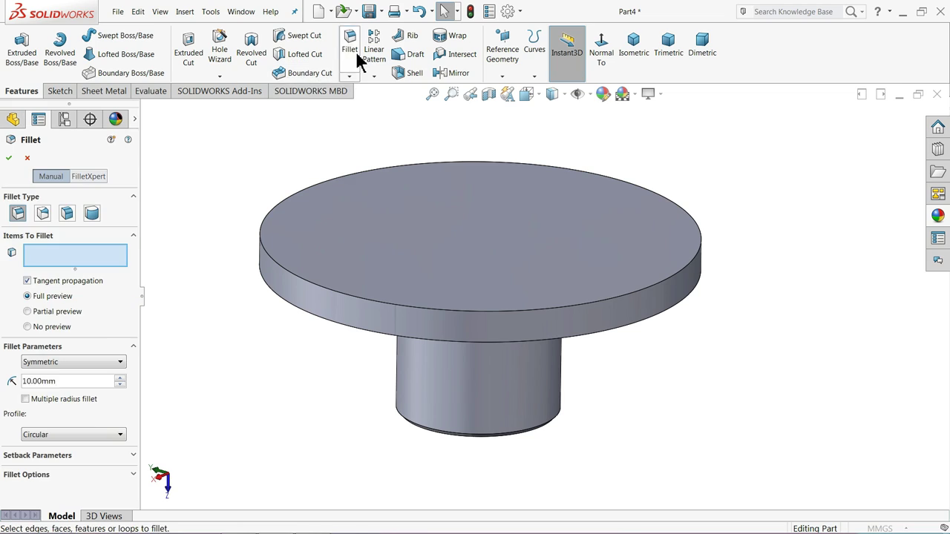
type("1")
left_click(342, 262)
left_click(10, 158)
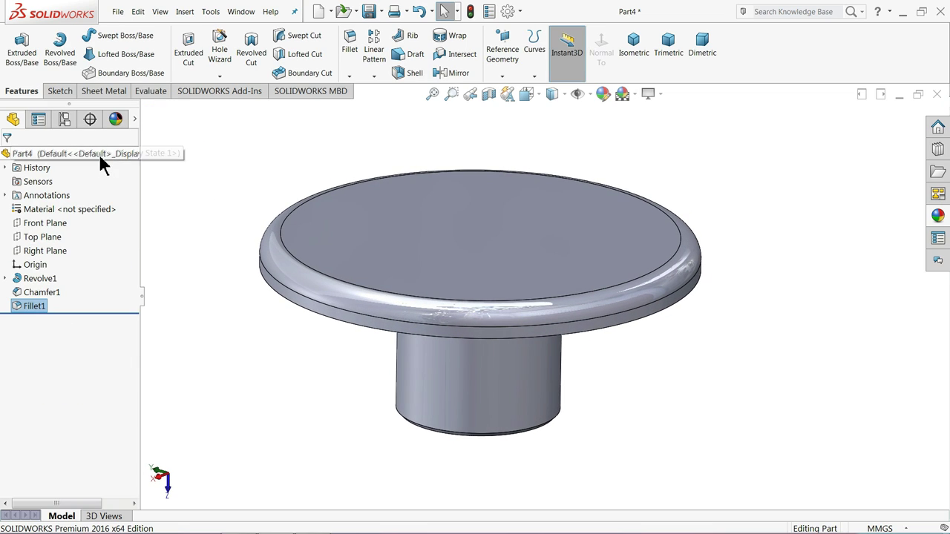
Apply the blue polished ABS plastic appearance to the whole part.
left_click(98, 154)
left_click(936, 218)
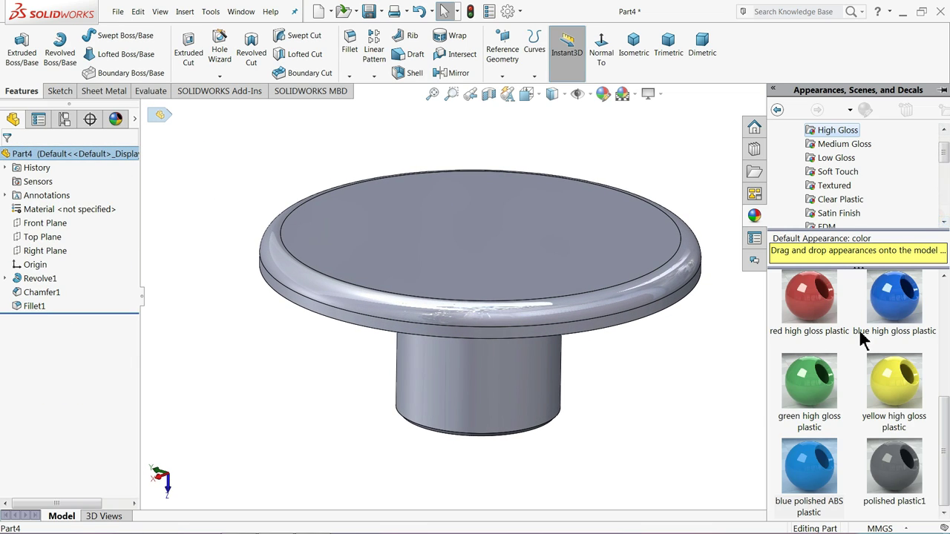
double_click(809, 467)
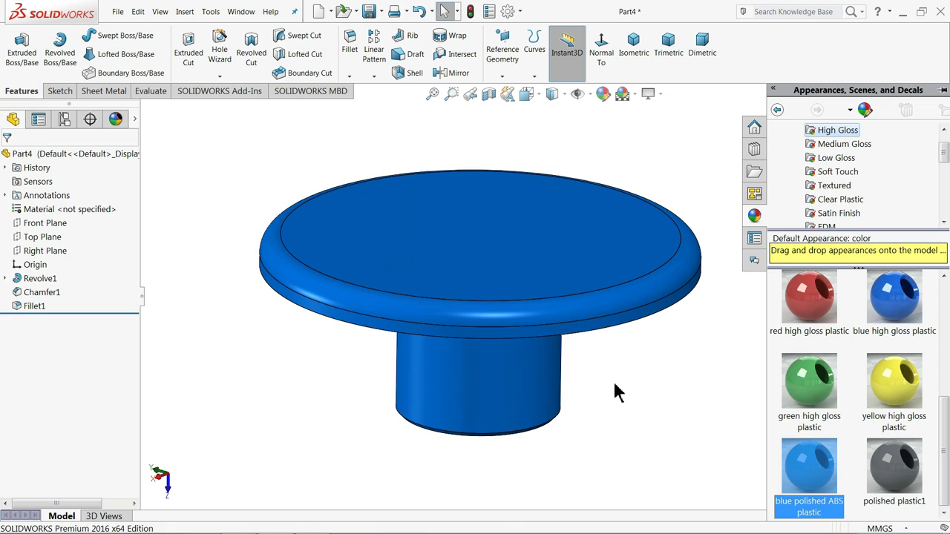
Change the color of the part's appearance to bright red from the standard swatches.
left_click(603, 94)
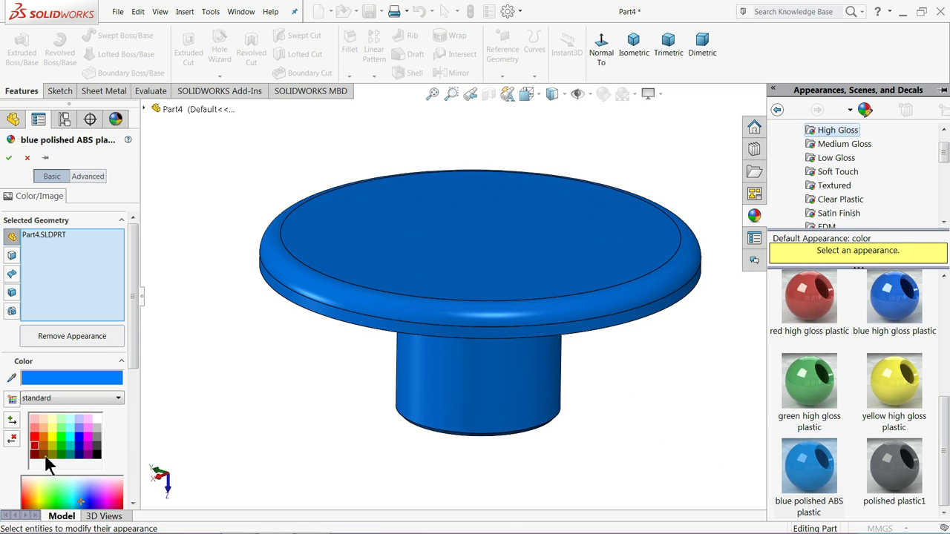
left_click(34, 436)
left_click(31, 447)
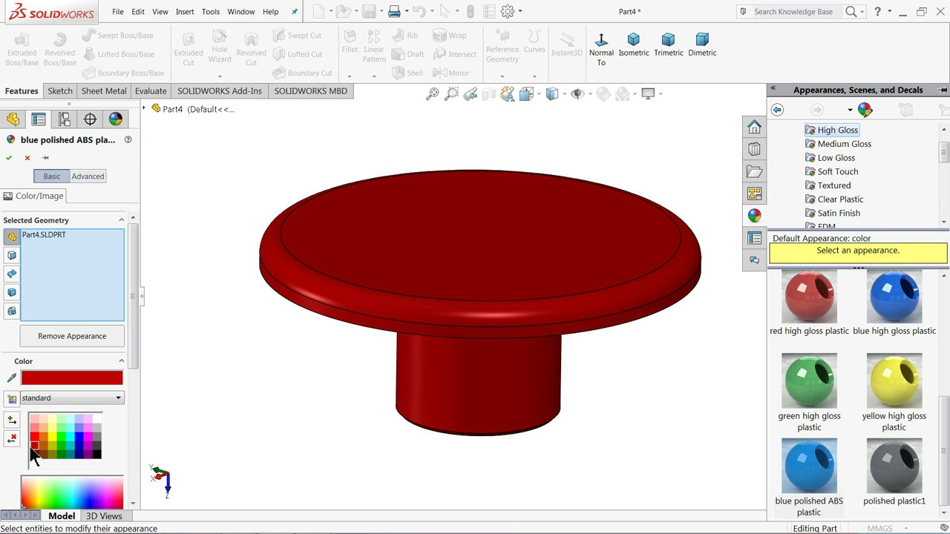
left_click(34, 437)
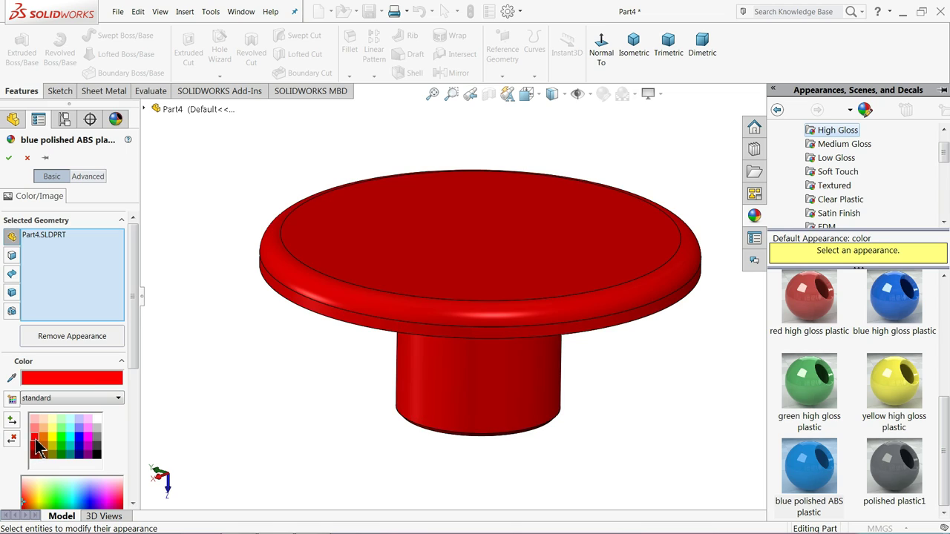
left_click(9, 158)
Save the part as "2.top cover" in the figdet spinner folder.
middle_click_drag(174, 203, 202, 311)
left_click(371, 11)
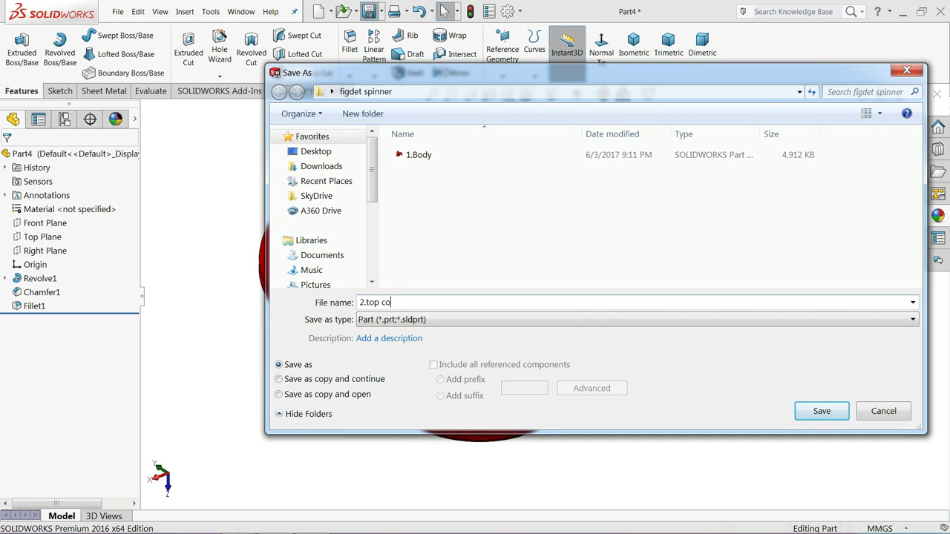
type("2.top cover")
key("Return")
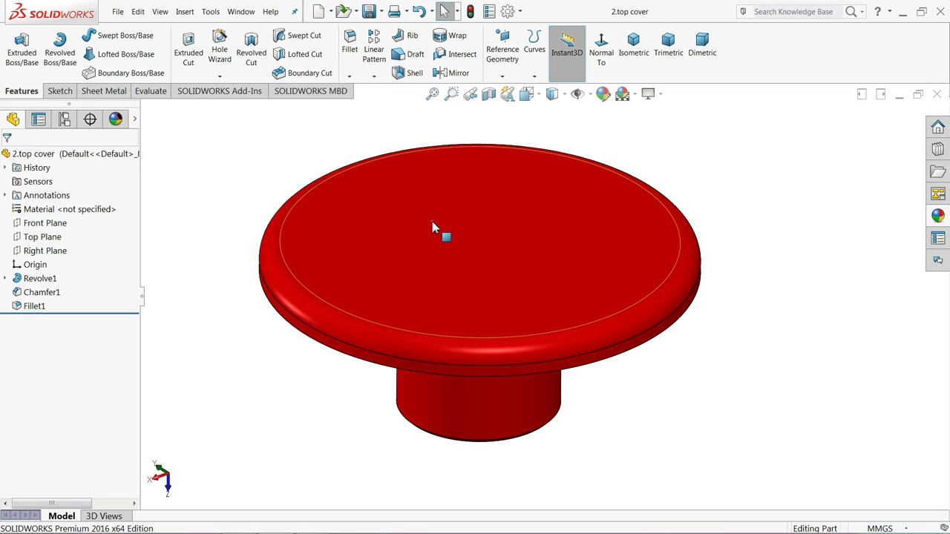
scroll(431, 222, "down", 2)
middle_click_drag(438, 282, 432, 287)
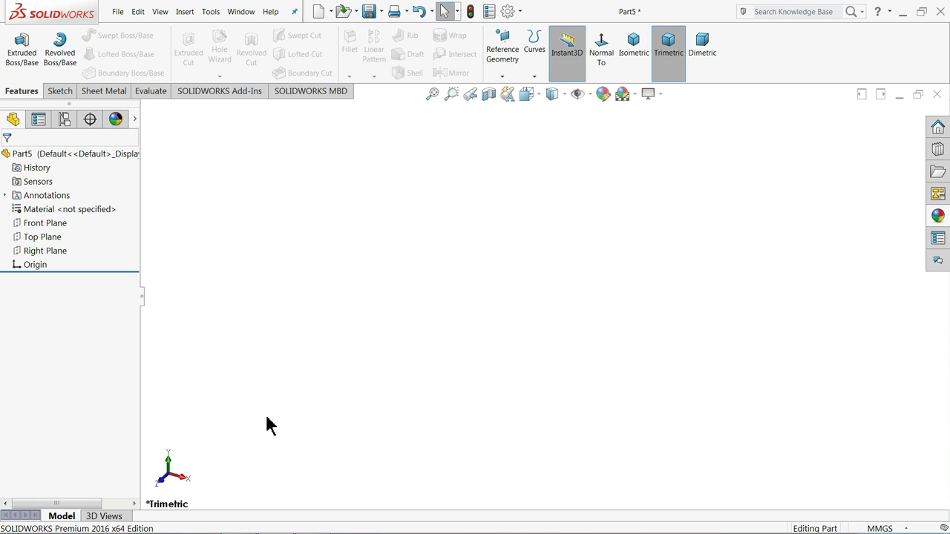
Sketch a closed, stepped L-shaped profile on the Top Plane from the origin, about 99 mm high and 133 mm wide.
left_click(21, 236)
left_click(54, 238)
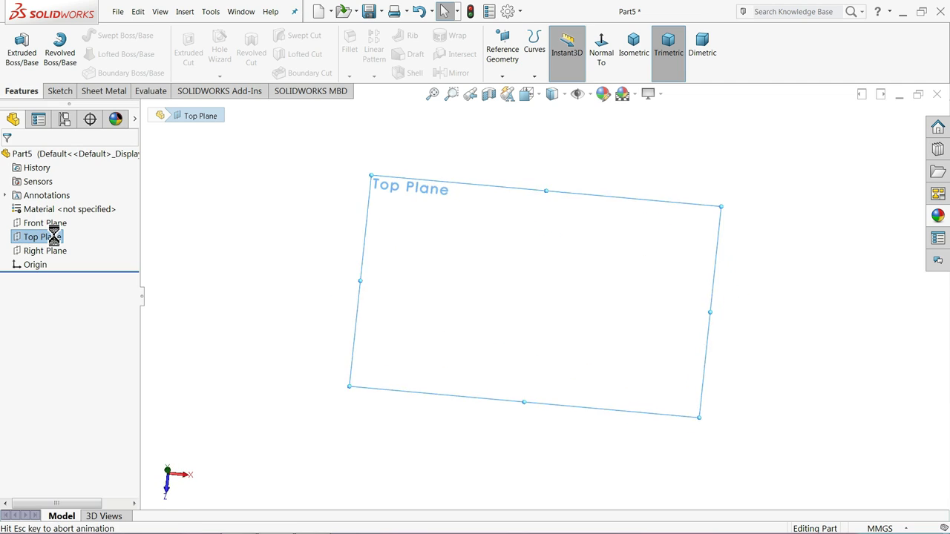
left_click(80, 37)
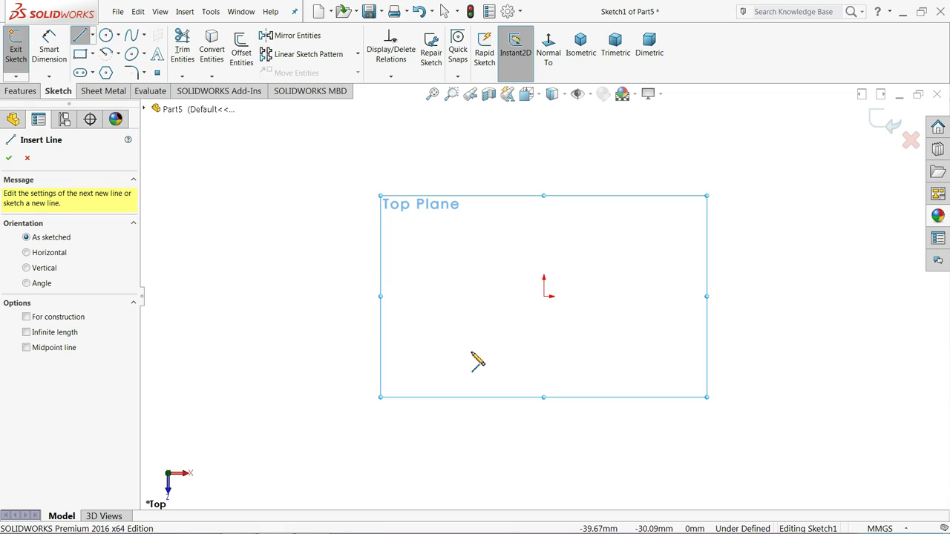
left_click(604, 301)
left_click(544, 296)
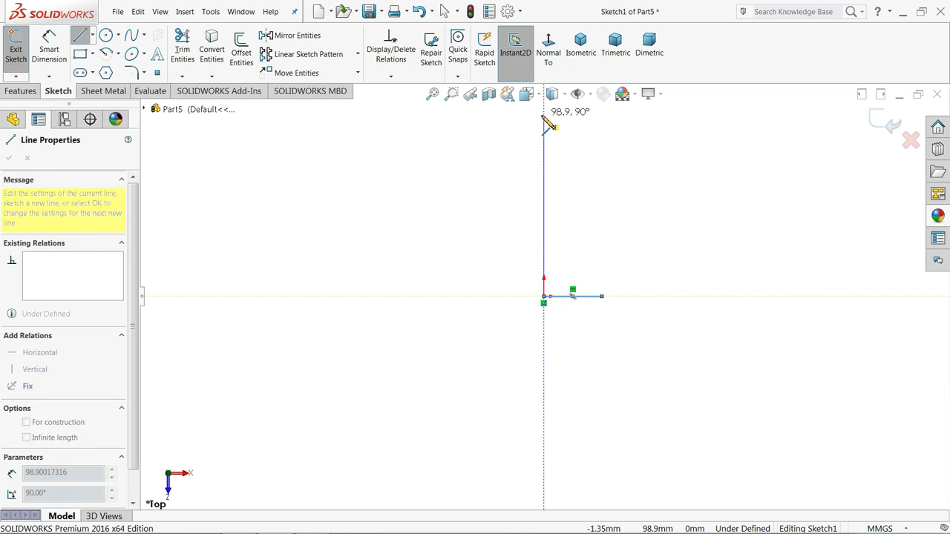
left_click(544, 115)
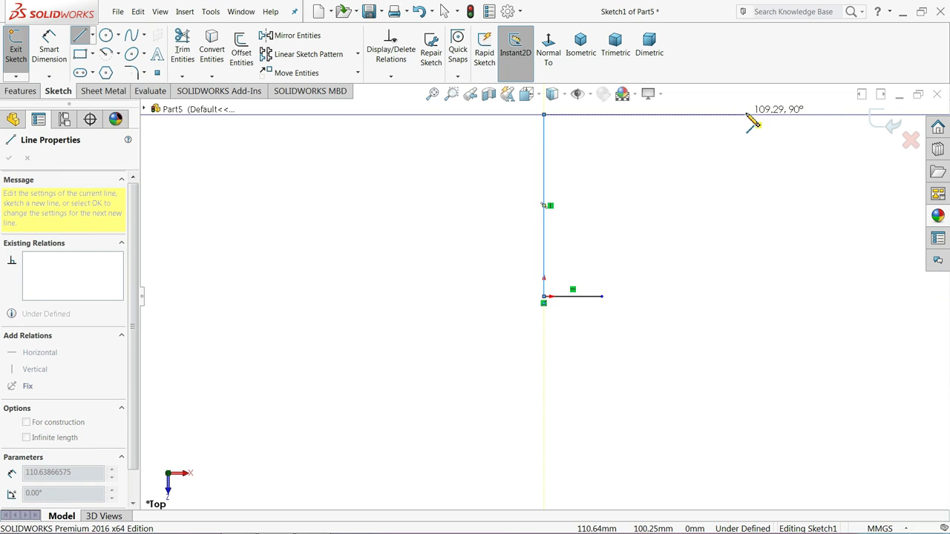
left_click(788, 115)
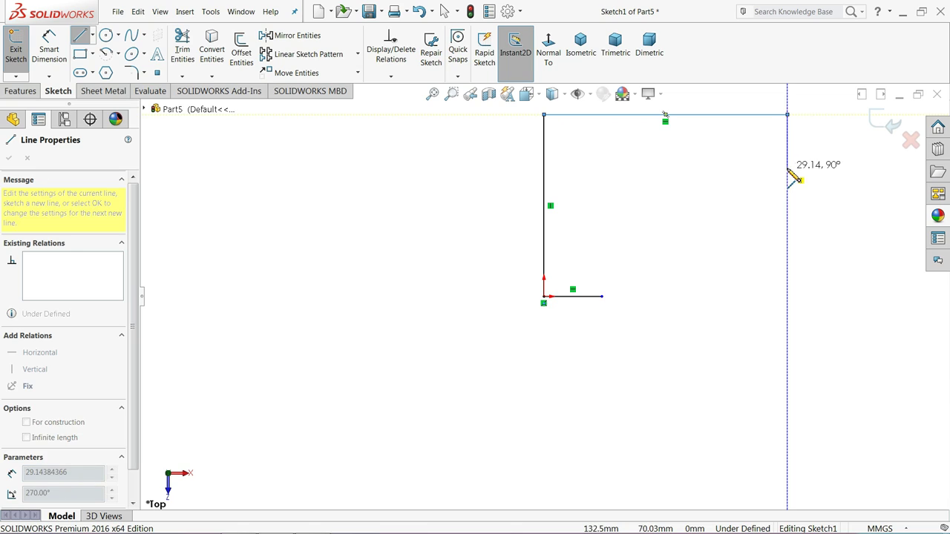
left_click(788, 167)
left_click(661, 168)
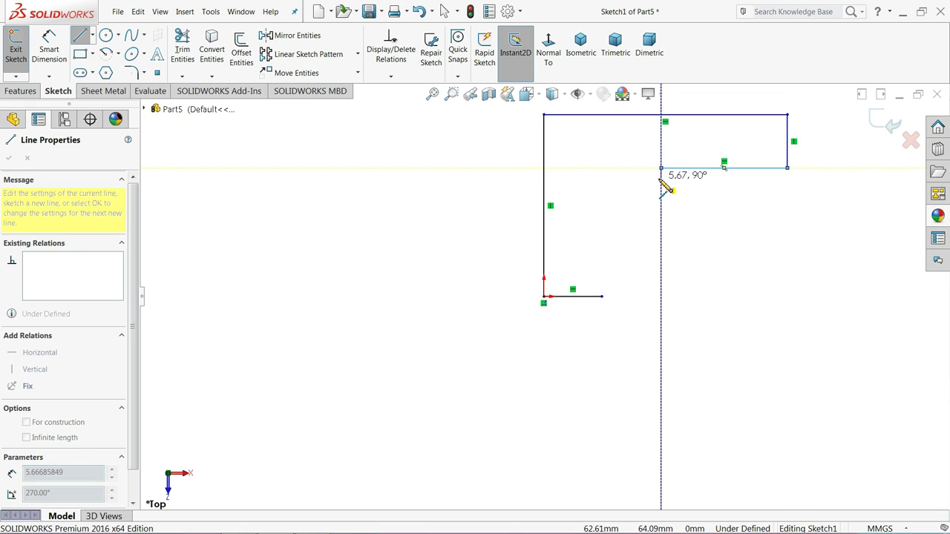
left_click(601, 181)
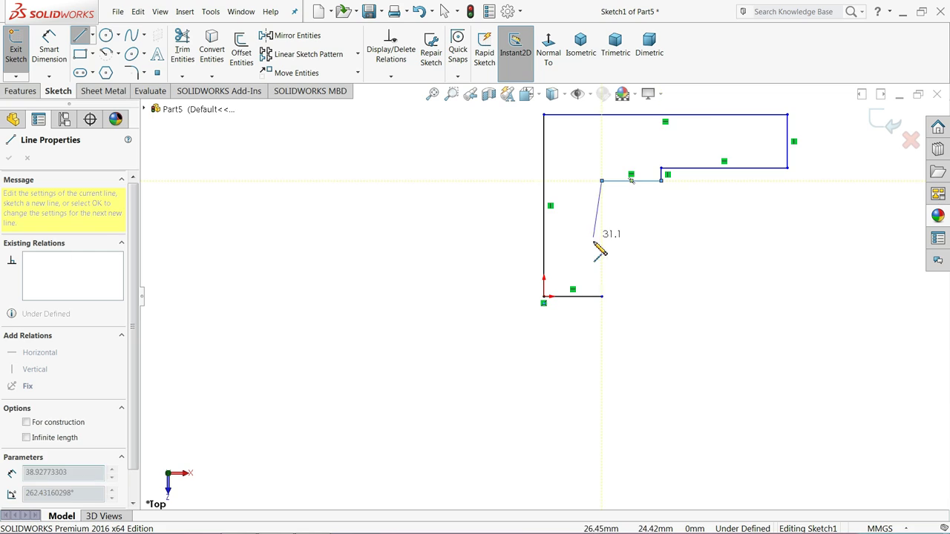
left_click(602, 296)
right_click(460, 263)
left_click(483, 267)
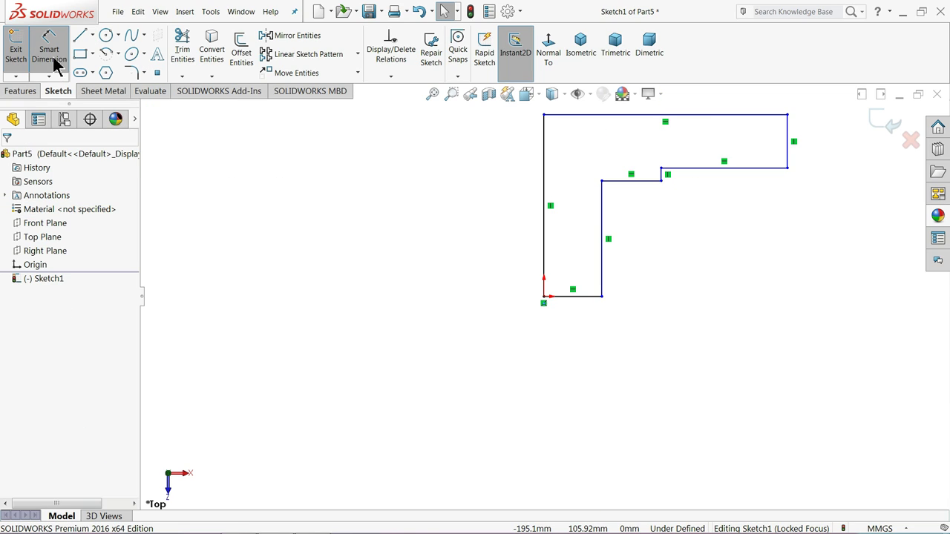
Dimension the profile's long vertical edge through the origin to 8.9 mm and its inner vertical edge to 6.9 mm.
left_click(545, 210)
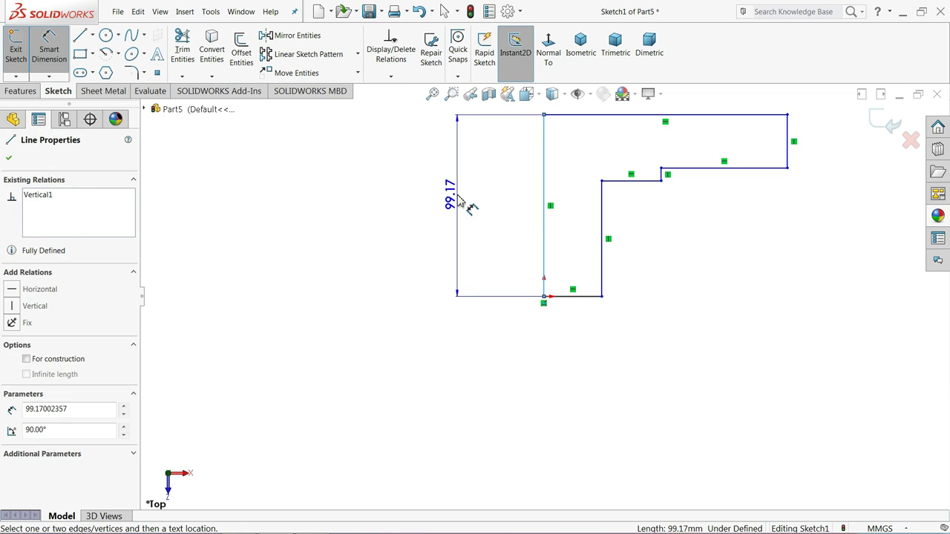
left_click(457, 199)
type("8.9")
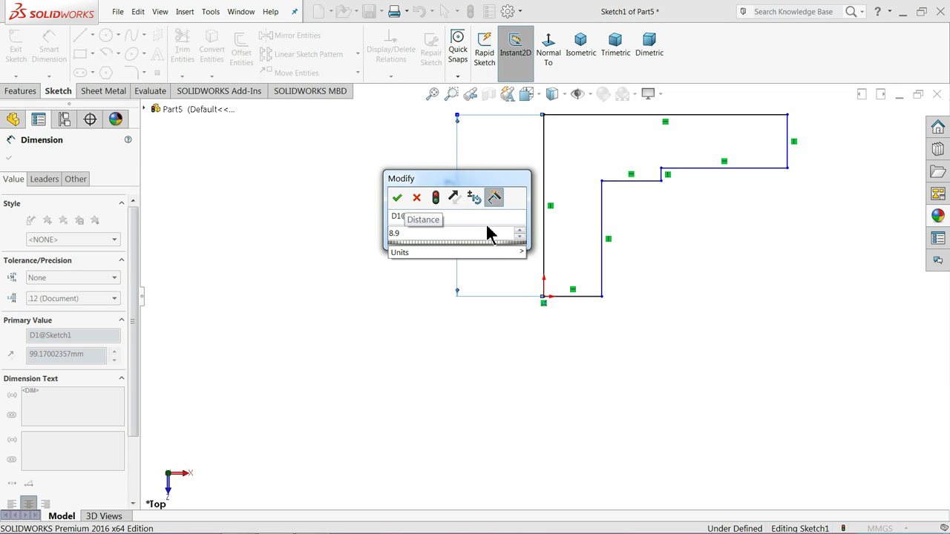
key("Return")
left_click(596, 251)
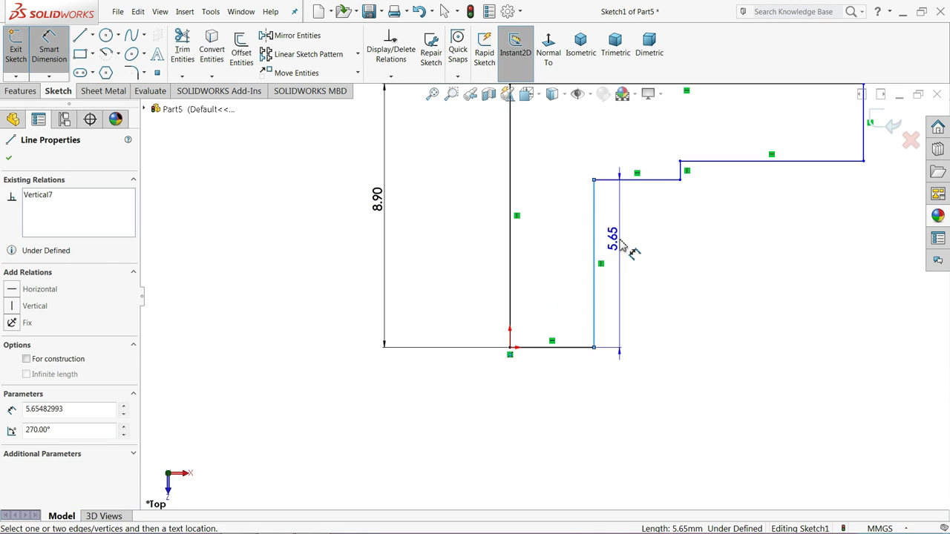
left_click(622, 247)
type("6.9")
key("Return")
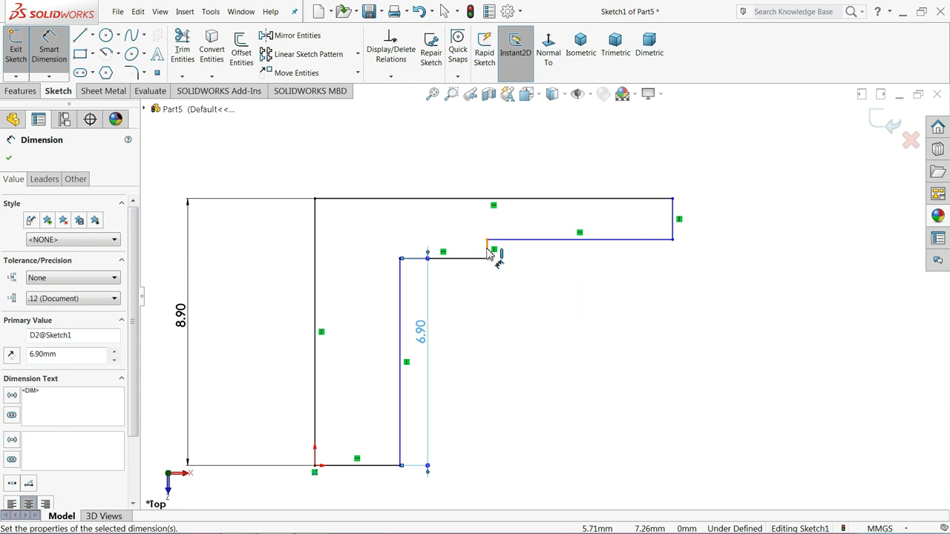
Set the height of the small step under the profile's horizontal arm to 0.4 mm.
left_click(488, 250)
left_click(464, 234)
type("0.4")
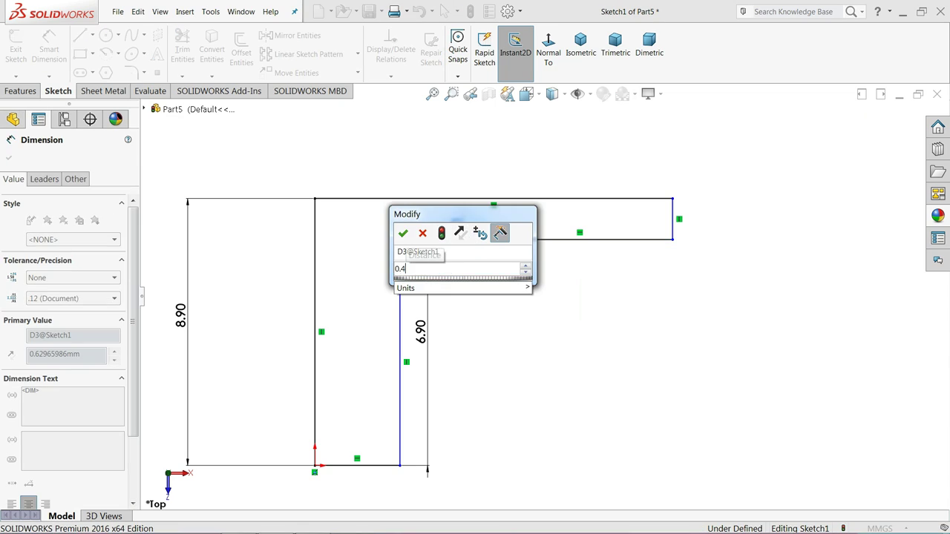
key("Return")
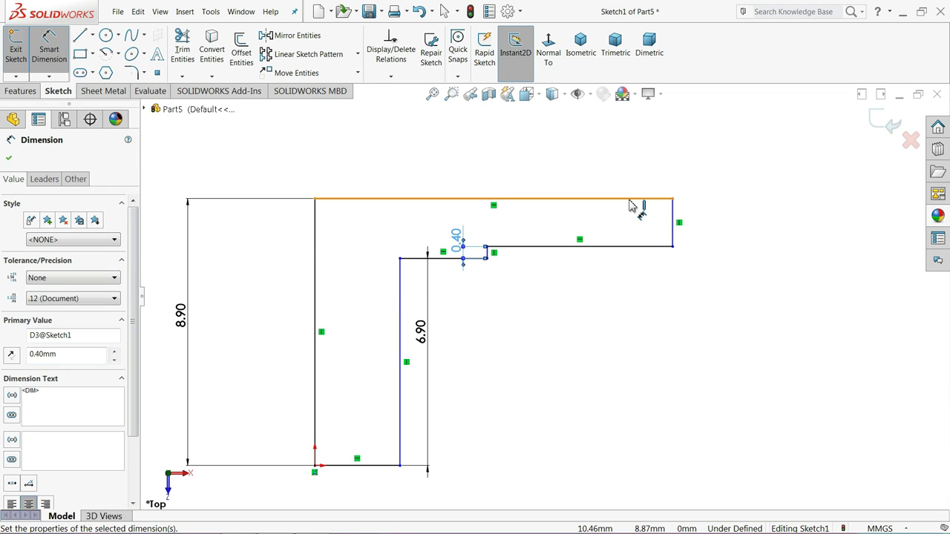
Add a driven dimension between the profile's top edge and the lower corner of the small step.
left_click(627, 200)
left_click(486, 259)
left_click(726, 236)
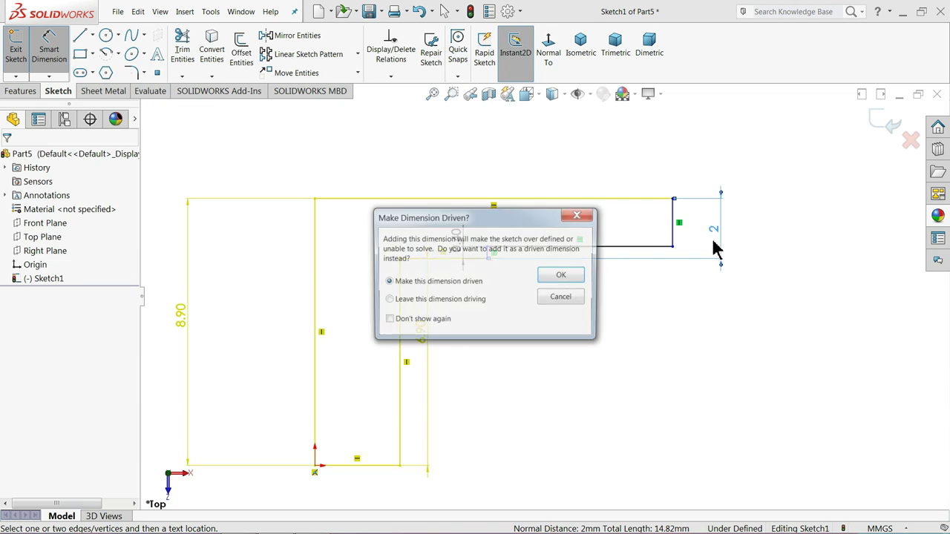
left_click(558, 276)
Set the length of the profile's short bottom edge at the origin to 2.45 mm.
scroll(407, 282, "down", 1)
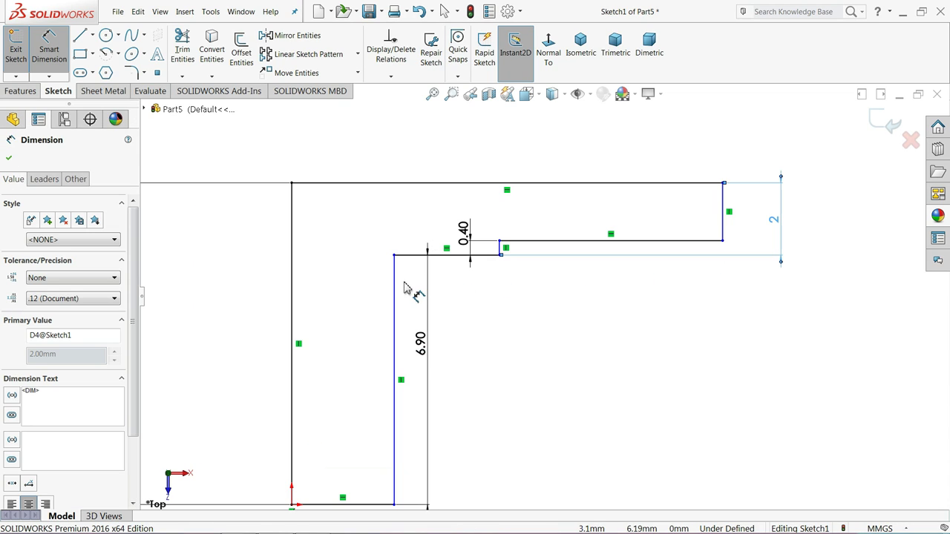
scroll(450, 360, "up", 3)
scroll(444, 363, "down", 2)
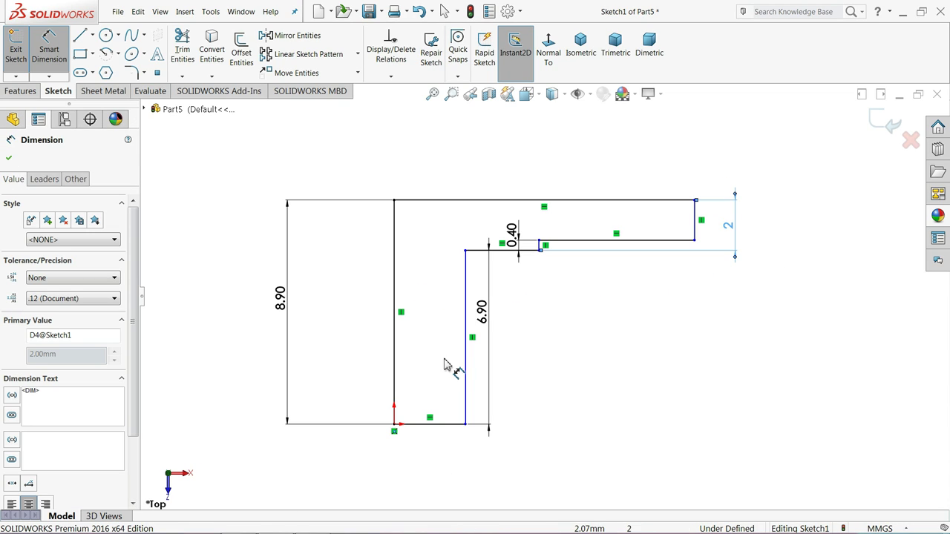
left_click(427, 433)
left_click(430, 451)
type("2.45")
key("Return")
Set the horizontal distance from the long vertical edge to the small step to 5.75 mm.
scroll(558, 252, "down", 1)
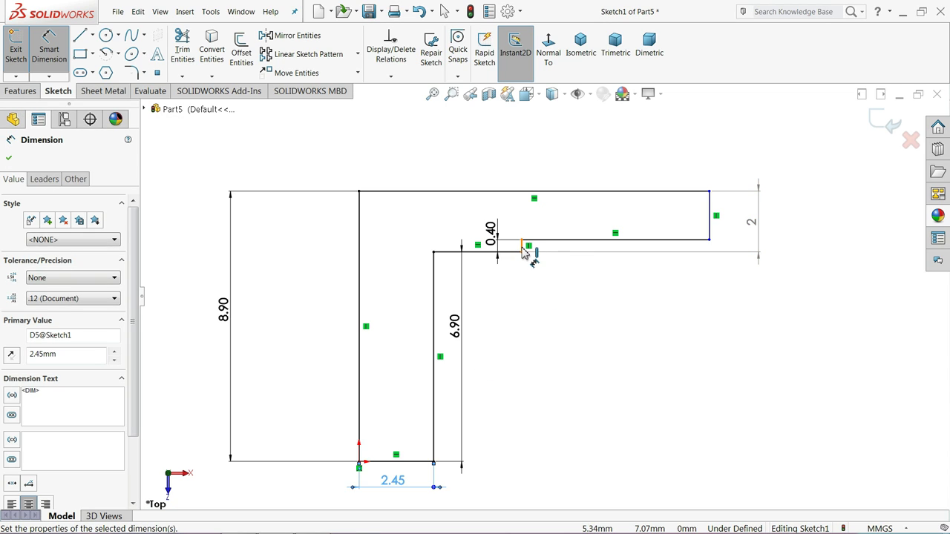
left_click(523, 248)
left_click(360, 248)
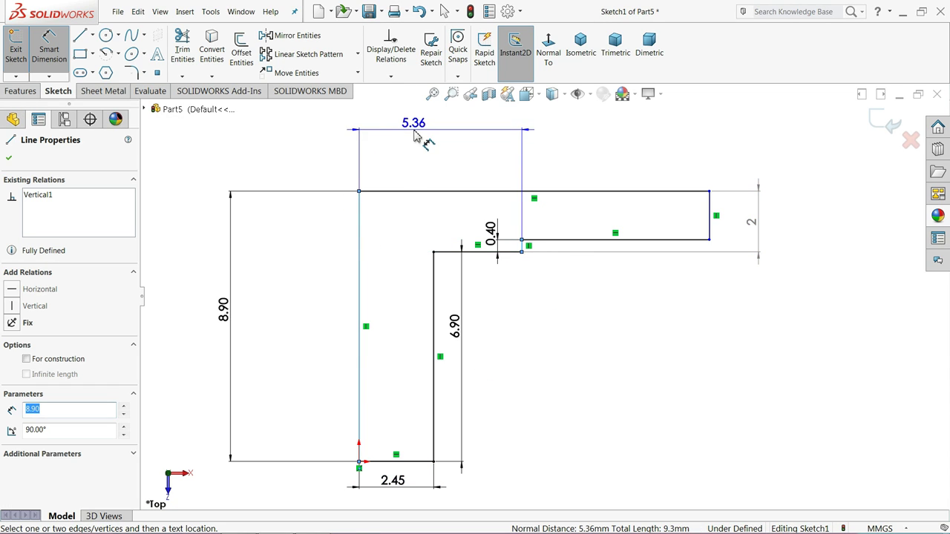
left_click(416, 136)
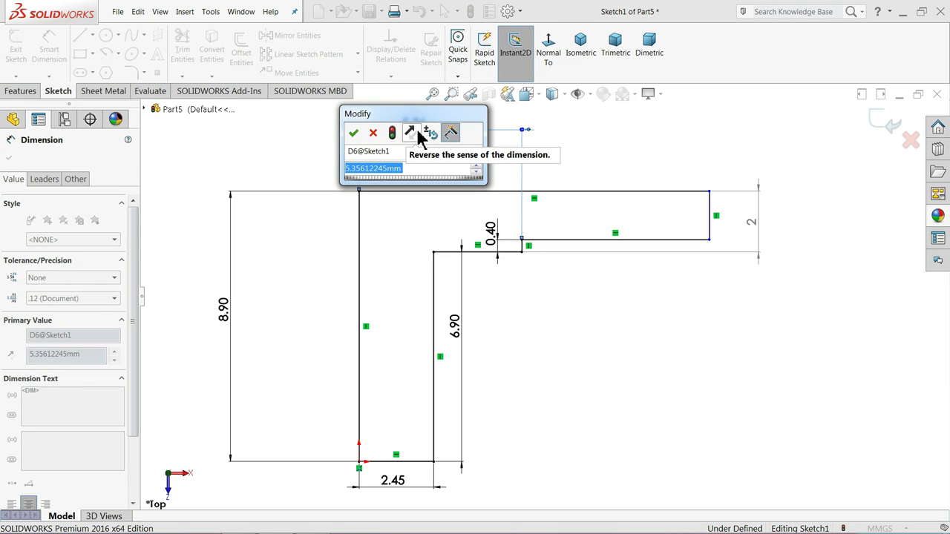
type("5.75")
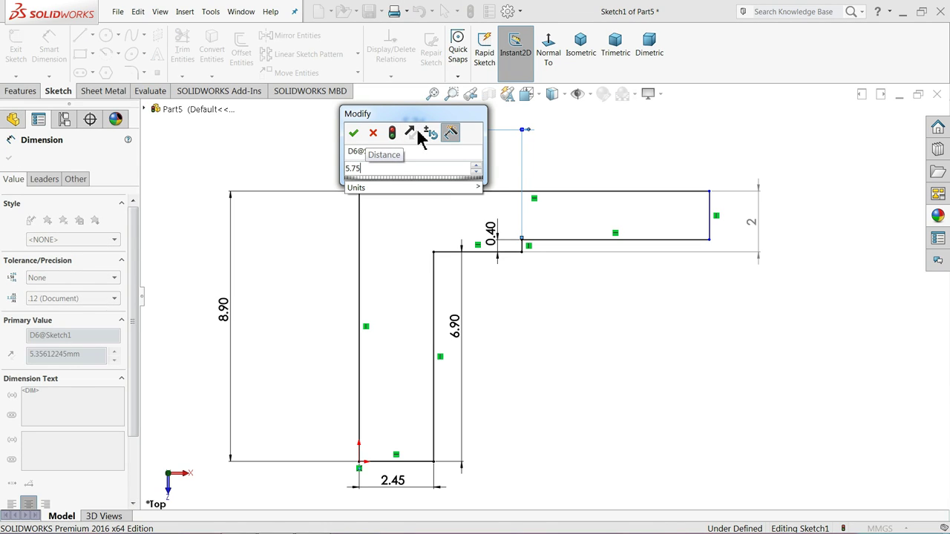
left_click(353, 132)
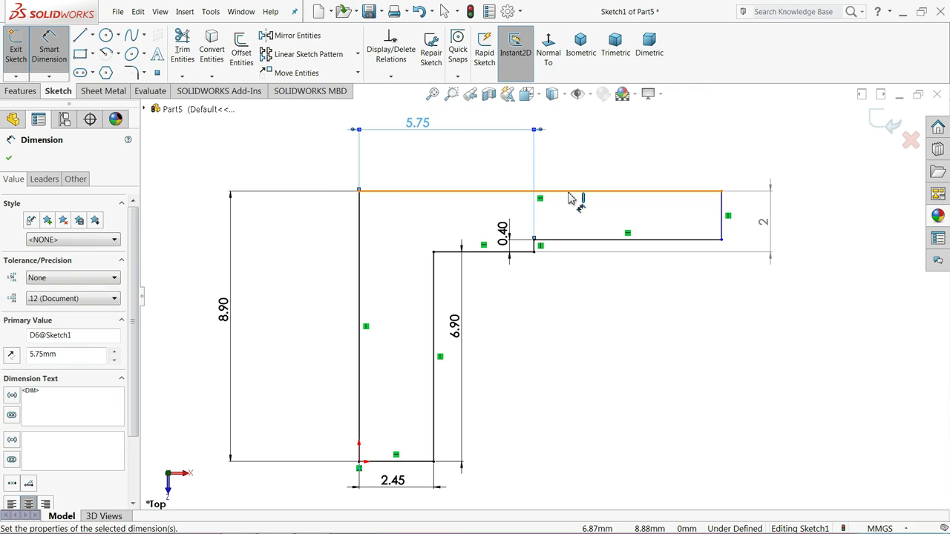
Set the length of the profile's top edge to 10.75 mm and dismiss the Wi-Fi notification.
left_click(571, 192)
left_click(573, 121)
type("1")
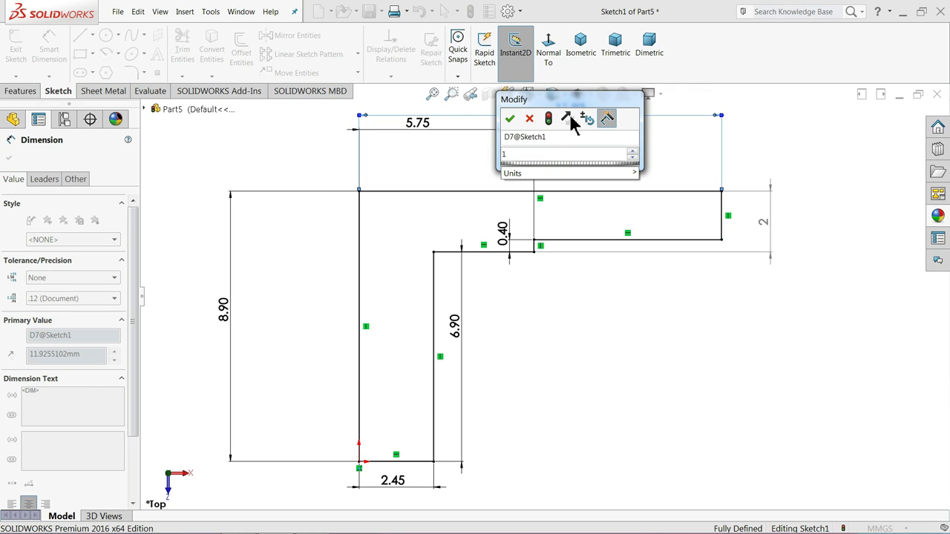
type("0.75")
key("Return")
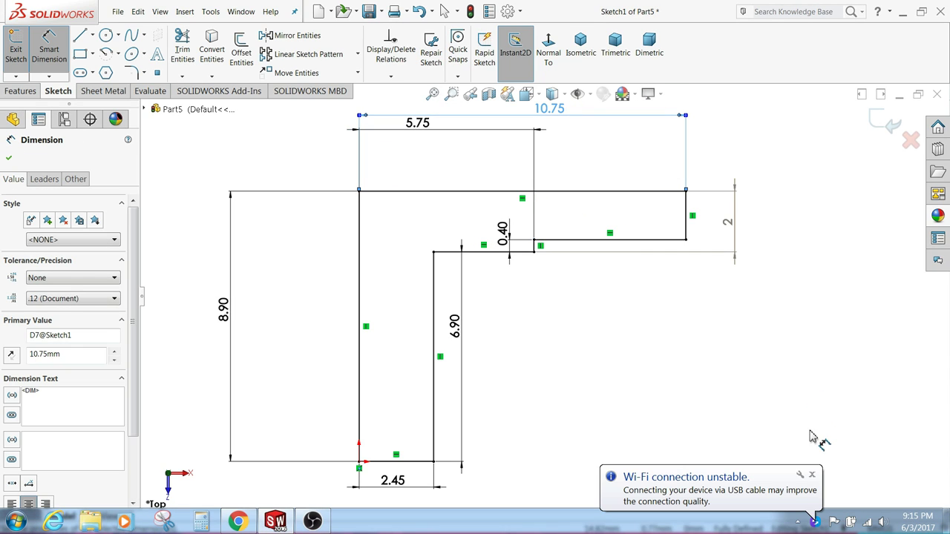
left_click(813, 475)
left_click(746, 409)
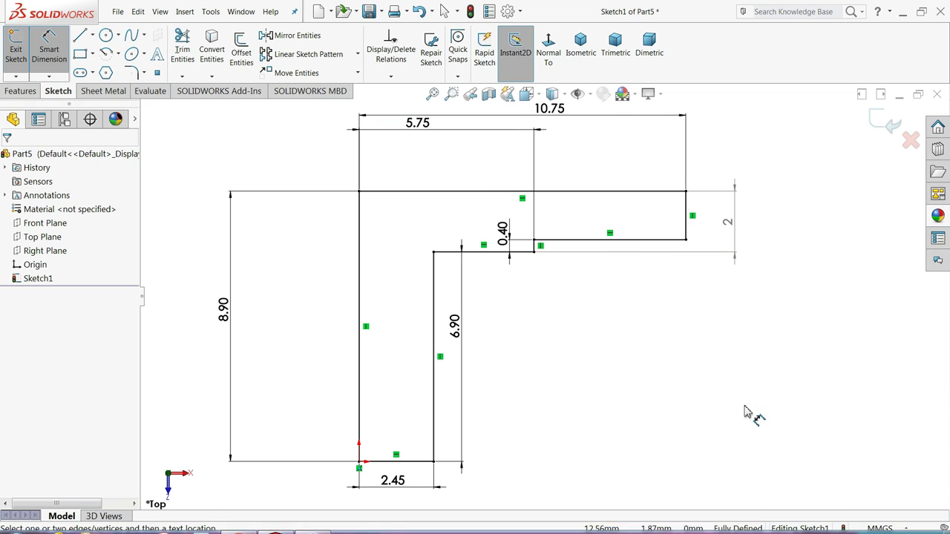
Round the outer top corner of the profile's arm with a 1 mm sketch fillet.
scroll(542, 312, "up", 1)
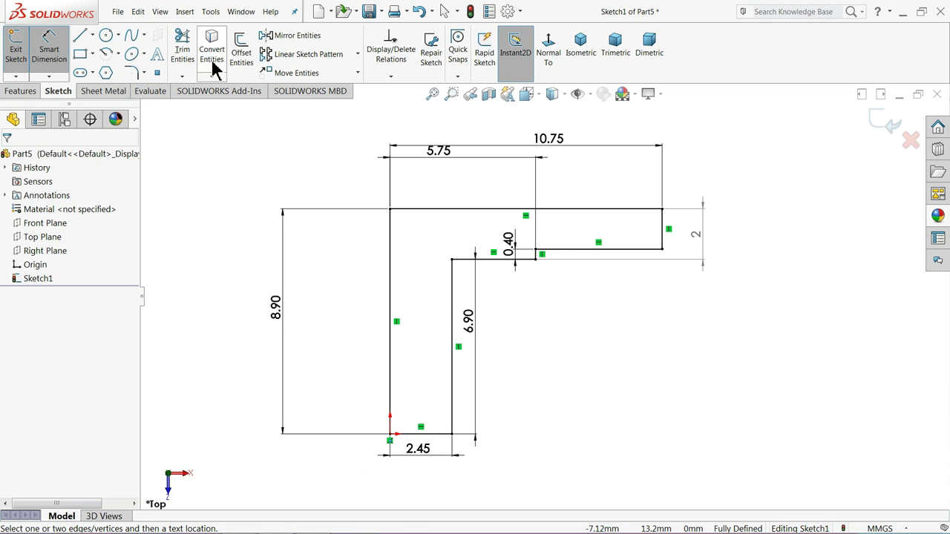
left_click(131, 74)
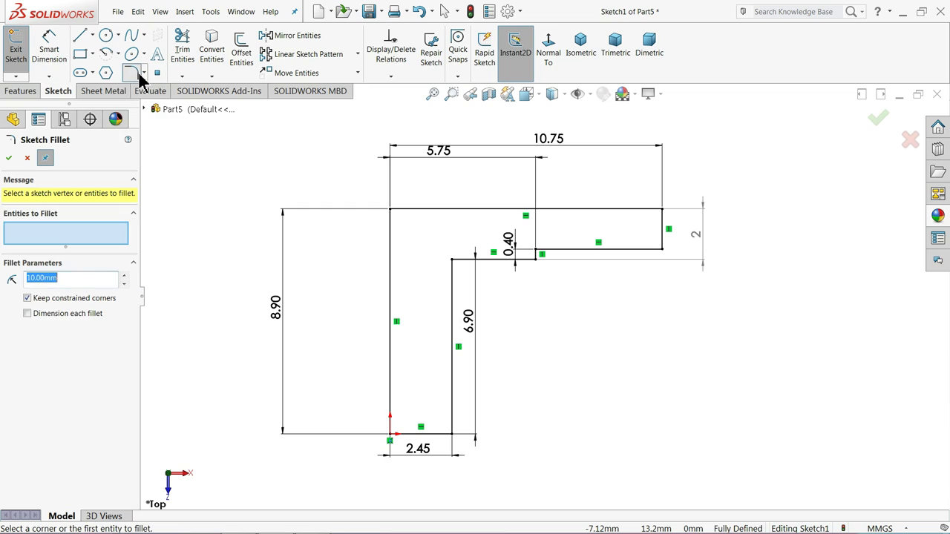
left_click(663, 214)
left_click(9, 157)
left_click(9, 157)
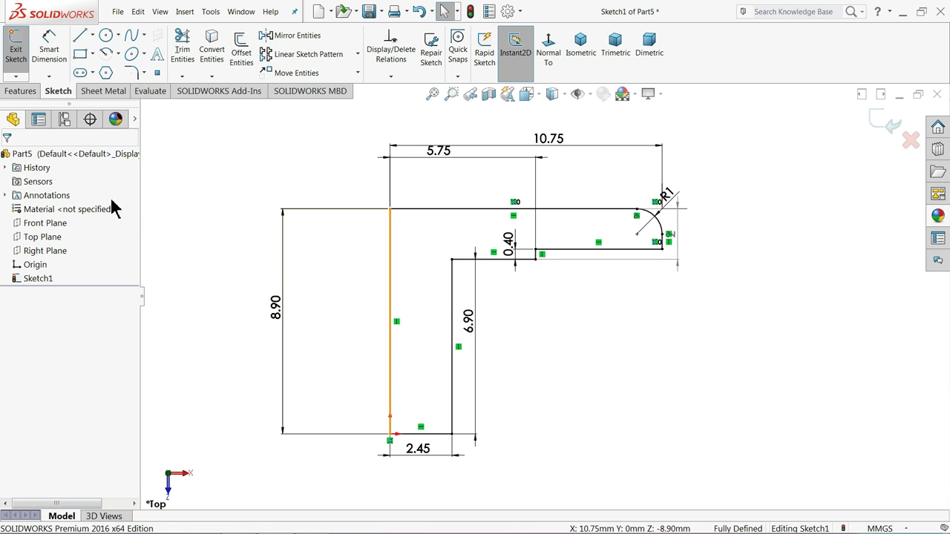
Revolve the profile 360 degrees around its 8.9 mm vertical edge.
left_click(20, 92)
left_click(59, 49)
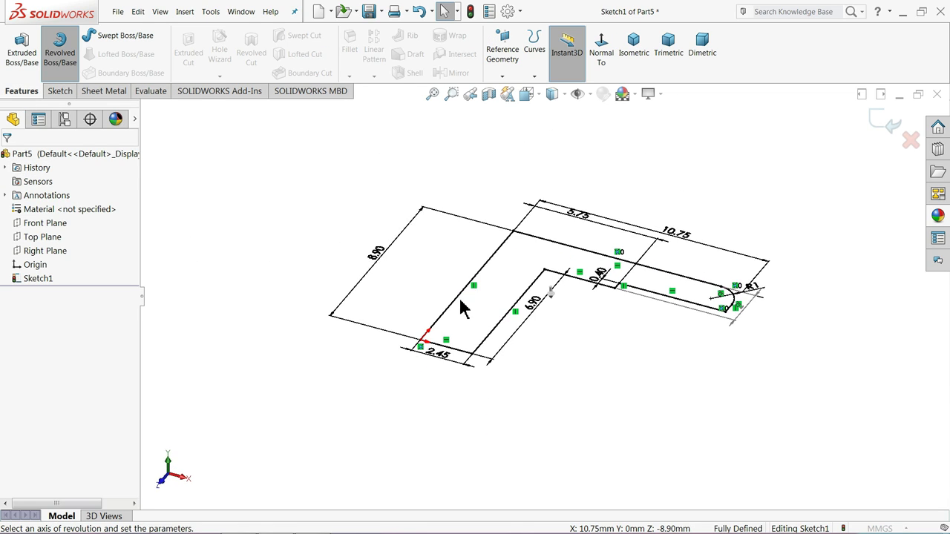
left_click(478, 279)
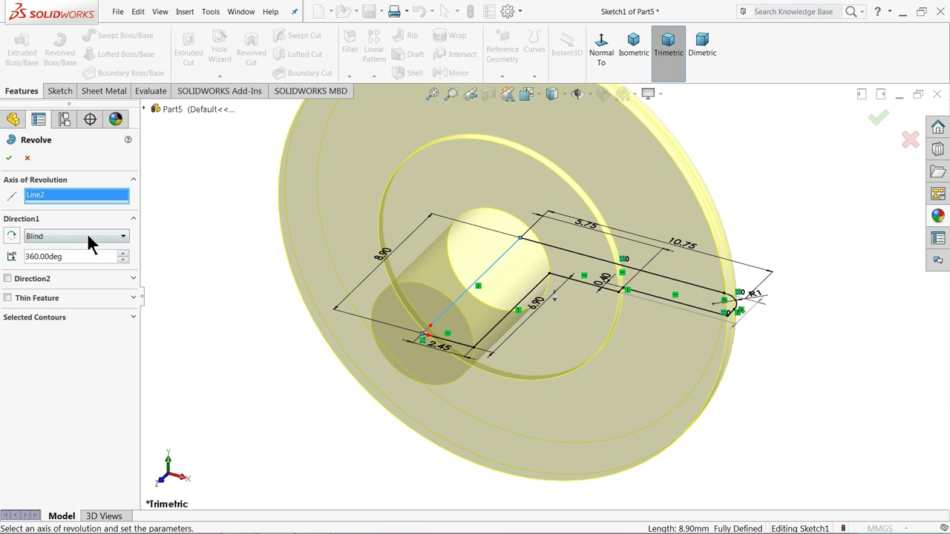
left_click(9, 159)
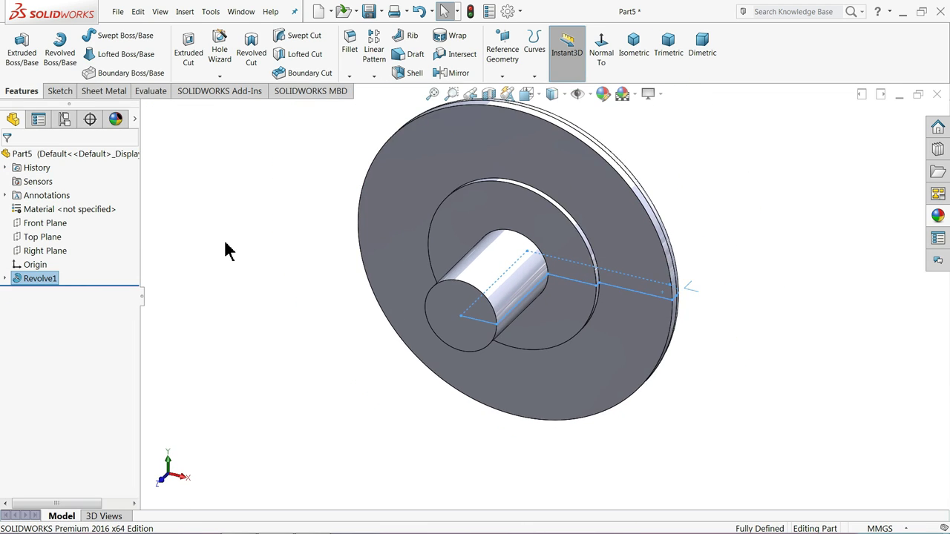
left_click(229, 247)
Chamfer the end face of the central pin by 0.2 mm at 45 degrees.
left_click(349, 77)
left_click(358, 102)
type("0.2")
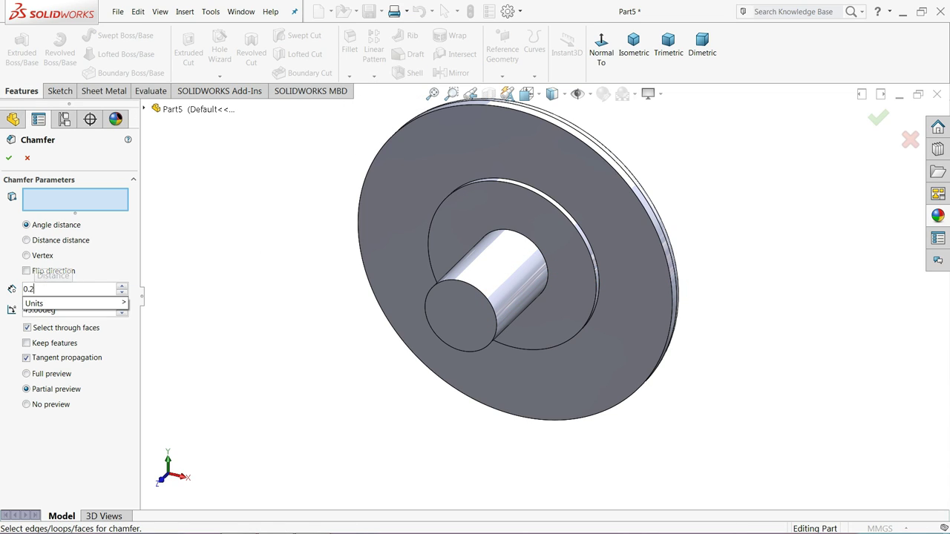
key("Return")
left_click(454, 312)
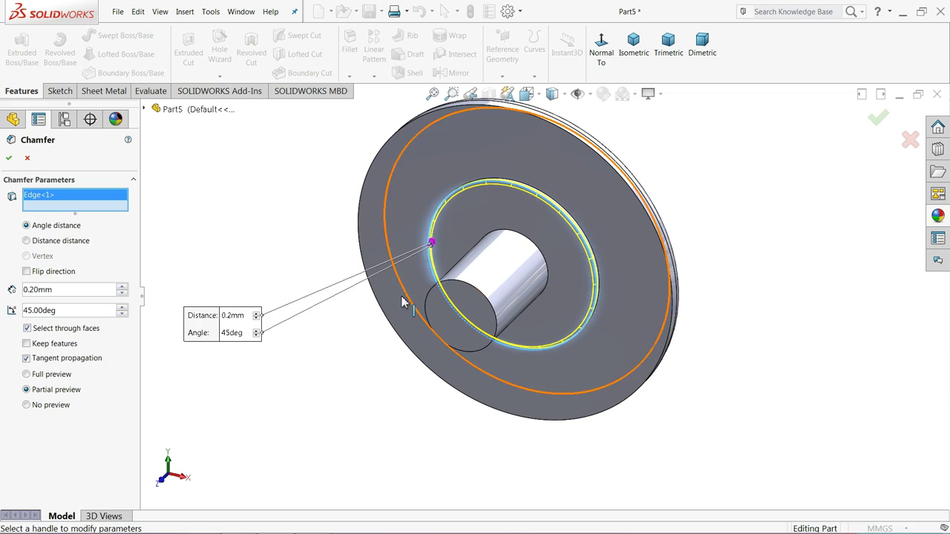
right_click(54, 197)
left_click(78, 201)
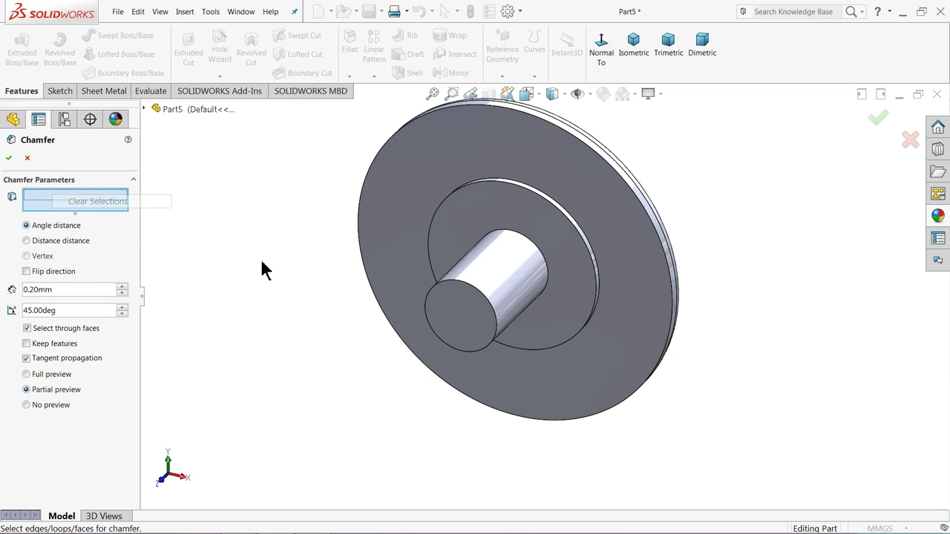
left_click(454, 325)
left_click(8, 158)
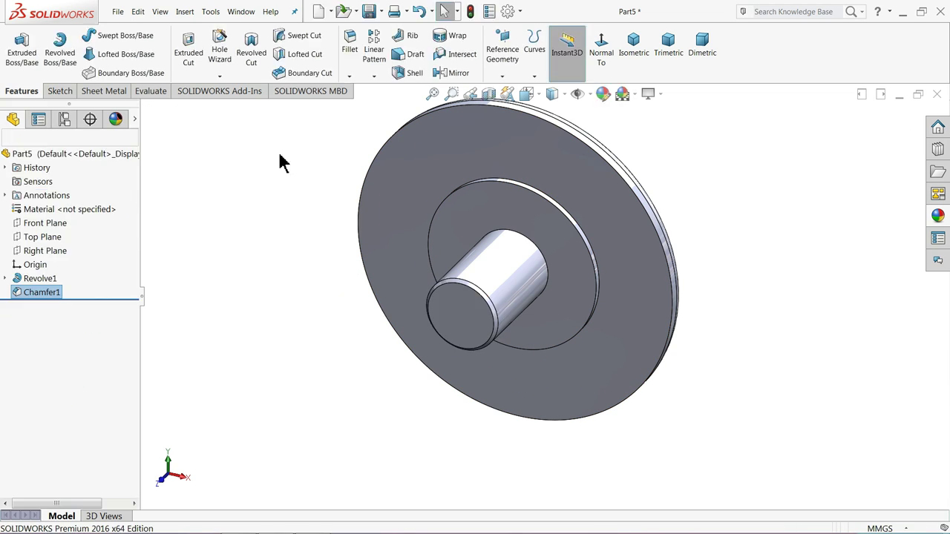
Apply the blue polished ABS plastic high gloss appearance to the whole cover part.
middle_click_drag(277, 161, 193, 240)
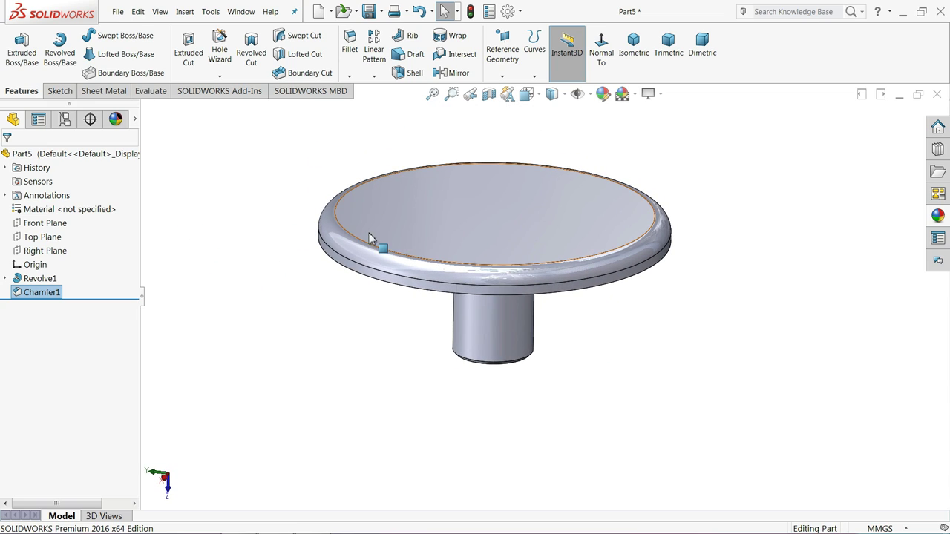
scroll(526, 221, "down", 3)
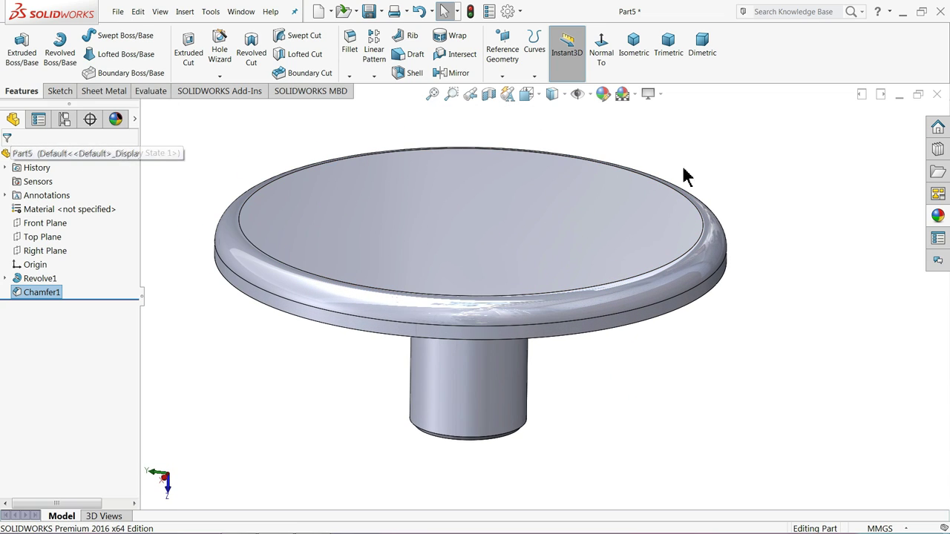
left_click(938, 215)
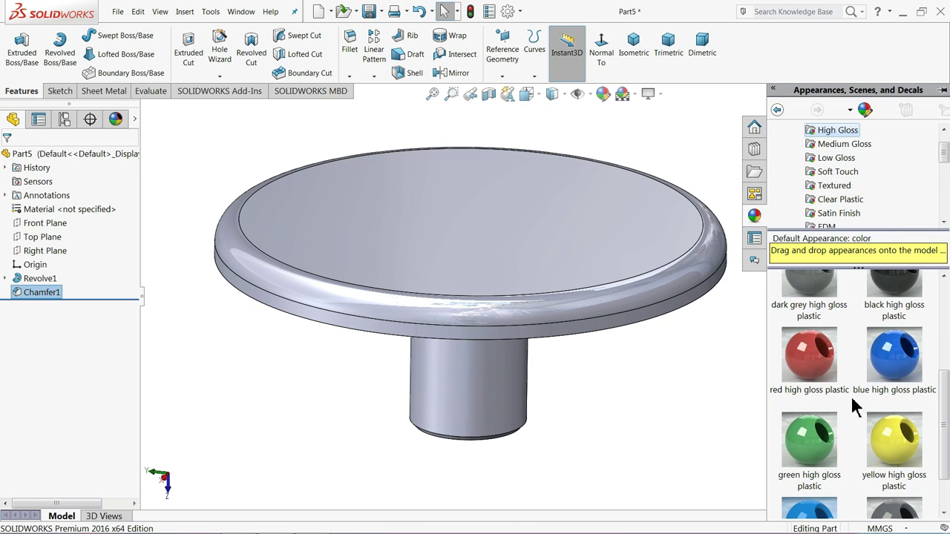
scroll(837, 466, "down", 2)
left_click(820, 486)
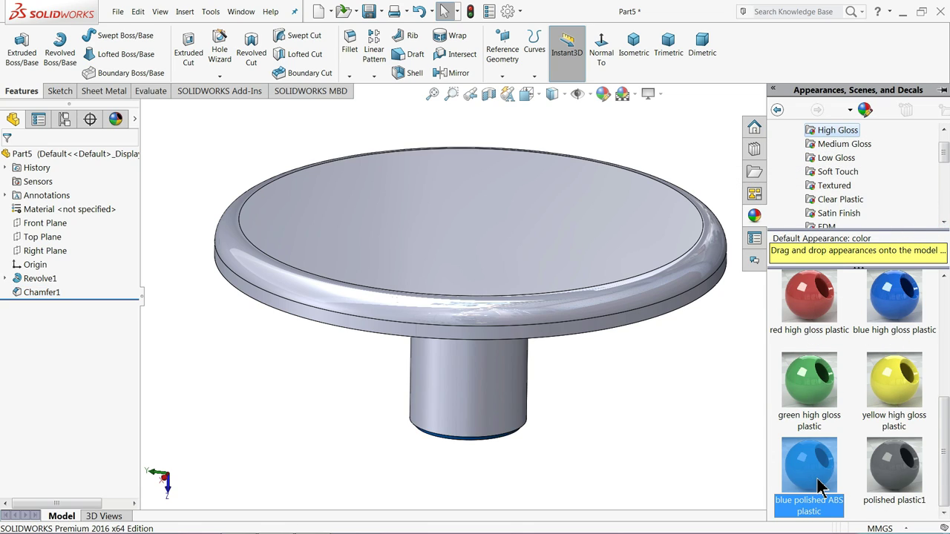
double_click(805, 477)
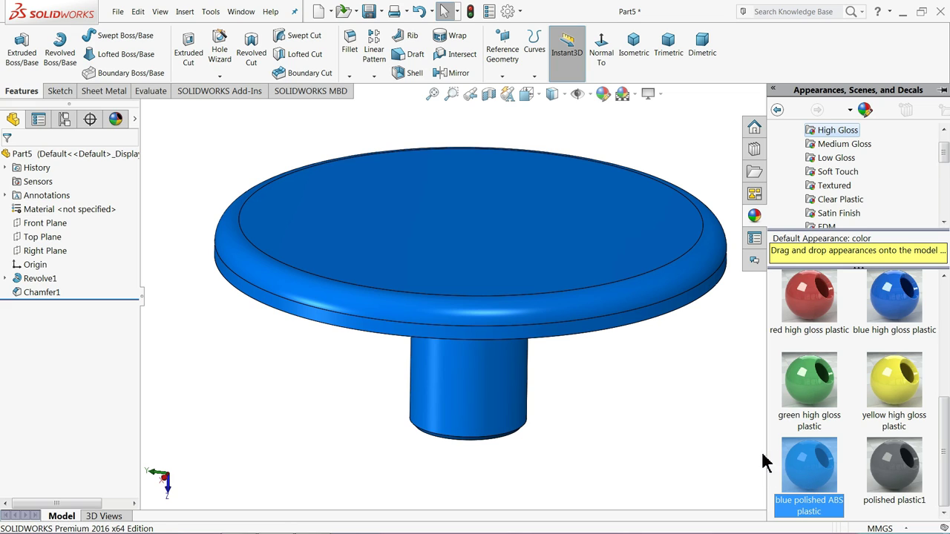
Change the cover's appearance colour to red and save the part as 3.Bottom Cover.
middle_click_drag(576, 385, 572, 365)
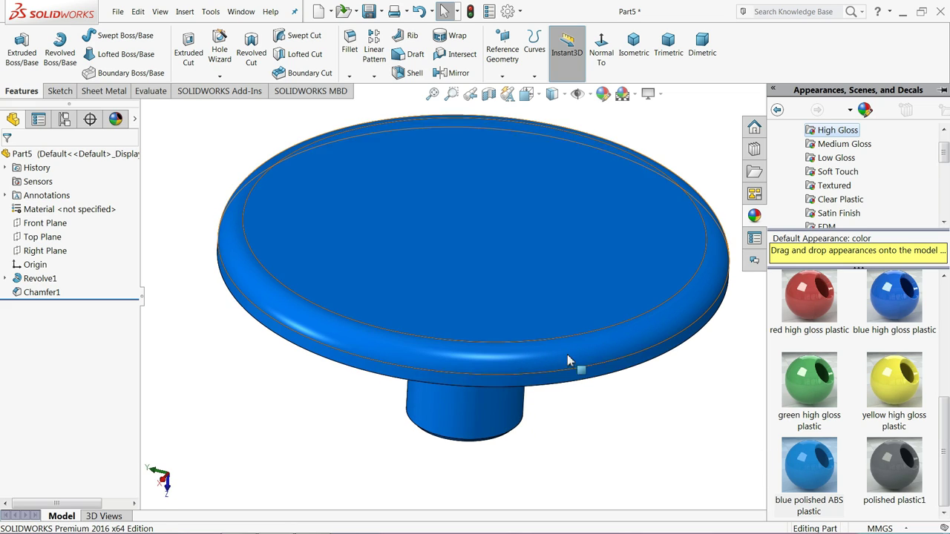
left_click(606, 99)
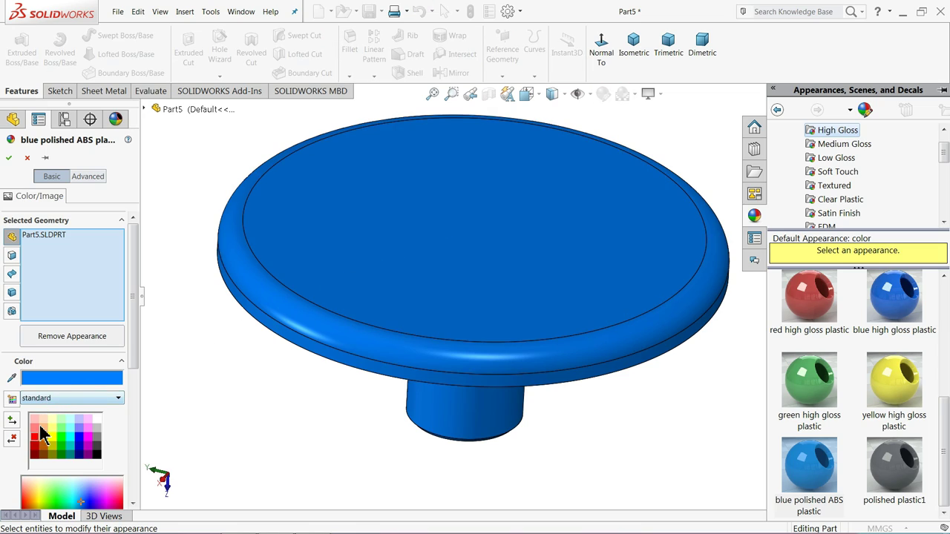
left_click(35, 444)
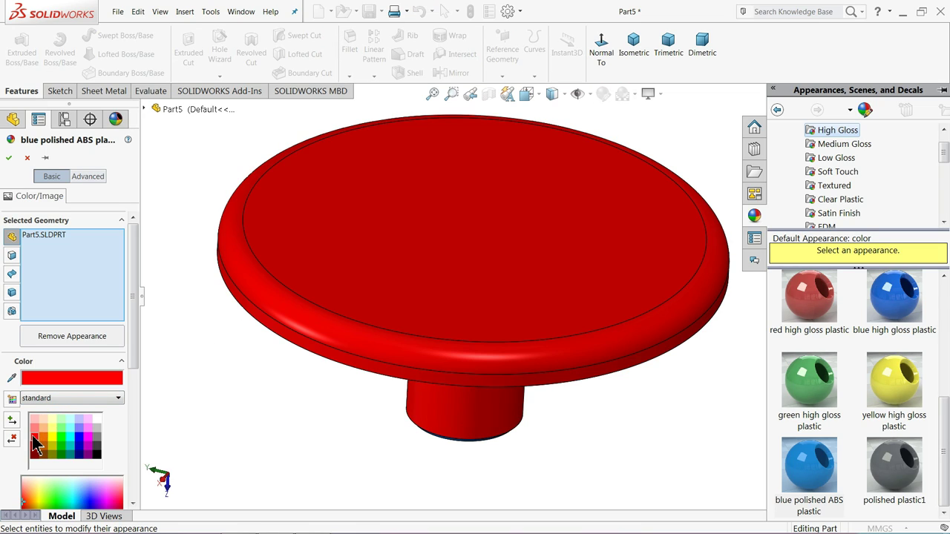
left_click(9, 159)
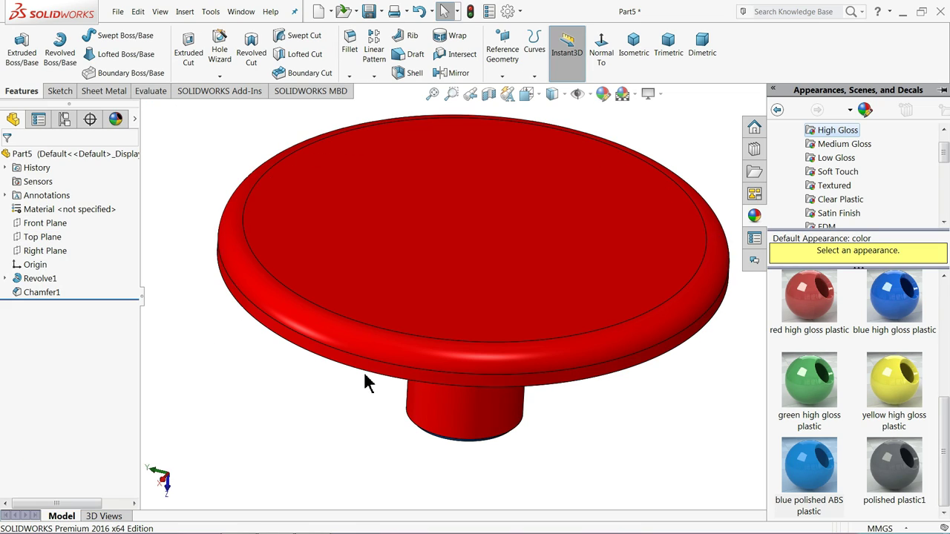
left_click(369, 11)
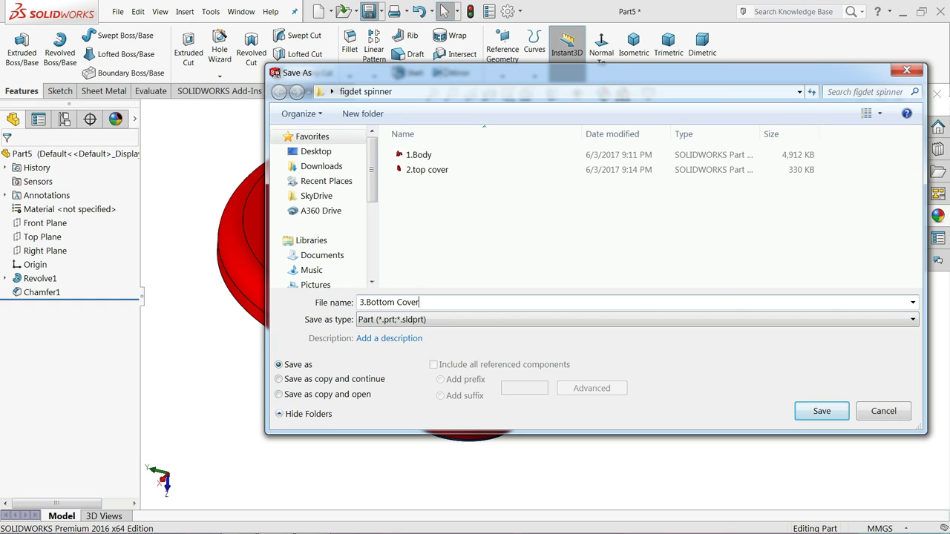
left_click(821, 416)
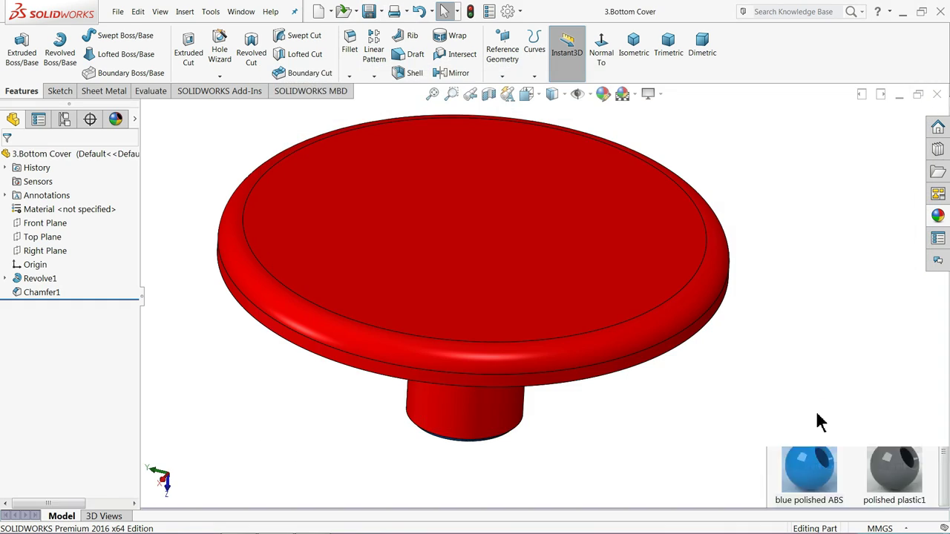
Recolour the chamfer face at the end of the central pin red to match the rest of the cover.
scroll(556, 342, "up", 3)
middle_click_drag(526, 341, 499, 170)
scroll(515, 354, "down", 5)
left_click(33, 292)
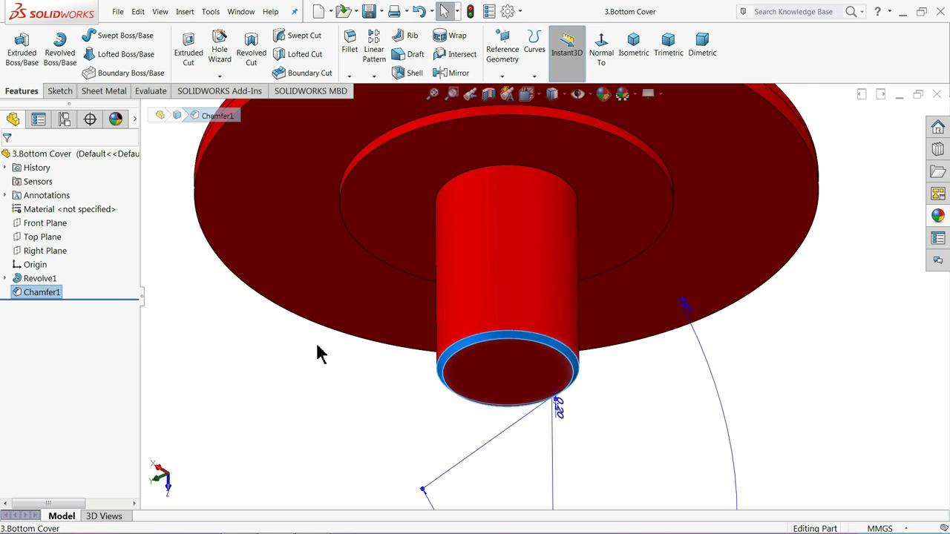
left_click(713, 410)
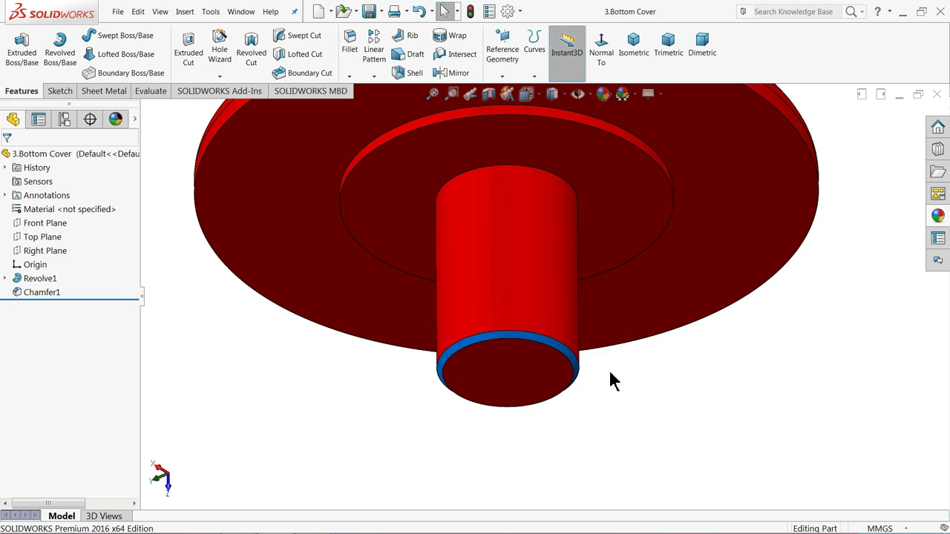
left_click(511, 340)
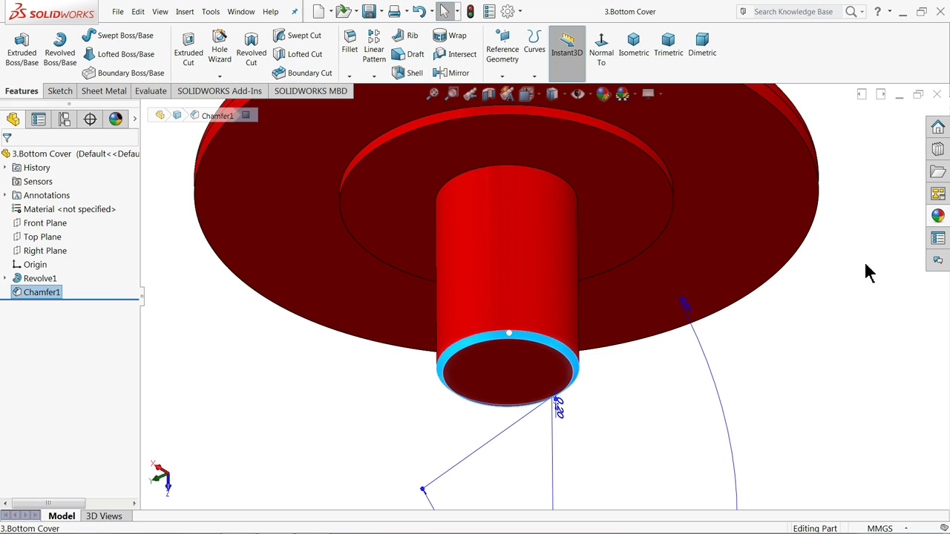
left_click(603, 97)
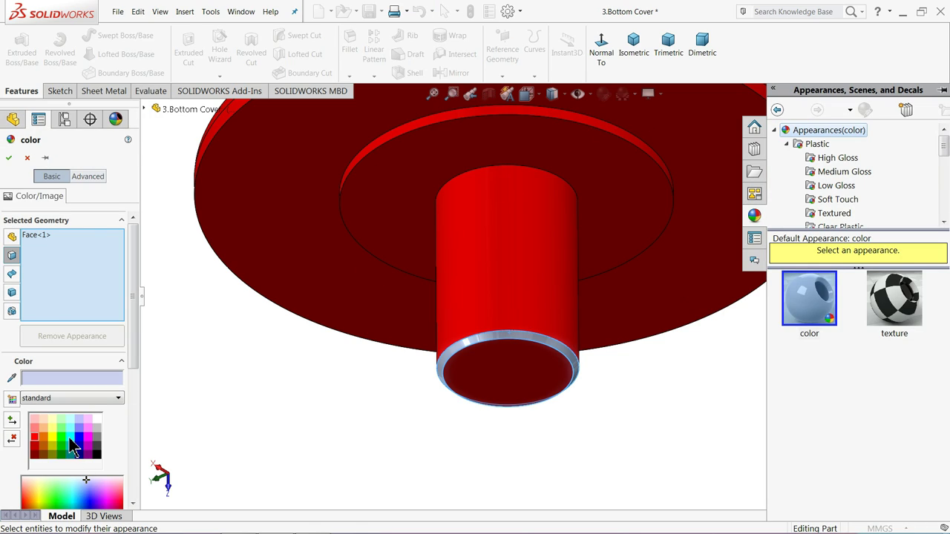
left_click(68, 436)
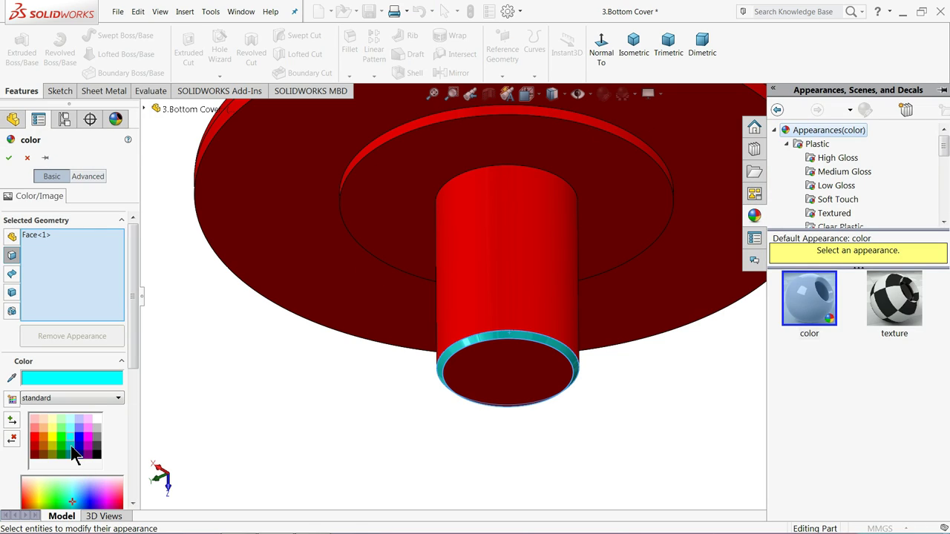
left_click(35, 438)
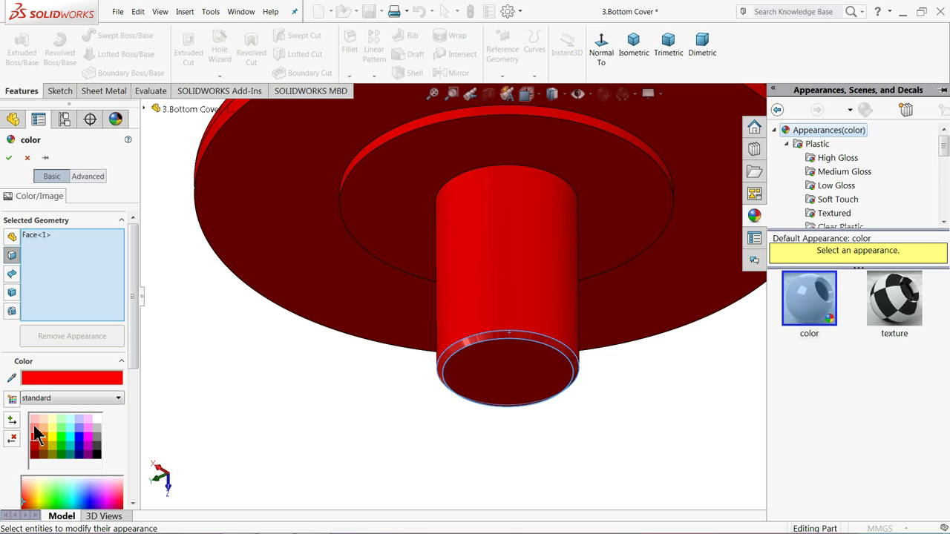
left_click(9, 159)
key("z")
middle_click_drag(361, 210, 334, 334)
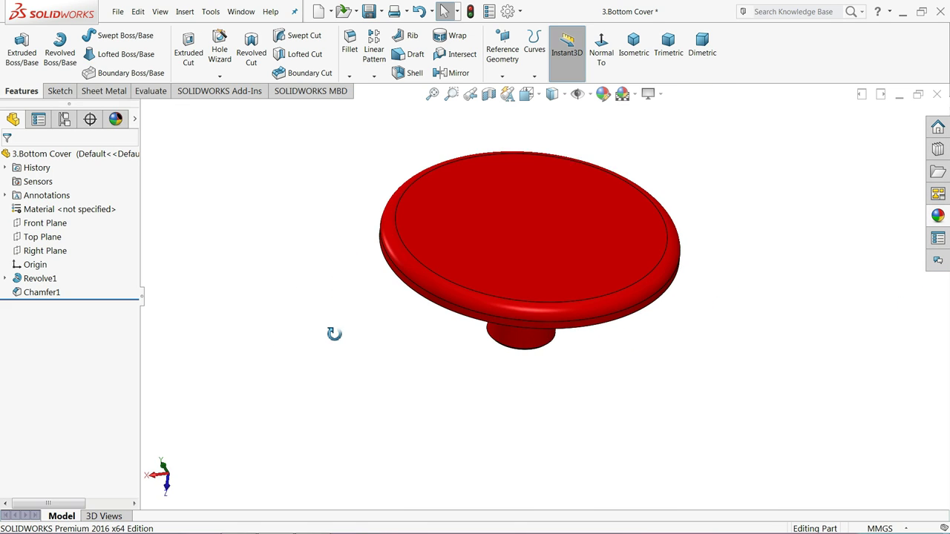
scroll(627, 190, "down", 3)
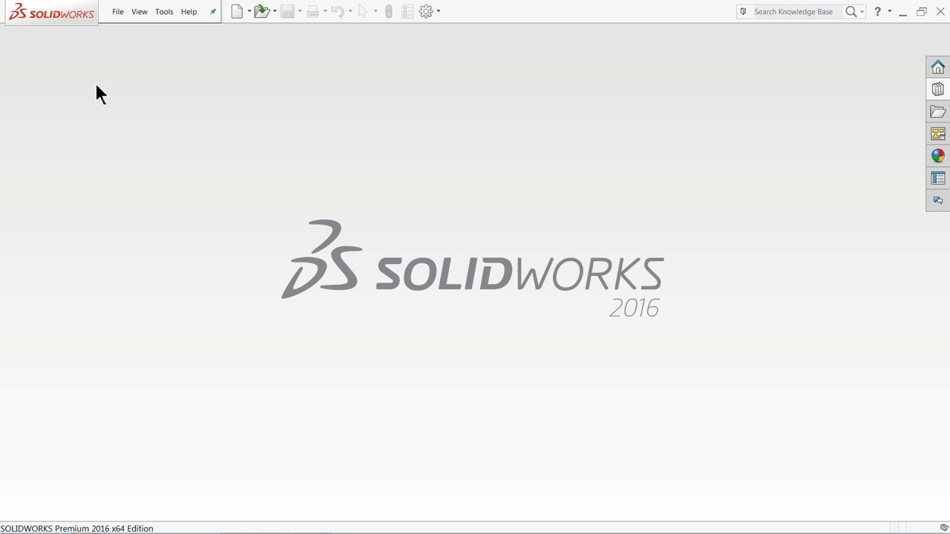
Create a new assembly document.
left_click(116, 14)
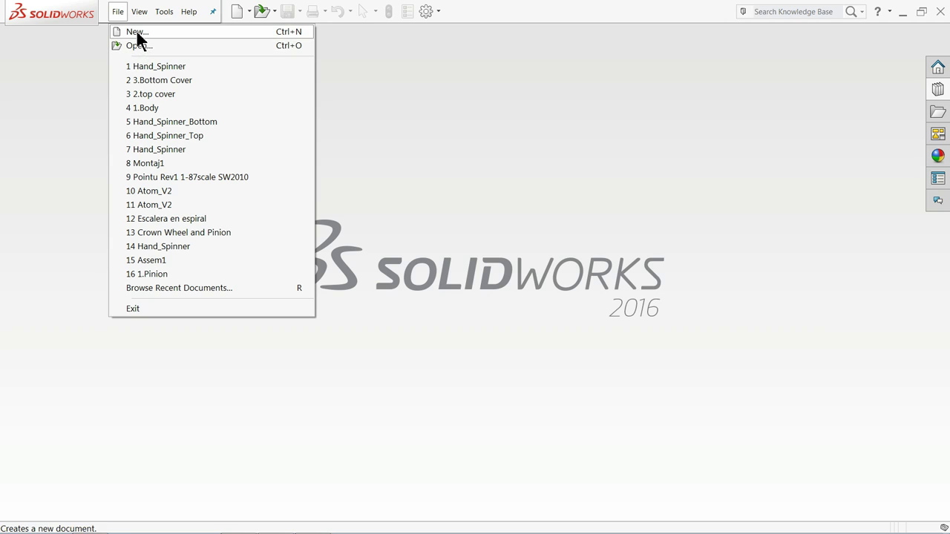
left_click(137, 33)
double_click(356, 262)
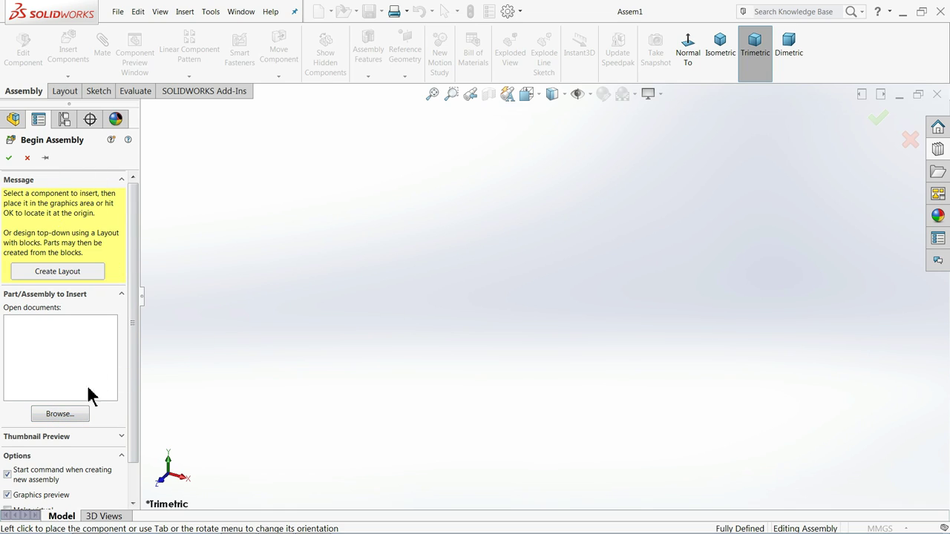
Show the part files as extra large icons and insert 1.Body as the first component of the assembly.
left_click(60, 413)
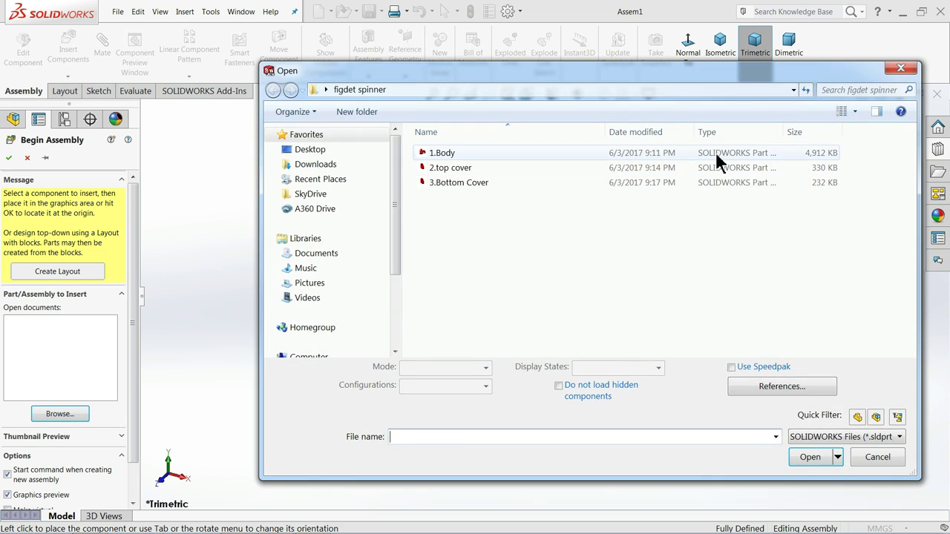
left_click(855, 111)
left_click(875, 39)
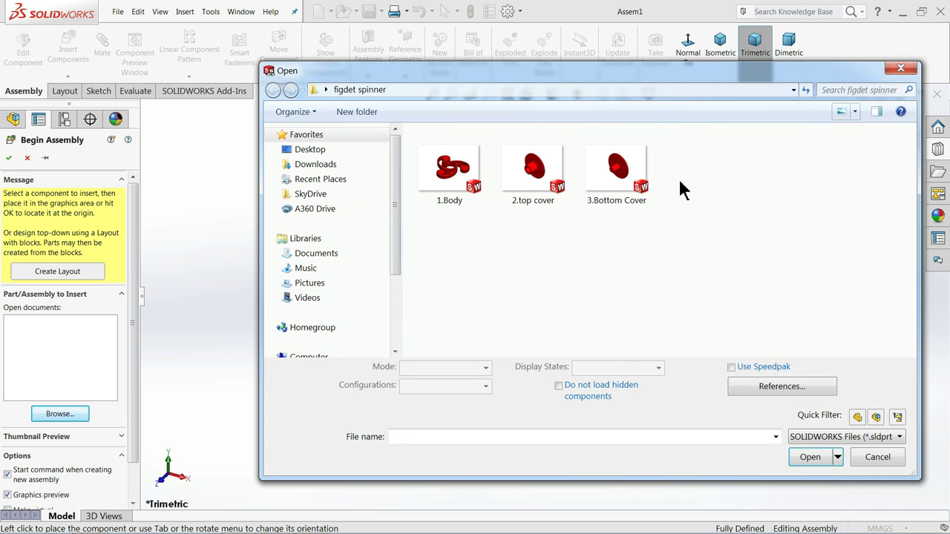
left_click(854, 113)
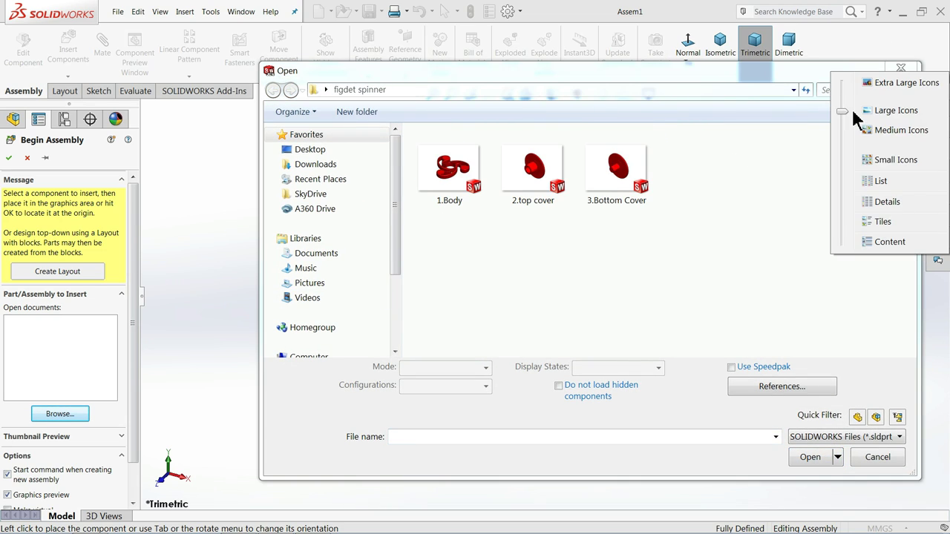
left_click(877, 84)
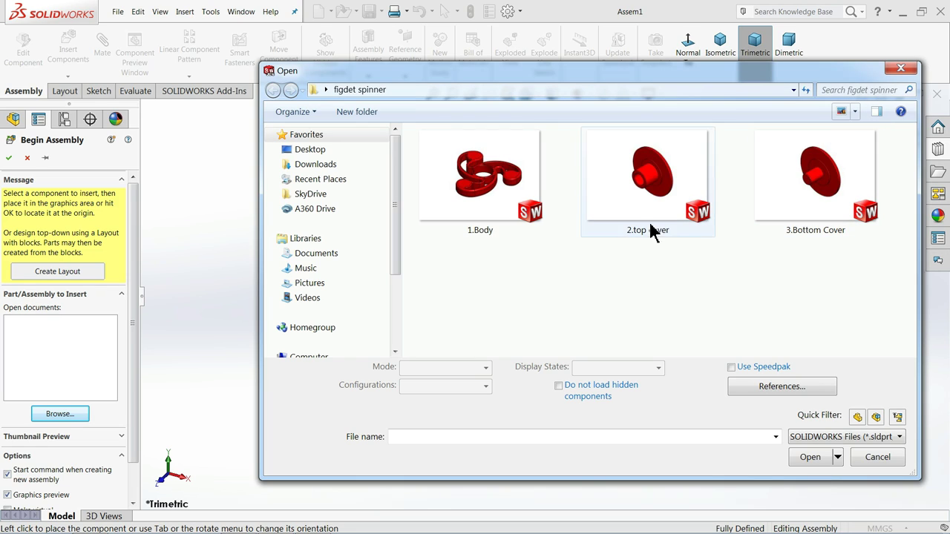
left_click(495, 197)
left_click(798, 451)
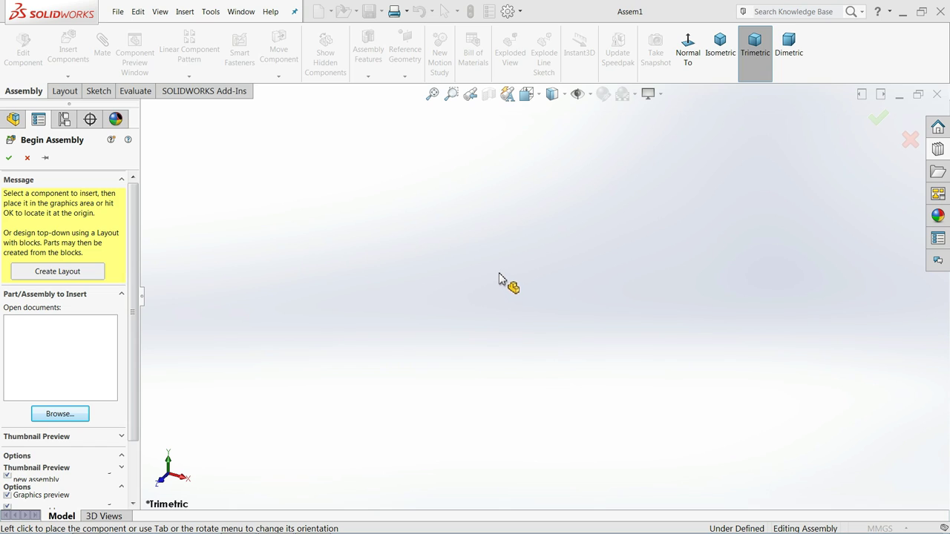
left_click(499, 280)
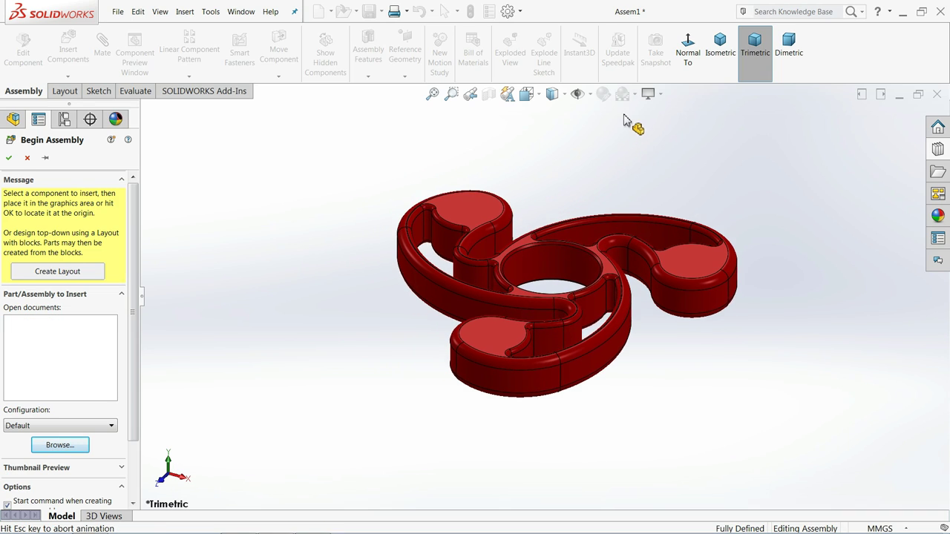
Change the assembly's scene to a plain white background.
left_click(634, 95)
left_click(653, 28)
left_click(647, 94)
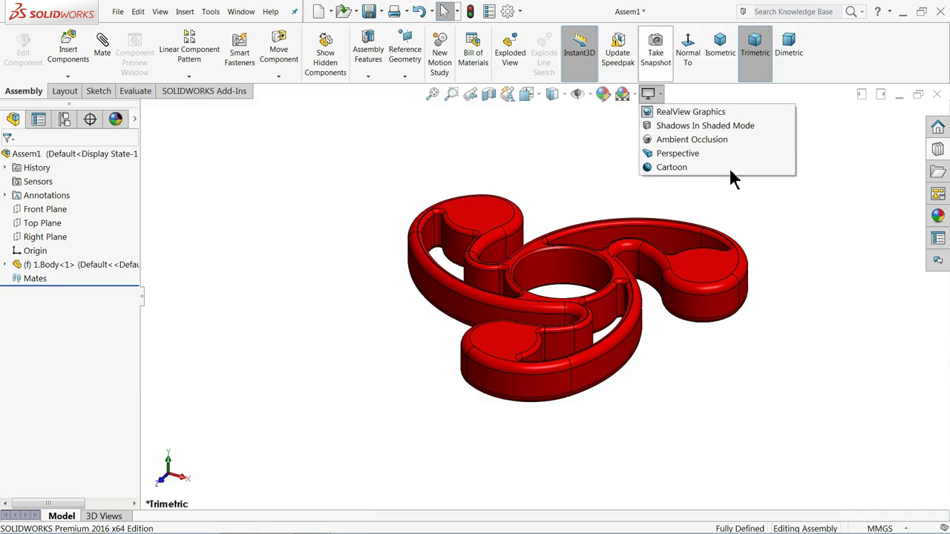
scroll(802, 263, "down", 1)
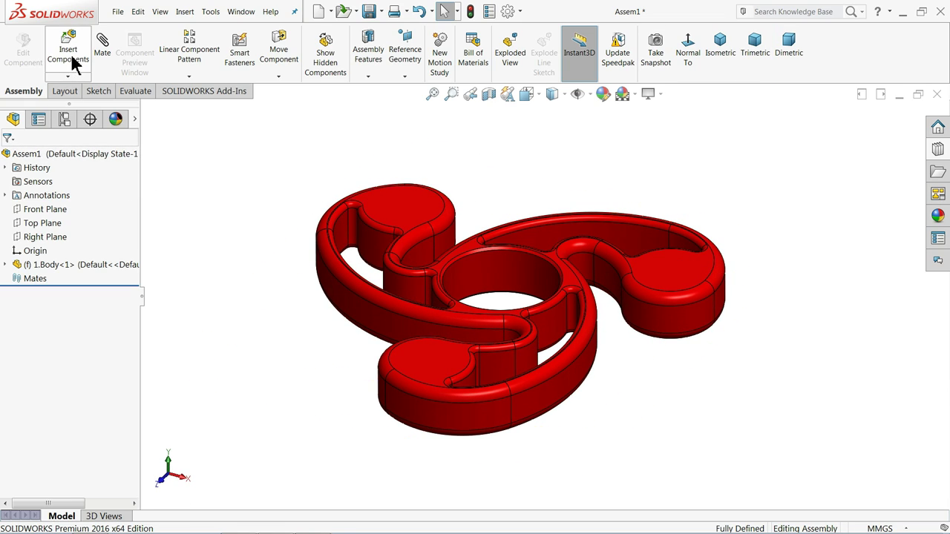
Add in the Toolbox from the Design Library and open its ISO standard parts folder.
left_click(490, 273)
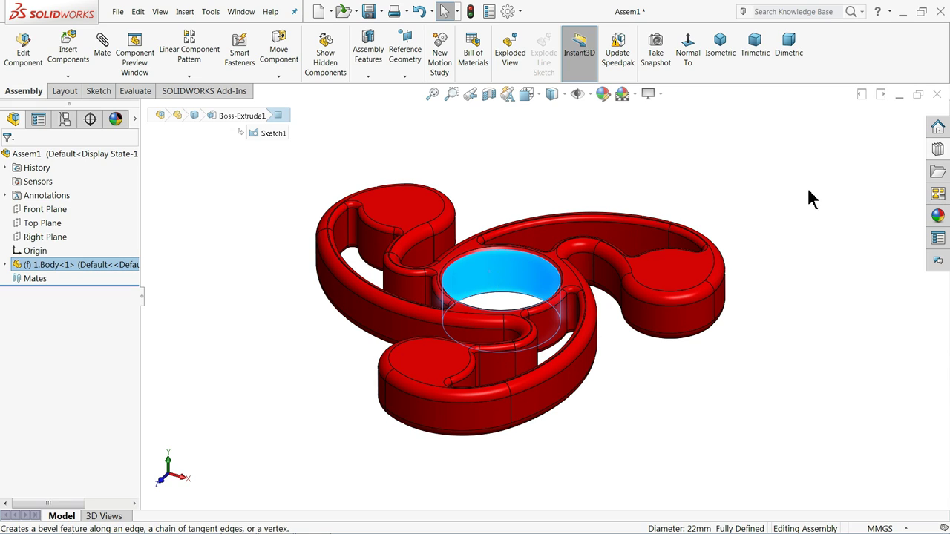
left_click(938, 150)
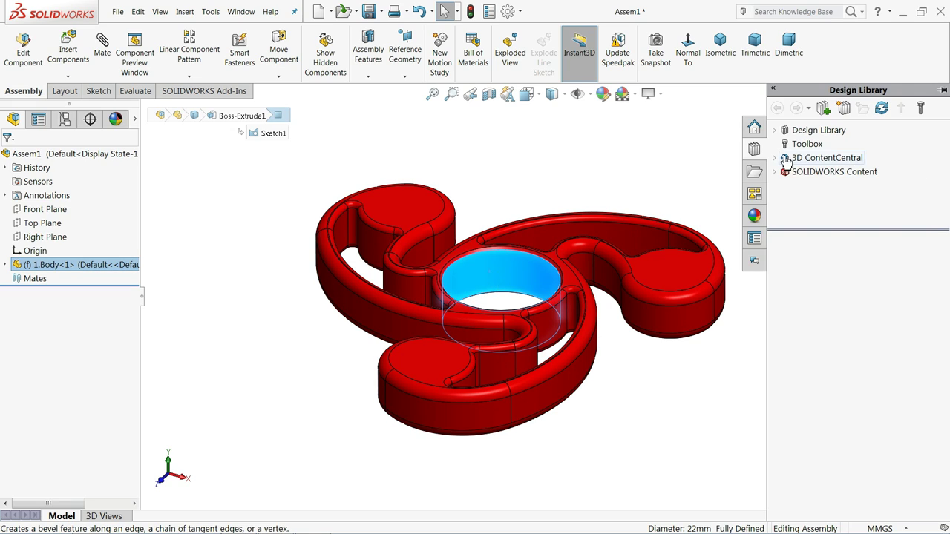
left_click(806, 146)
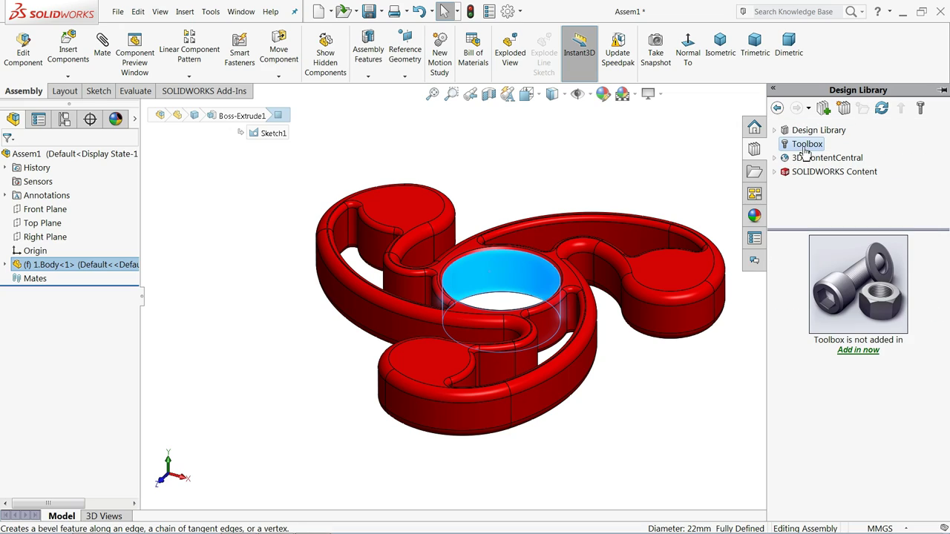
left_click(853, 355)
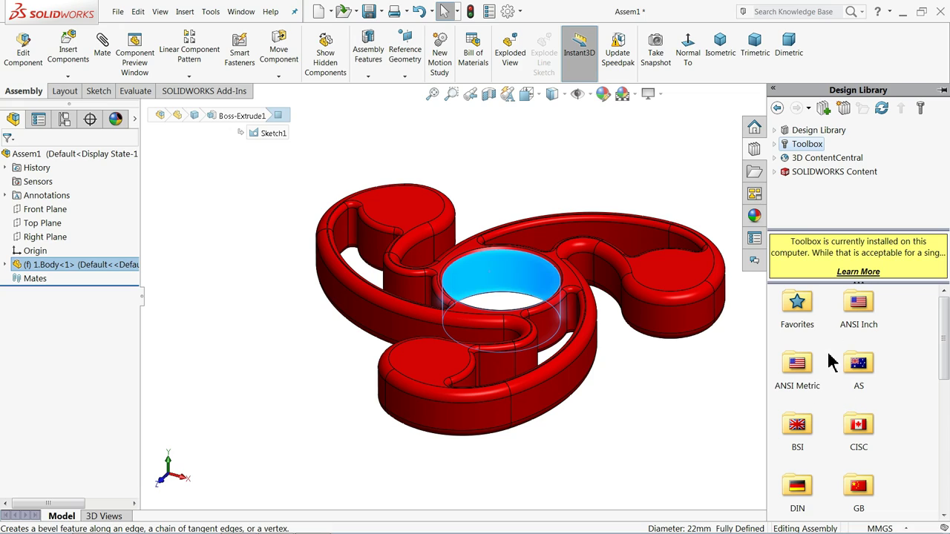
scroll(933, 339, "down", 3)
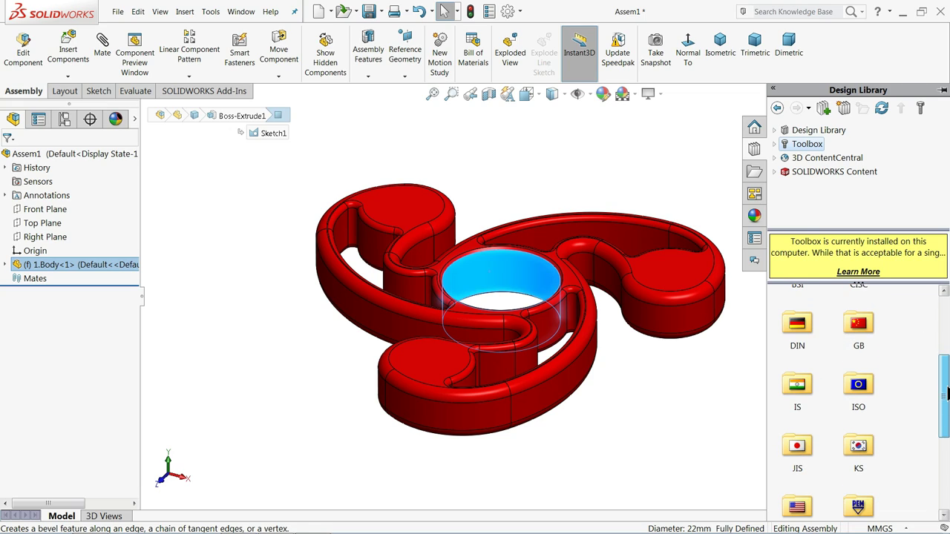
double_click(872, 398)
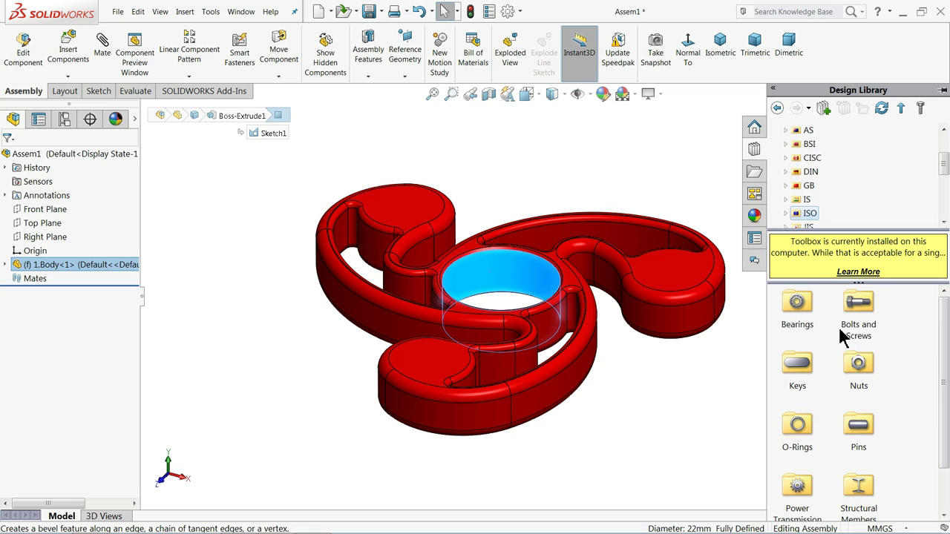
Insert an Instrument Precision Ball Bearing from the ISO Ball Bearings library at the body's central hole.
double_click(797, 303)
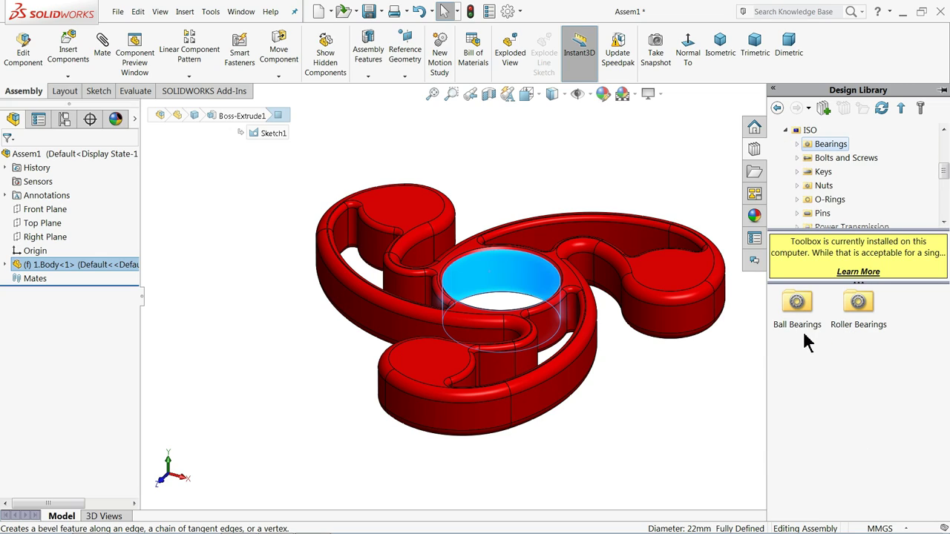
double_click(801, 311)
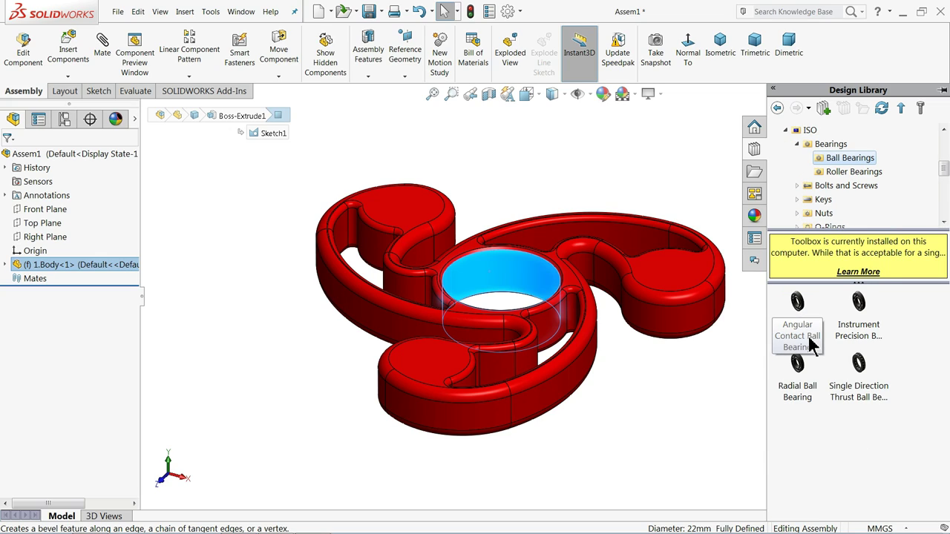
mouse_move(861, 315)
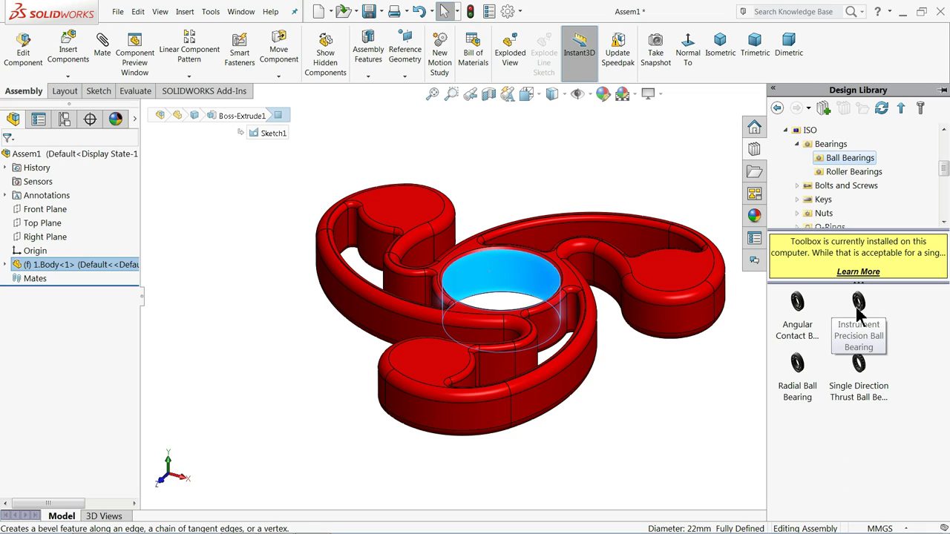
left_click_drag(859, 312, 489, 279)
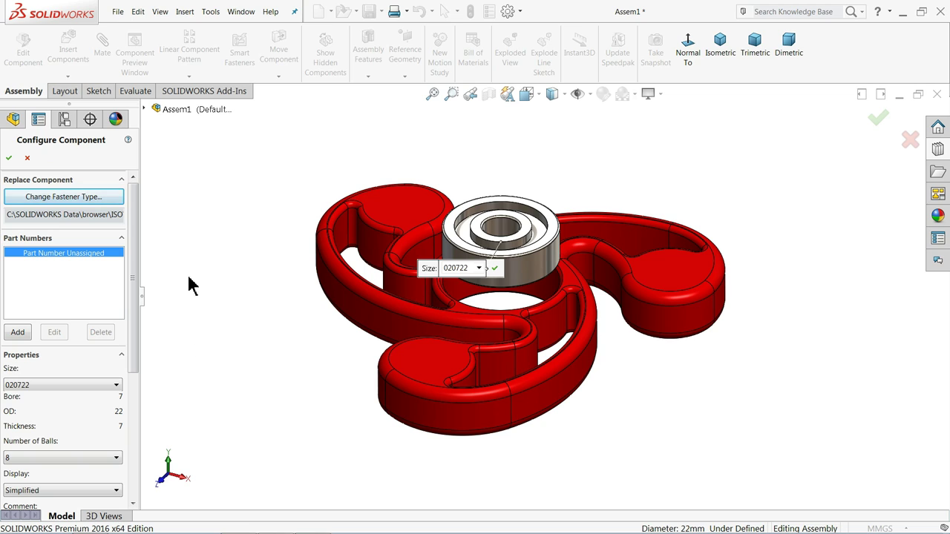
Configure the size 020722 bearing with Number of Balls Full and Detailed display, and place only this one copy.
mouse_move(191, 286)
middle_mouse_down()
mouse_move(191, 422)
mouse_move(186, 277)
middle_mouse_up()
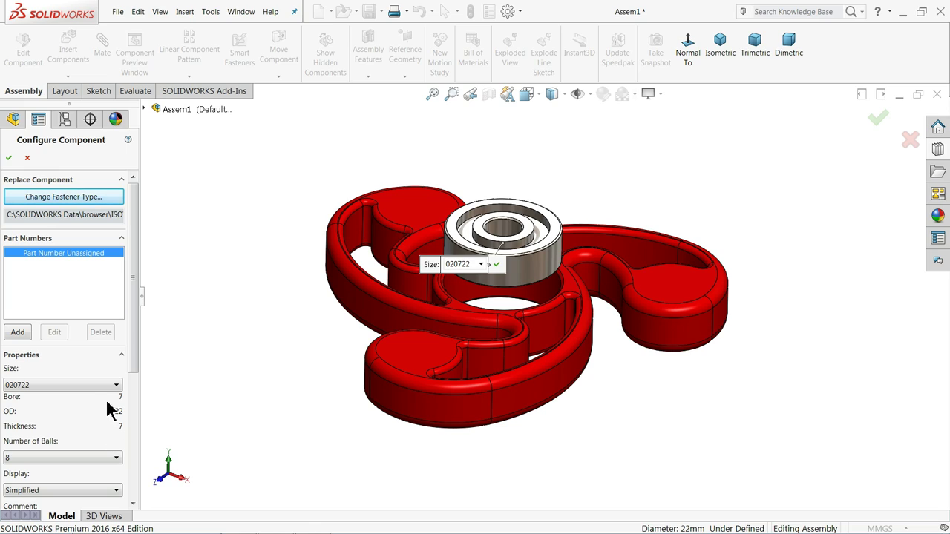
left_click(61, 391)
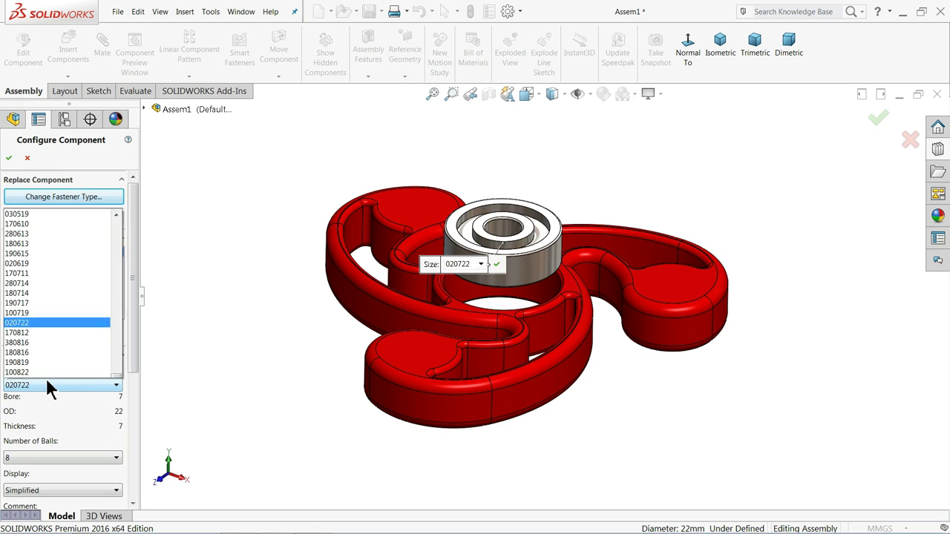
left_click(74, 385)
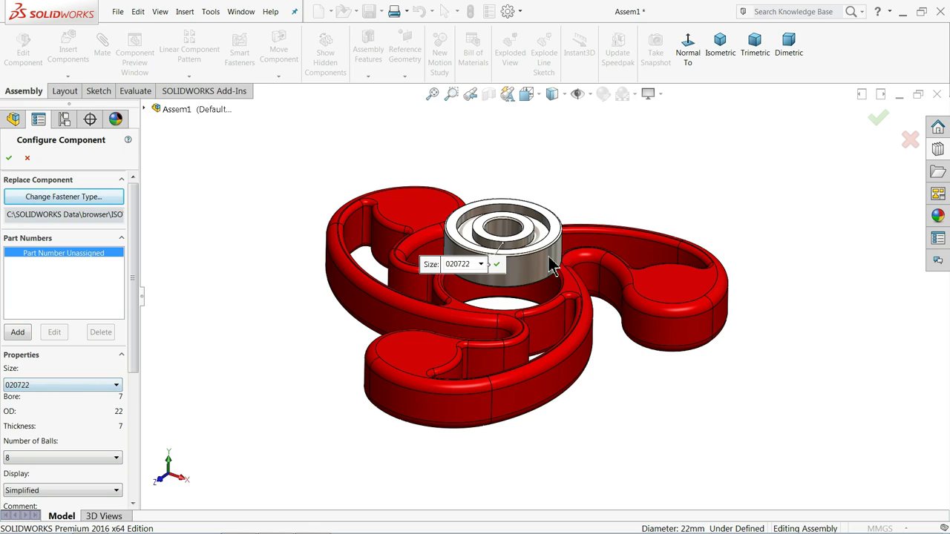
left_click_drag(134, 349, 134, 445)
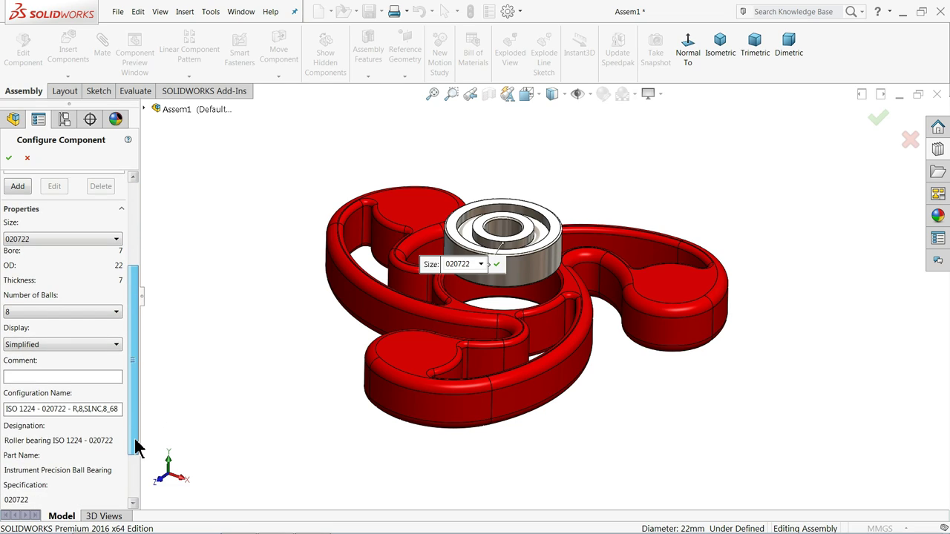
left_click(116, 312)
left_click(16, 334)
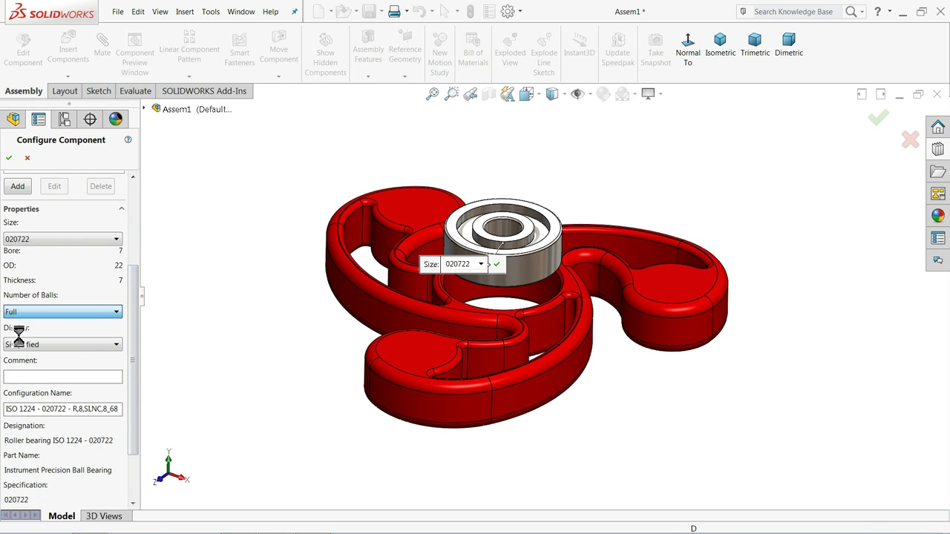
left_click(69, 346)
left_click(23, 368)
middle_click_drag(278, 304, 278, 416)
middle_click_drag(297, 349, 283, 251)
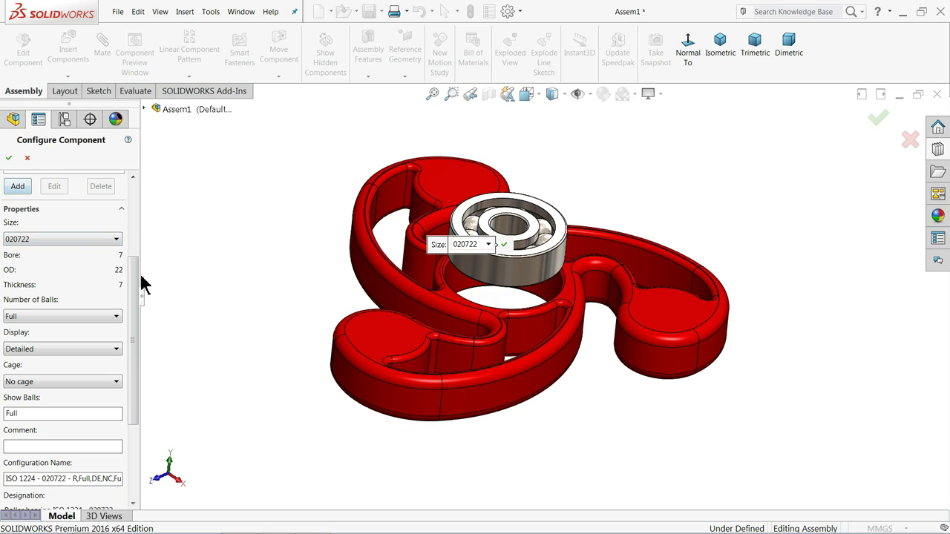
left_click_drag(136, 271, 131, 190)
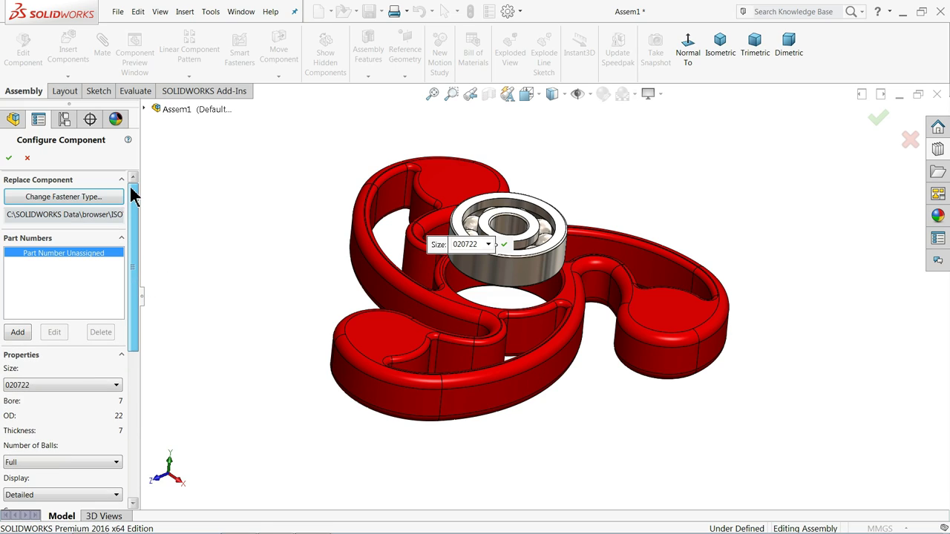
left_click(9, 158)
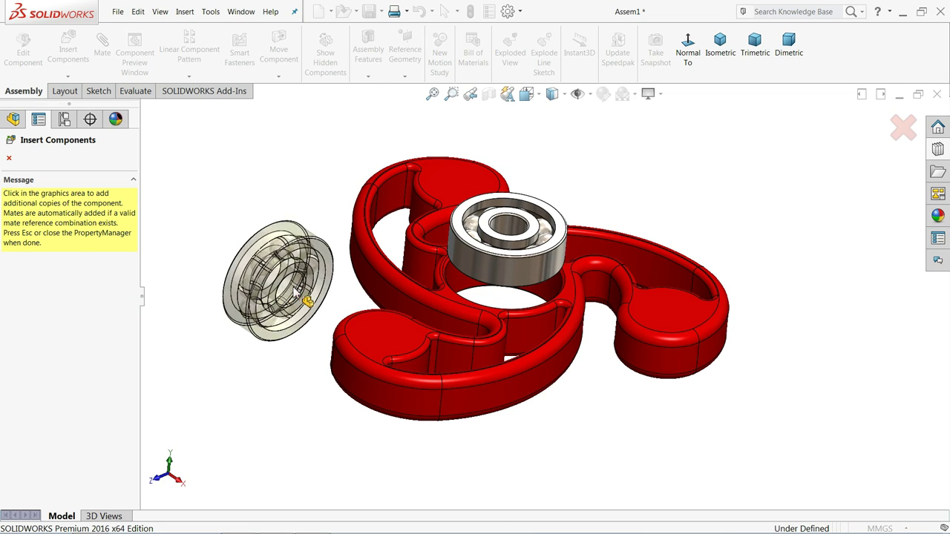
left_click(9, 159)
mouse_move(340, 257)
middle_mouse_down()
mouse_move(307, 233)
mouse_move(327, 245)
middle_mouse_up()
Add a concentric mate between the bearing's outer cylindrical face and the body's central hole.
left_click(102, 45)
scroll(475, 252, "down", 3)
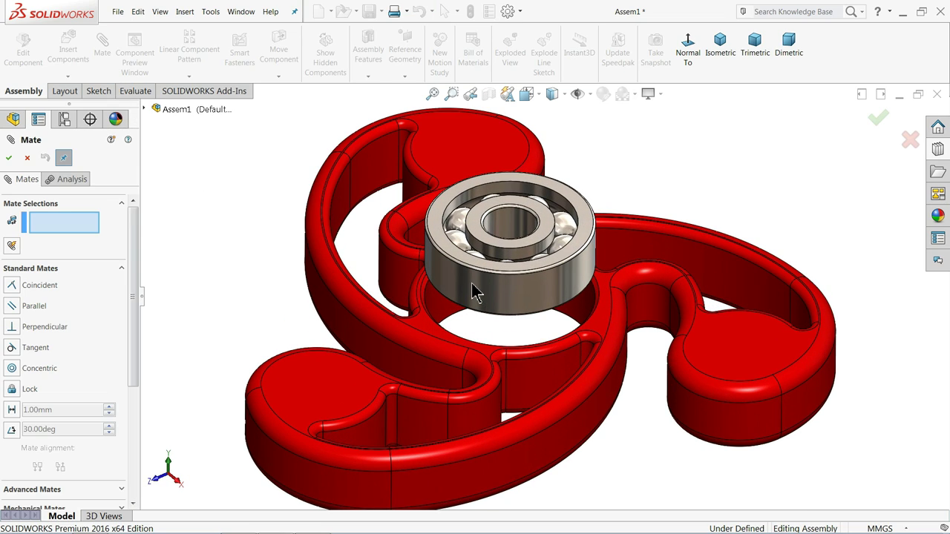
left_click(475, 292)
left_click(447, 317)
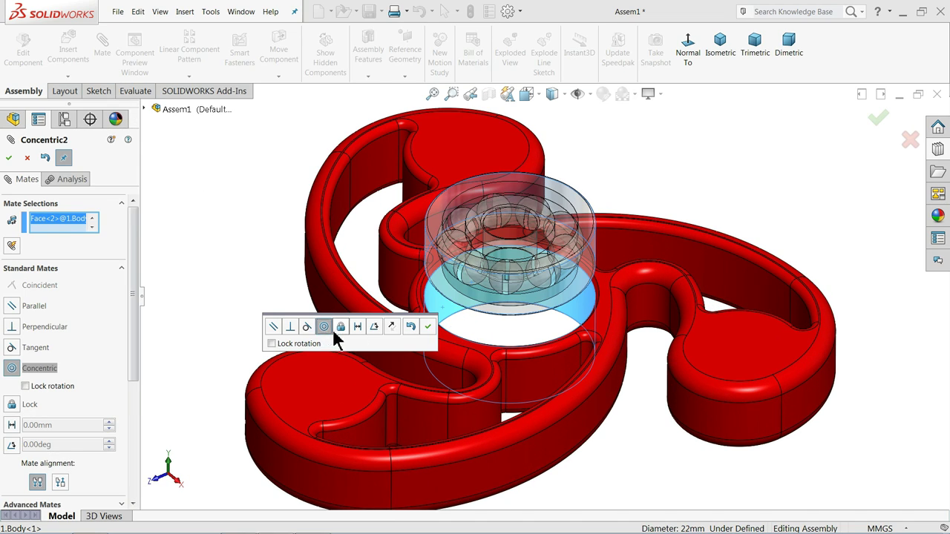
left_click(425, 328)
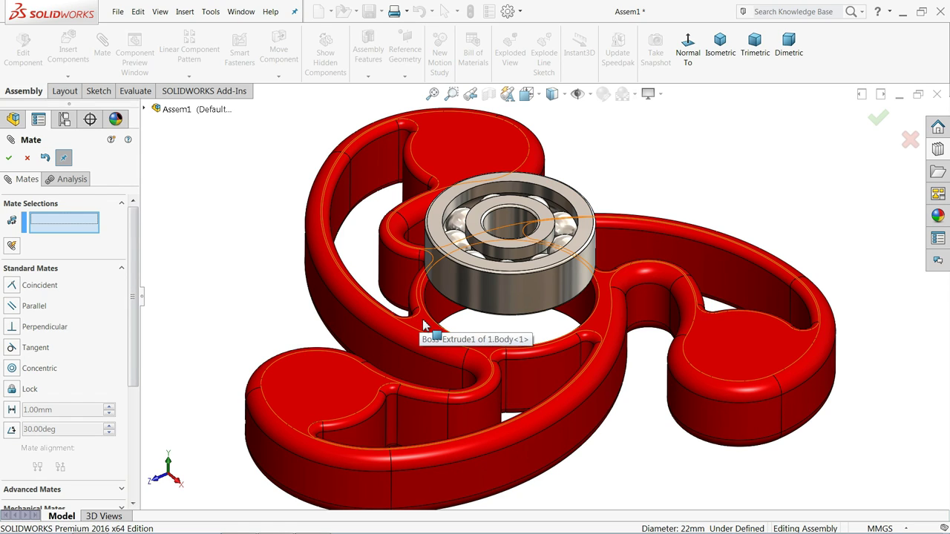
left_click(434, 318)
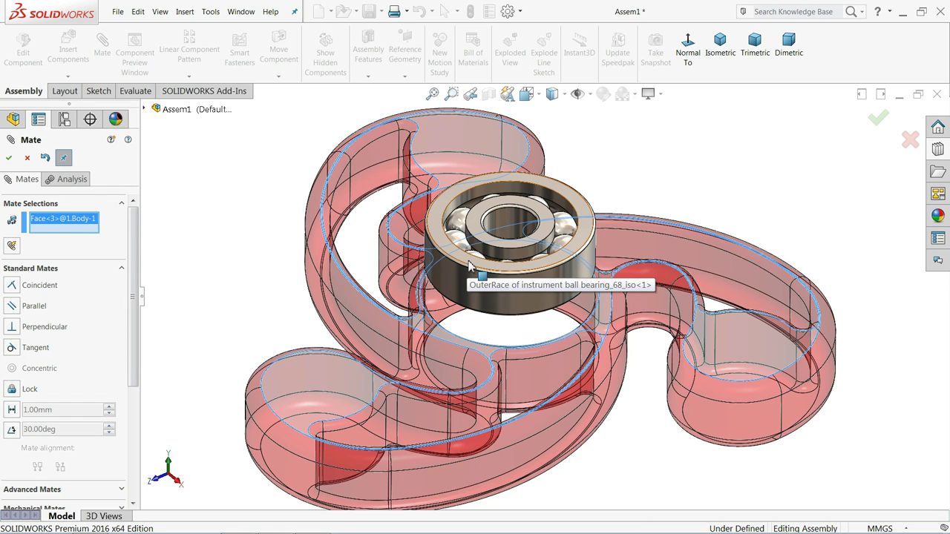
left_click(27, 159)
Move the bearing down along its axis into the body's central hole.
scroll(468, 290, "up", 3)
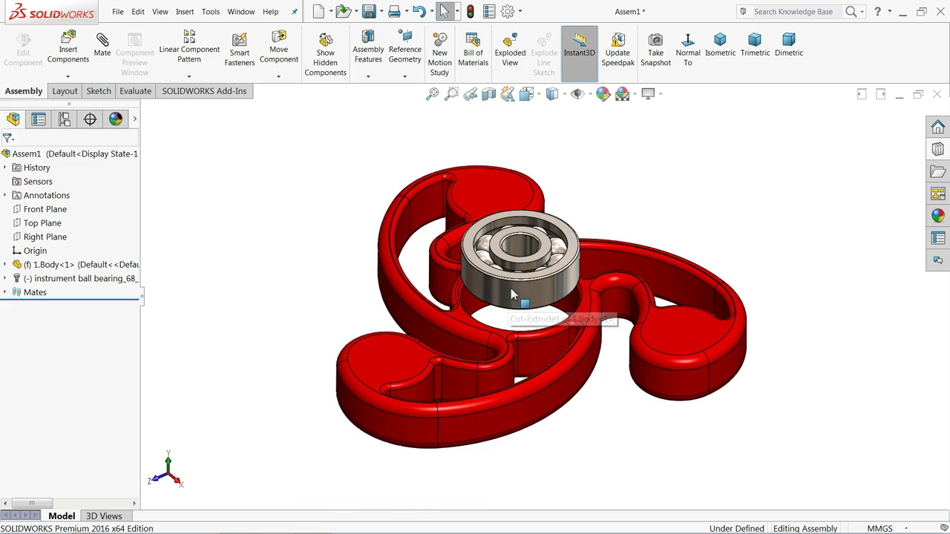
left_click(520, 315)
left_click_drag(511, 343, 519, 371)
key("Escape")
left_click(268, 247)
Insert 2.top cover and 3.Bottom Cover into the assembly, placing both beside the body.
left_click(67, 44)
left_click(59, 403)
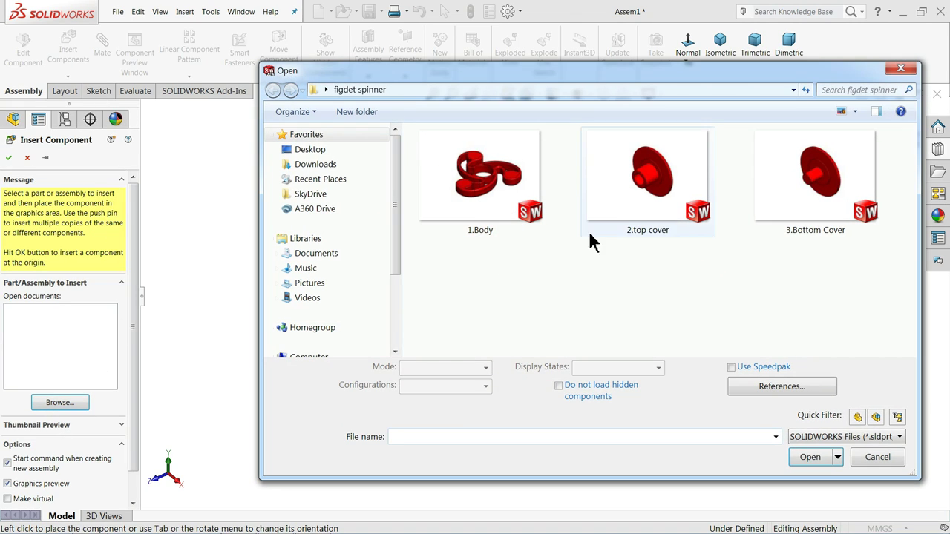
left_click(633, 210)
left_click(813, 182, "ctrl")
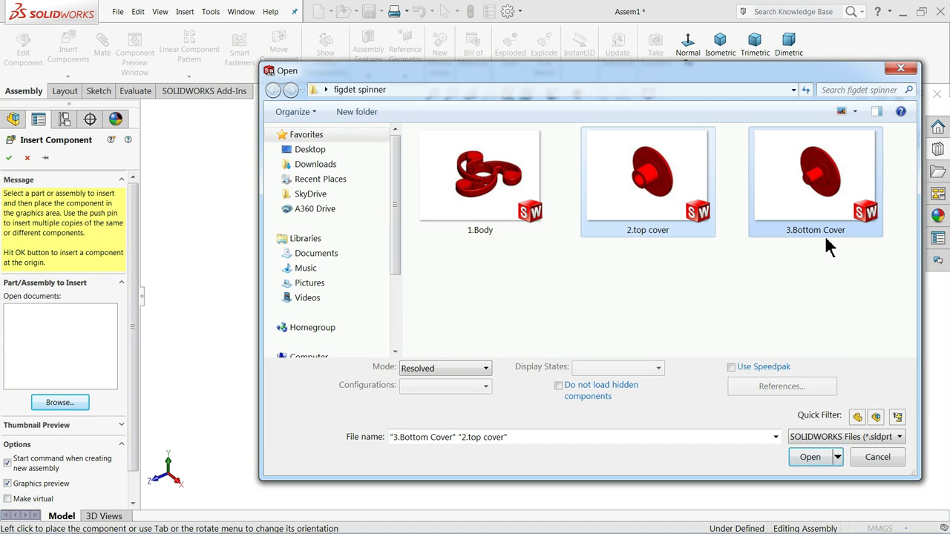
left_click(810, 457)
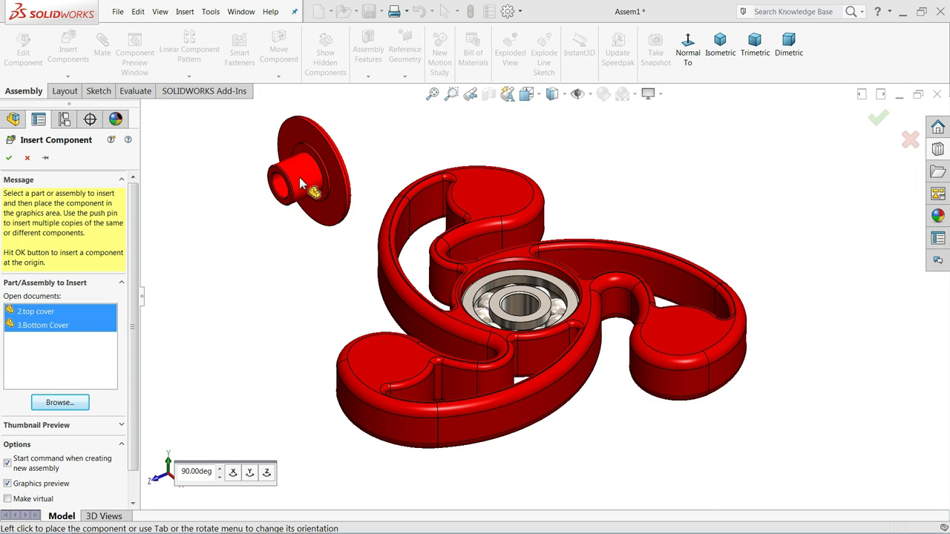
left_click(298, 184)
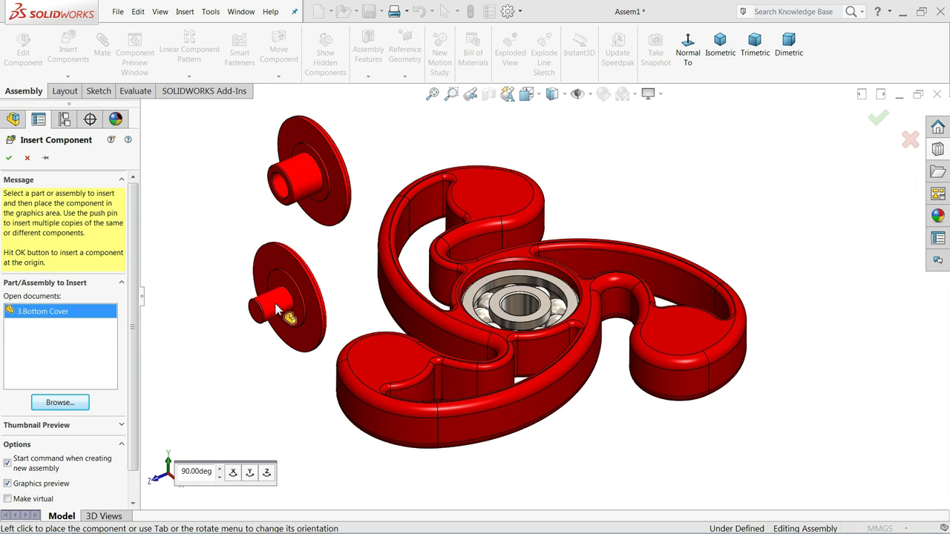
left_click(276, 310)
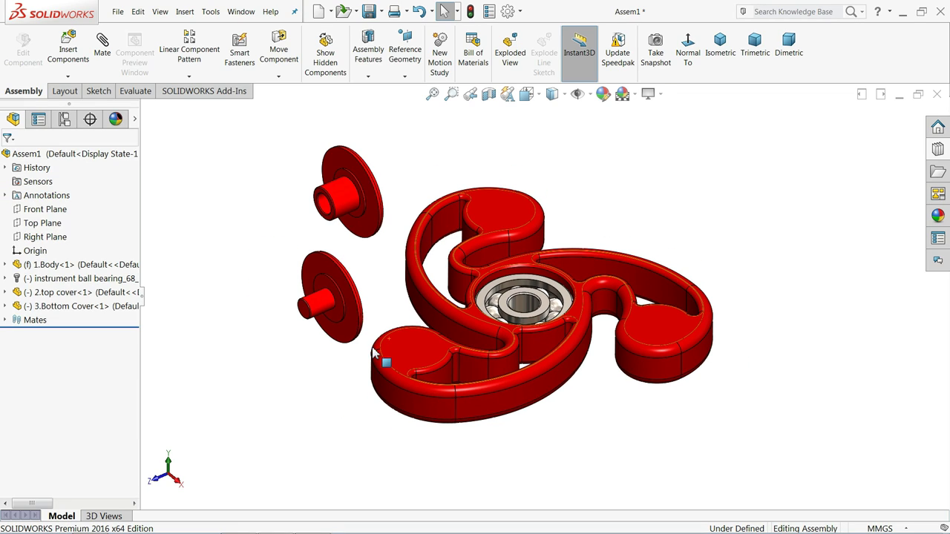
left_click(348, 210)
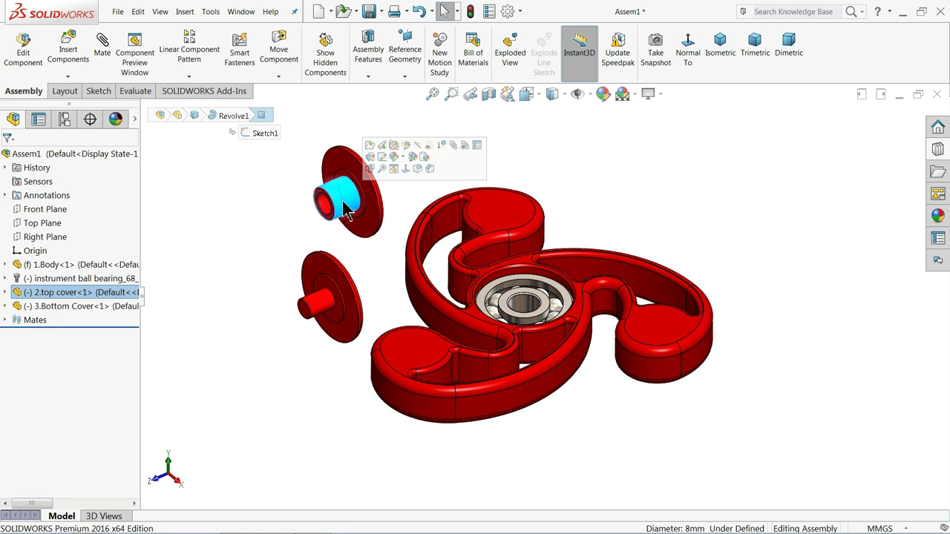
left_click(303, 221)
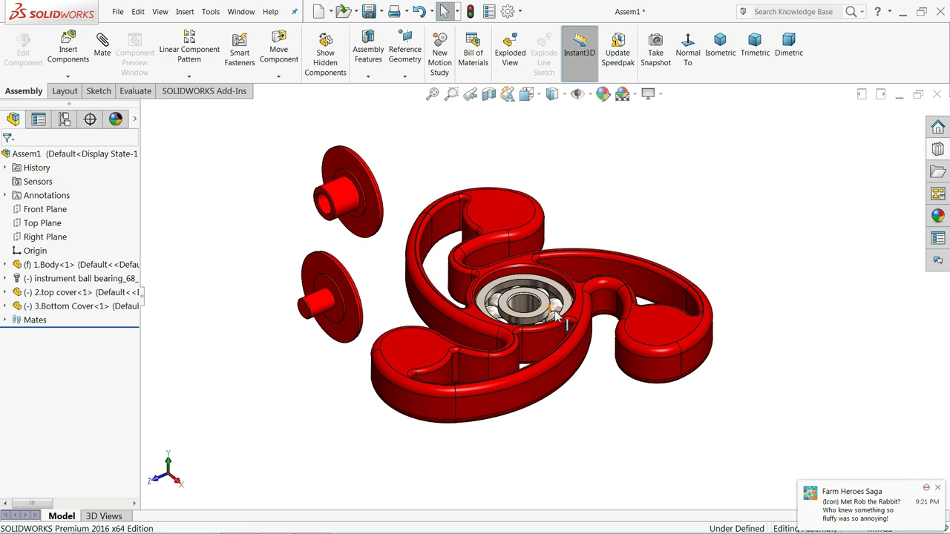
left_click(938, 491)
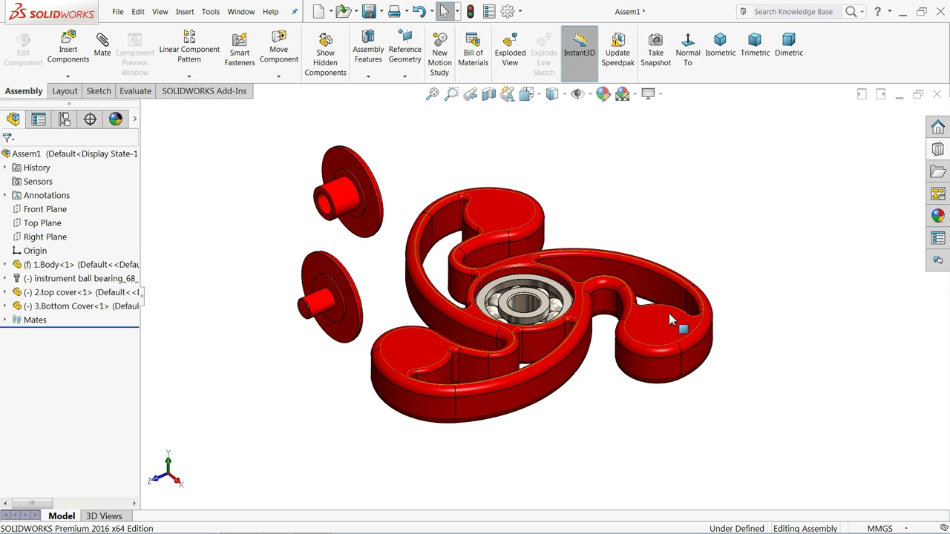
Mate the top cover's stem concentric with the bearing's bore and pull the cover up above the bearing.
scroll(510, 251, "down", 3)
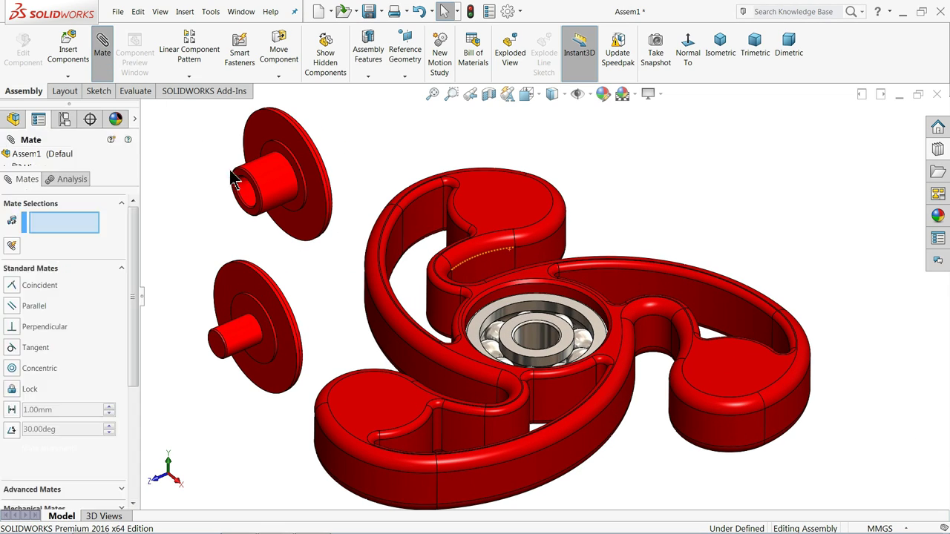
left_click(319, 212)
left_click(548, 342)
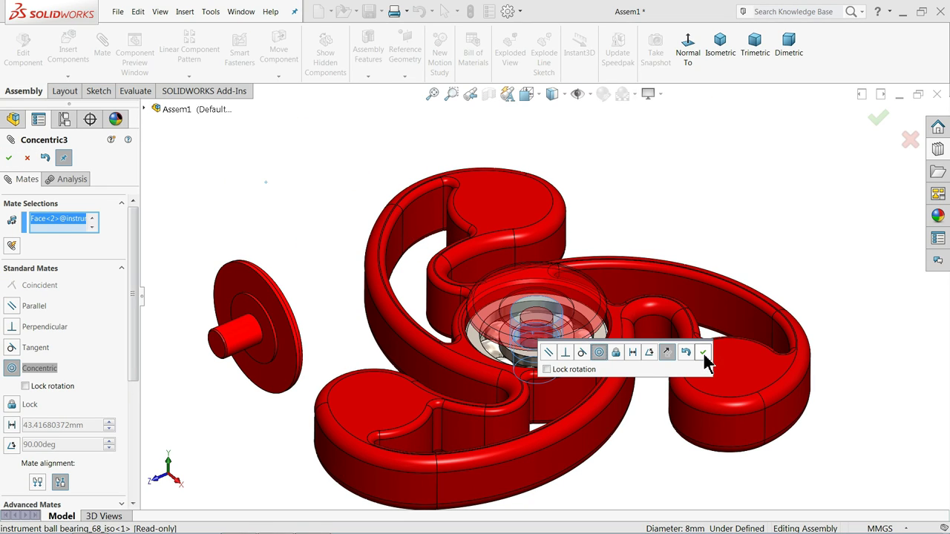
left_click(703, 354)
left_click_drag(541, 305, 532, 260)
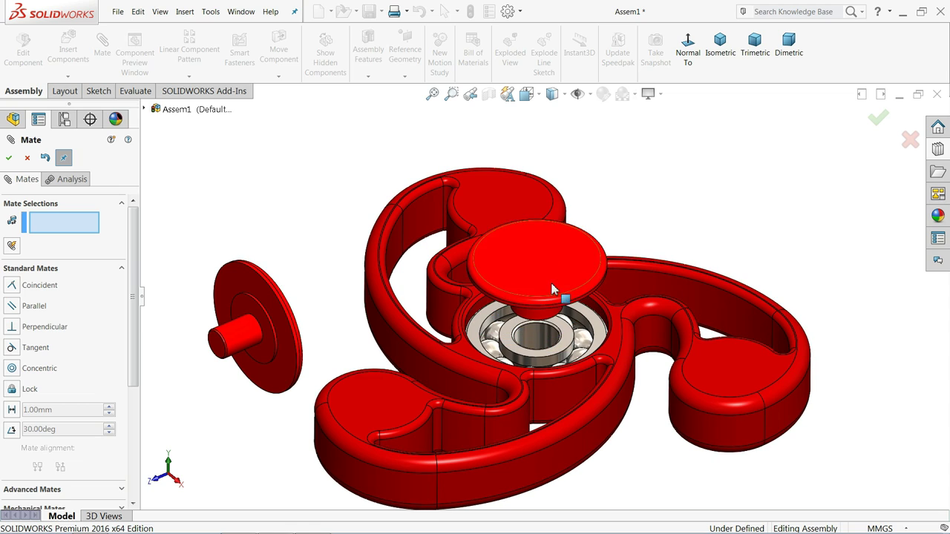
Add a coincident mate between the top cover's flange face and the body's top face.
middle_click_drag(553, 289, 583, 287)
scroll(579, 207, "down", 3)
left_click(572, 210)
left_click(605, 262)
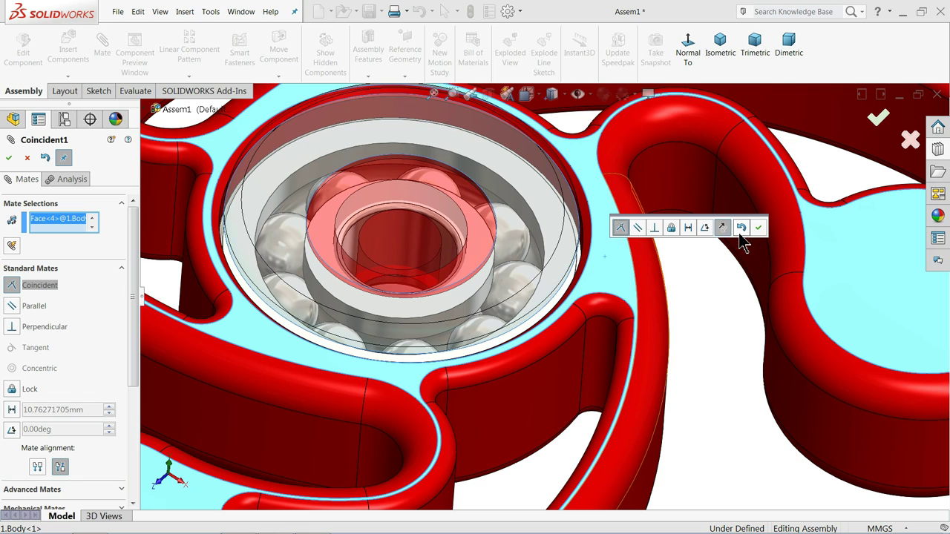
left_click(759, 229)
scroll(549, 328, "up", 3)
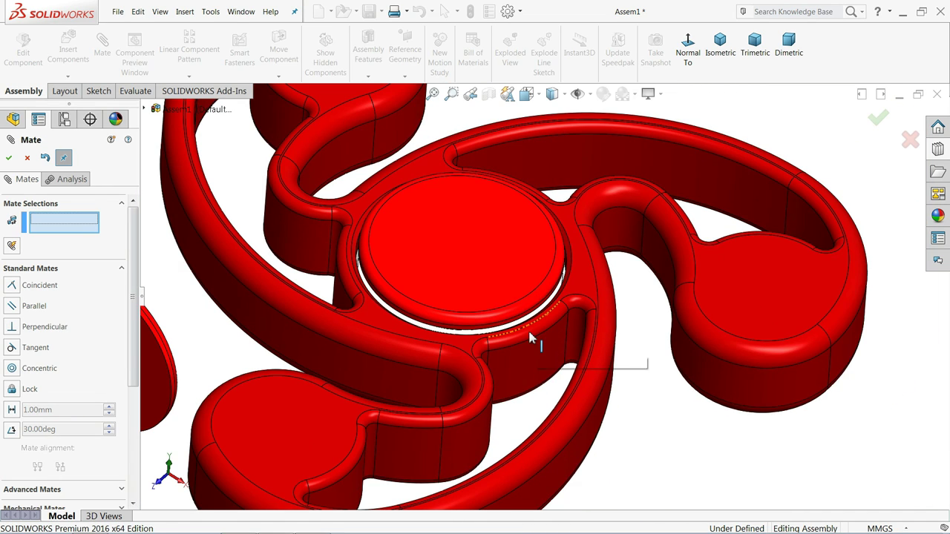
Add a 1.5 mm distance mate between the body's bottom face and the bearing's outer ring face.
mouse_move(529, 335)
middle_mouse_down()
mouse_move(505, 291)
mouse_move(468, 282)
mouse_move(483, 299)
mouse_move(471, 263)
mouse_move(452, 284)
mouse_move(448, 267)
mouse_move(528, 333)
mouse_move(492, 233)
mouse_move(507, 253)
mouse_move(515, 329)
middle_mouse_up()
scroll(481, 310, "up", 3)
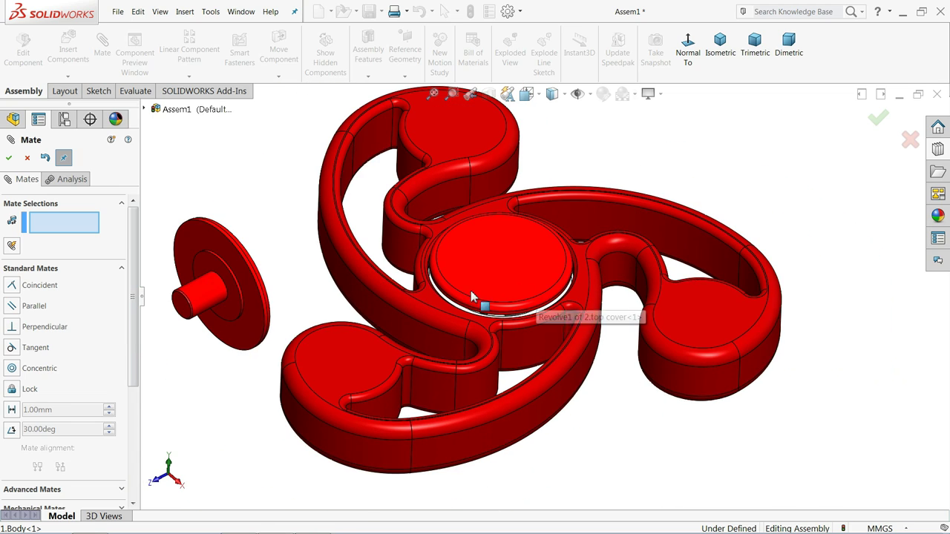
scroll(517, 330, "up", 3)
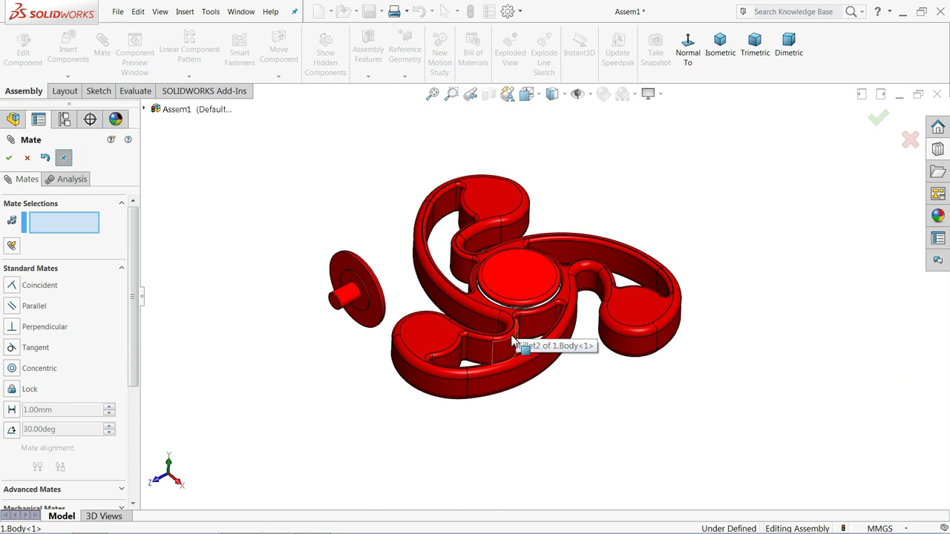
middle_click_drag(512, 342, 467, 144)
scroll(482, 375, "down", 5)
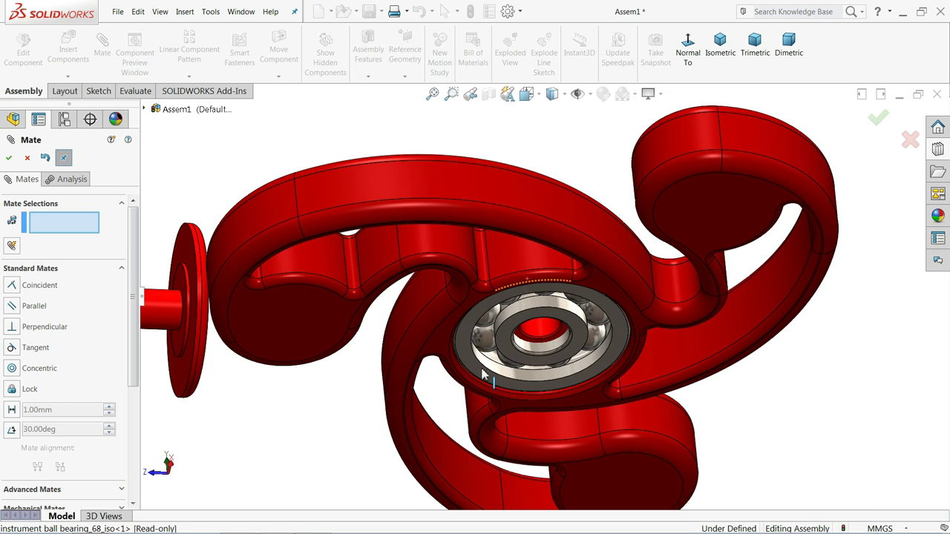
middle_click_drag(482, 375, 448, 340)
scroll(447, 339, "down", 6)
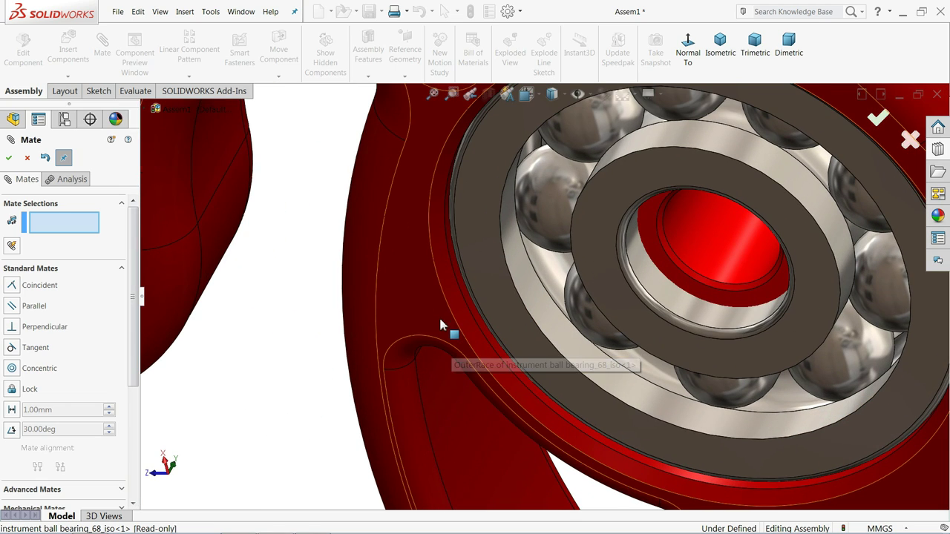
left_click(440, 324)
left_click(484, 304)
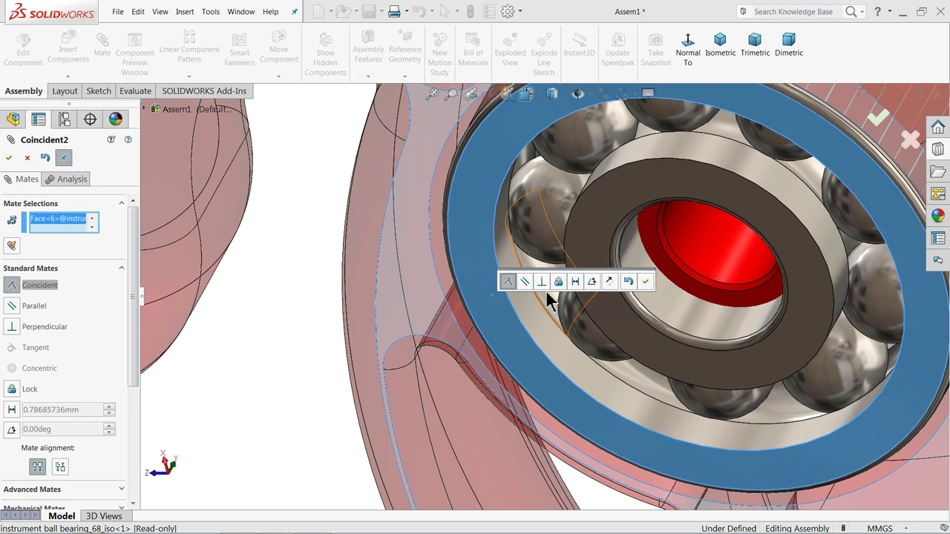
left_click(575, 282)
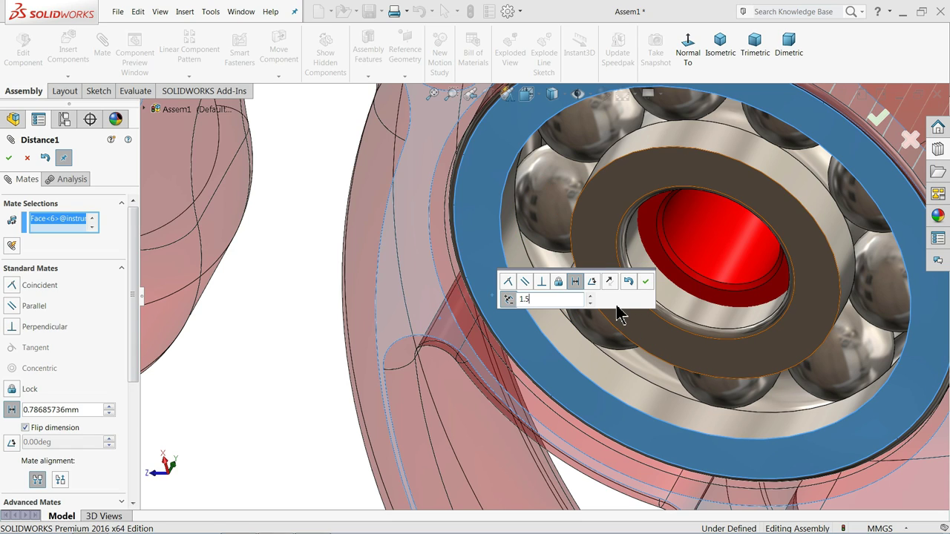
key("Return")
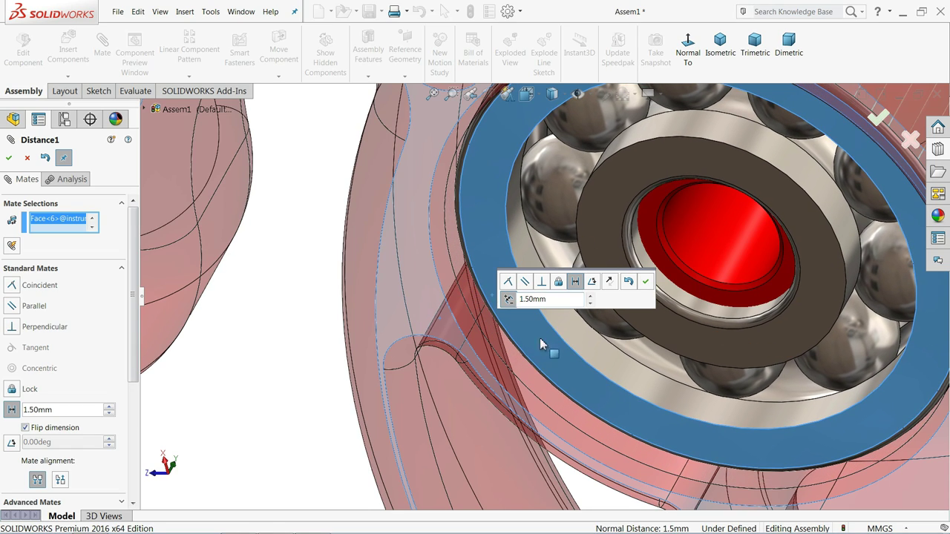
left_click(645, 281)
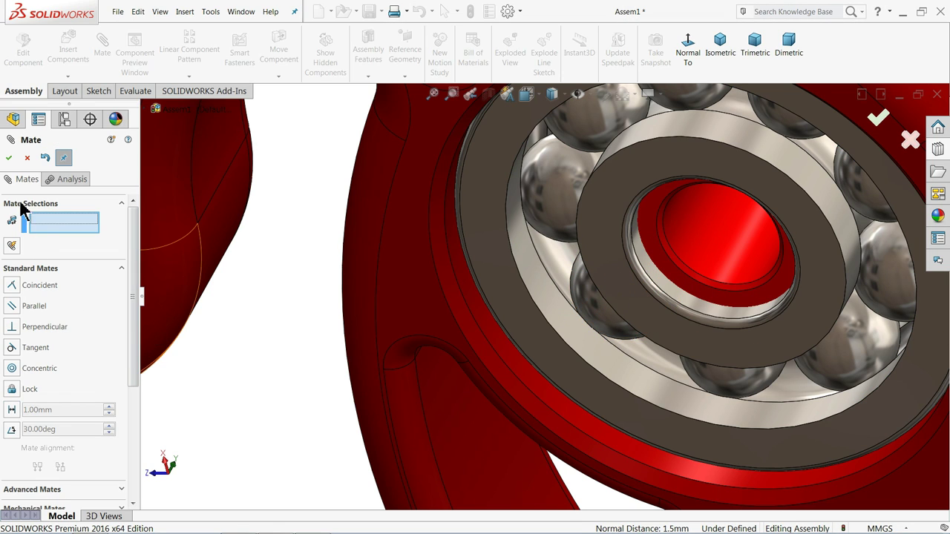
left_click(26, 158)
Rotate the bottom cover freely so its stem points towards the bearing's underside.
scroll(520, 311, "up", 10)
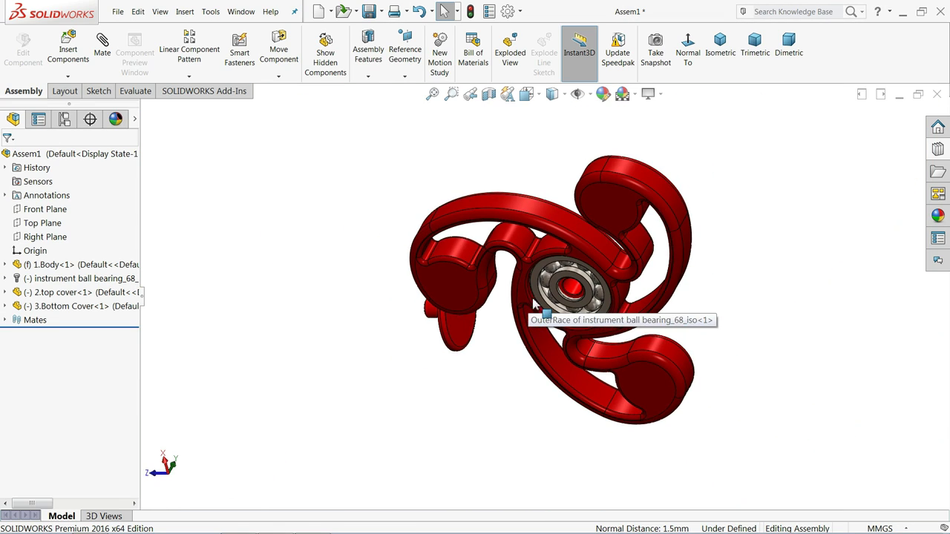
middle_click_drag(537, 318, 495, 401)
left_click(475, 252)
left_click(512, 319)
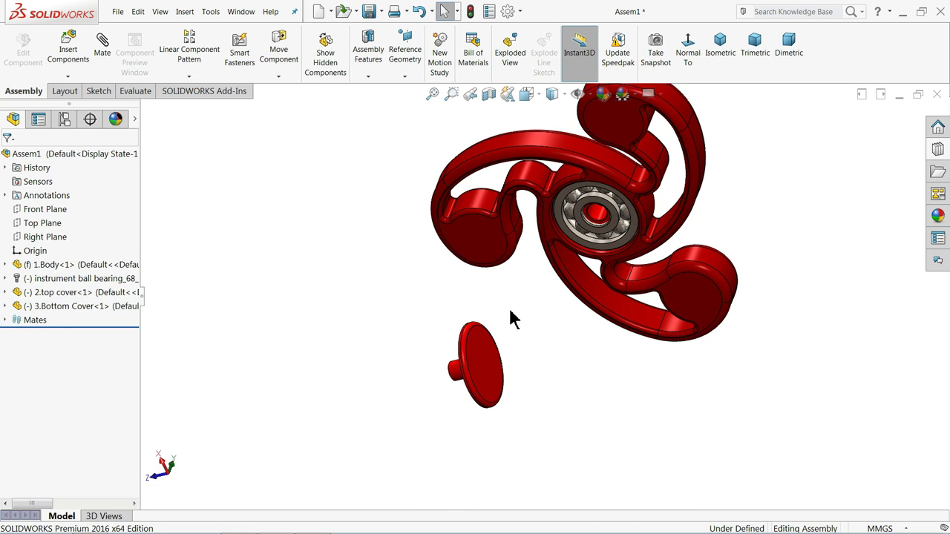
left_click(279, 76)
left_click(285, 101)
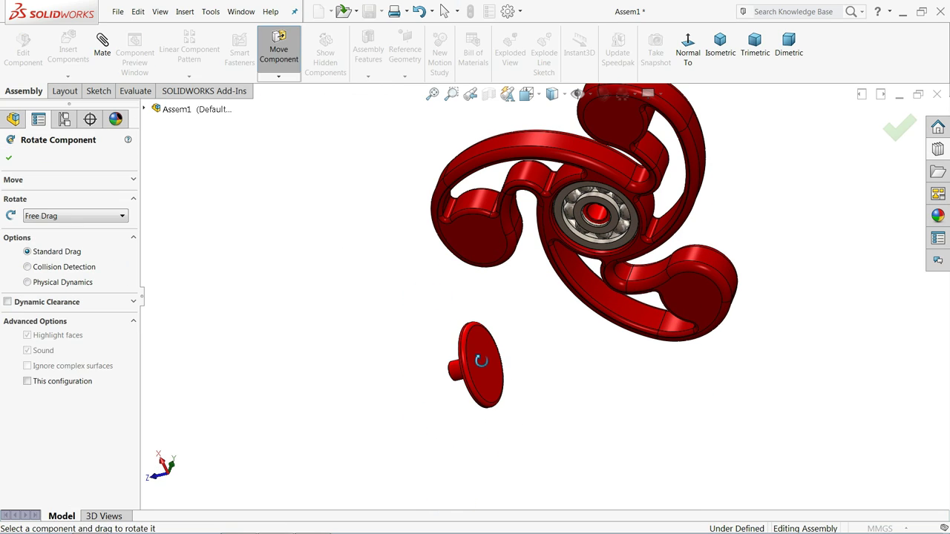
left_click_drag(480, 361, 280, 277)
left_click(9, 158)
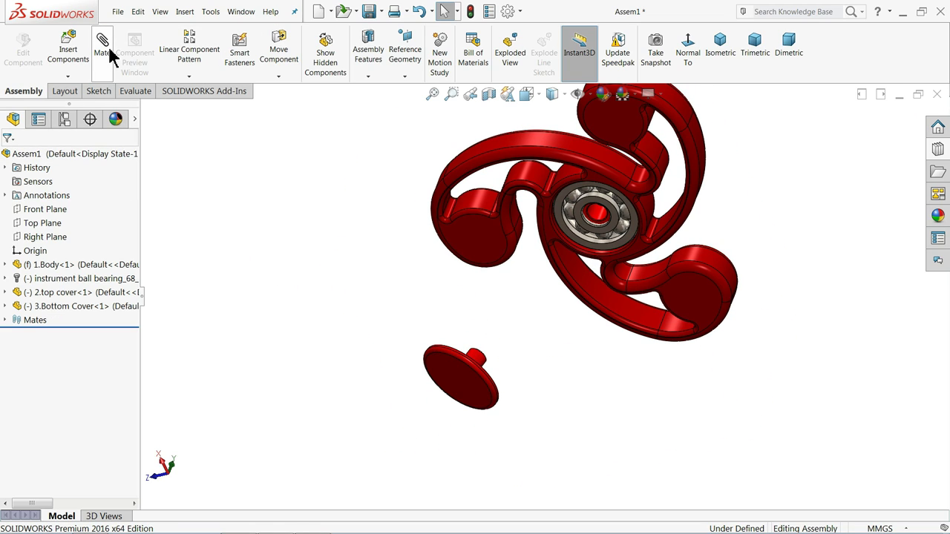
Add a concentric mate between the top cover's inner cylindrical face and the bottom cover's stem.
scroll(543, 267, "down", 2)
left_click(616, 194)
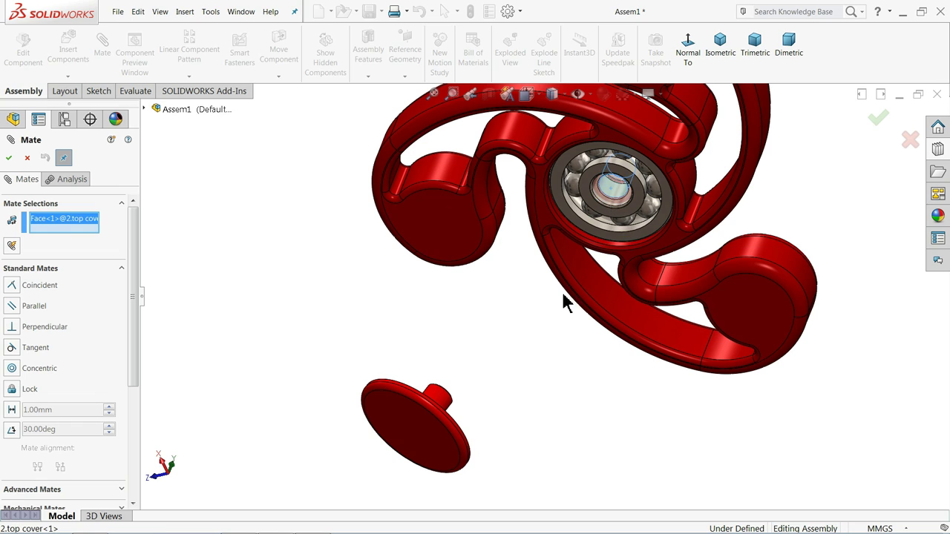
middle_click_drag(566, 301, 483, 395)
left_click(399, 423)
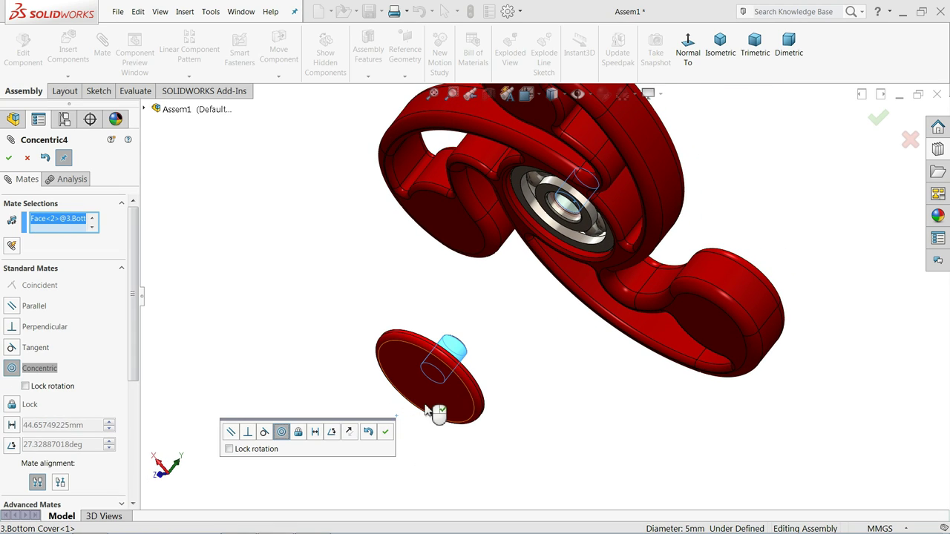
left_click(384, 433)
Add a coincident mate between the matching flat faces of the top and bottom covers, closing the bottom cover onto the bearing.
middle_click_drag(530, 296, 572, 225)
scroll(604, 193, "down", 3)
left_click(615, 178)
scroll(558, 213, "down", 2)
scroll(558, 212, "up", 5)
middle_click_drag(558, 213, 473, 453)
scroll(475, 446, "down", 3)
left_click(489, 378)
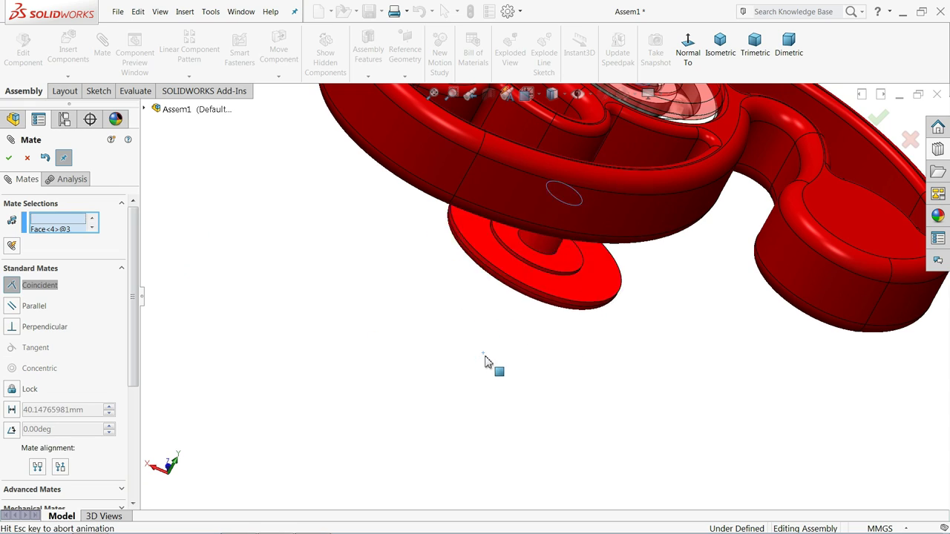
middle_click_drag(618, 364, 632, 165)
left_click(720, 400)
left_click(696, 383)
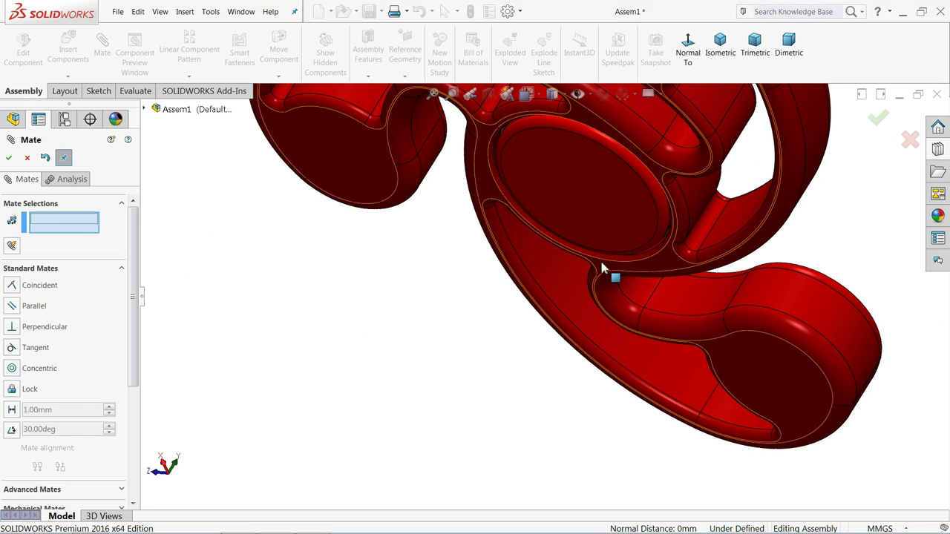
scroll(579, 190, "up", 5)
middle_click_drag(560, 219, 557, 247)
scroll(569, 225, "down", 5)
scroll(487, 322, "up", 5)
scroll(534, 283, "down", 4)
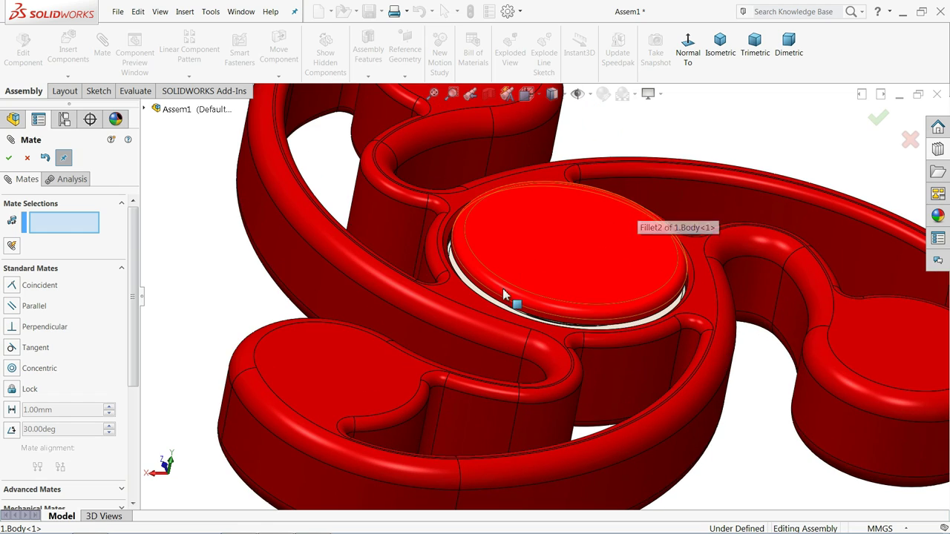
left_click(27, 158)
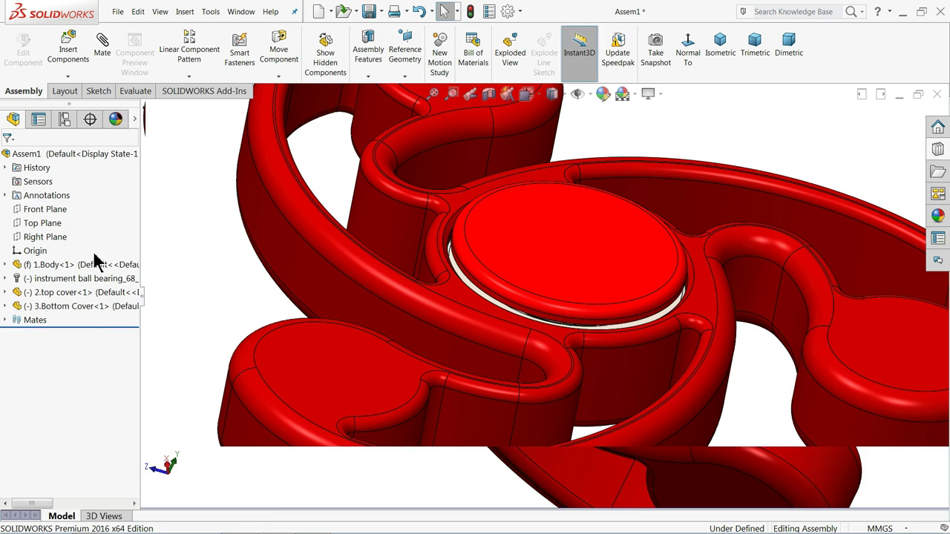
Change the coincident mate between the body and the top cover into a distance mate of 0.5 mm.
left_click(5, 320)
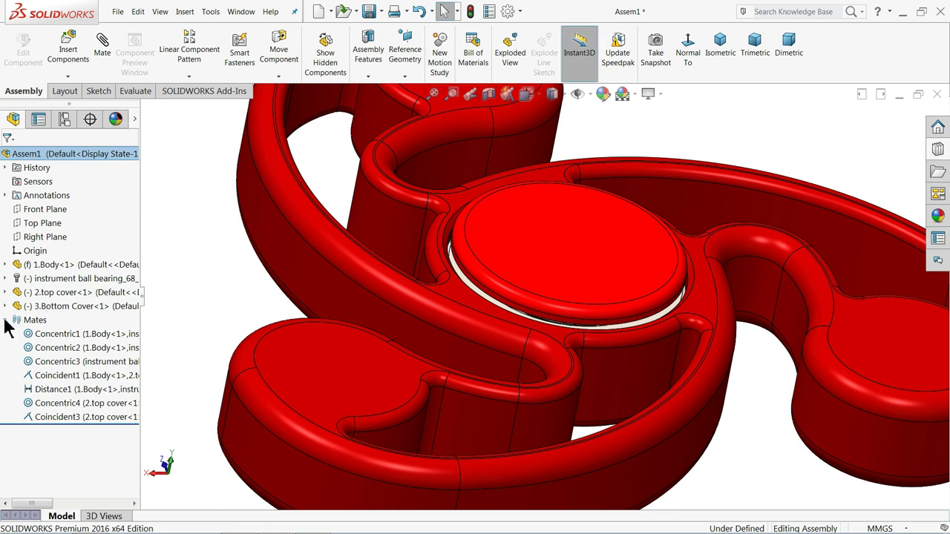
left_click(33, 389)
left_click(196, 311)
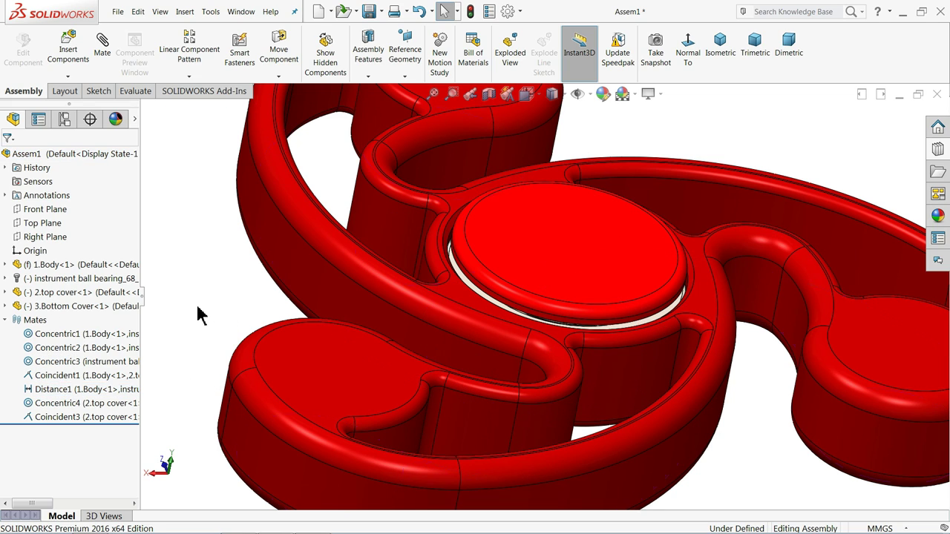
left_click(34, 376)
scroll(309, 339, "up", 3)
scroll(540, 307, "down", 3)
left_click(34, 346)
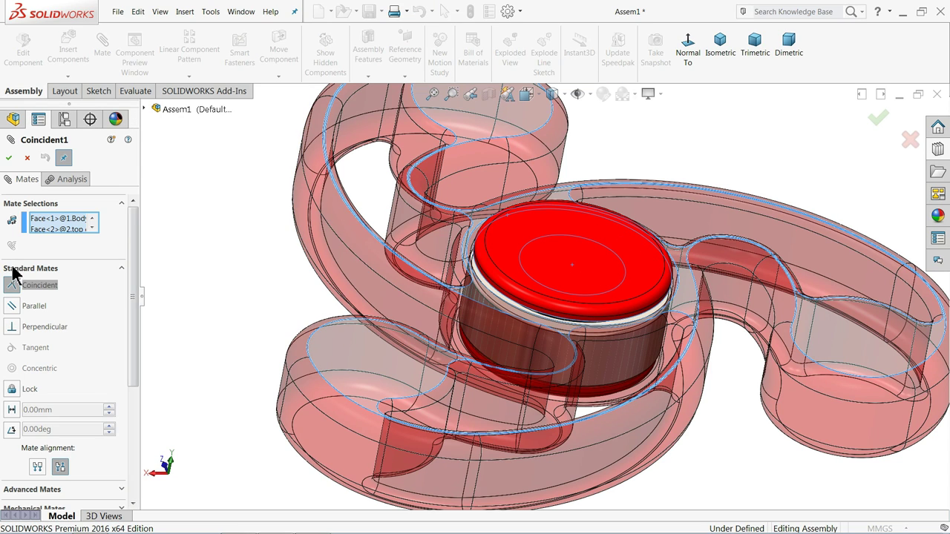
left_click(12, 412)
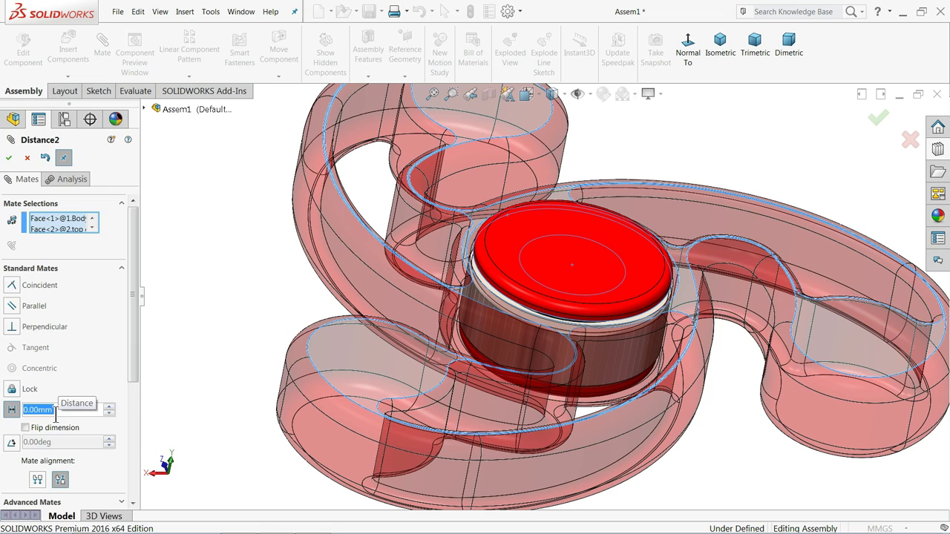
type("1")
key("Return")
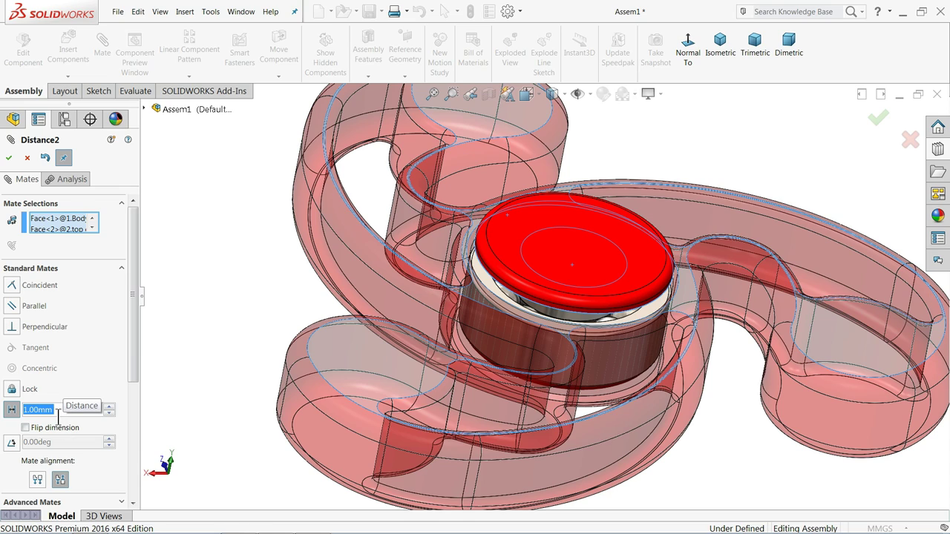
type("0.5")
key("Return")
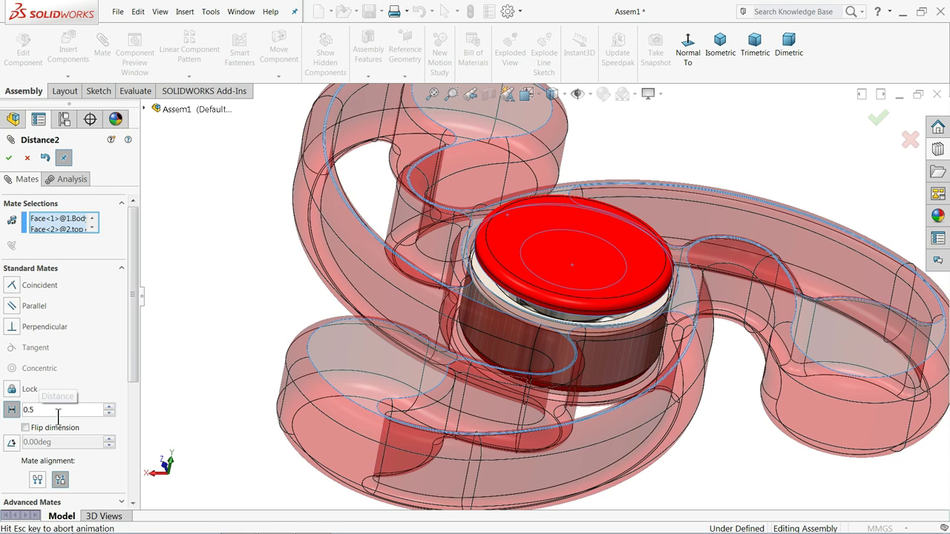
Try the aligned orientation for the top cover's distance mate and restore the anti-aligned setting.
left_click(36, 482)
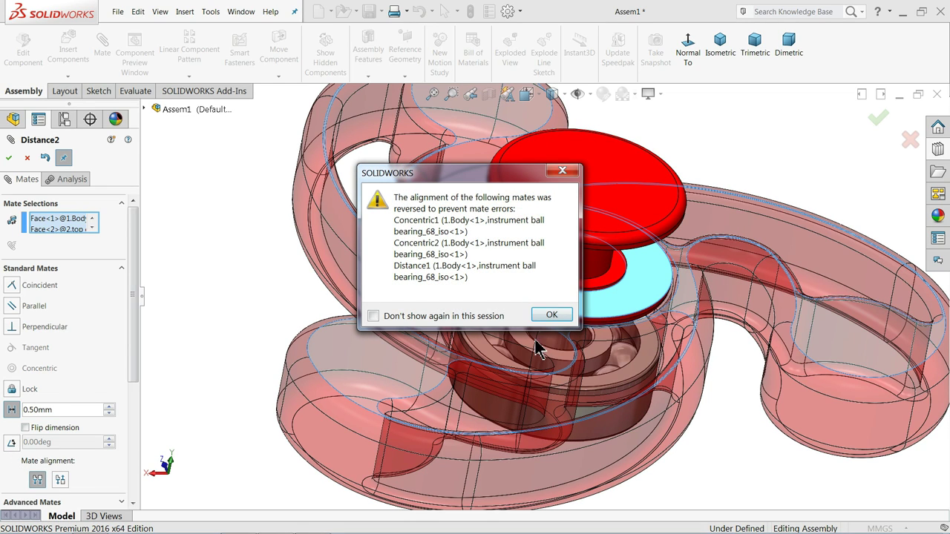
left_click(549, 316)
left_click(59, 480)
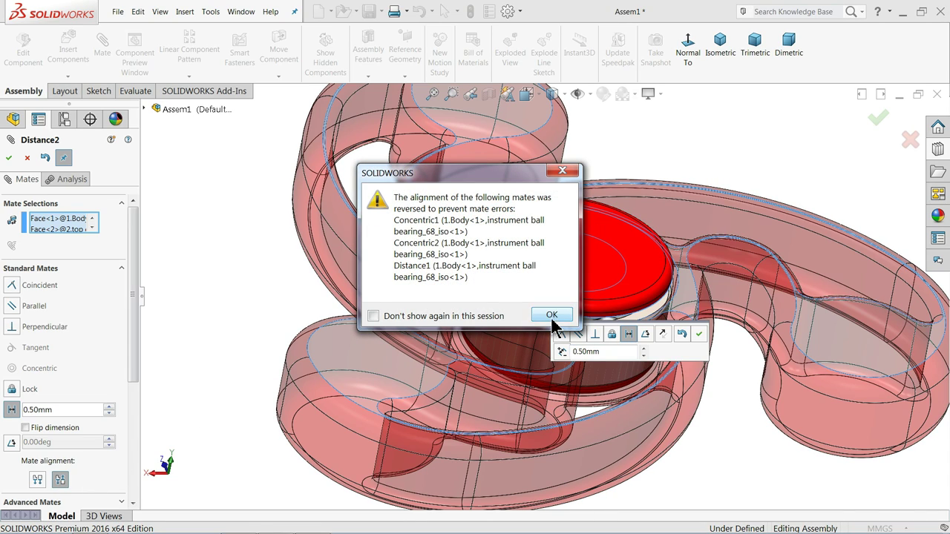
left_click(551, 317)
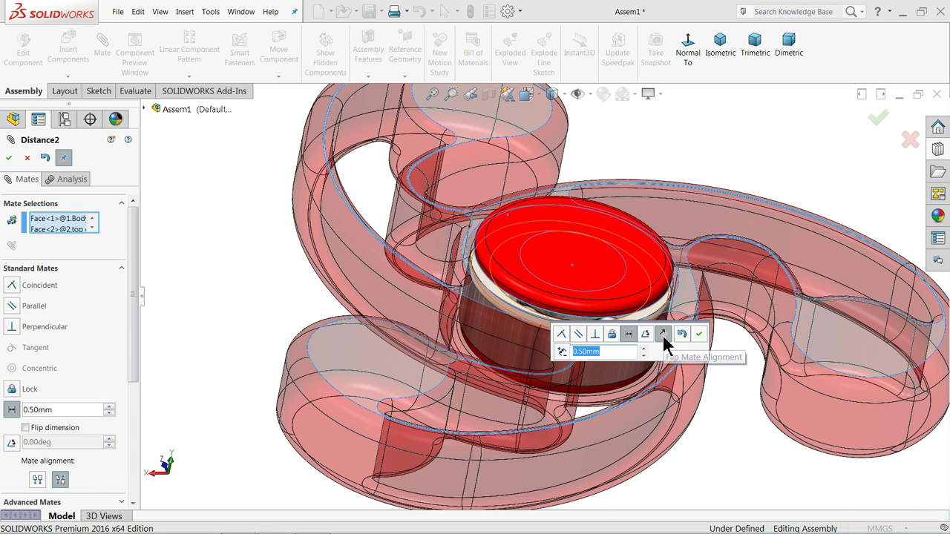
left_click(664, 335)
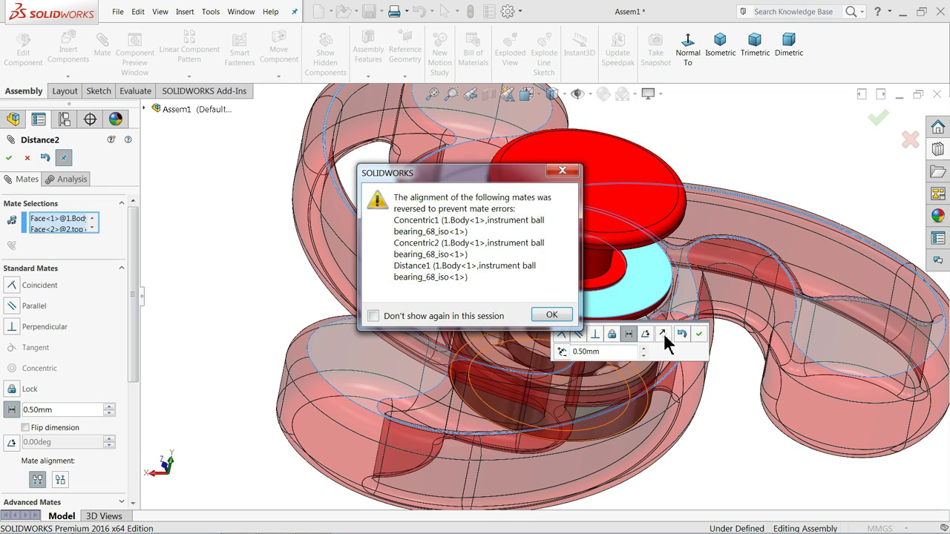
left_click(549, 317)
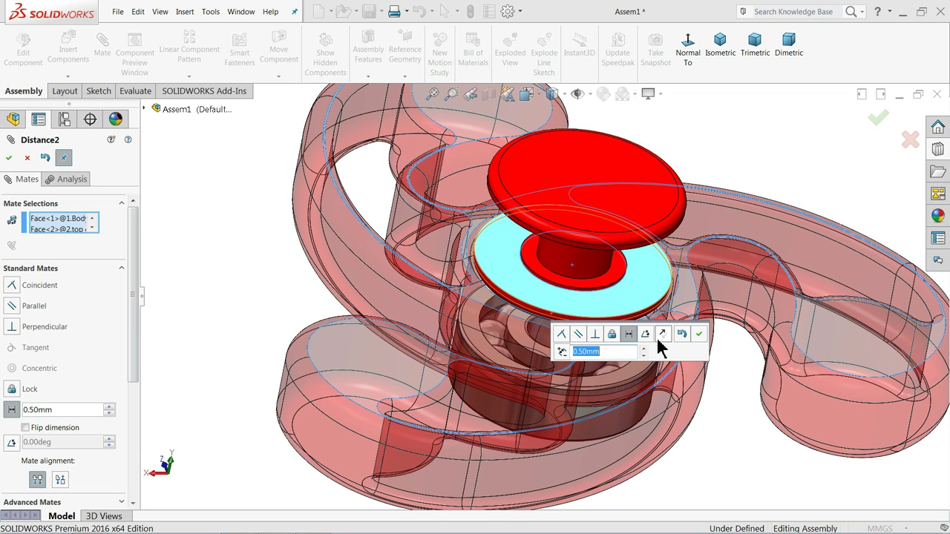
left_click(60, 480)
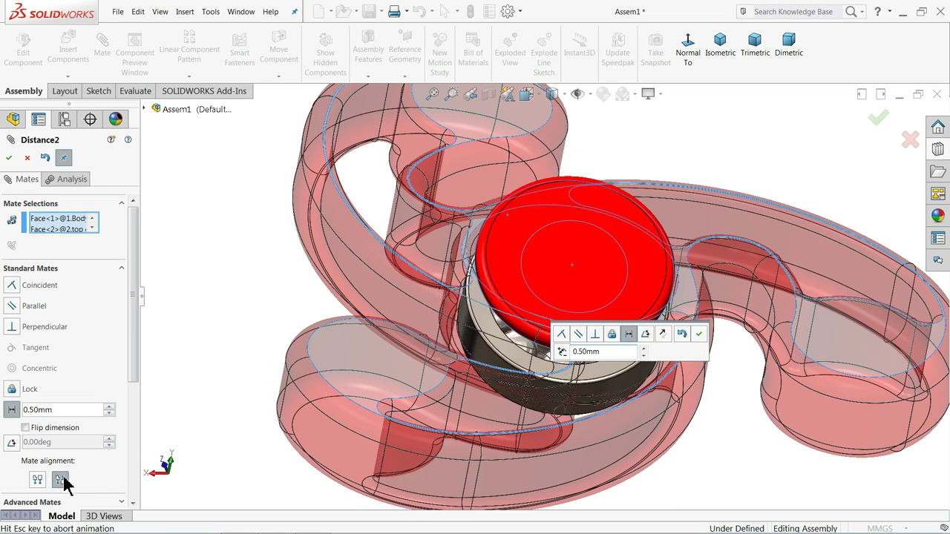
left_click(549, 315)
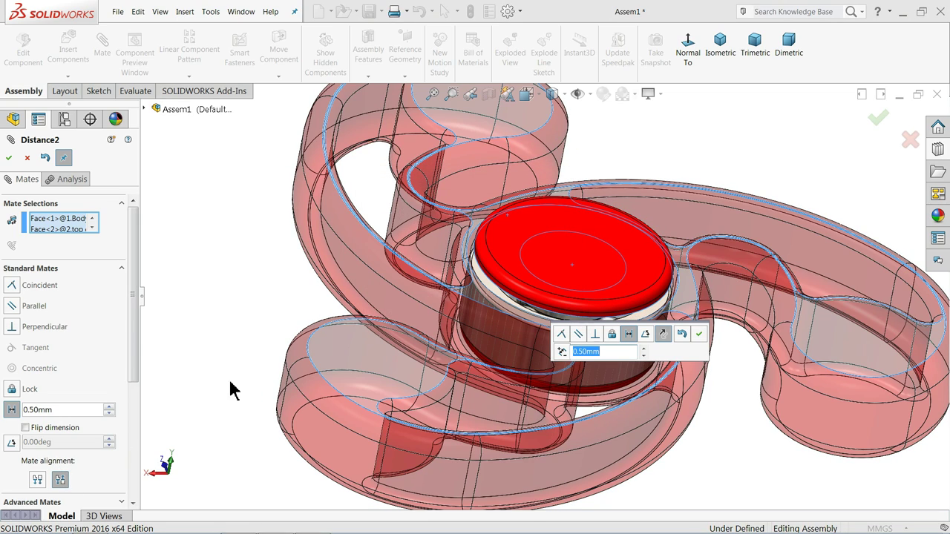
Flip the dimension direction of the top cover's distance mate and accept the change.
left_click(25, 429)
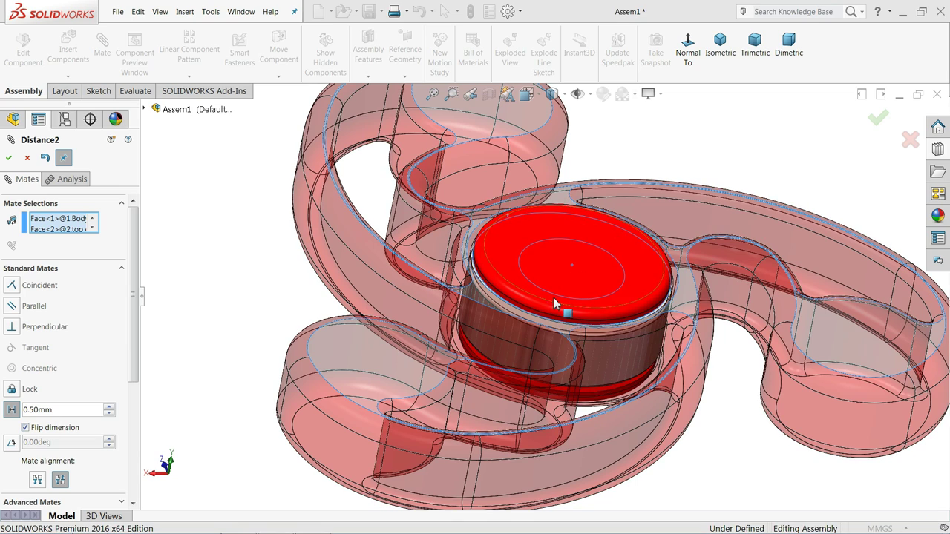
left_click(9, 157)
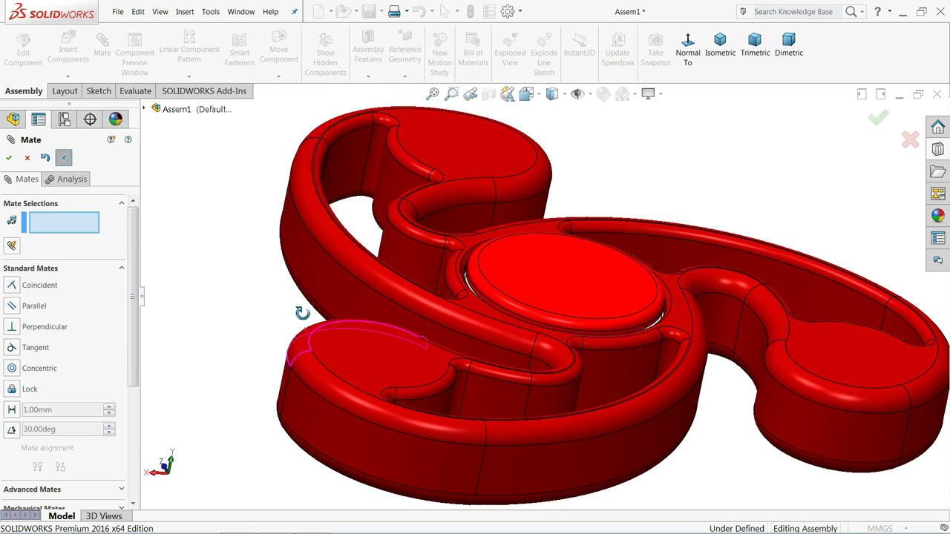
middle_click_drag(282, 326, 305, 424)
scroll(281, 307, "up", 5)
scroll(445, 434, "up", 2)
scroll(562, 378, "down", 2)
scroll(501, 345, "down", 2)
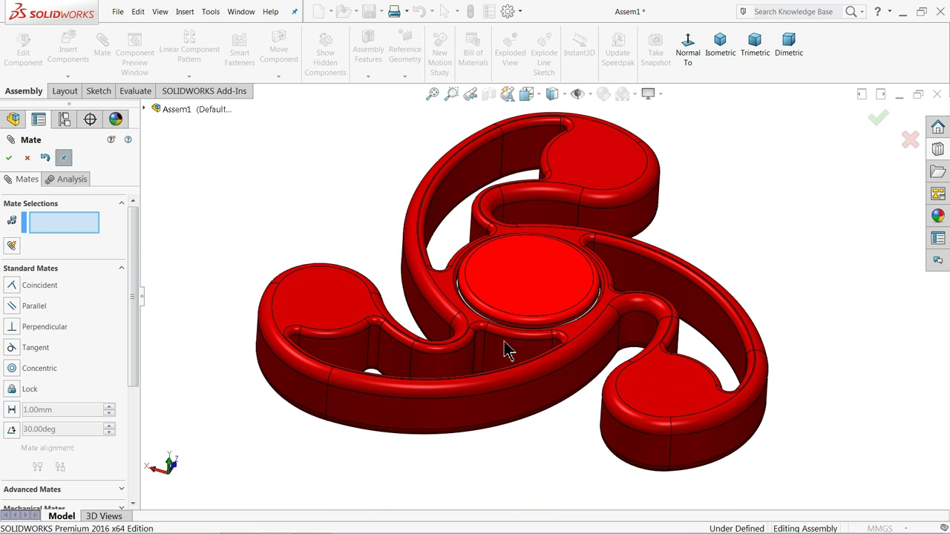
left_click(15, 158)
Float the body component to release it from its fixed position.
right_click(516, 276)
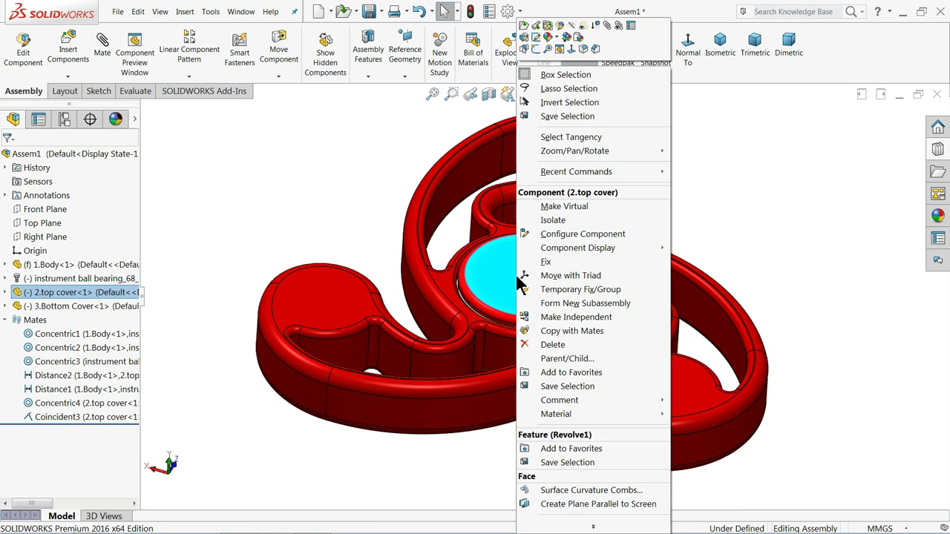
left_click(318, 312)
right_click(317, 311)
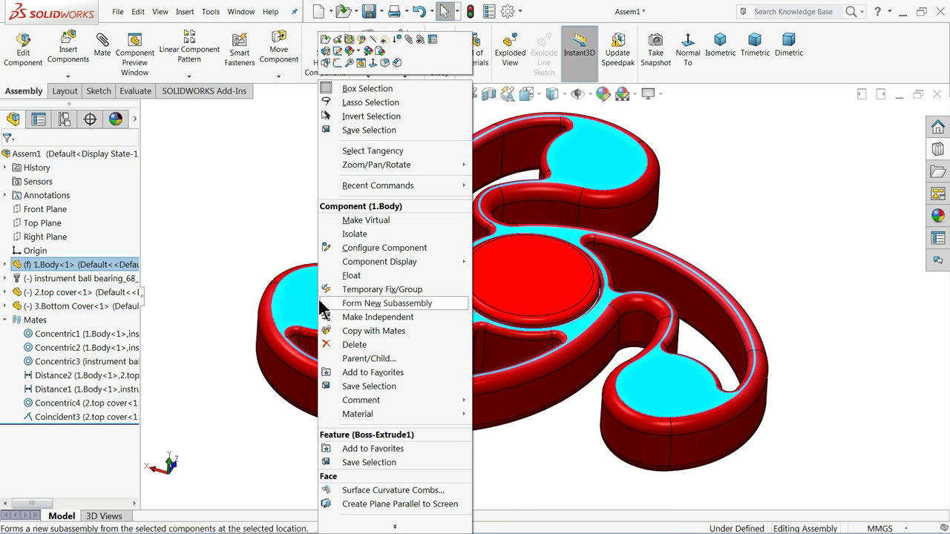
left_click(349, 275)
Fix the top cover in place and rotate the floating body about the bearing axis.
left_click(529, 273)
right_click(529, 273)
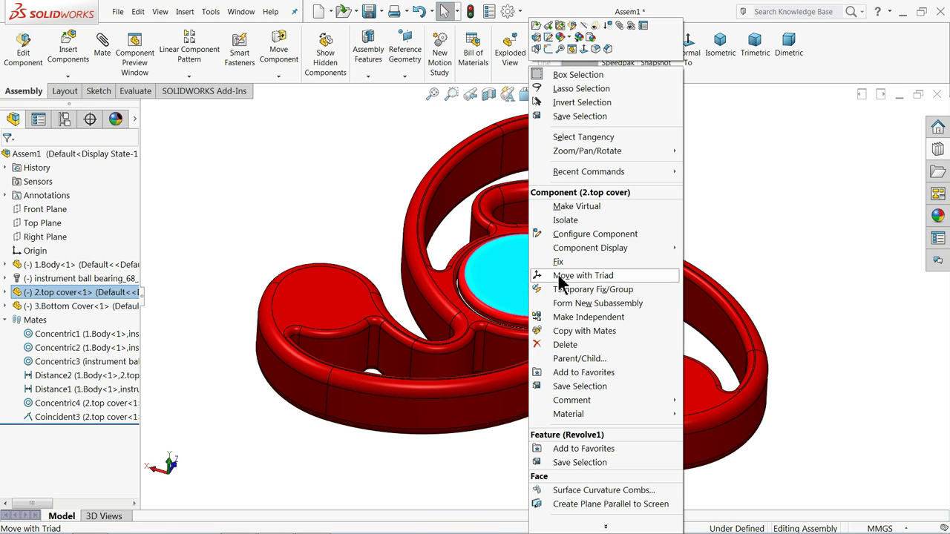
left_click(560, 261)
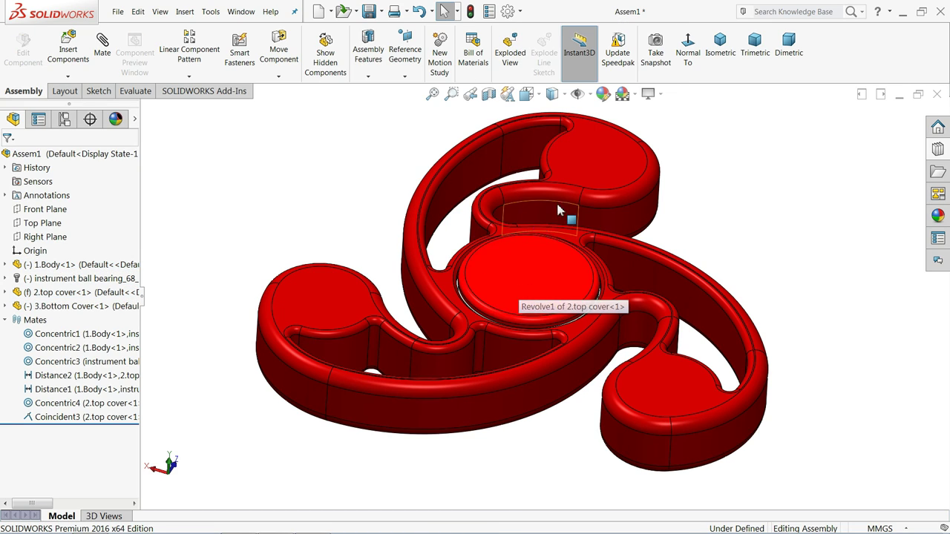
left_click_drag(556, 200, 666, 291)
left_click(684, 194)
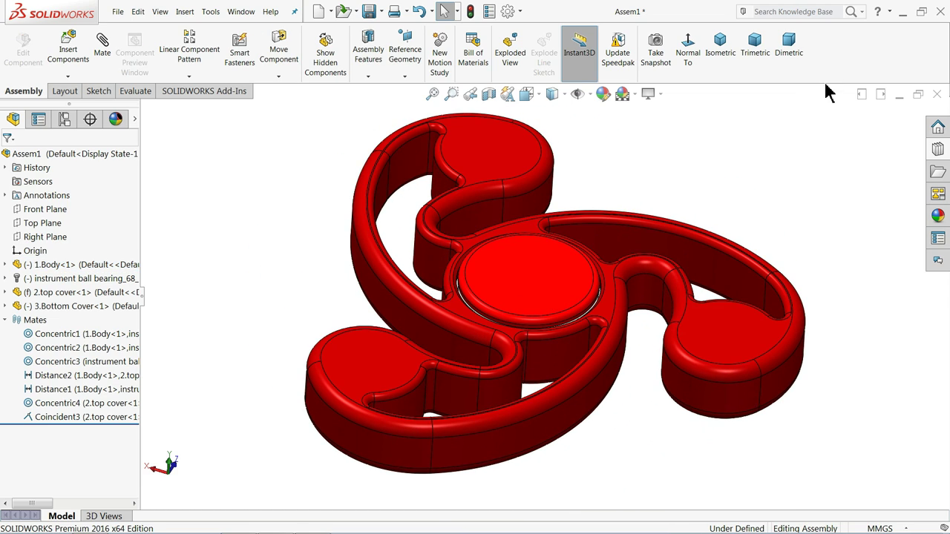
Rebuild and save the assembly as Assem1 in the figdet spinner folder.
left_click(369, 12)
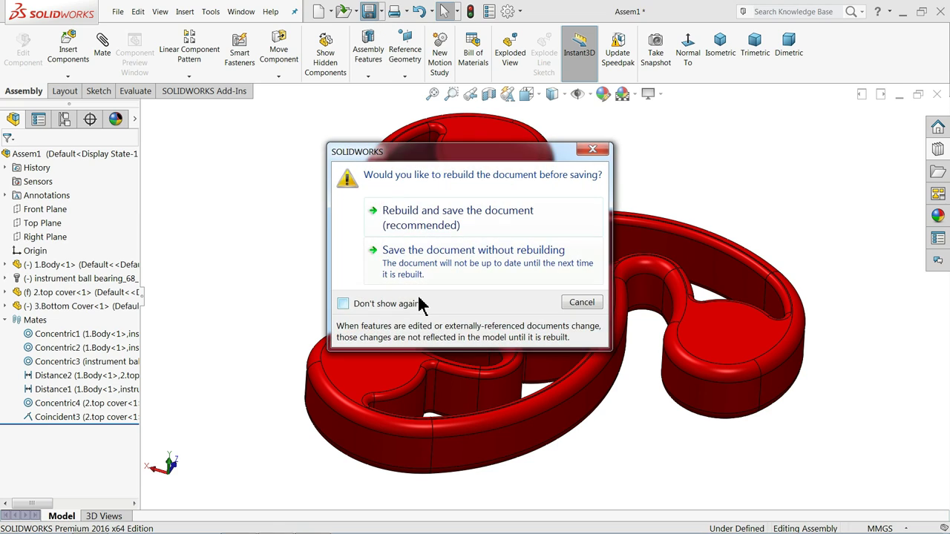
left_click(428, 216)
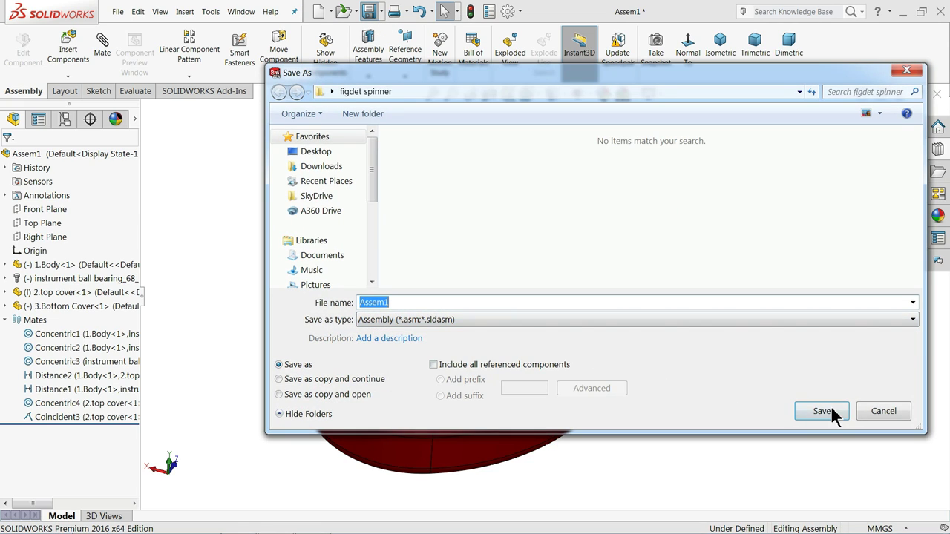
left_click(817, 412)
Show the MotionManager, open Motion Study 1 with its timeline expanded and set the study type to Motion Analysis.
right_click(821, 49)
left_click(670, 379)
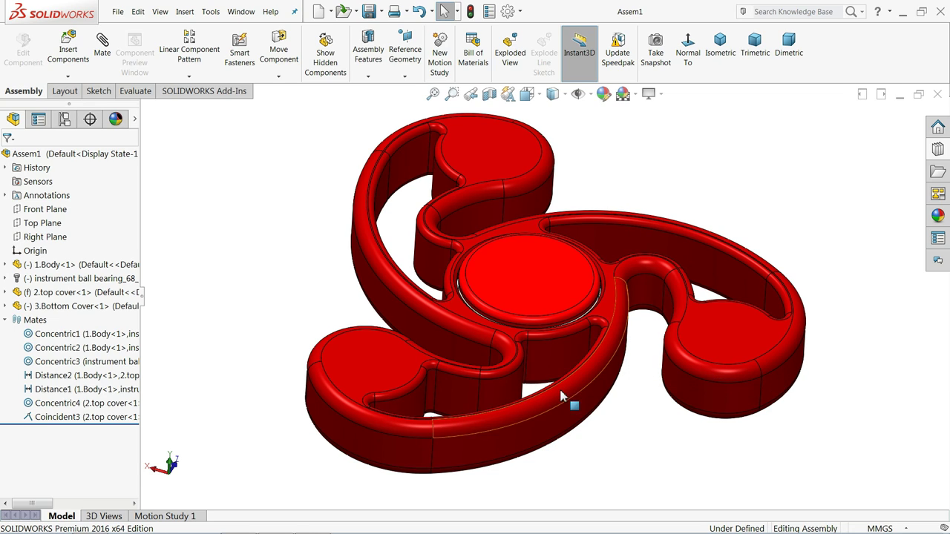
left_click(172, 518)
left_click(939, 500)
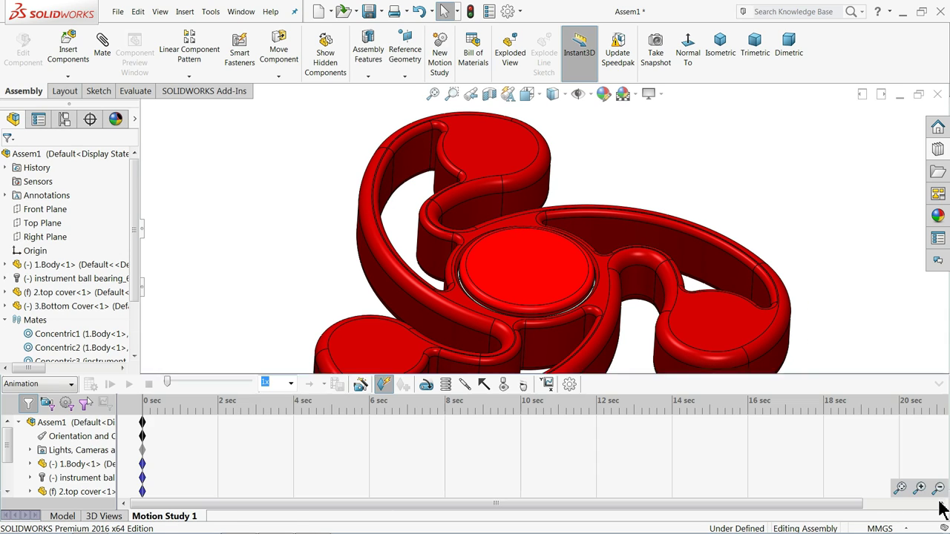
left_click(41, 383)
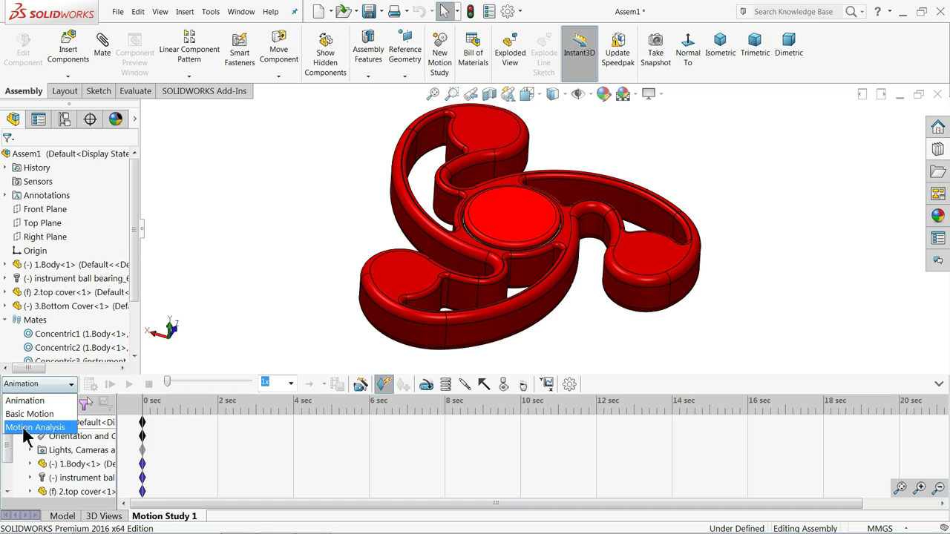
left_click(30, 428)
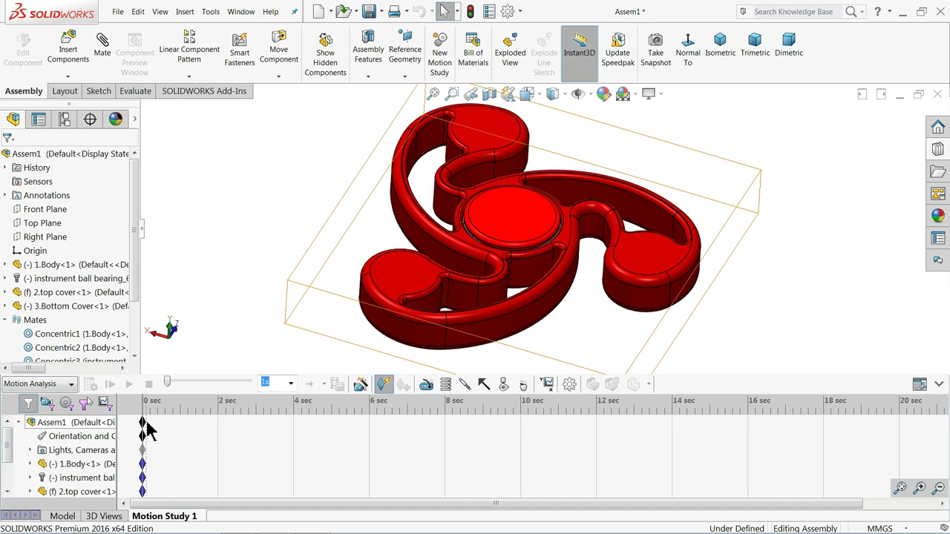
Set the motion study's rate to 50 frames per second and its duration to 8 seconds.
left_click(569, 385)
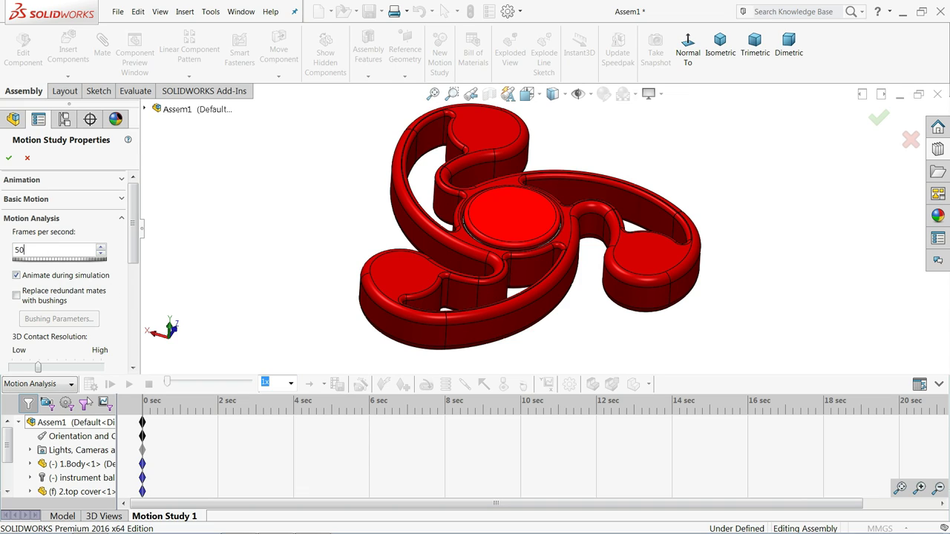
left_click(8, 160)
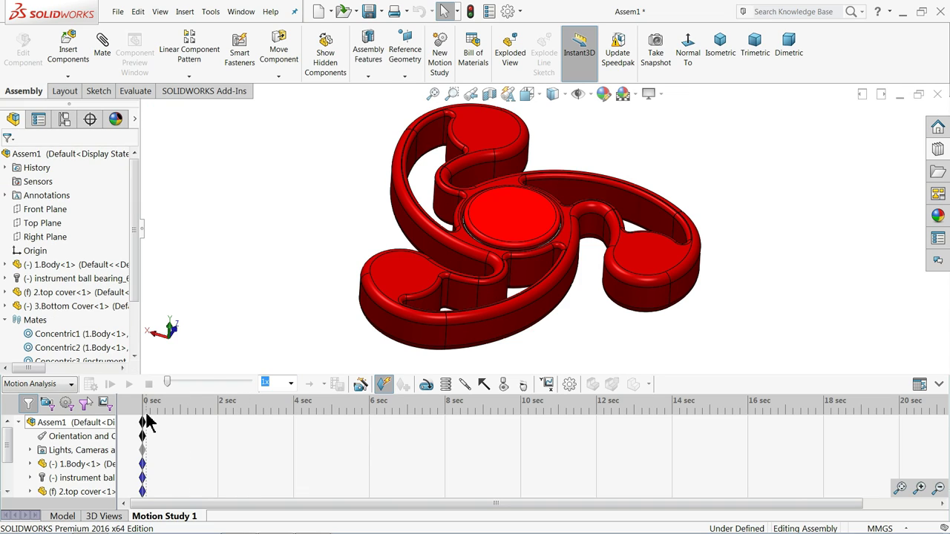
left_click_drag(147, 417, 146, 428)
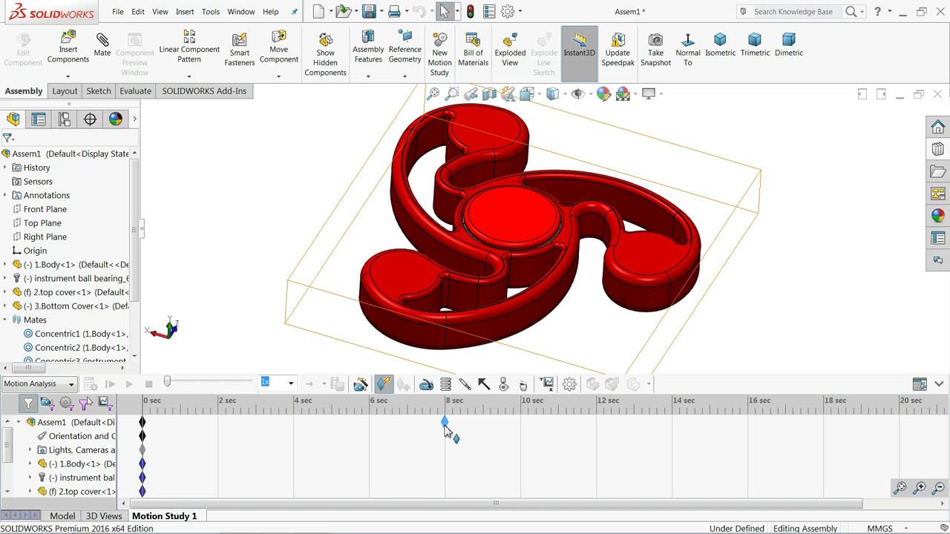
left_click_drag(448, 429, 441, 435)
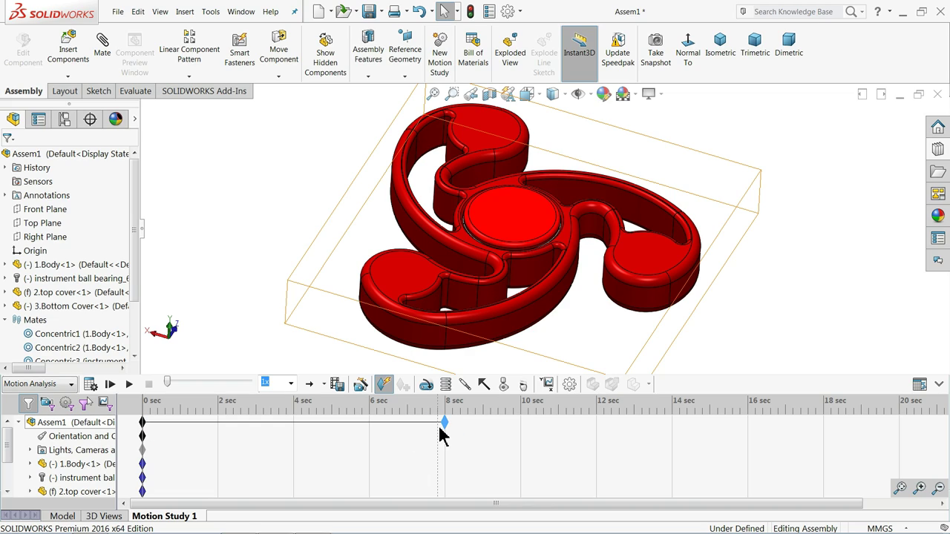
Add a constant-speed rotary motor of 20 RPM on the body's circular edge around the top cover and calculate the motion study.
left_click(426, 384)
left_click(462, 218)
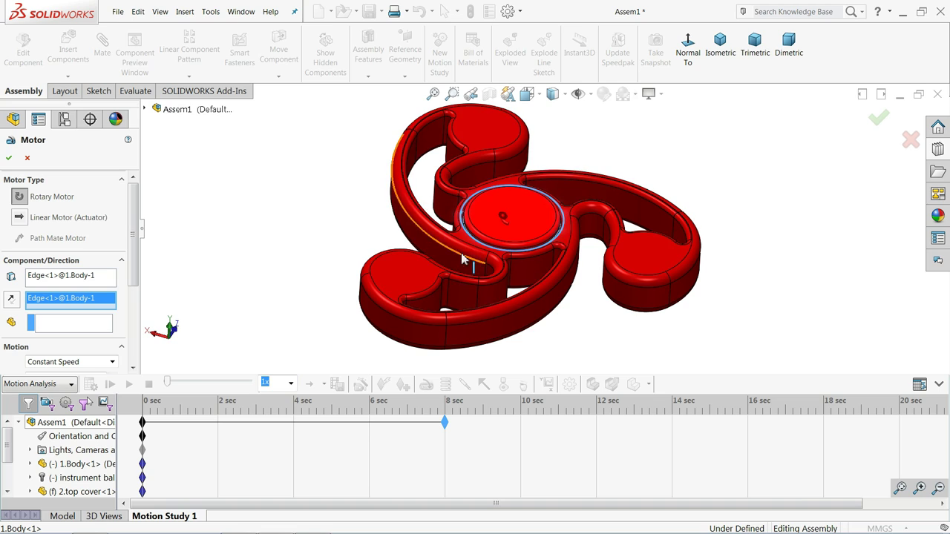
scroll(469, 254, "down", 5)
scroll(467, 241, "up", 3)
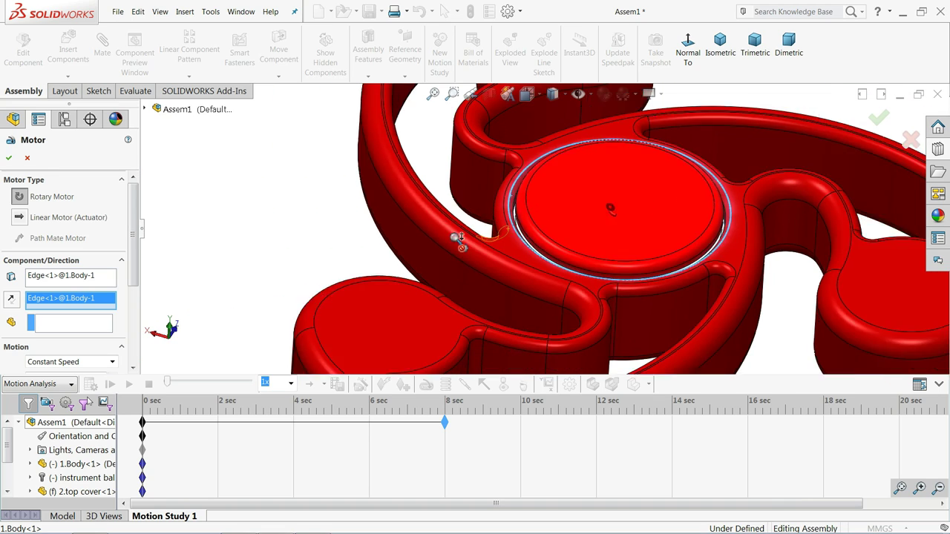
scroll(457, 239, "up", 5)
scroll(490, 253, "down", 2)
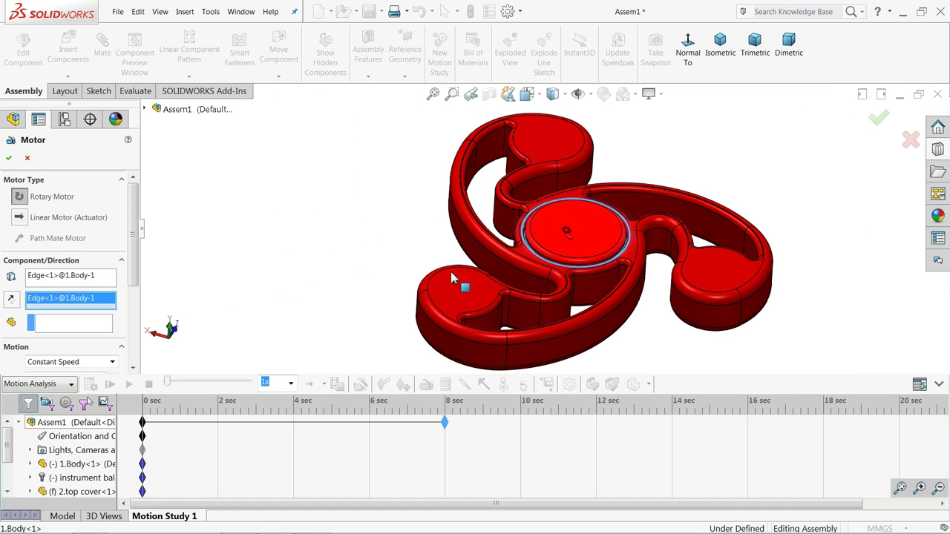
middle_click_drag(607, 276, 526, 279, "ctrl")
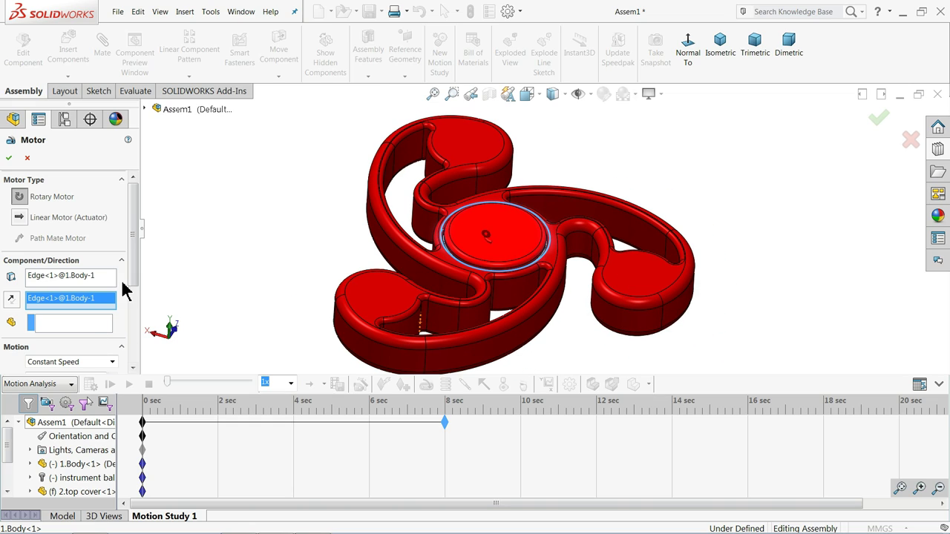
left_click_drag(132, 286, 118, 325)
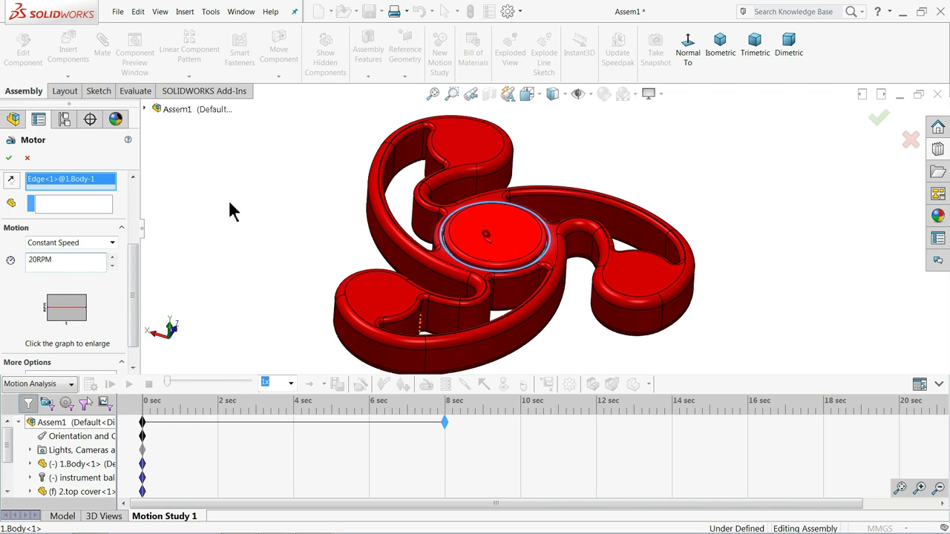
left_click(9, 159)
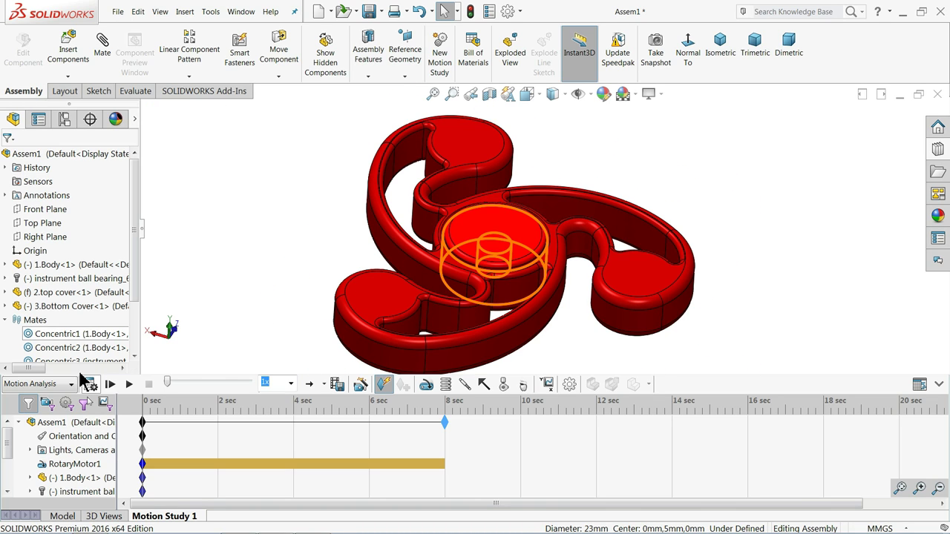
left_click(90, 384)
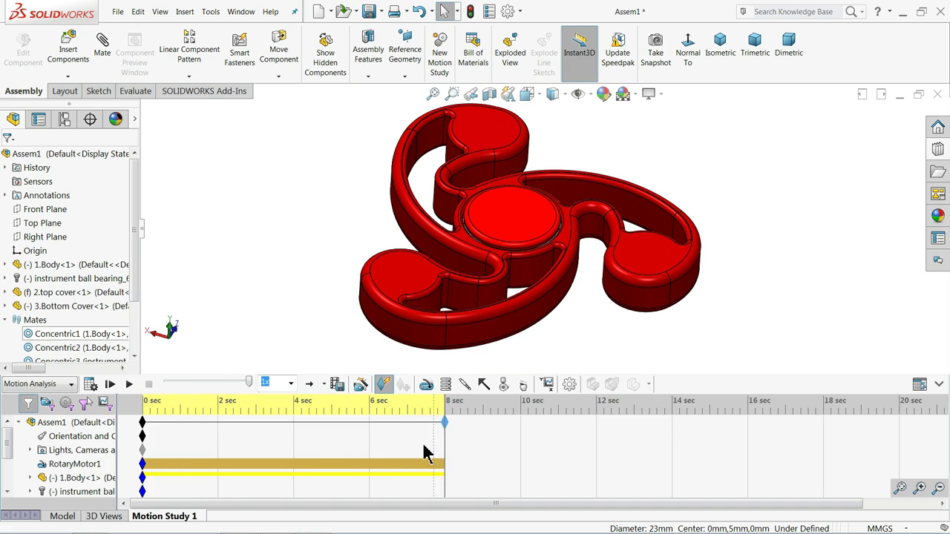
Return the timeline to 0 seconds, set the rotary motor's speed to 40 RPM and recalculate the motion study.
left_click_drag(447, 442, 141, 436)
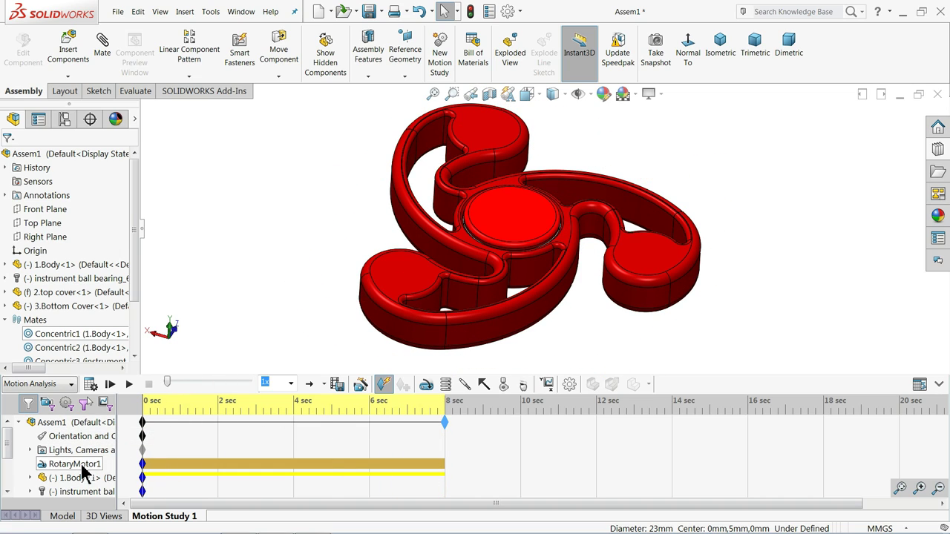
right_click(42, 469)
left_click(63, 355)
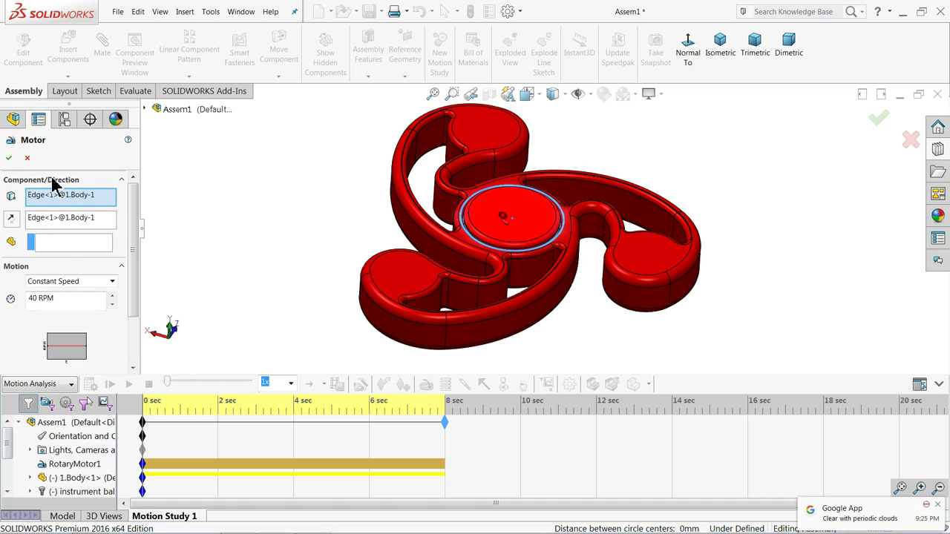
left_click(10, 159)
left_click(90, 384)
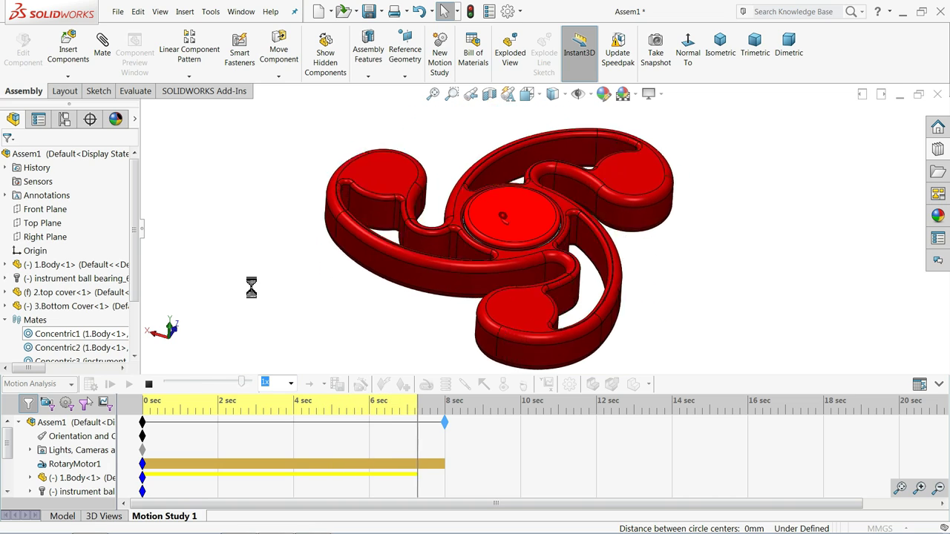
Collapse the motion study timeline and play back the spinner animation.
left_click(939, 384)
left_click(129, 501)
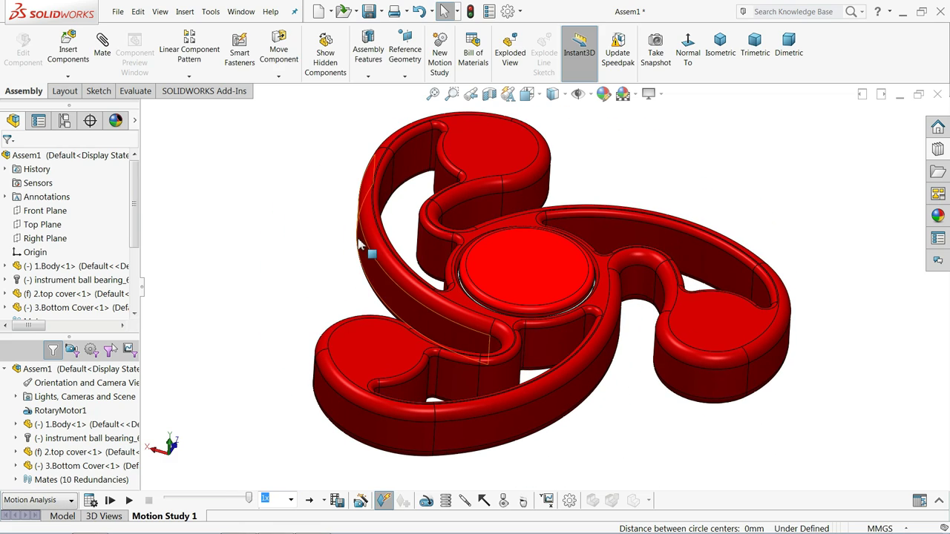
Start an exploded view, moving the top cover upward and the bottom cover downward along the Y axis.
left_click(511, 57)
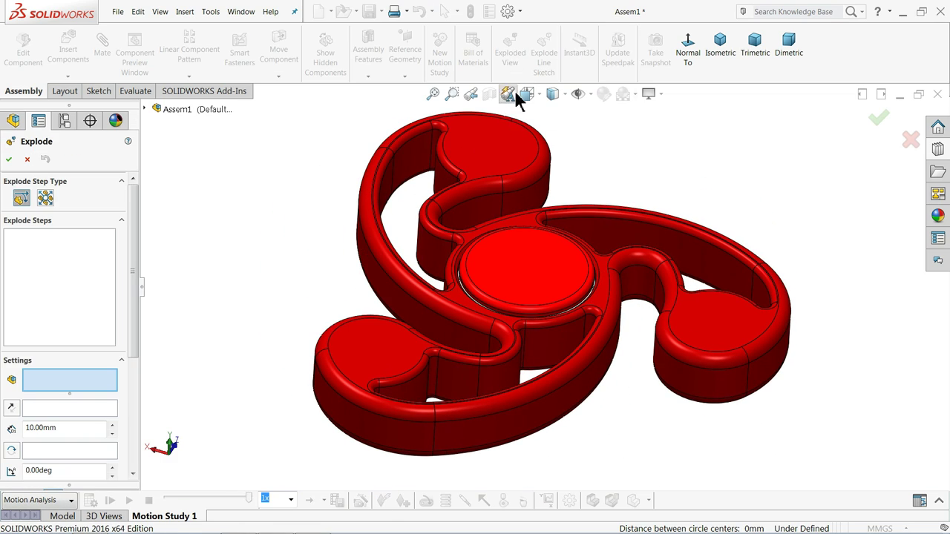
left_click(529, 273)
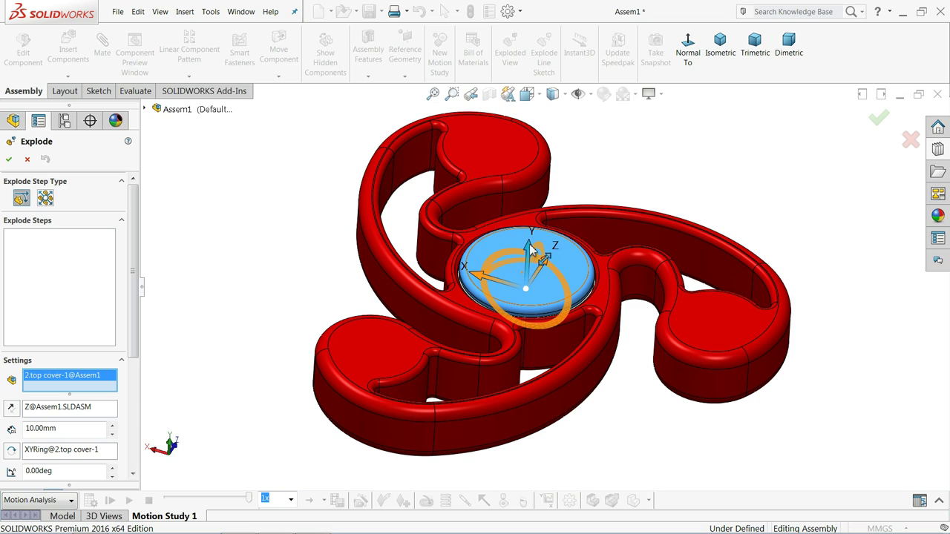
left_click_drag(532, 254, 532, 131)
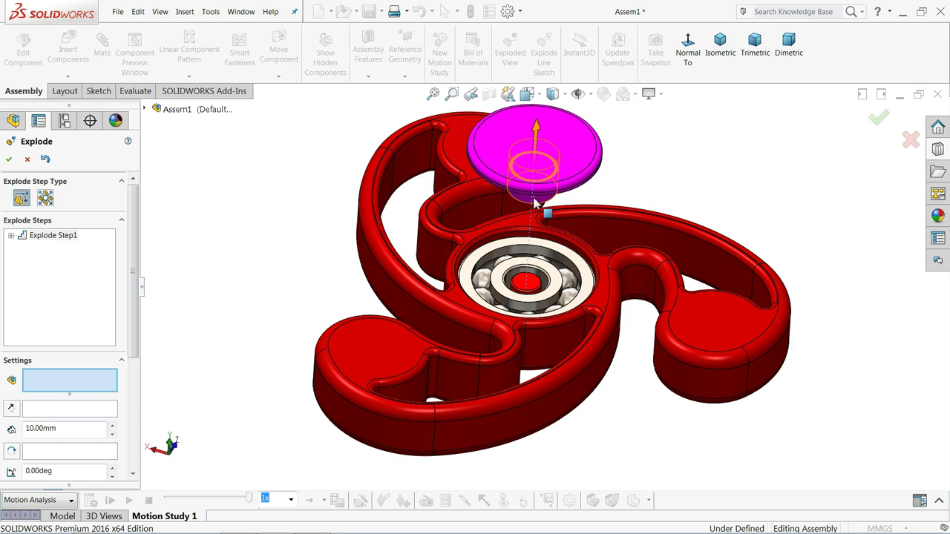
left_click(531, 292)
left_click_drag(529, 268, 544, 445)
scroll(546, 297, "up", 3)
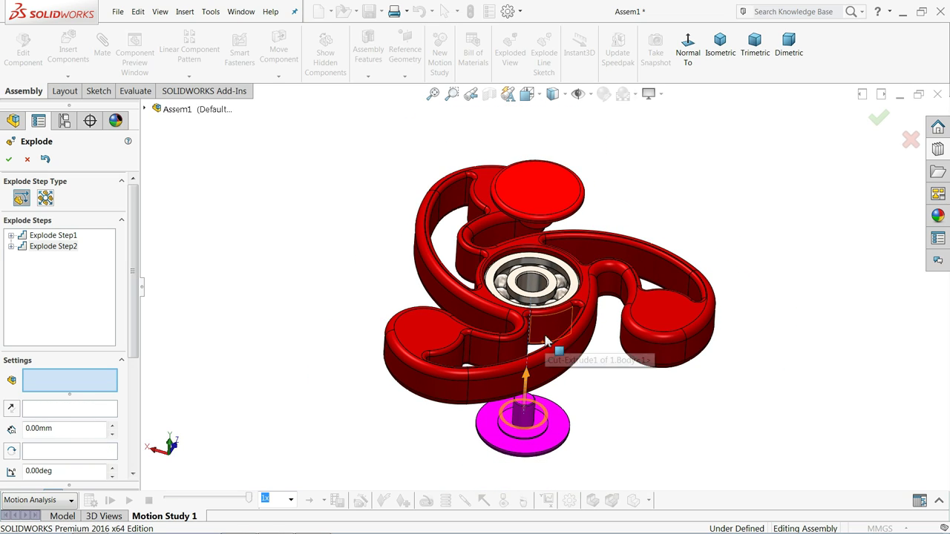
left_click(546, 299)
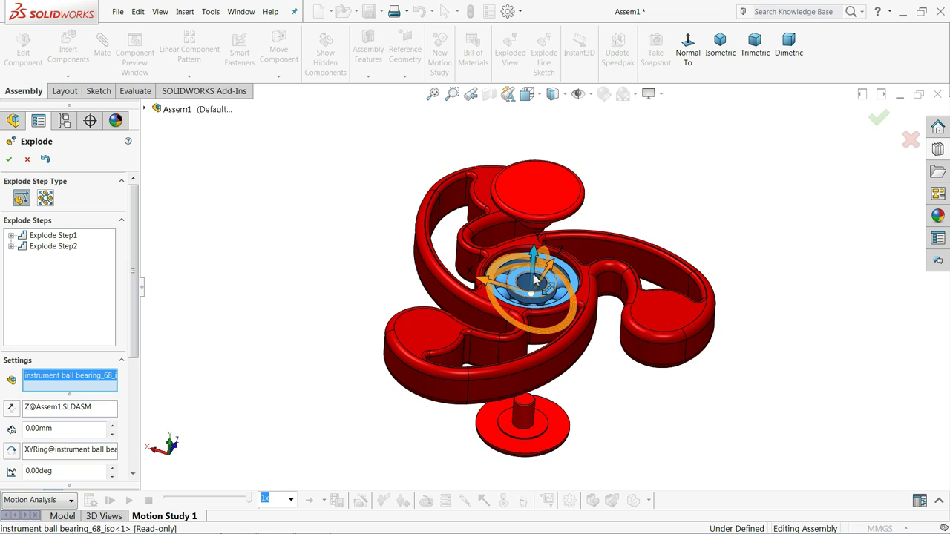
left_click(534, 200)
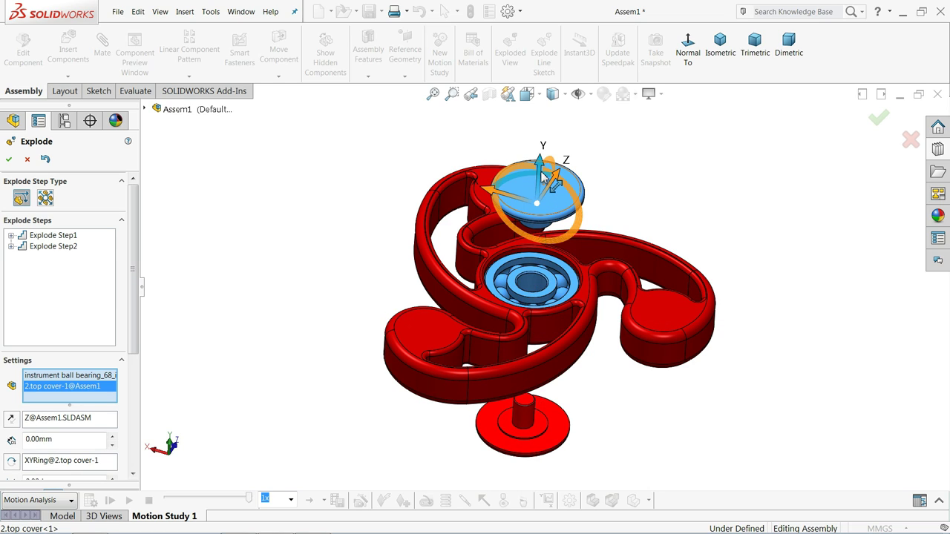
middle_click_drag(620, 193, 581, 160)
left_click_drag(543, 148, 535, 127)
left_click(46, 160)
right_click(52, 397)
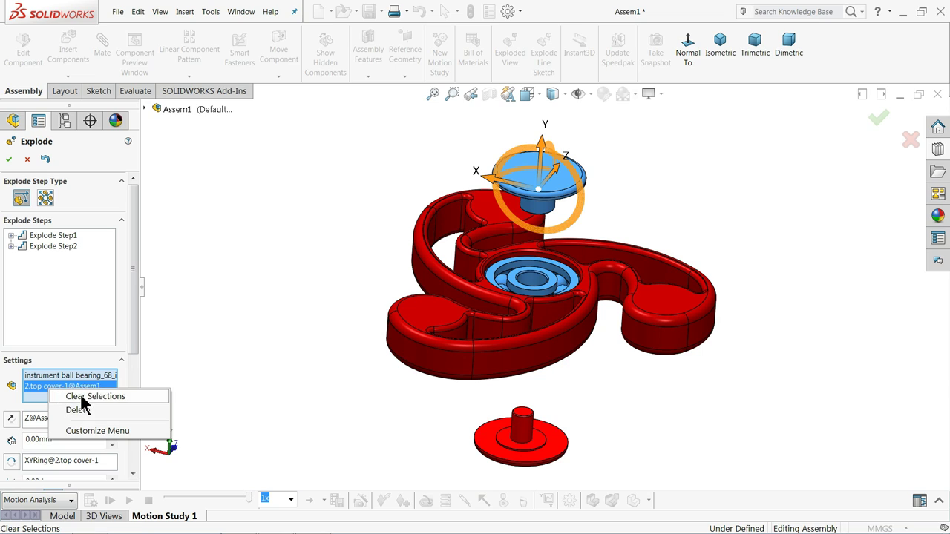
left_click(83, 396)
Raise the top cover further and lift the bearing above the body along the Y axis to complete the exploded view.
left_click(531, 189)
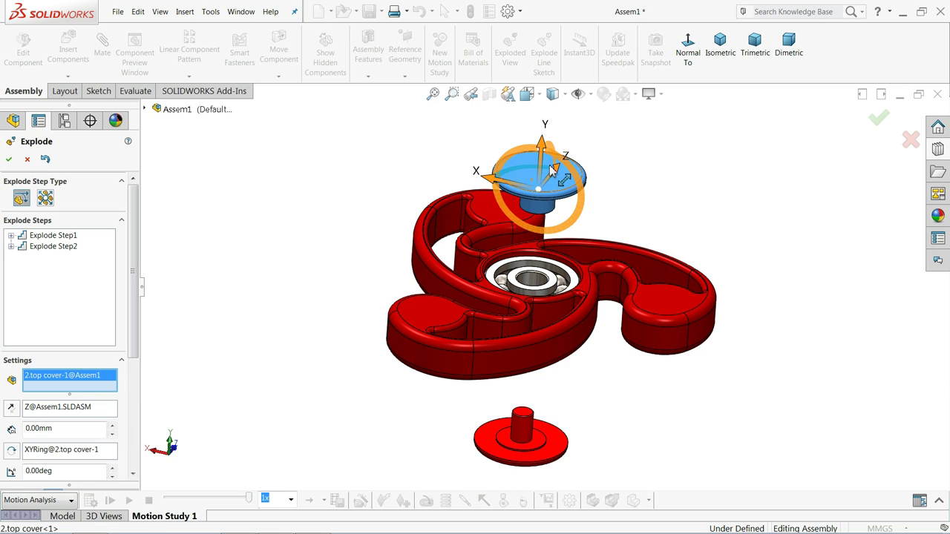
left_click_drag(544, 152, 540, 107)
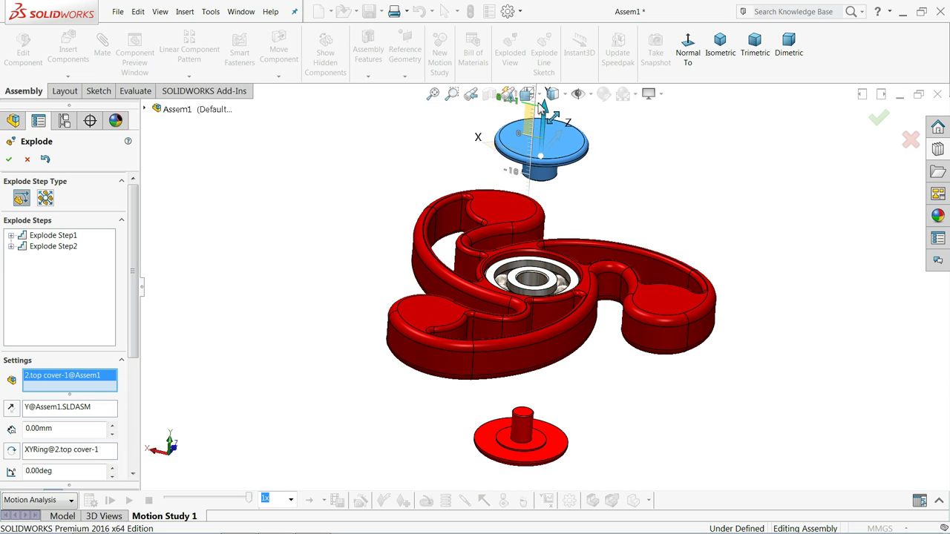
left_click(528, 282)
left_click_drag(536, 250, 536, 184)
middle_click_drag(412, 286, 403, 272)
left_click(8, 160)
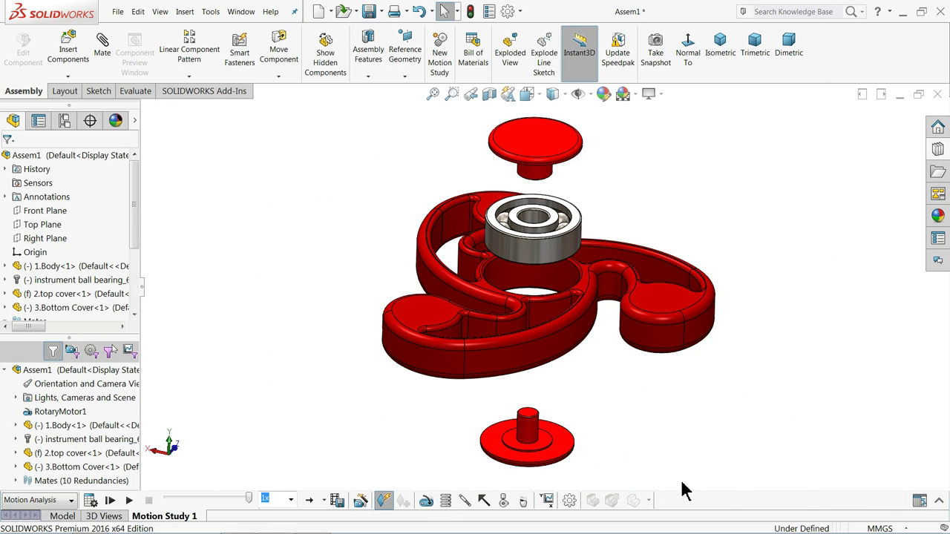
Add an explode animation to the motion study with a 4-second duration starting at 8 seconds.
left_click(939, 505)
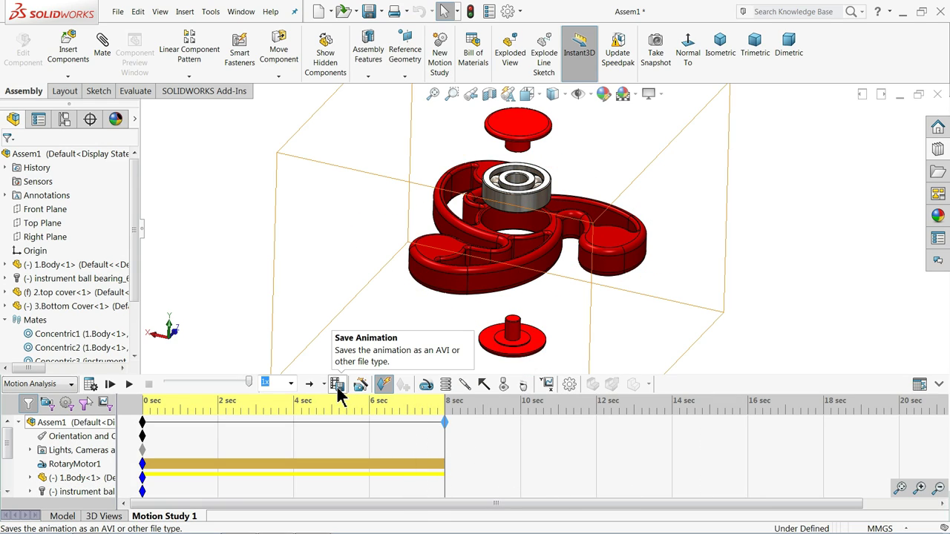
left_click(359, 386)
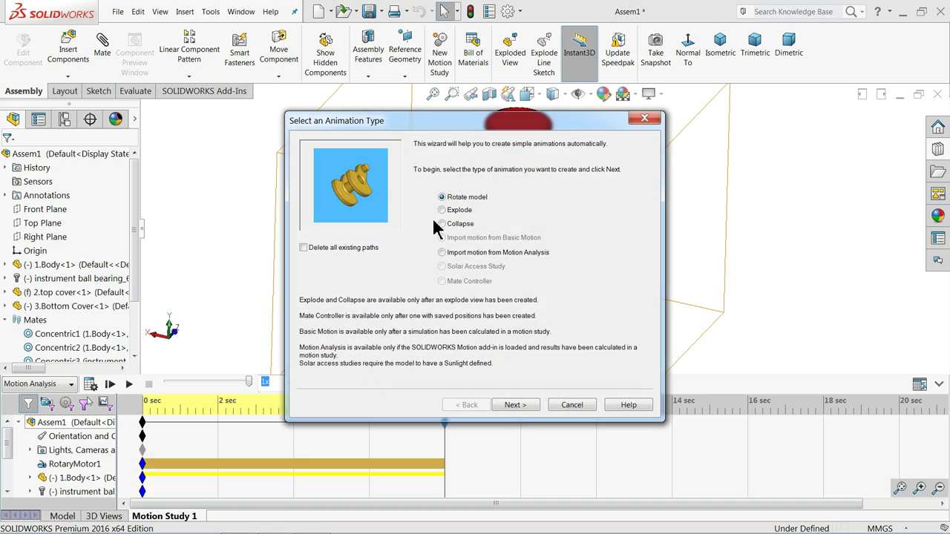
left_click(514, 407)
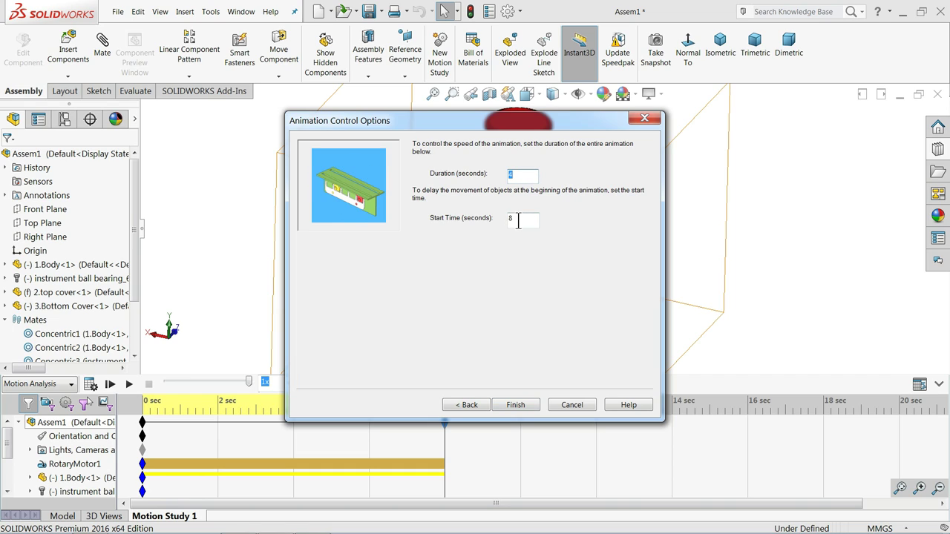
left_click(513, 408)
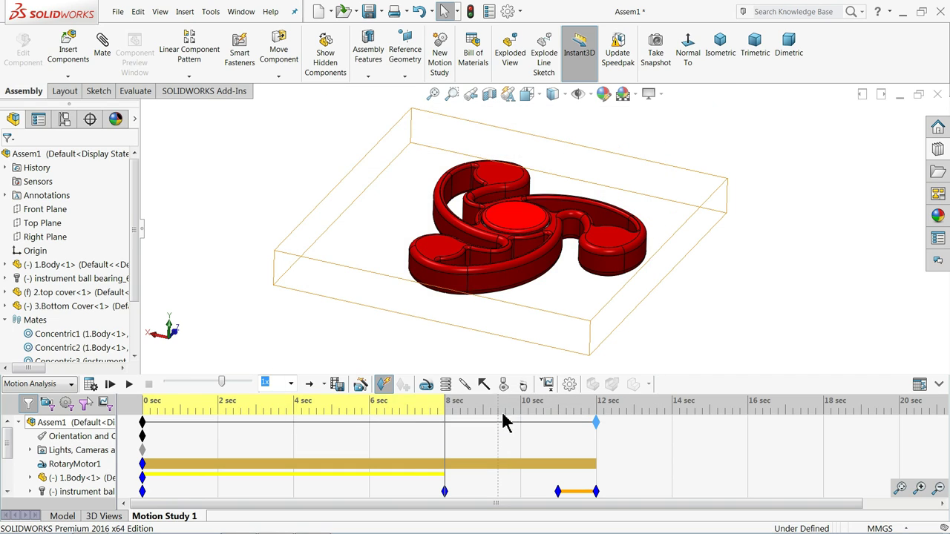
Add a collapse animation to the motion study with a 4-second duration starting at 12 seconds.
left_click(362, 389)
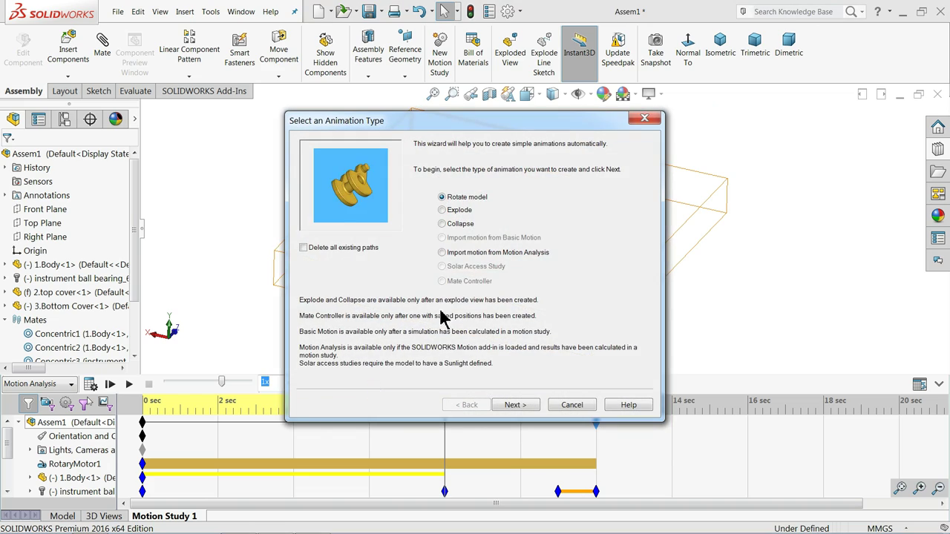
left_click(454, 224)
left_click(513, 406)
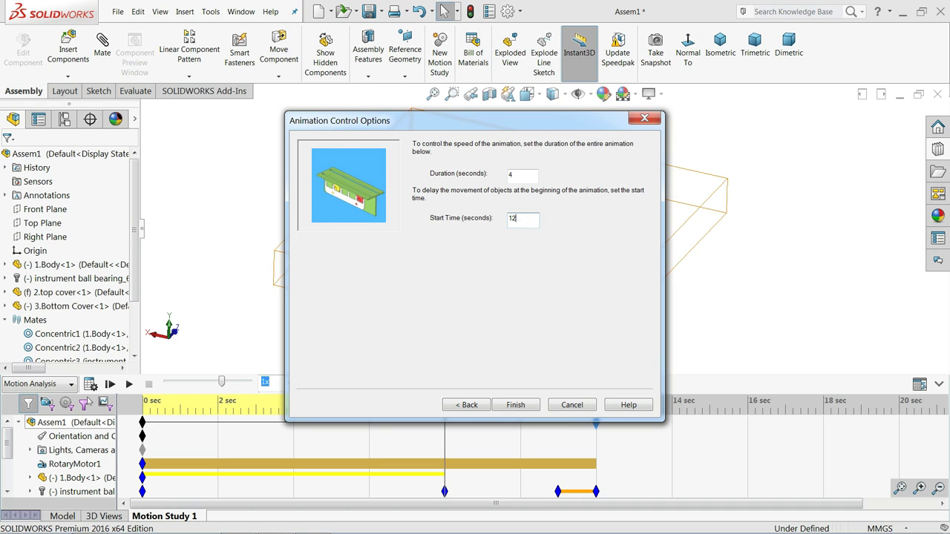
left_click(511, 407)
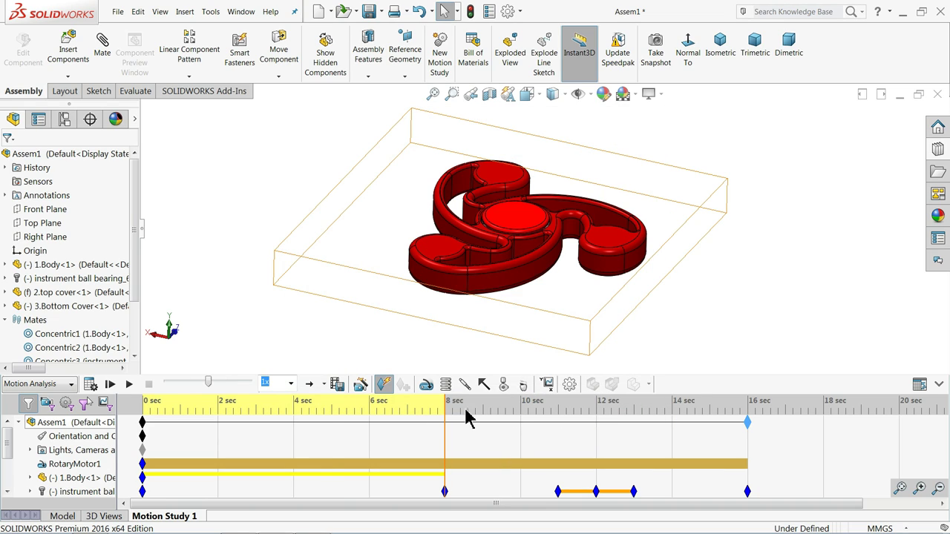
Play back the full spin, explode and collapse animation, then replay it with the motion study timeline collapsed.
left_click(128, 384)
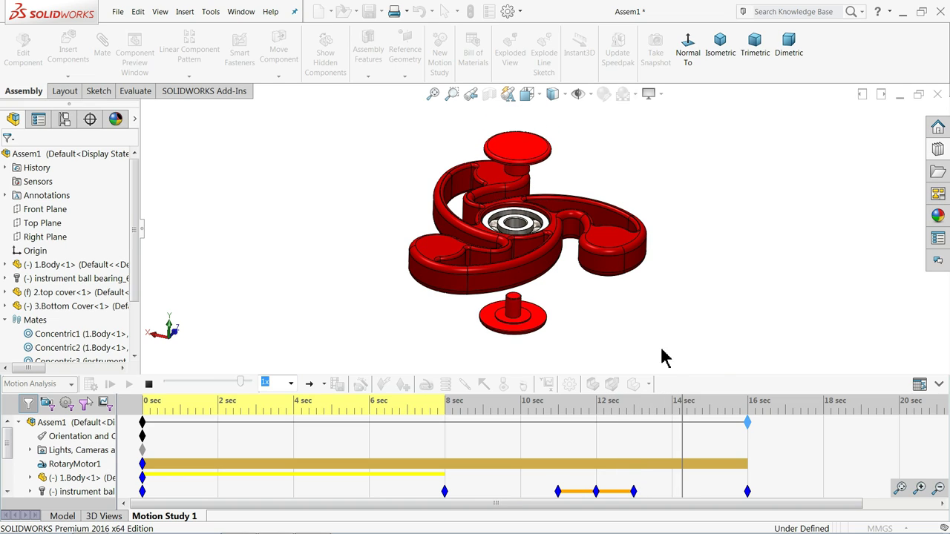
left_click(938, 385)
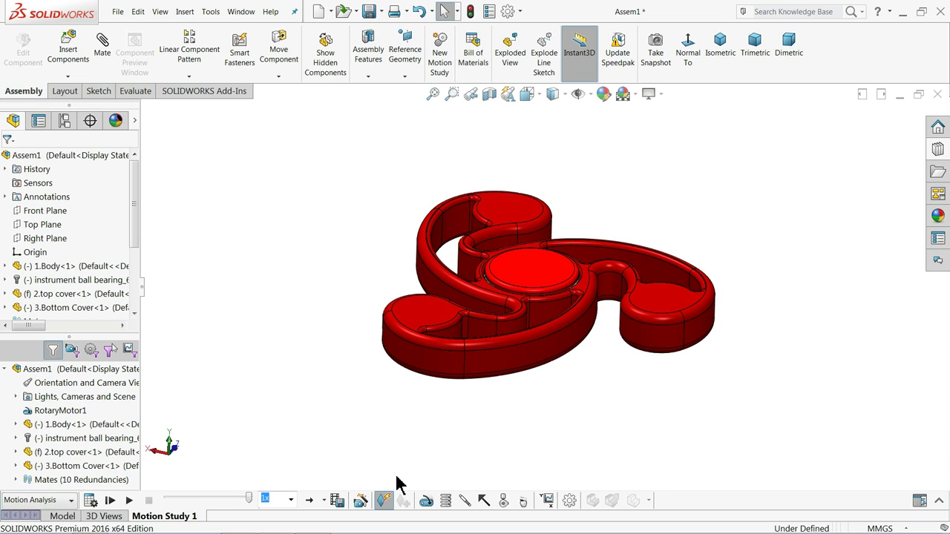
left_click(129, 501)
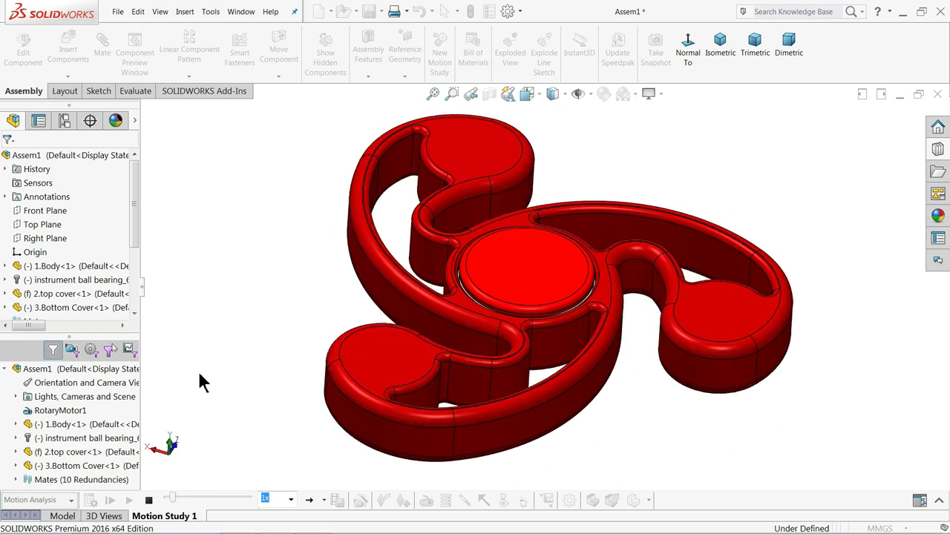